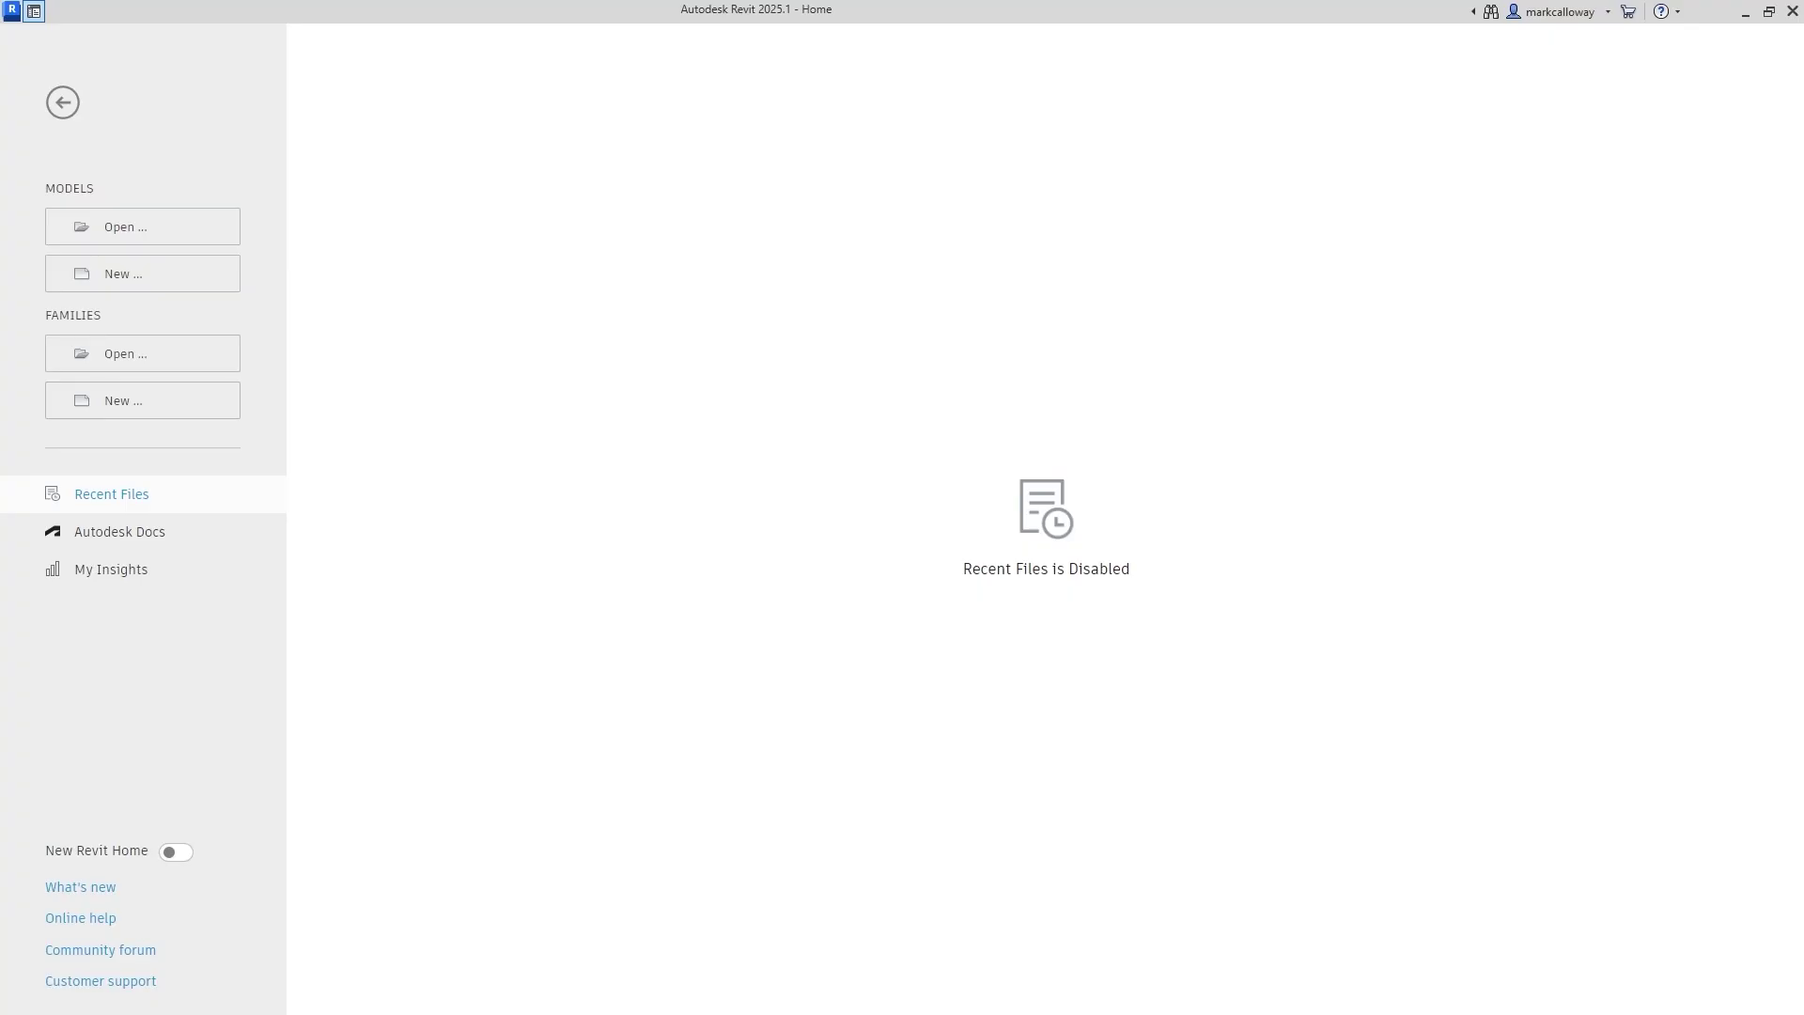
# Create a new project (not a template) from the Architectural Template
pyautogui.click(87, 278)
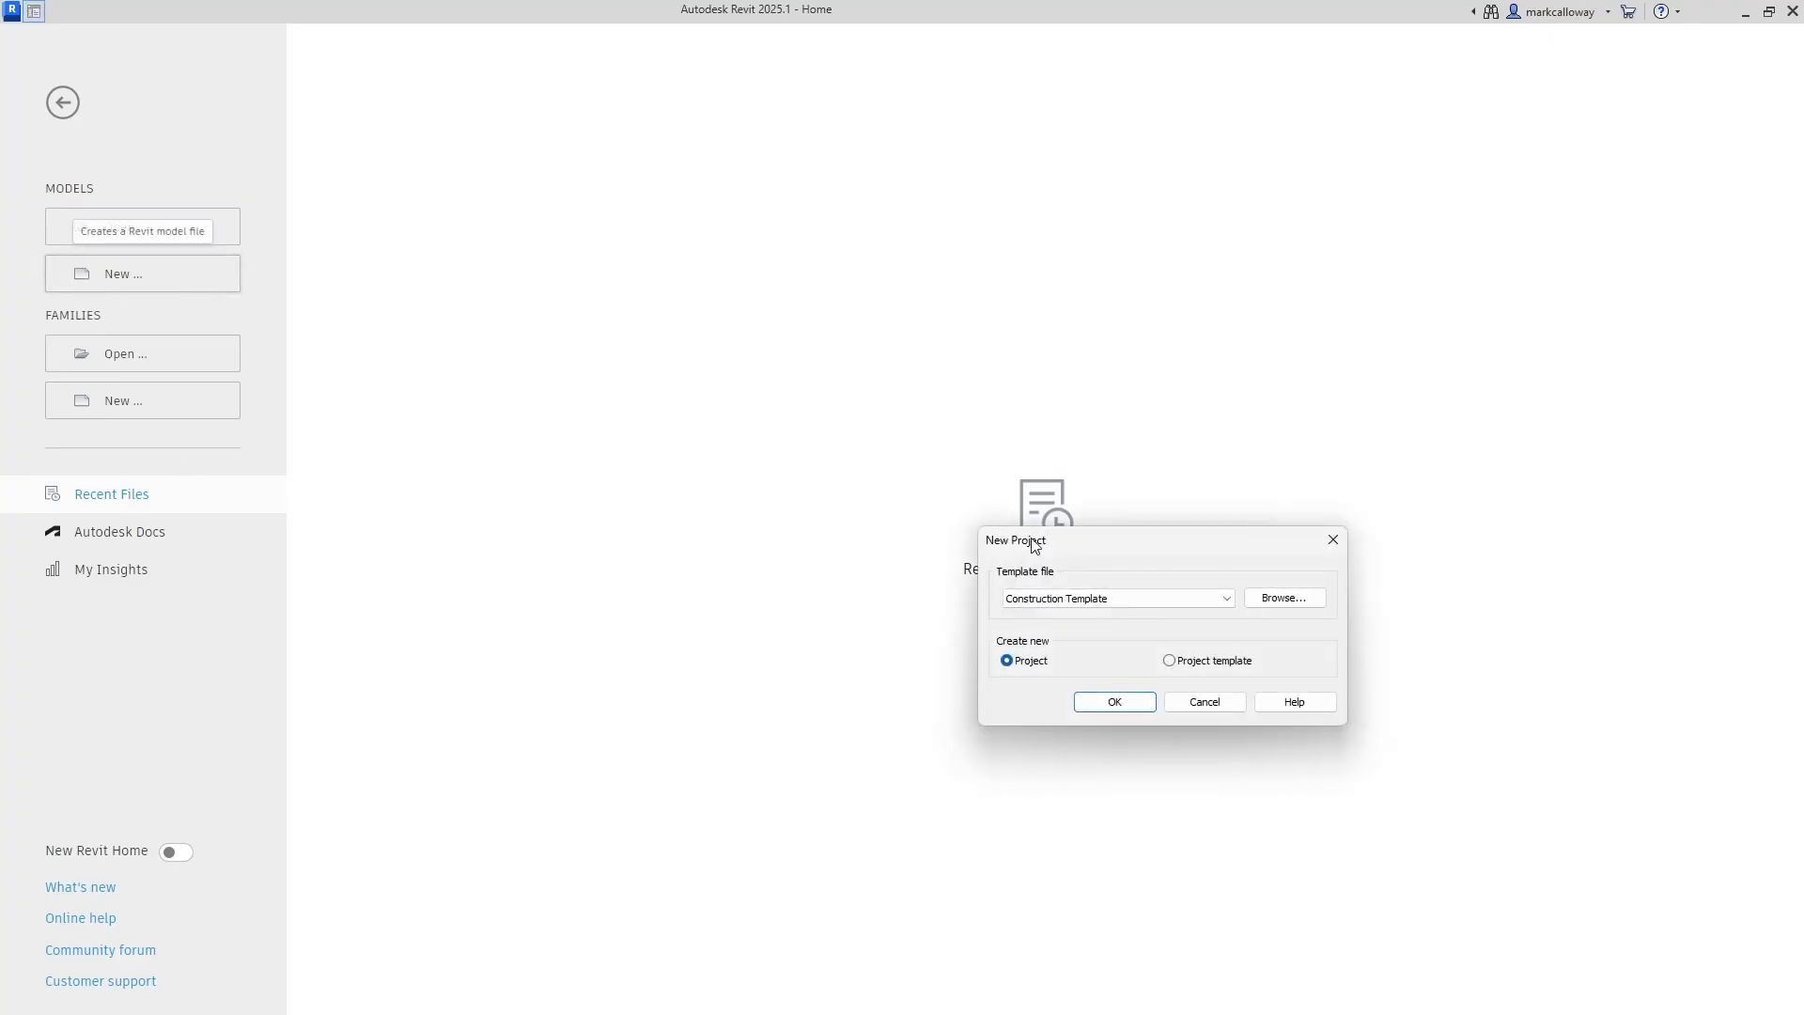
pyautogui.moveTo(1033, 545); pyautogui.dragTo(726, 309)
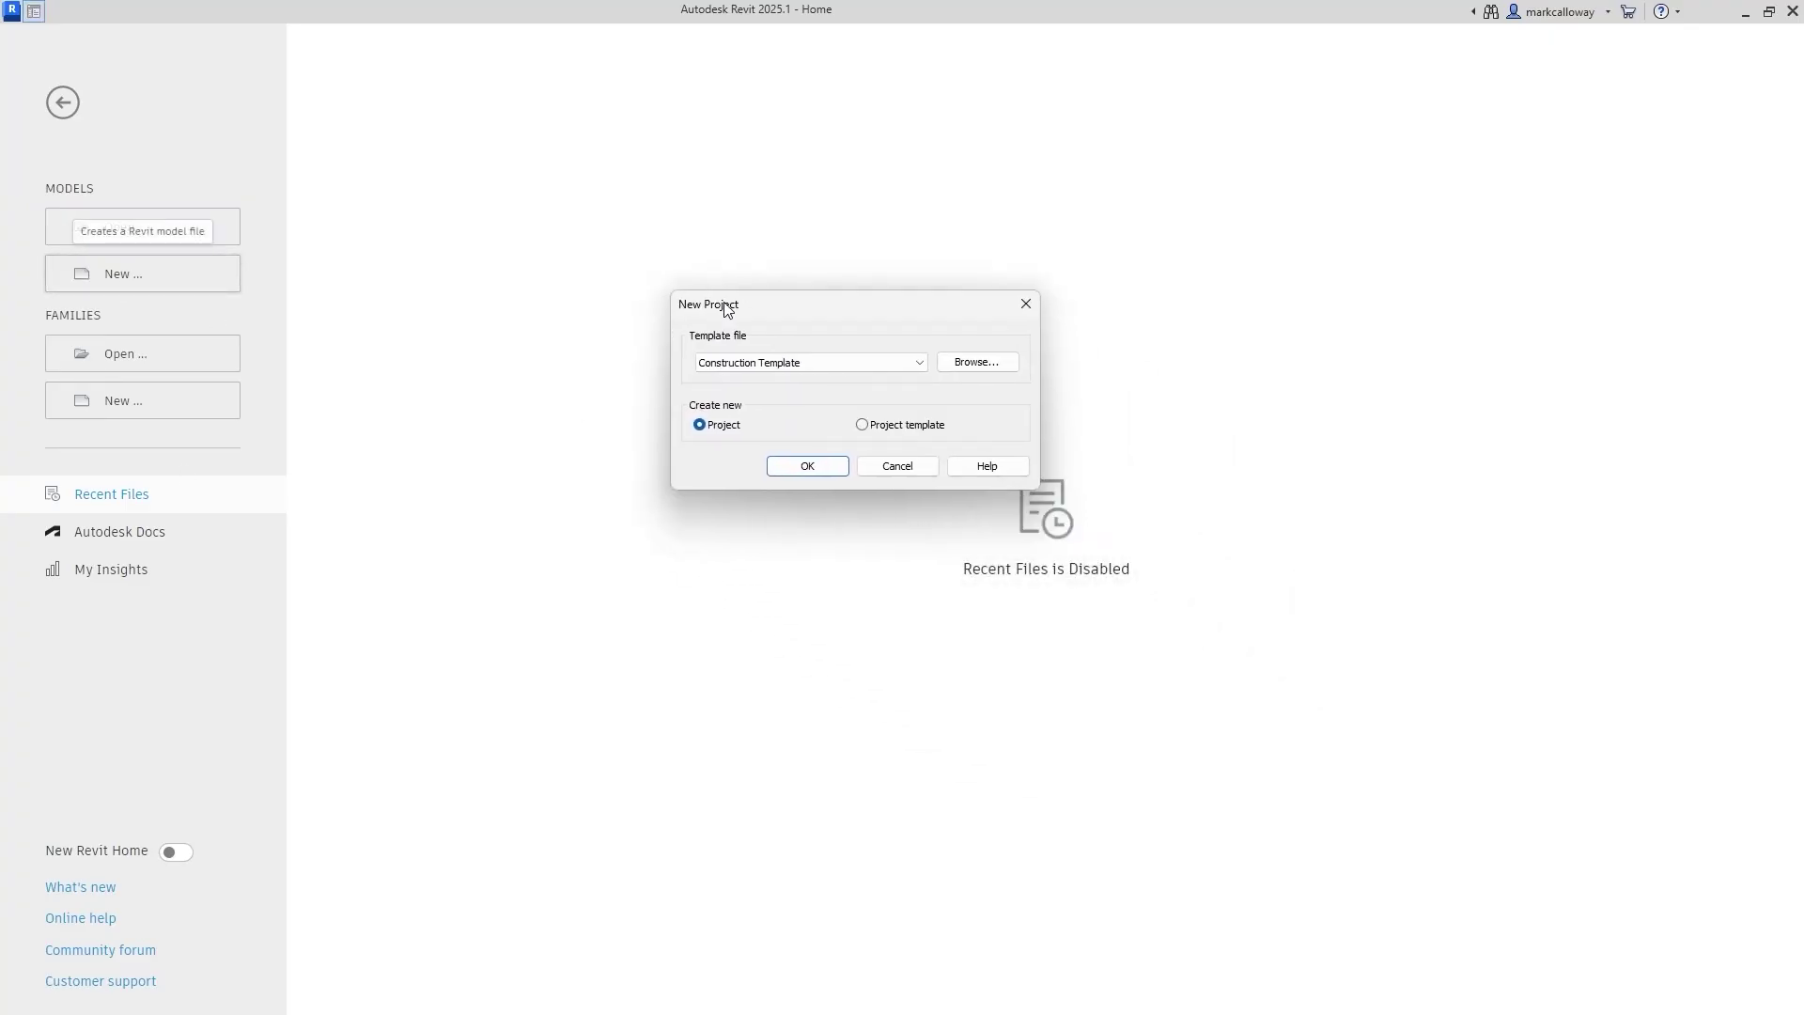
pyautogui.click(832, 364)
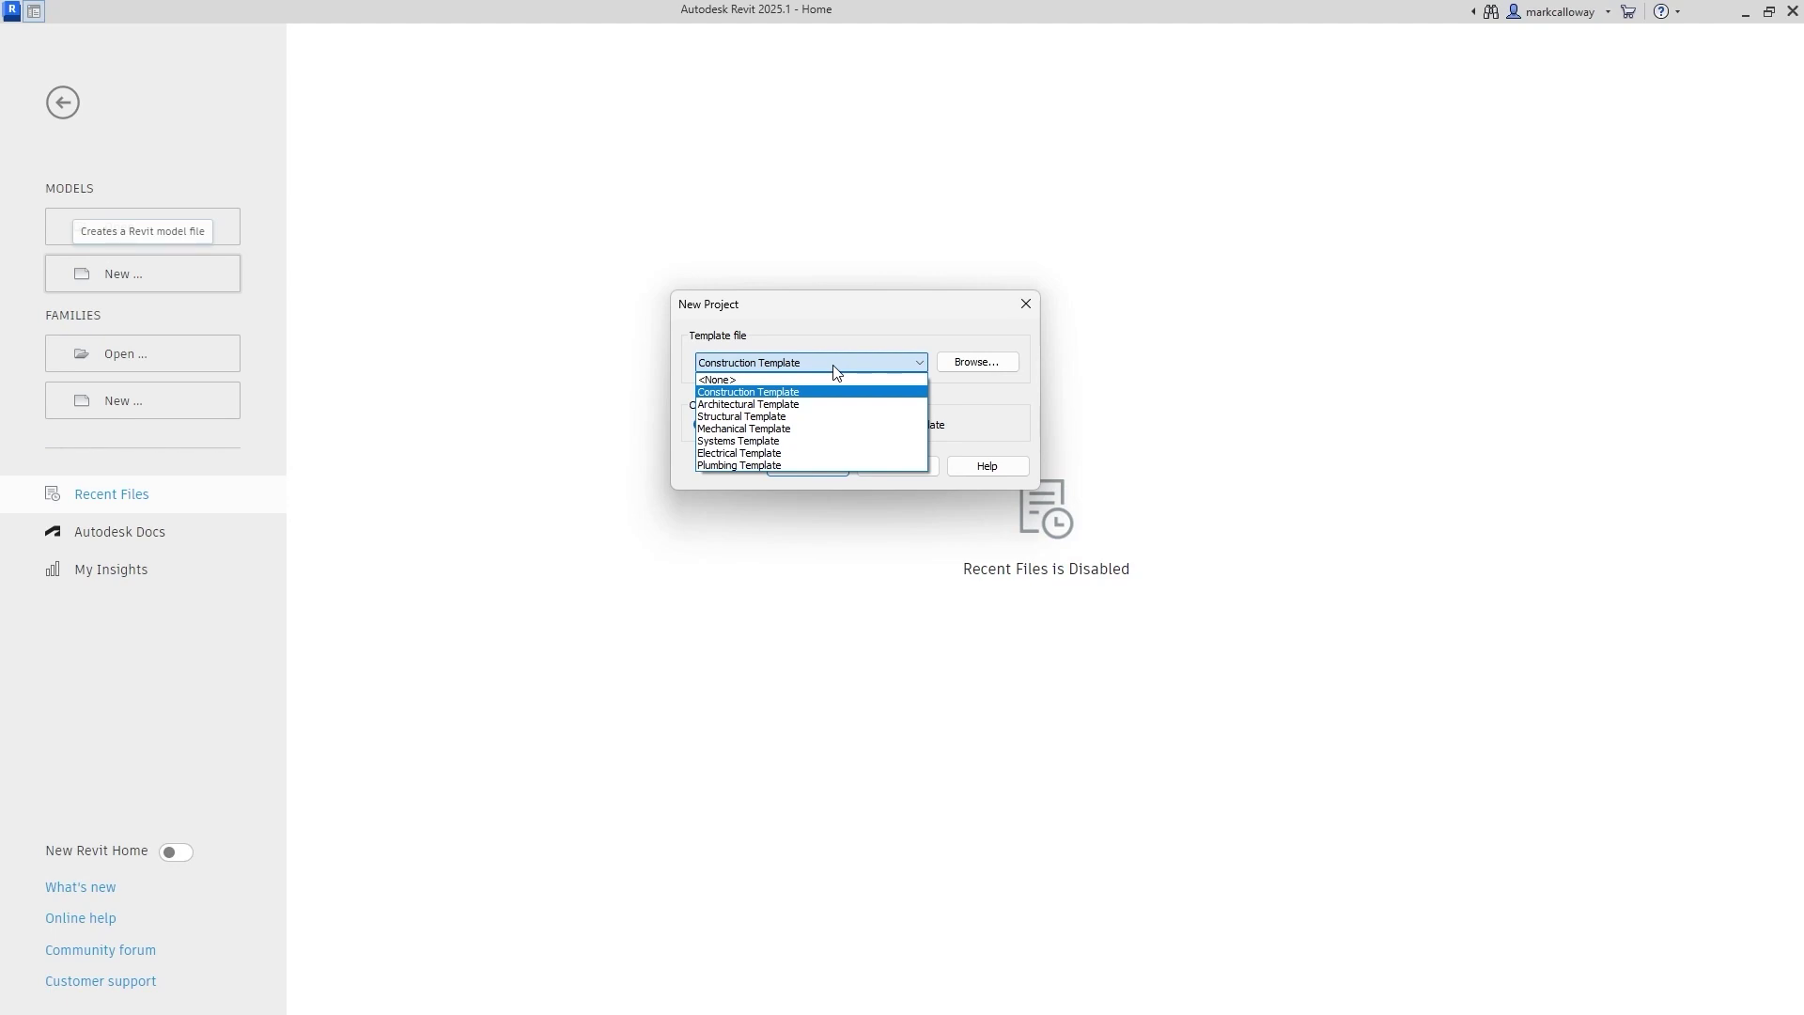
pyautogui.click(741, 405)
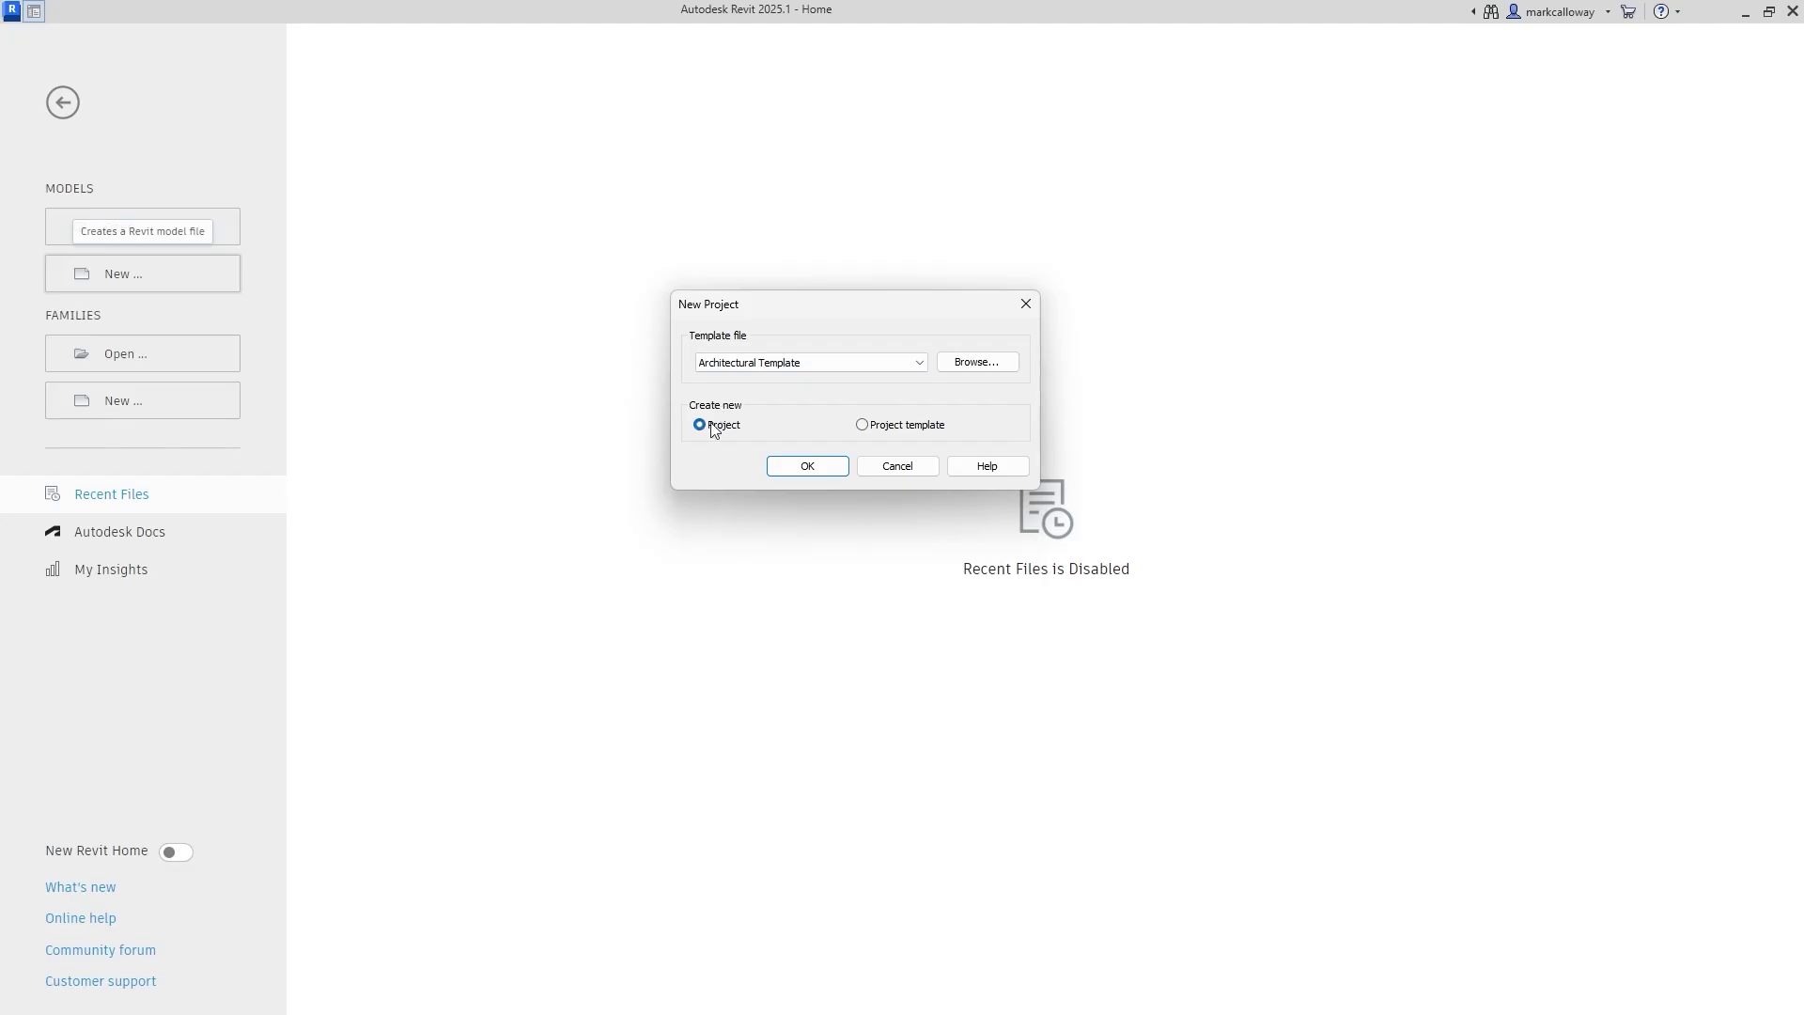
pyautogui.click(910, 428)
pyautogui.click(725, 428)
pyautogui.click(789, 462)
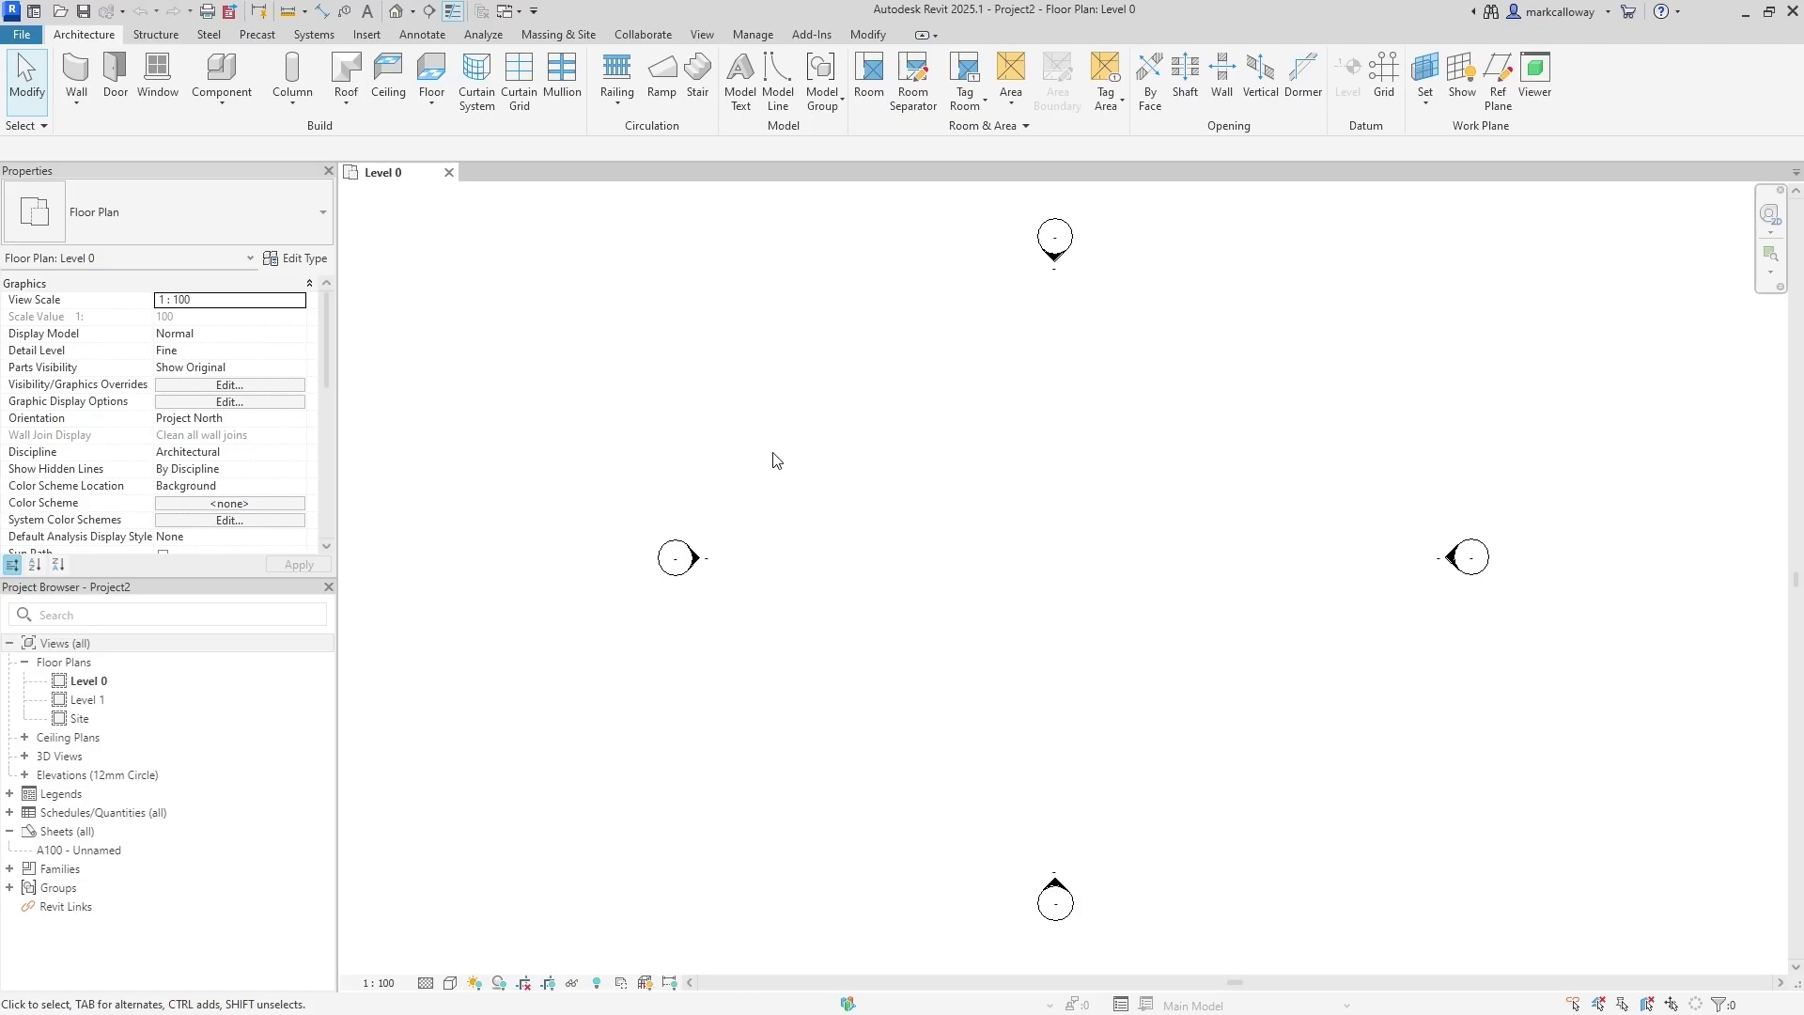
# Save the project as a template named 'My Template File'
pyautogui.click(24, 41)
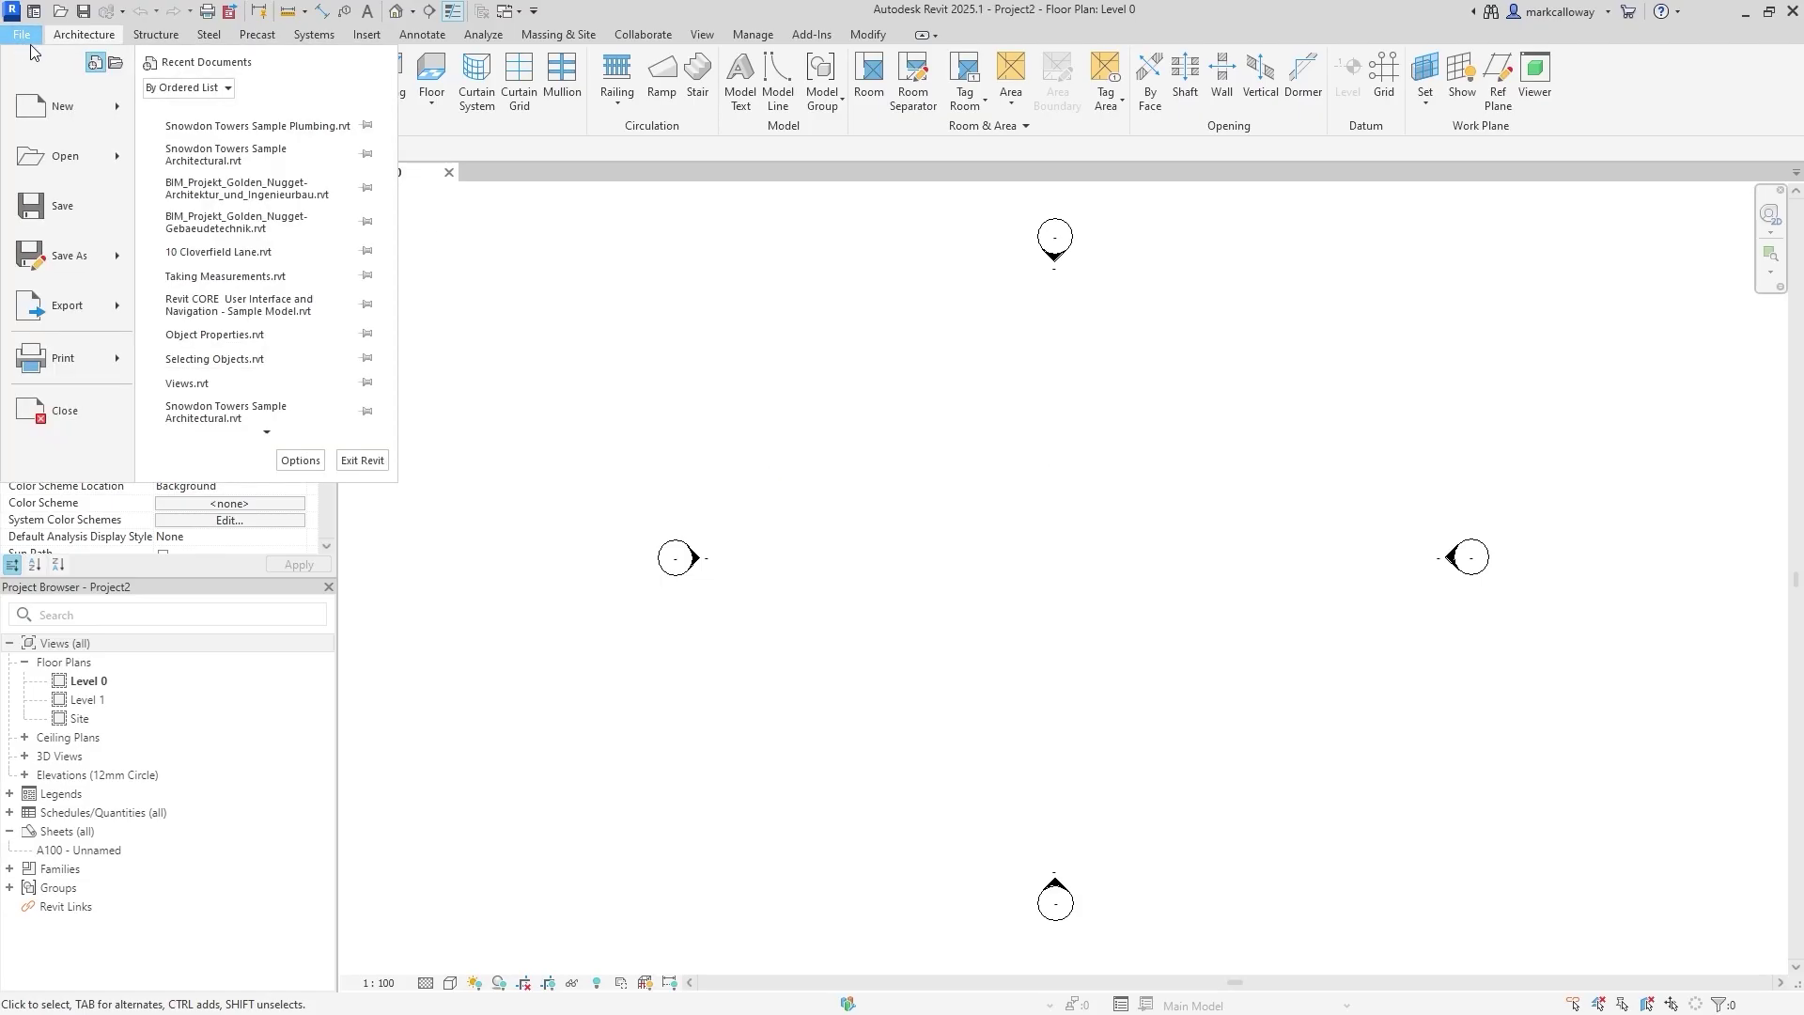
pyautogui.moveTo(93, 244)
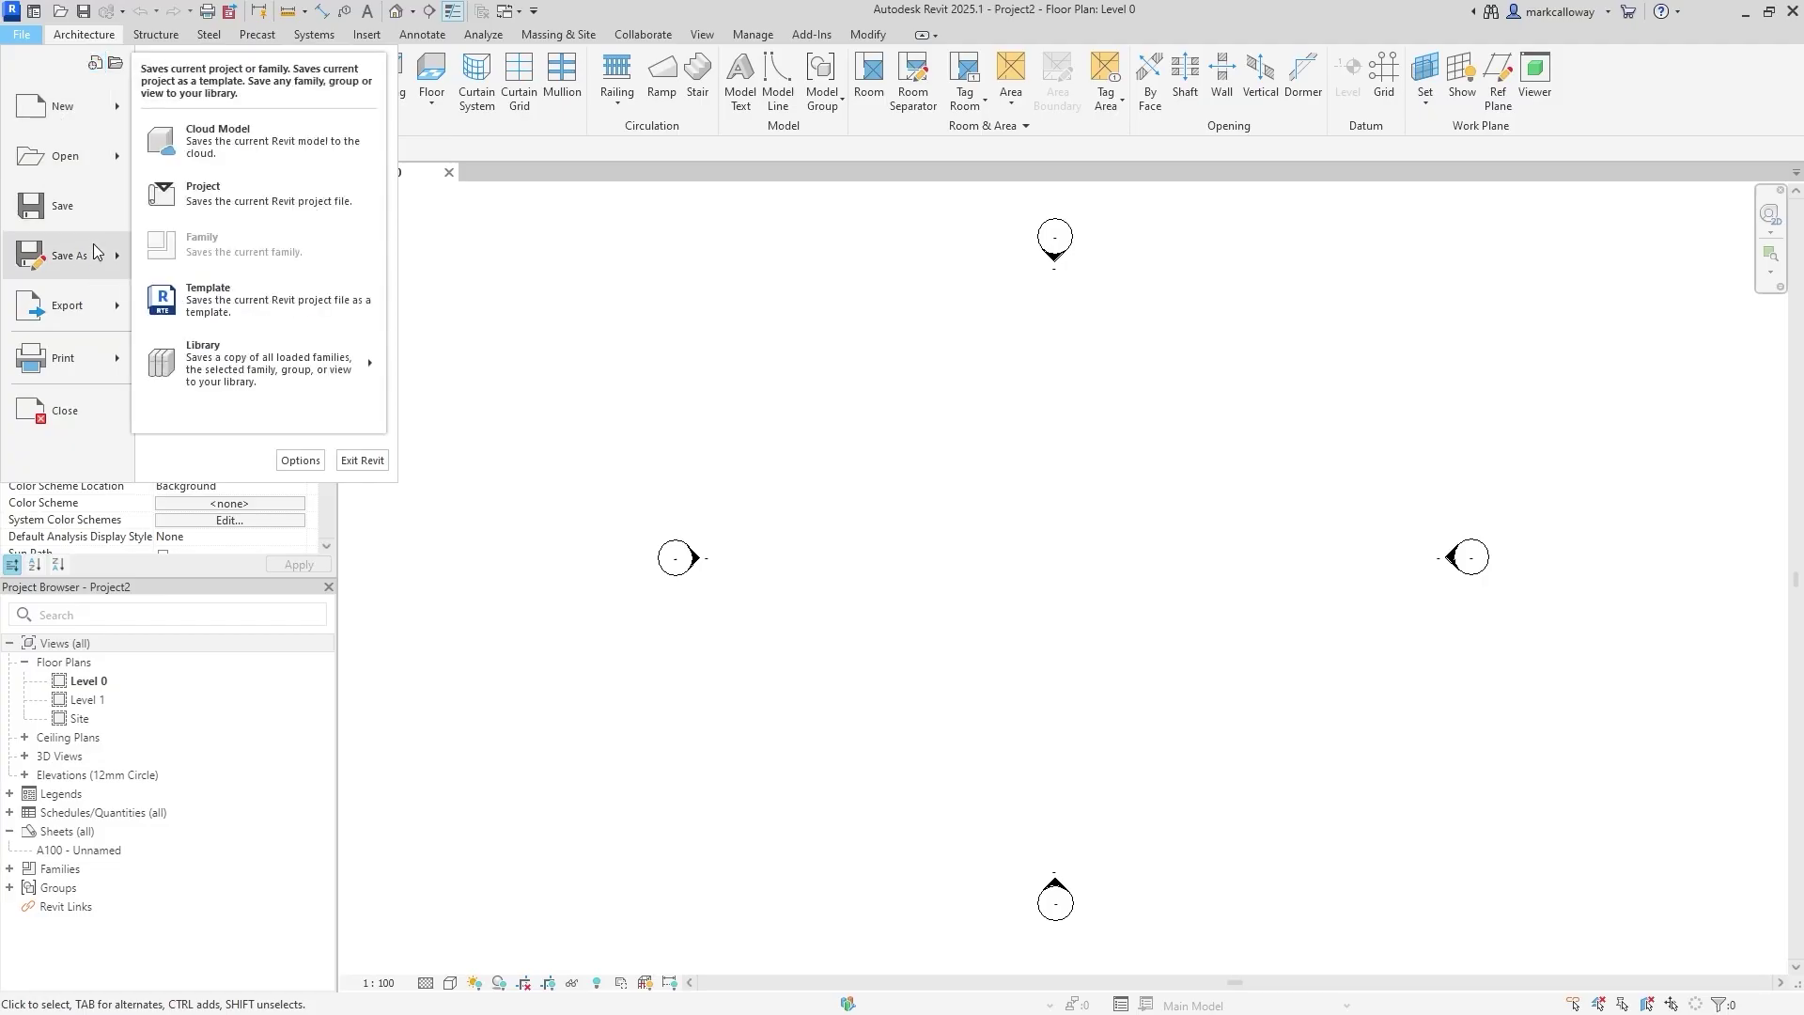
pyautogui.click(262, 303)
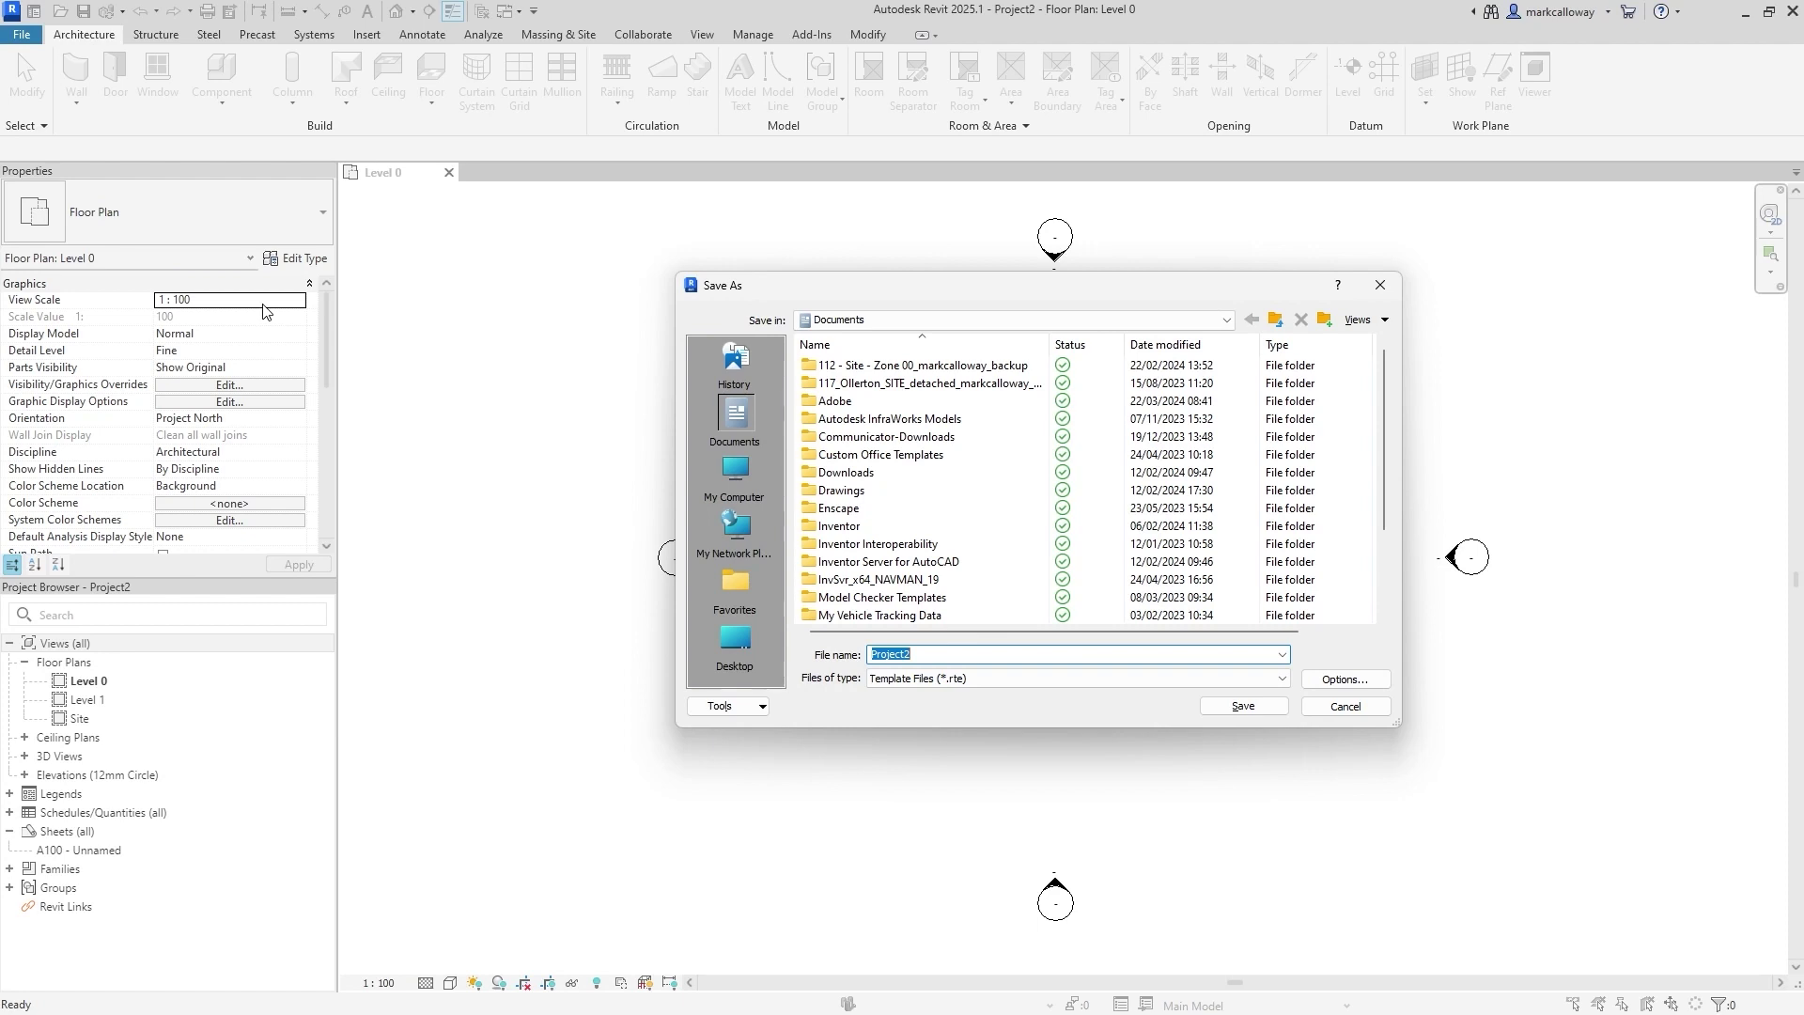
pyautogui.write('My Template File')
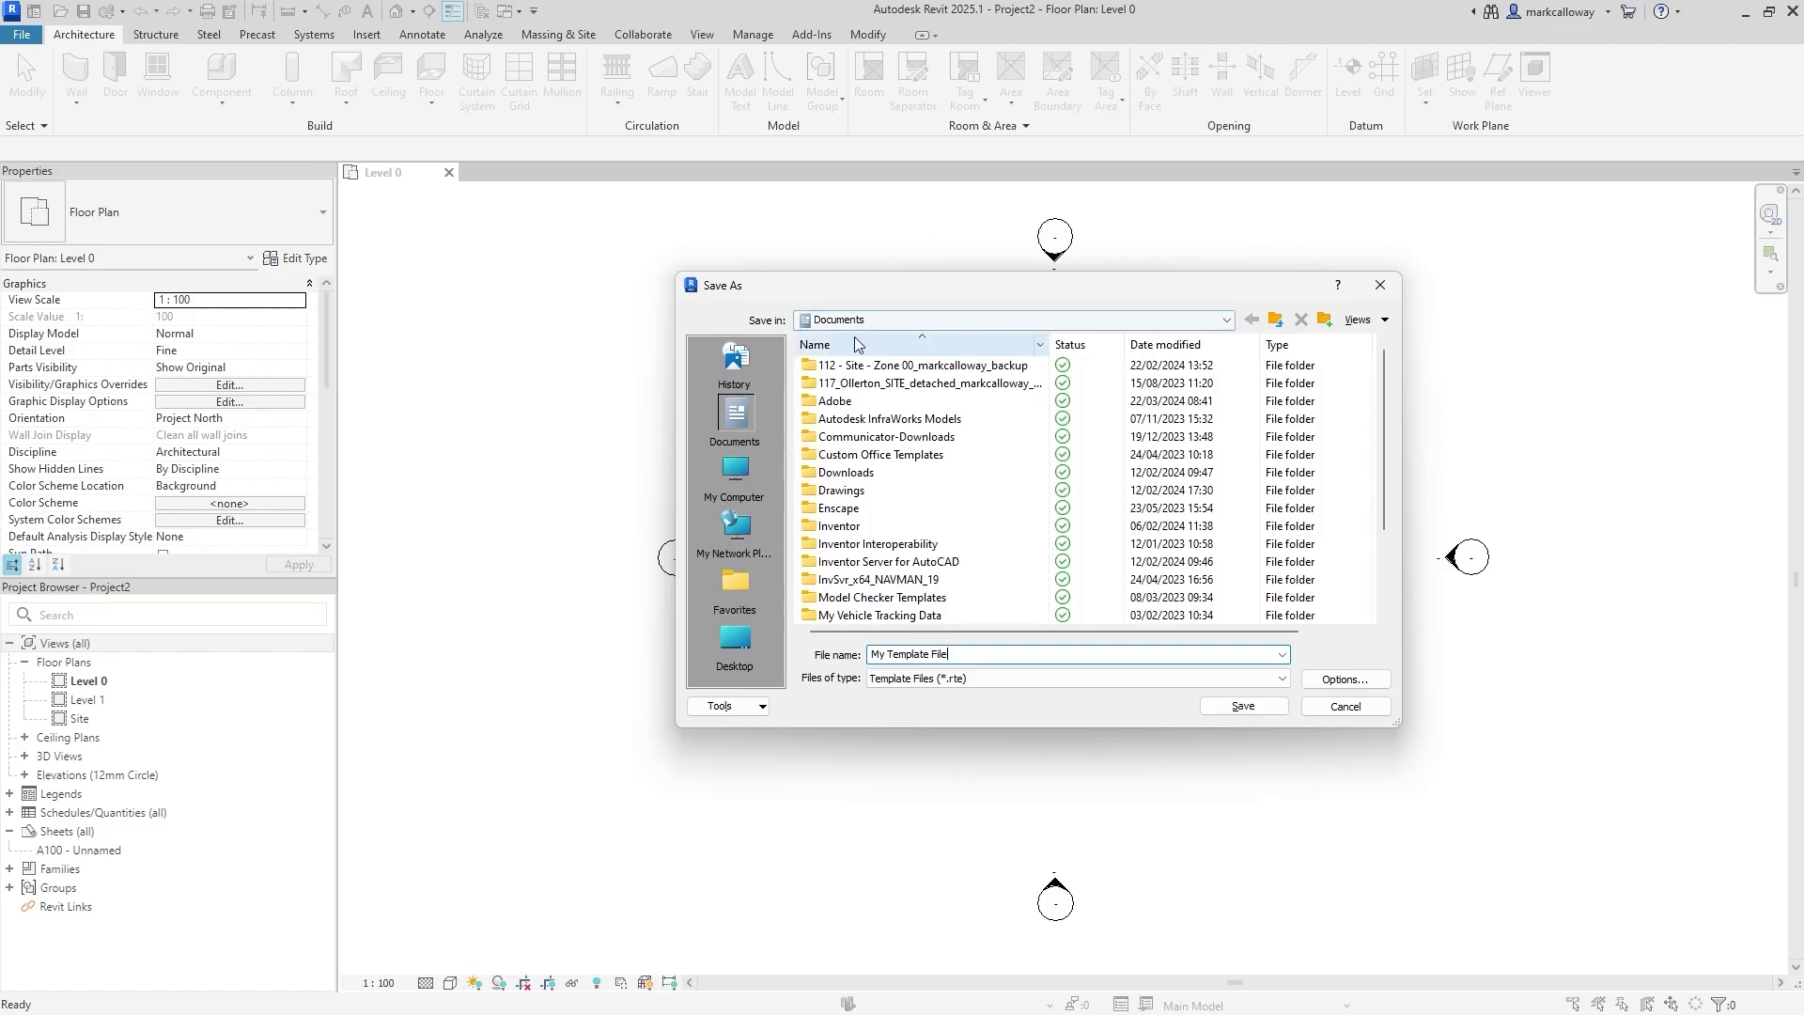
pyautogui.click(1241, 705)
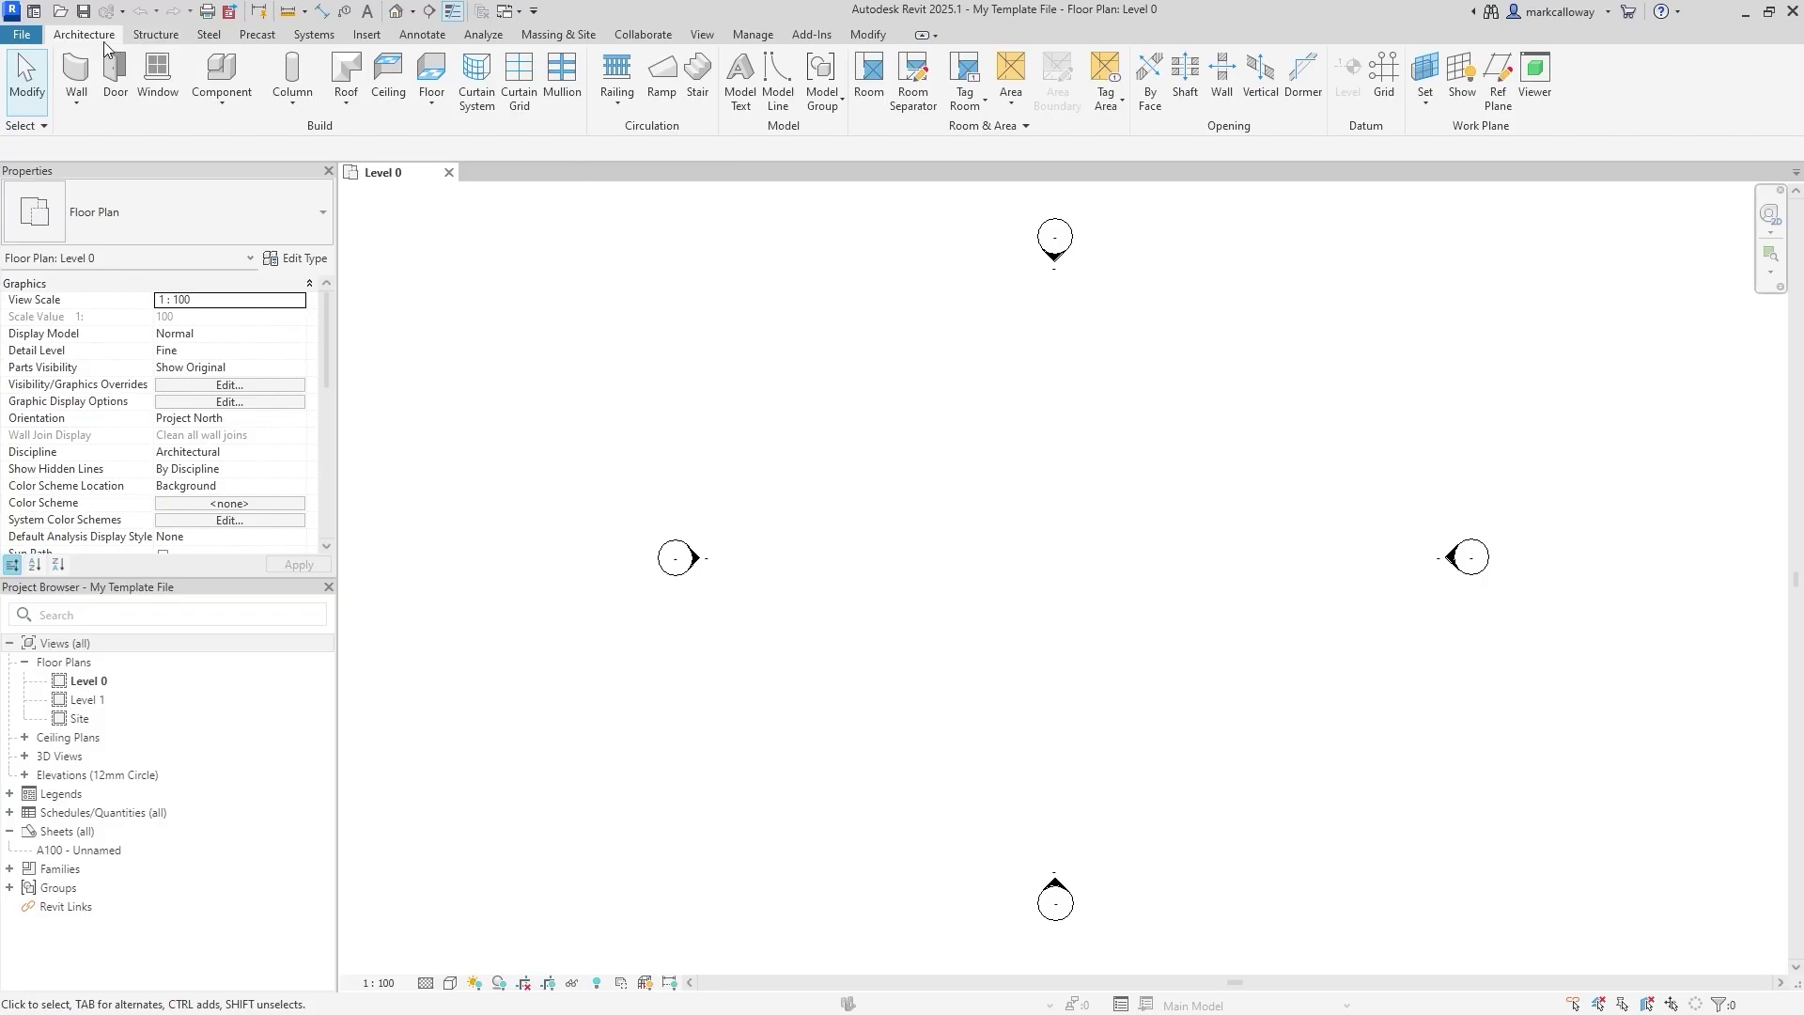
pyautogui.click(22, 35)
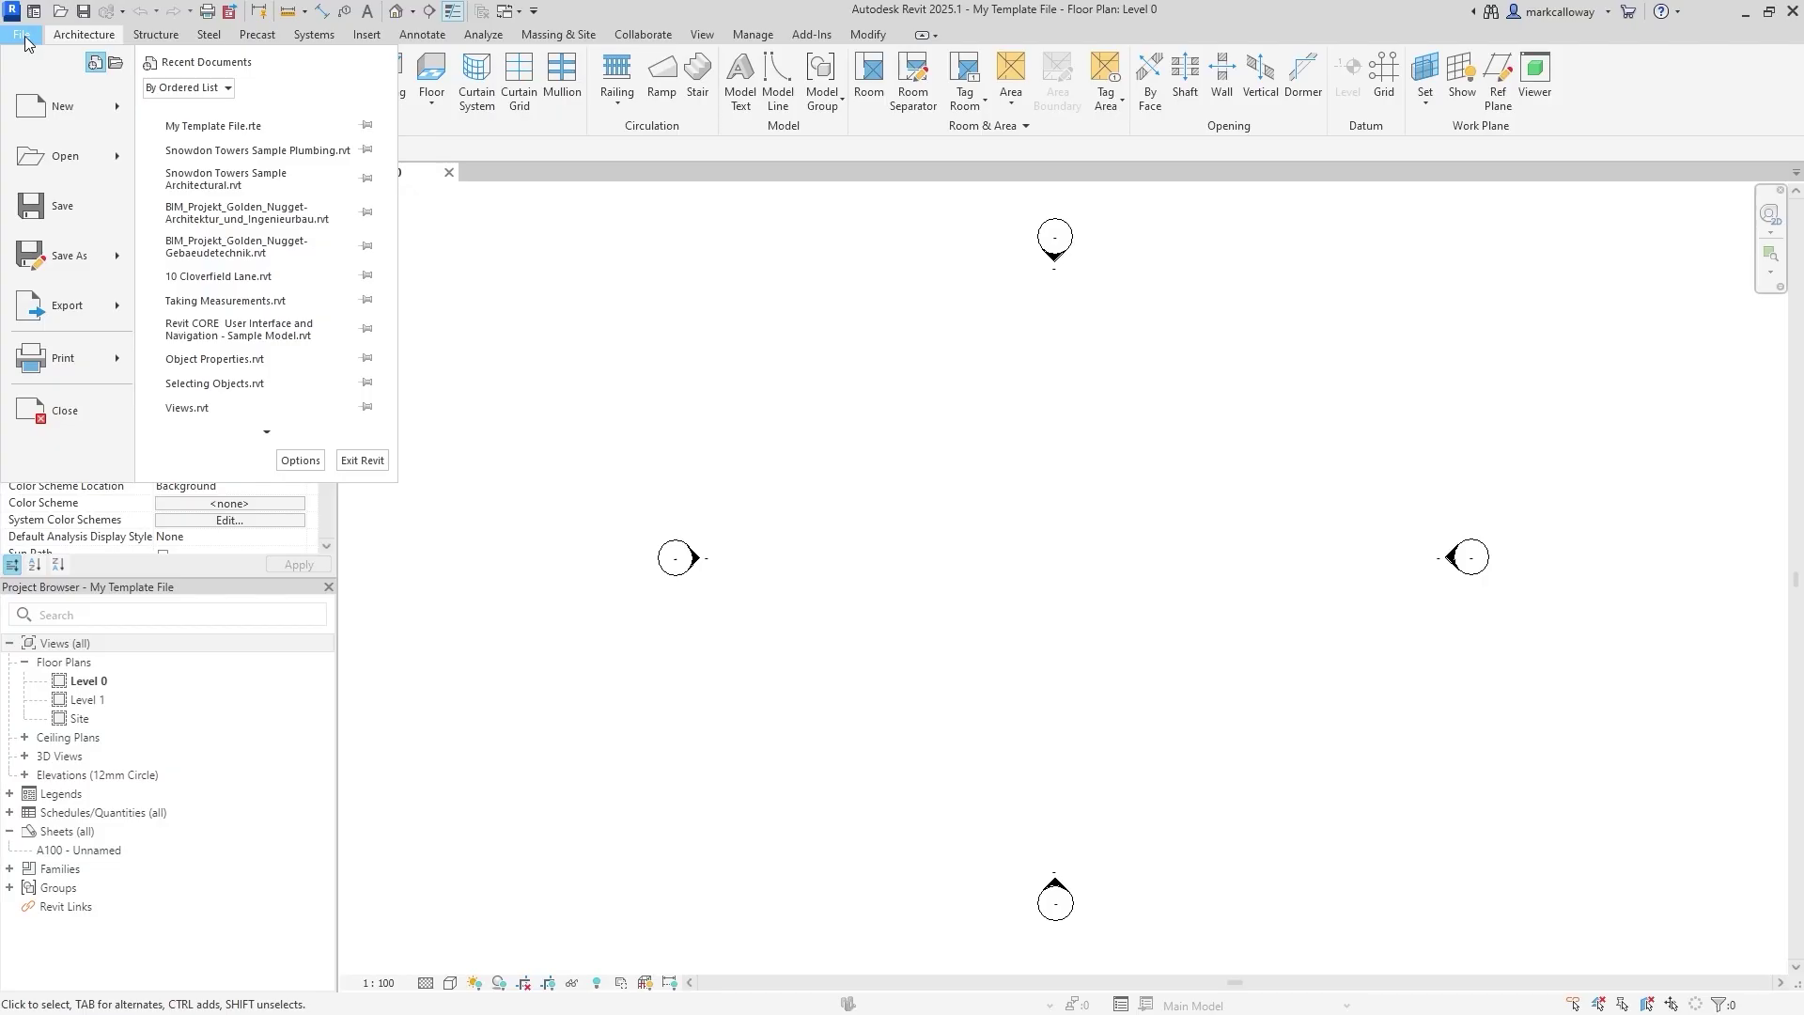
# Add My Template File.rte to the project templates list in Options > File Locations
pyautogui.scroll(-1, 267, 428)
pyautogui.click(300, 461)
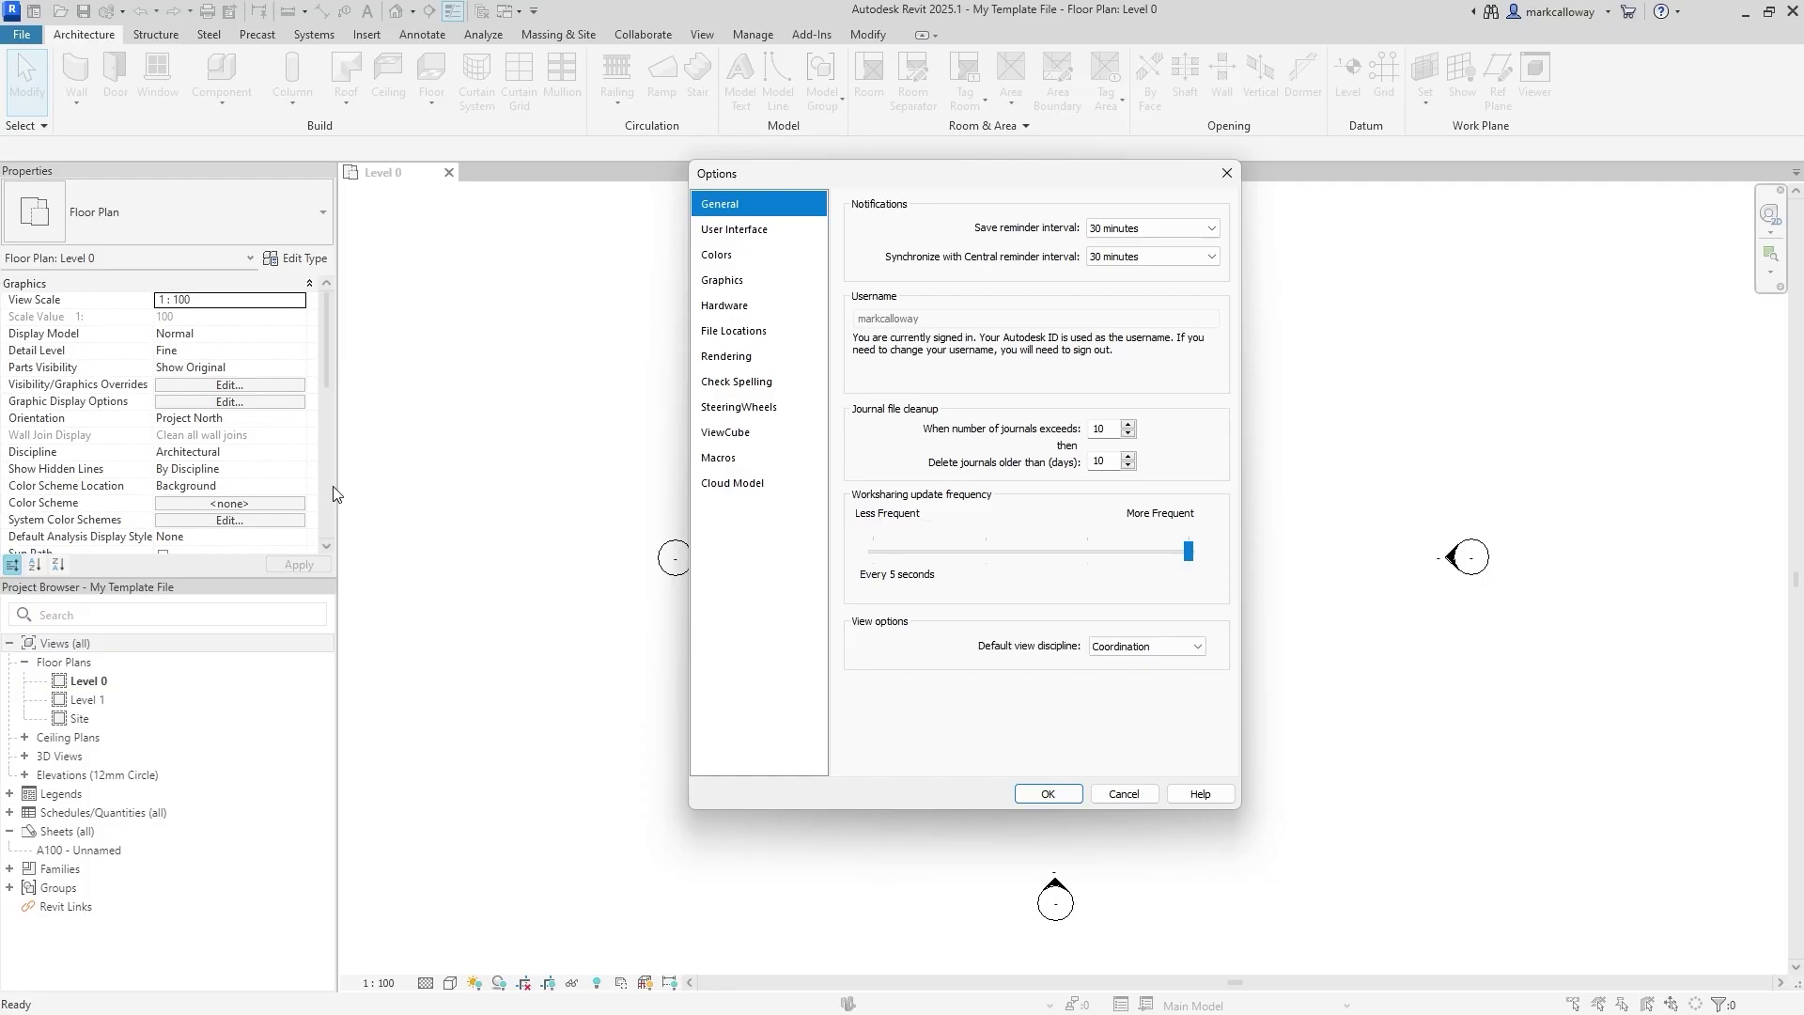
pyautogui.click(756, 333)
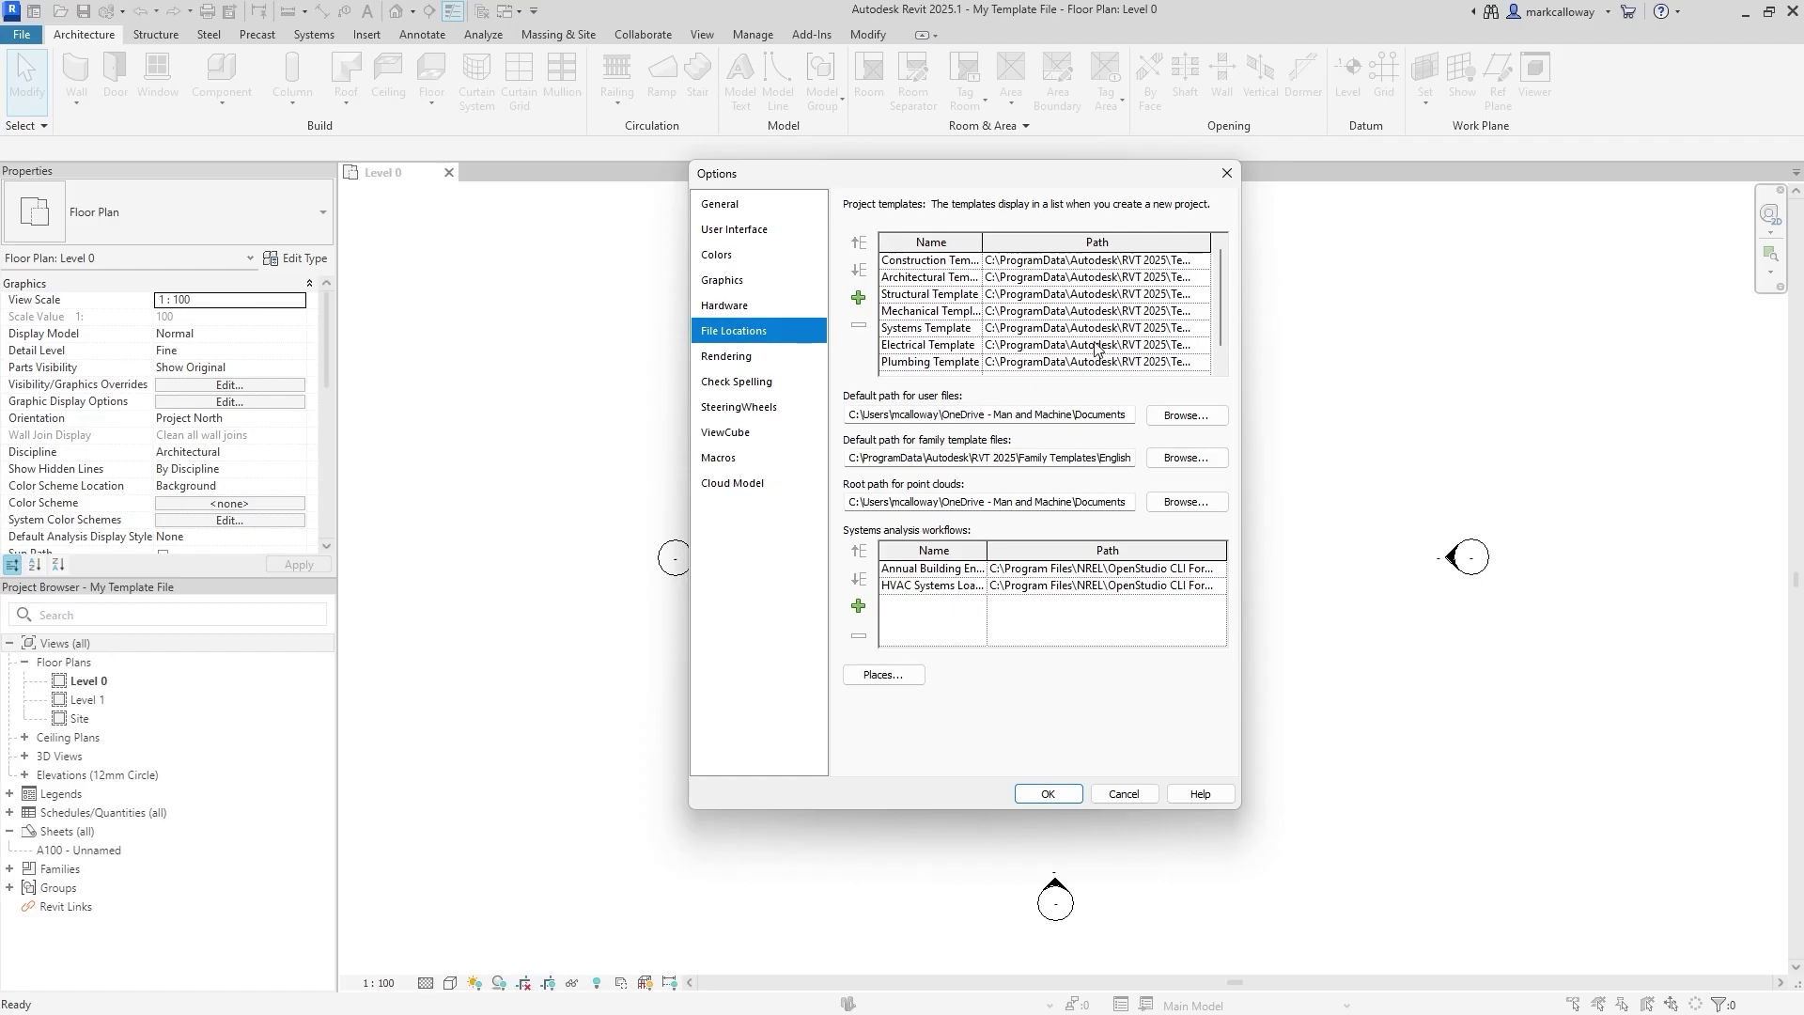
pyautogui.click(858, 299)
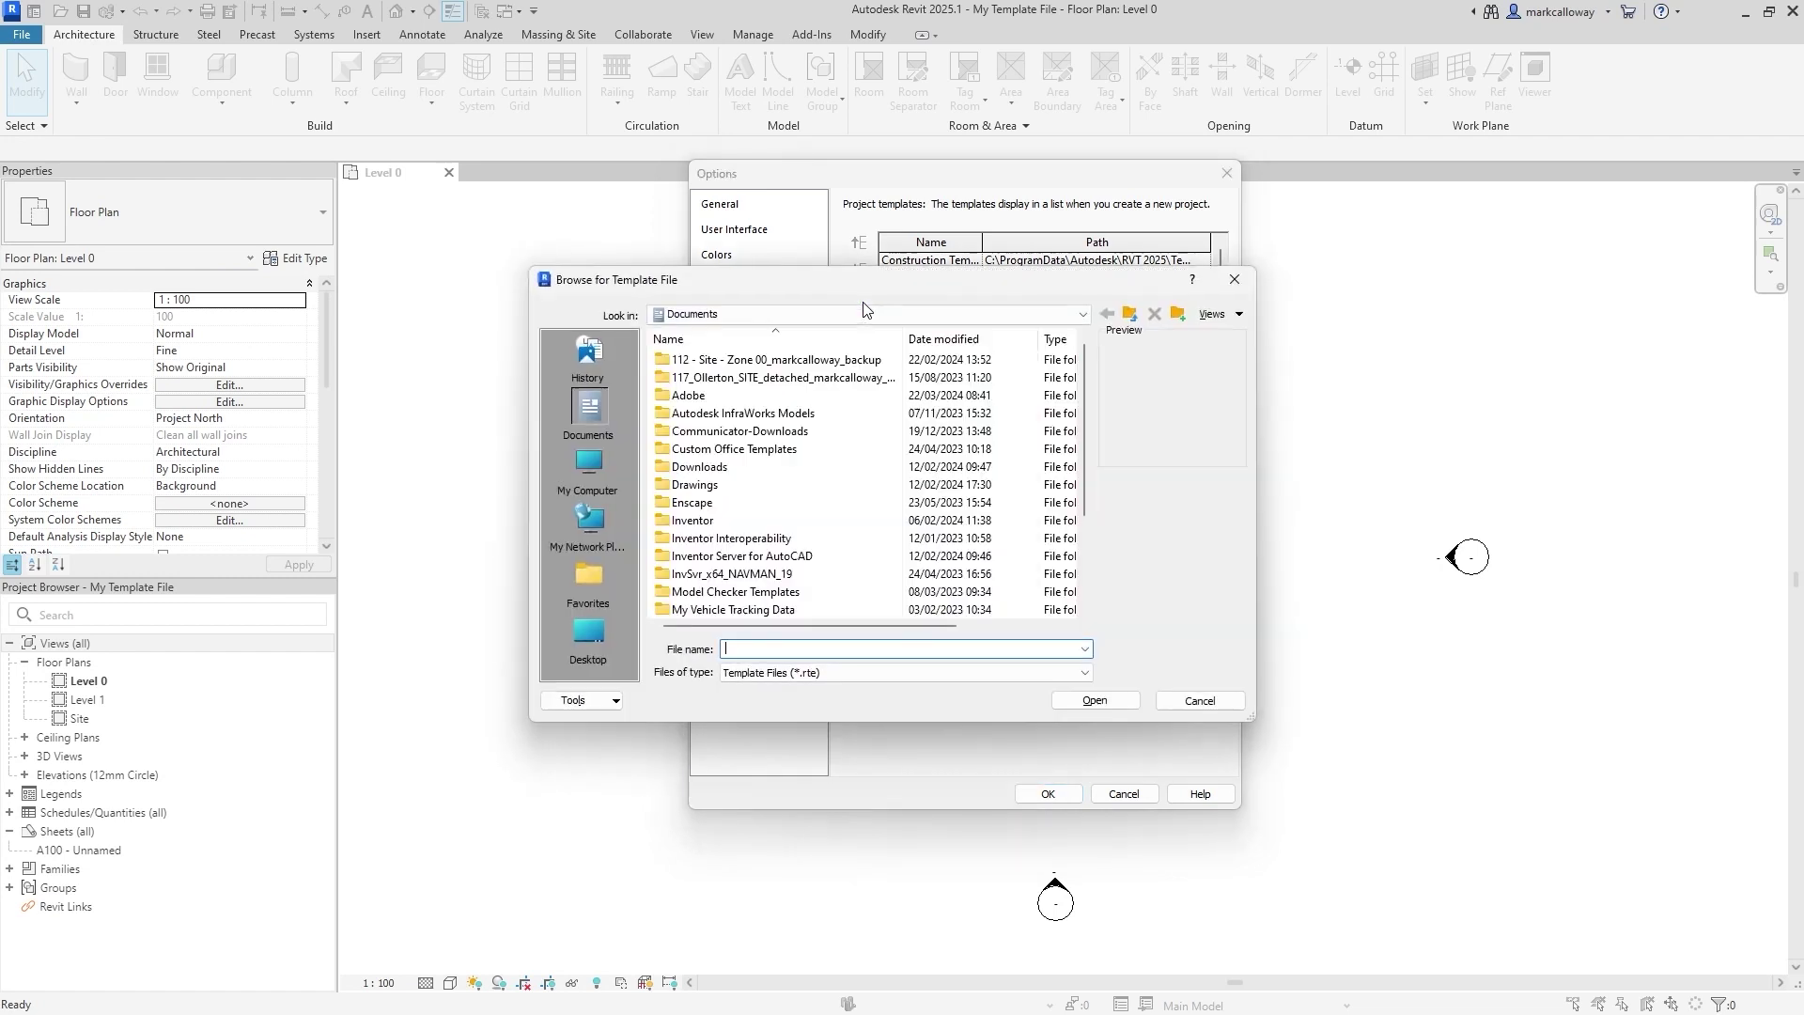
pyautogui.moveTo(1080, 404); pyautogui.dragTo(1080, 493)
pyautogui.click(823, 593)
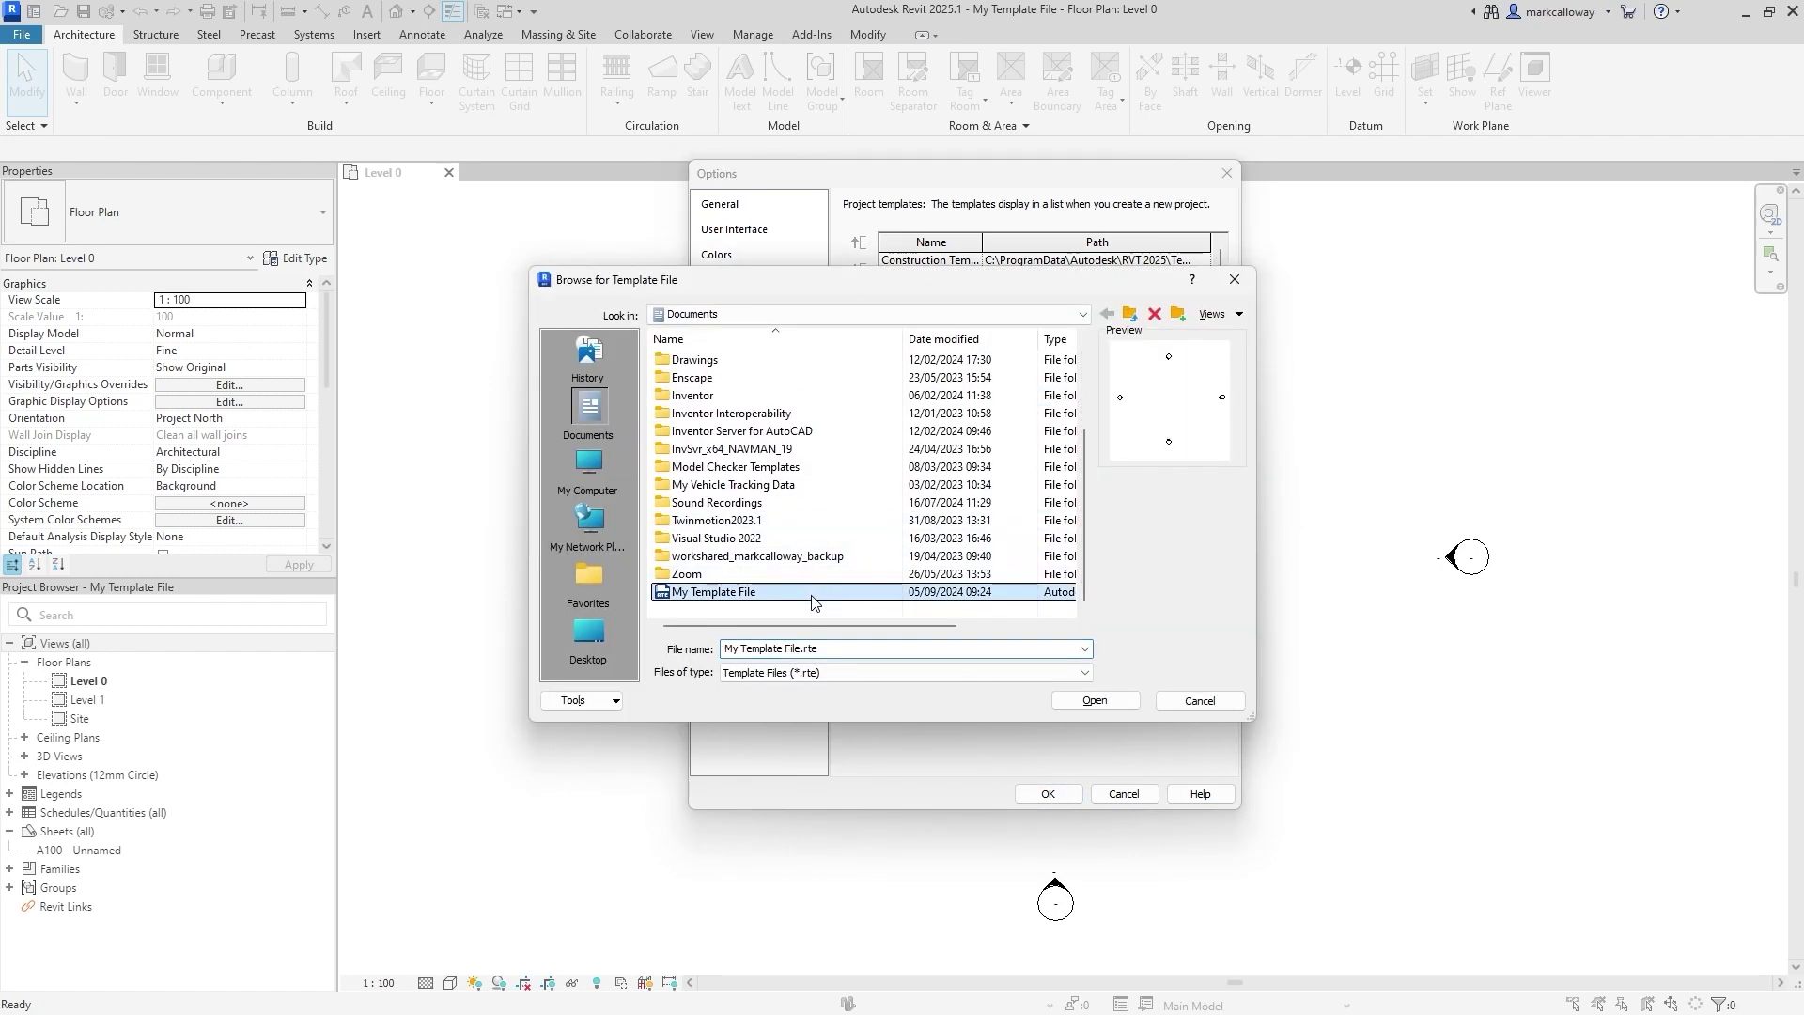
pyautogui.click(1109, 701)
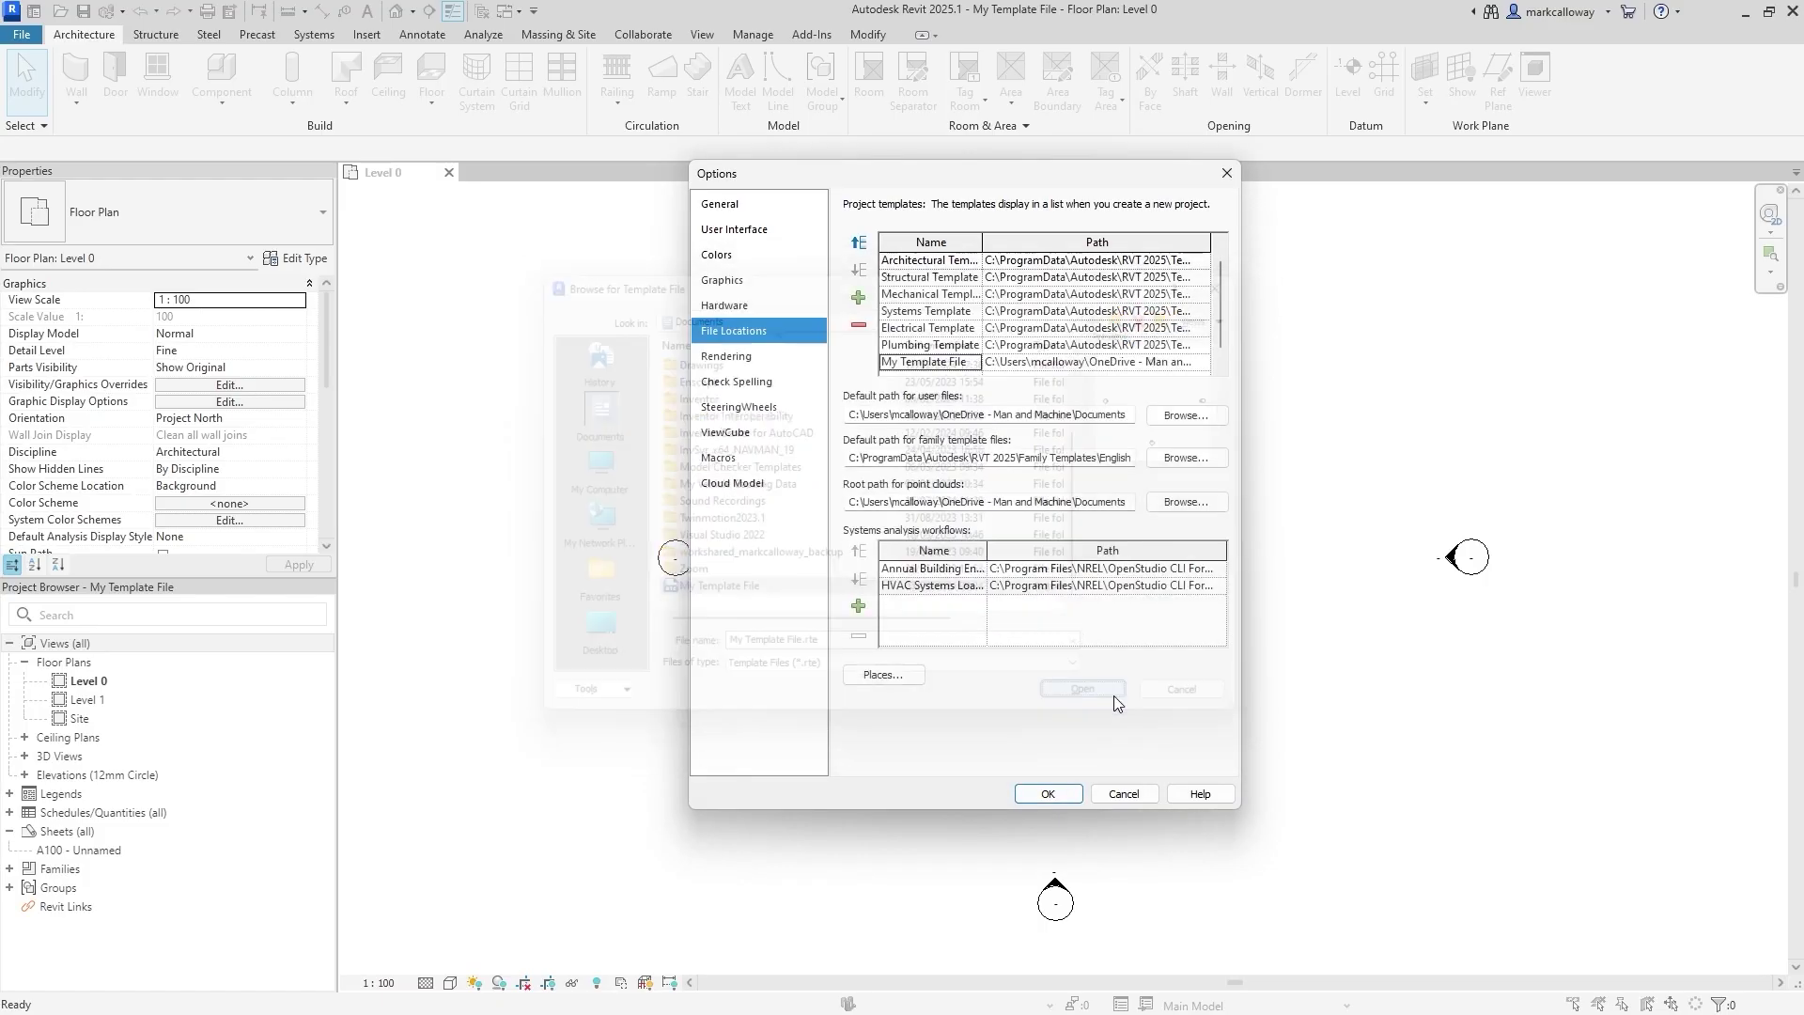
# Move My Template File to the top of the templates list and apply
pyautogui.click(968, 363)
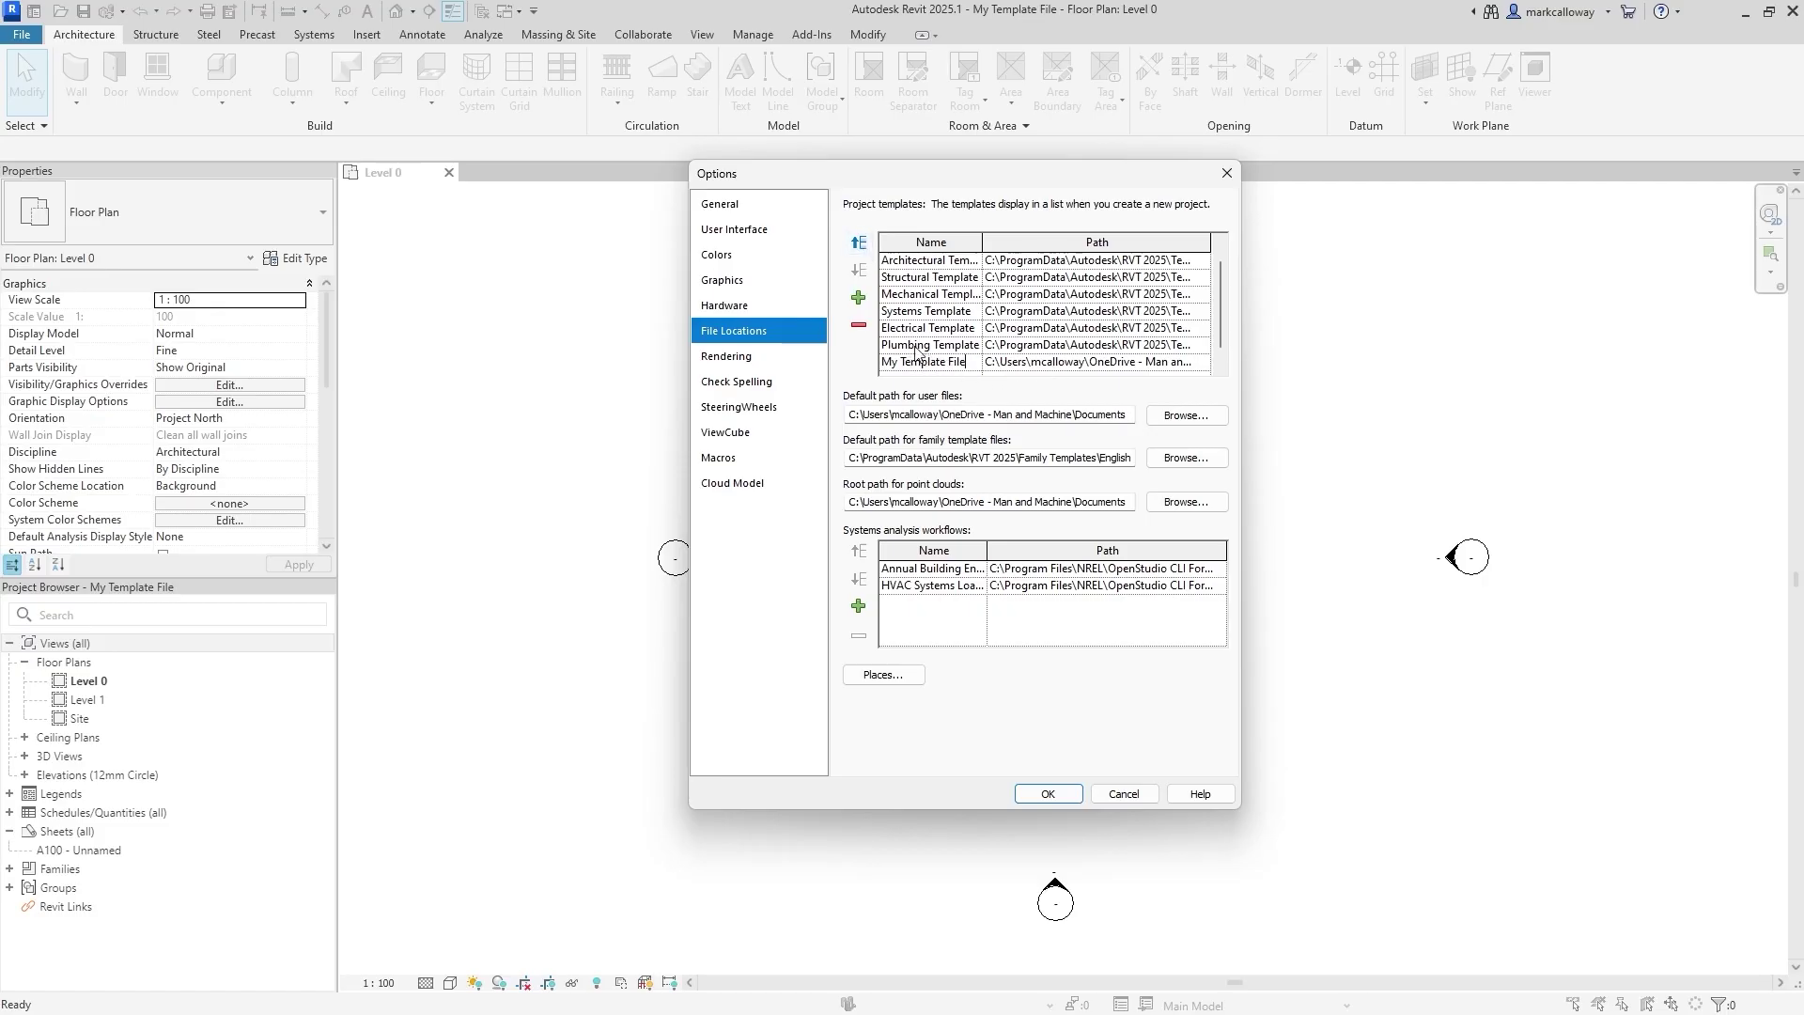
pyautogui.click(865, 248)
pyautogui.click(865, 248)
pyautogui.click(864, 245)
pyautogui.click(861, 244)
pyautogui.click(861, 244)
pyautogui.click(861, 244)
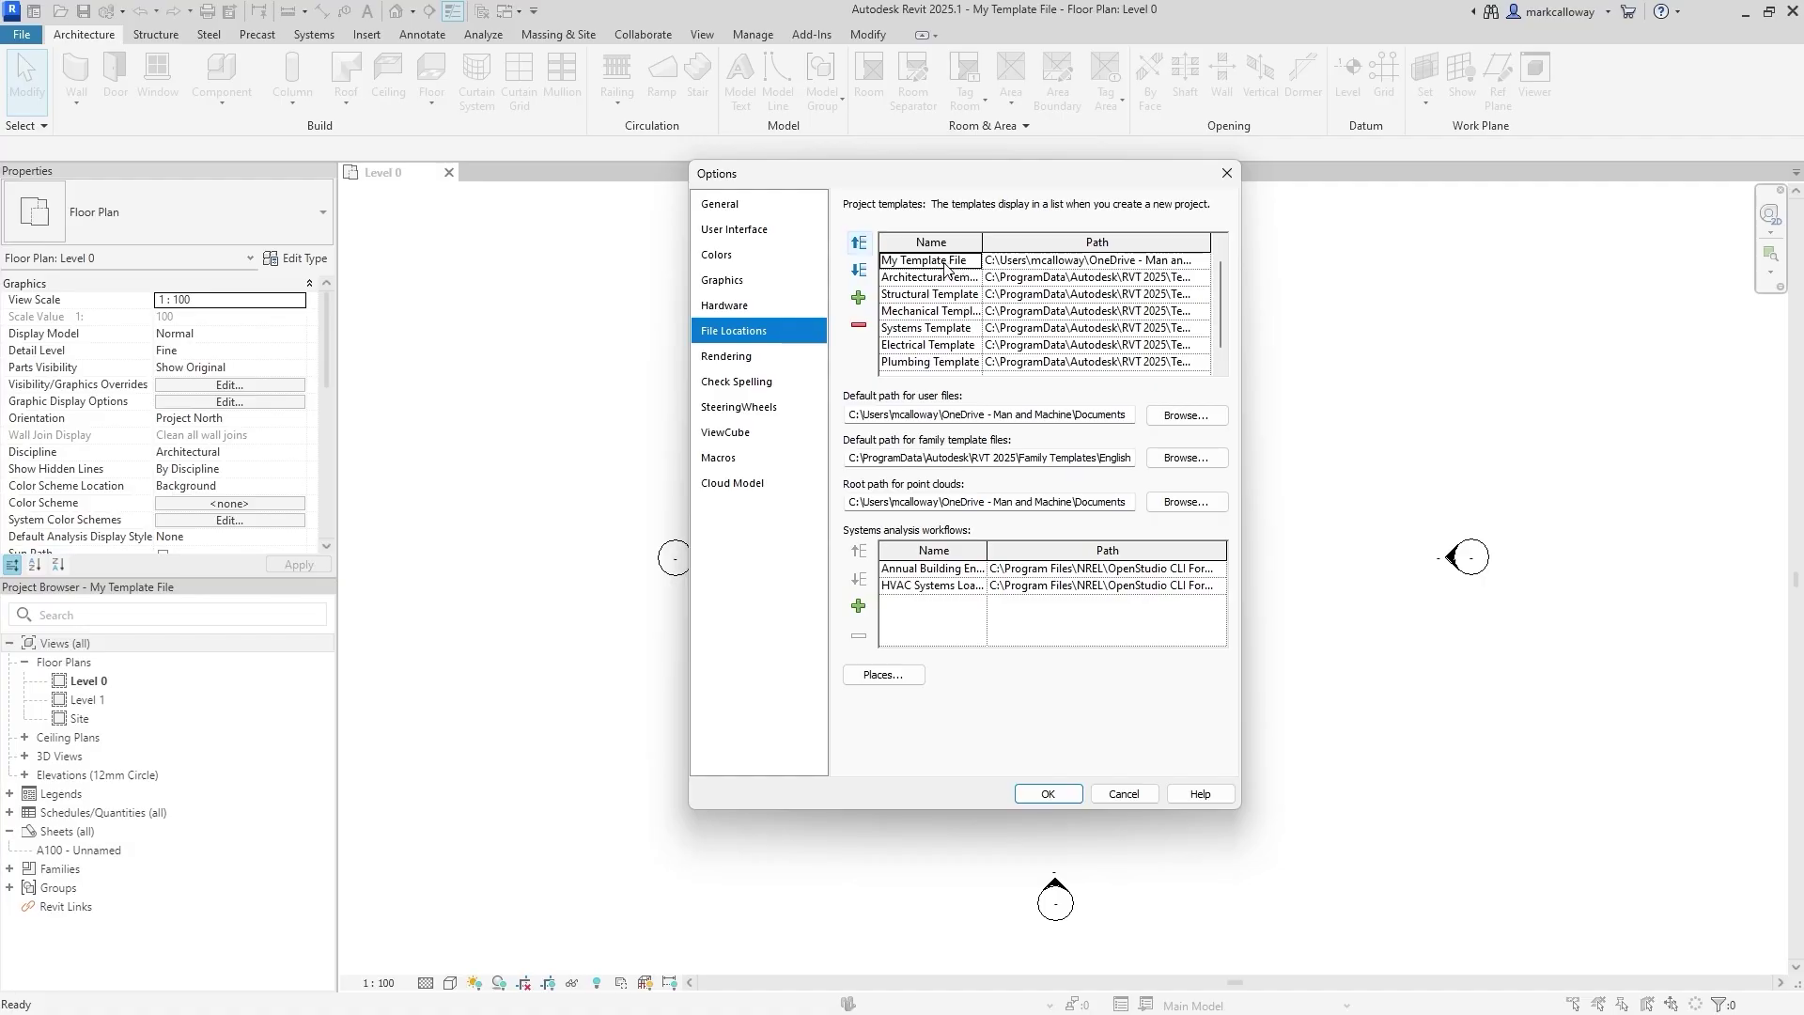
pyautogui.click(862, 245)
pyautogui.scroll(1, 977, 293)
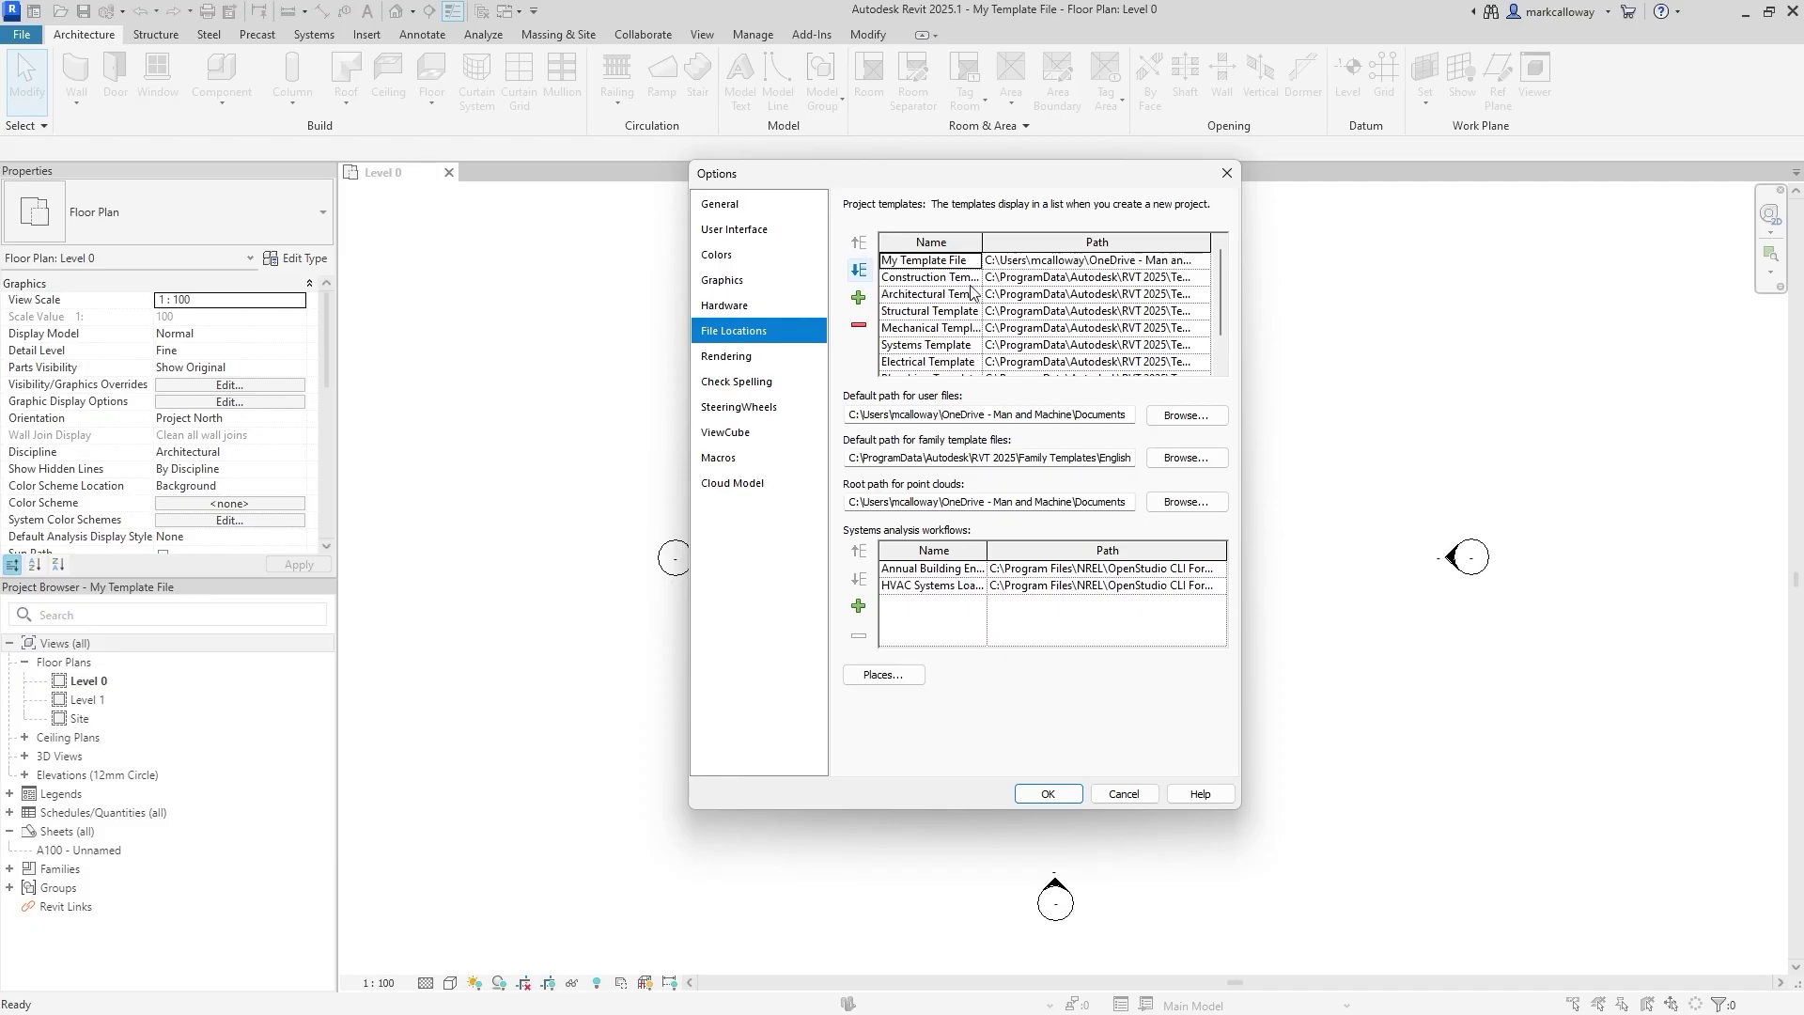
pyautogui.click(1046, 794)
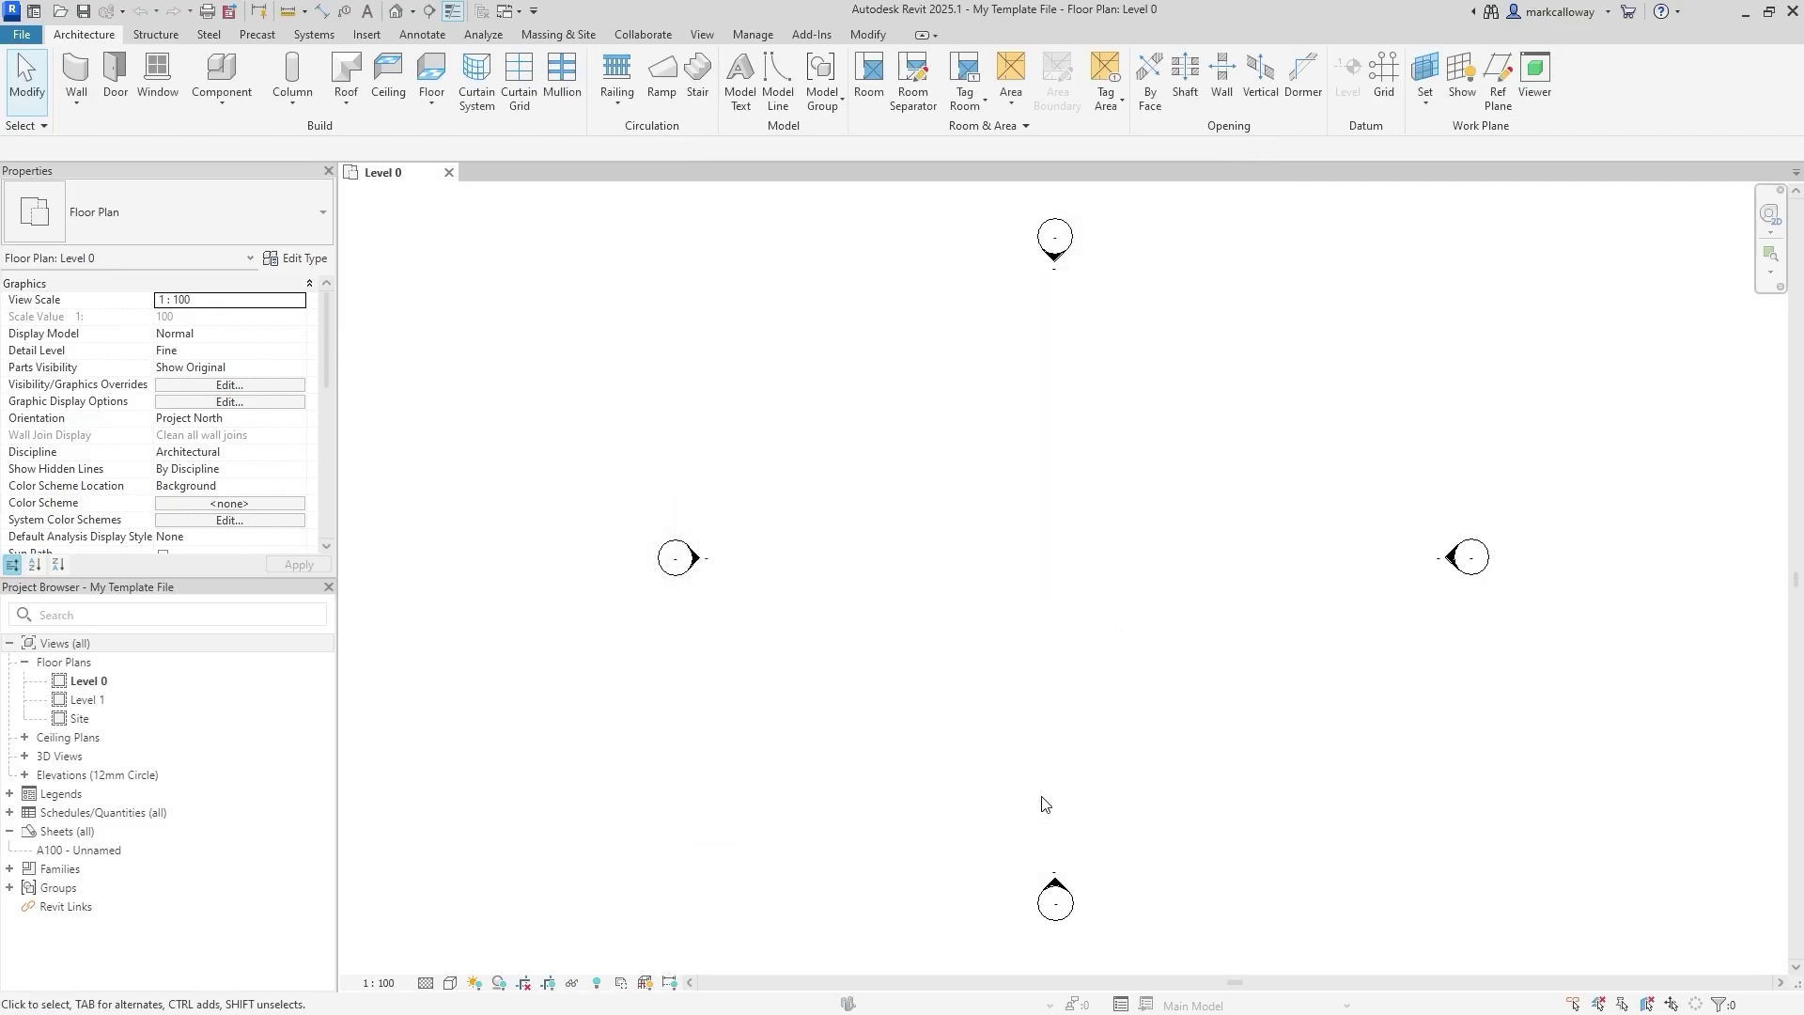
pyautogui.click(31, 39)
pyautogui.moveTo(54, 115)
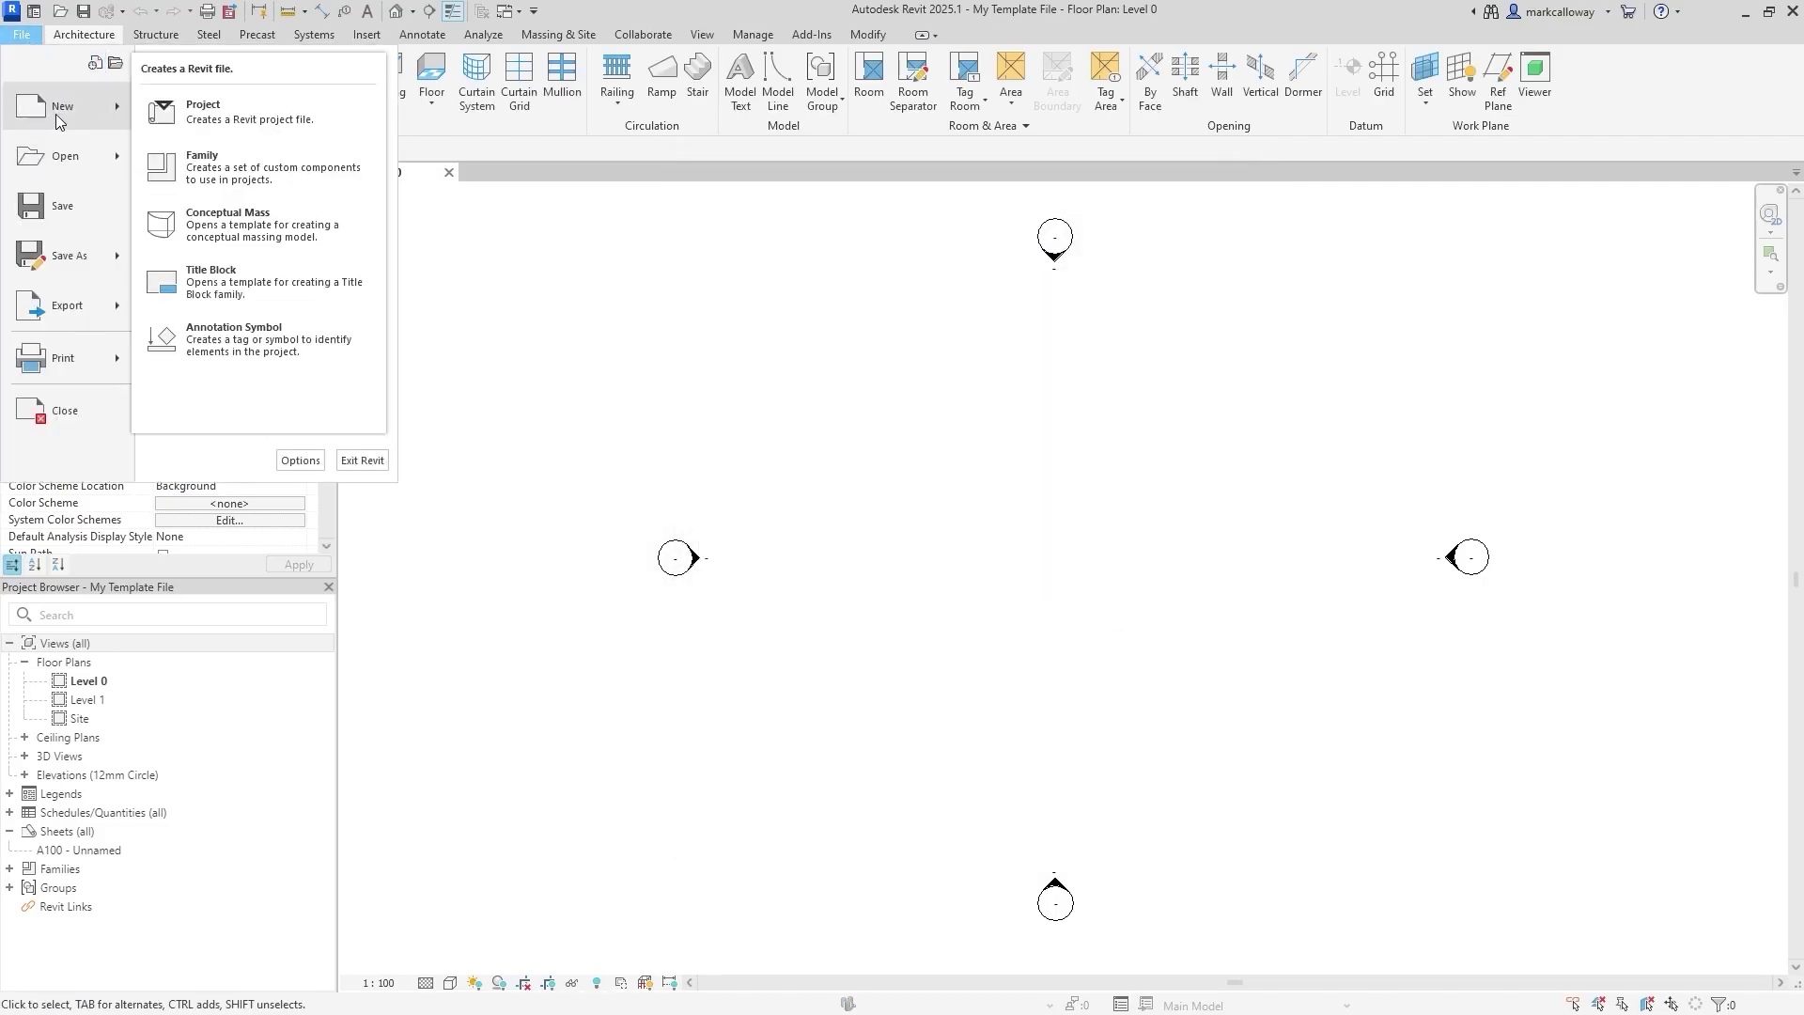
pyautogui.click(236, 117)
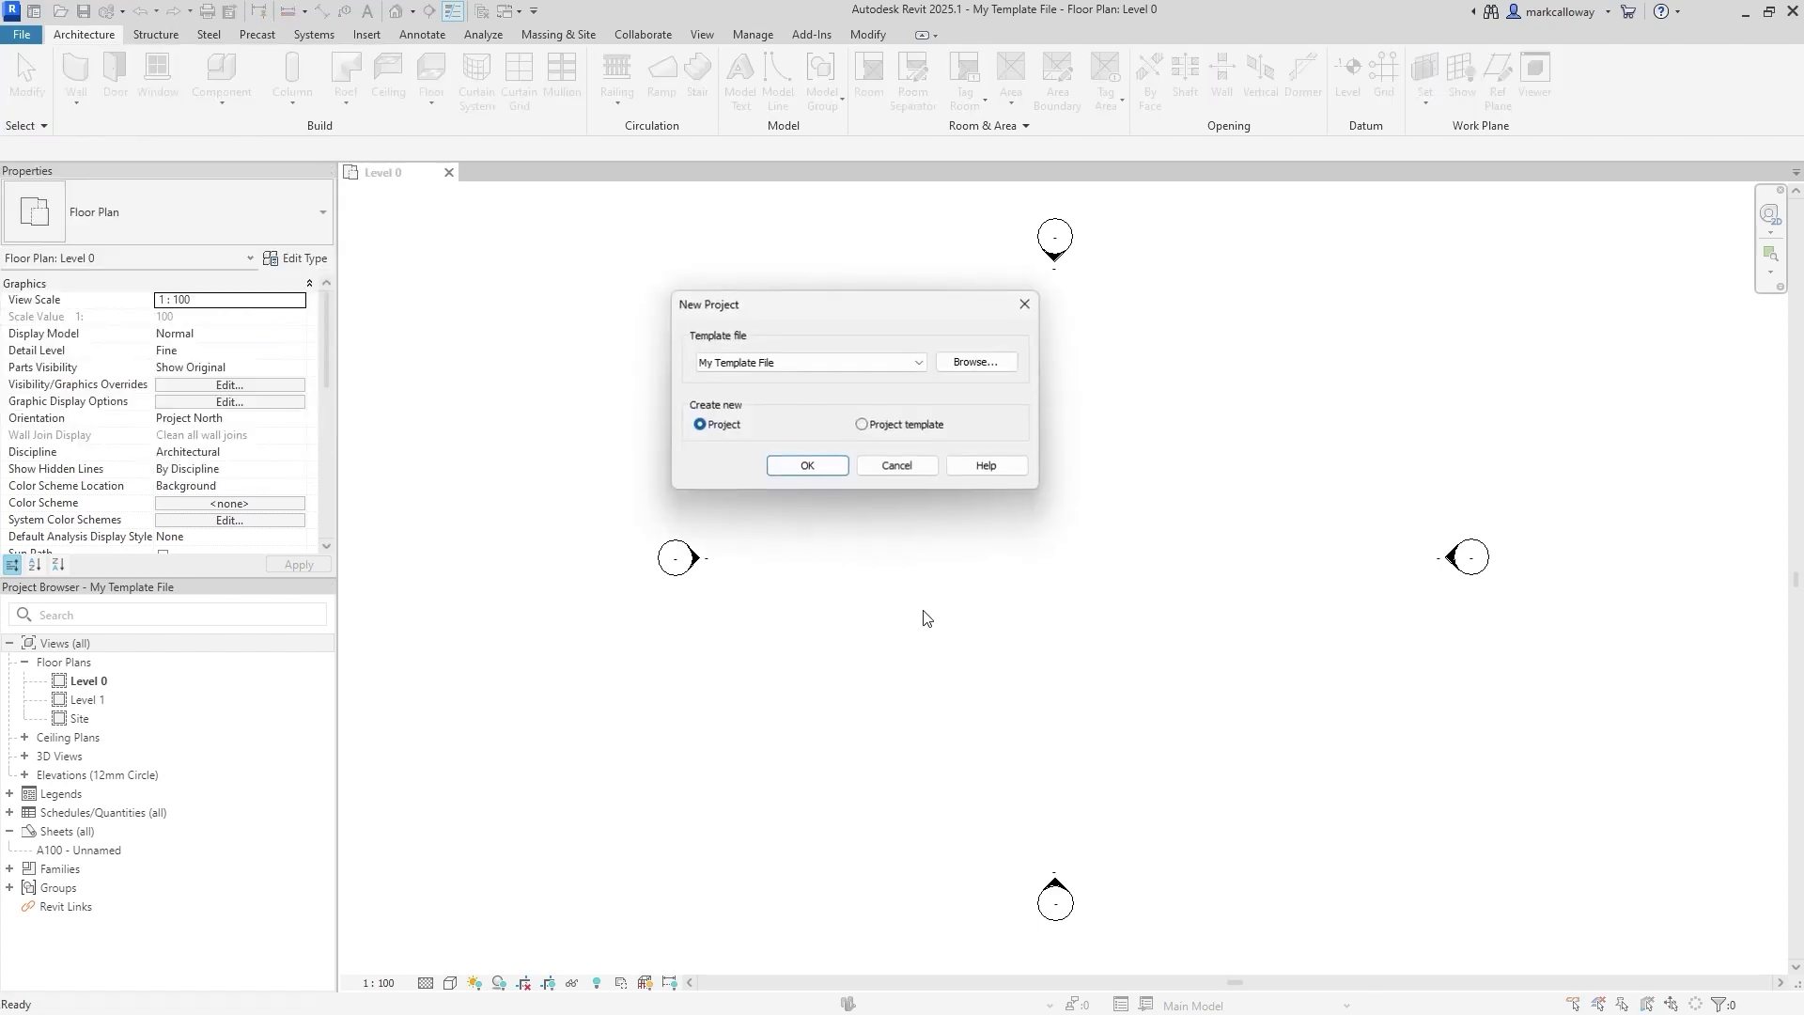
pyautogui.click(731, 365)
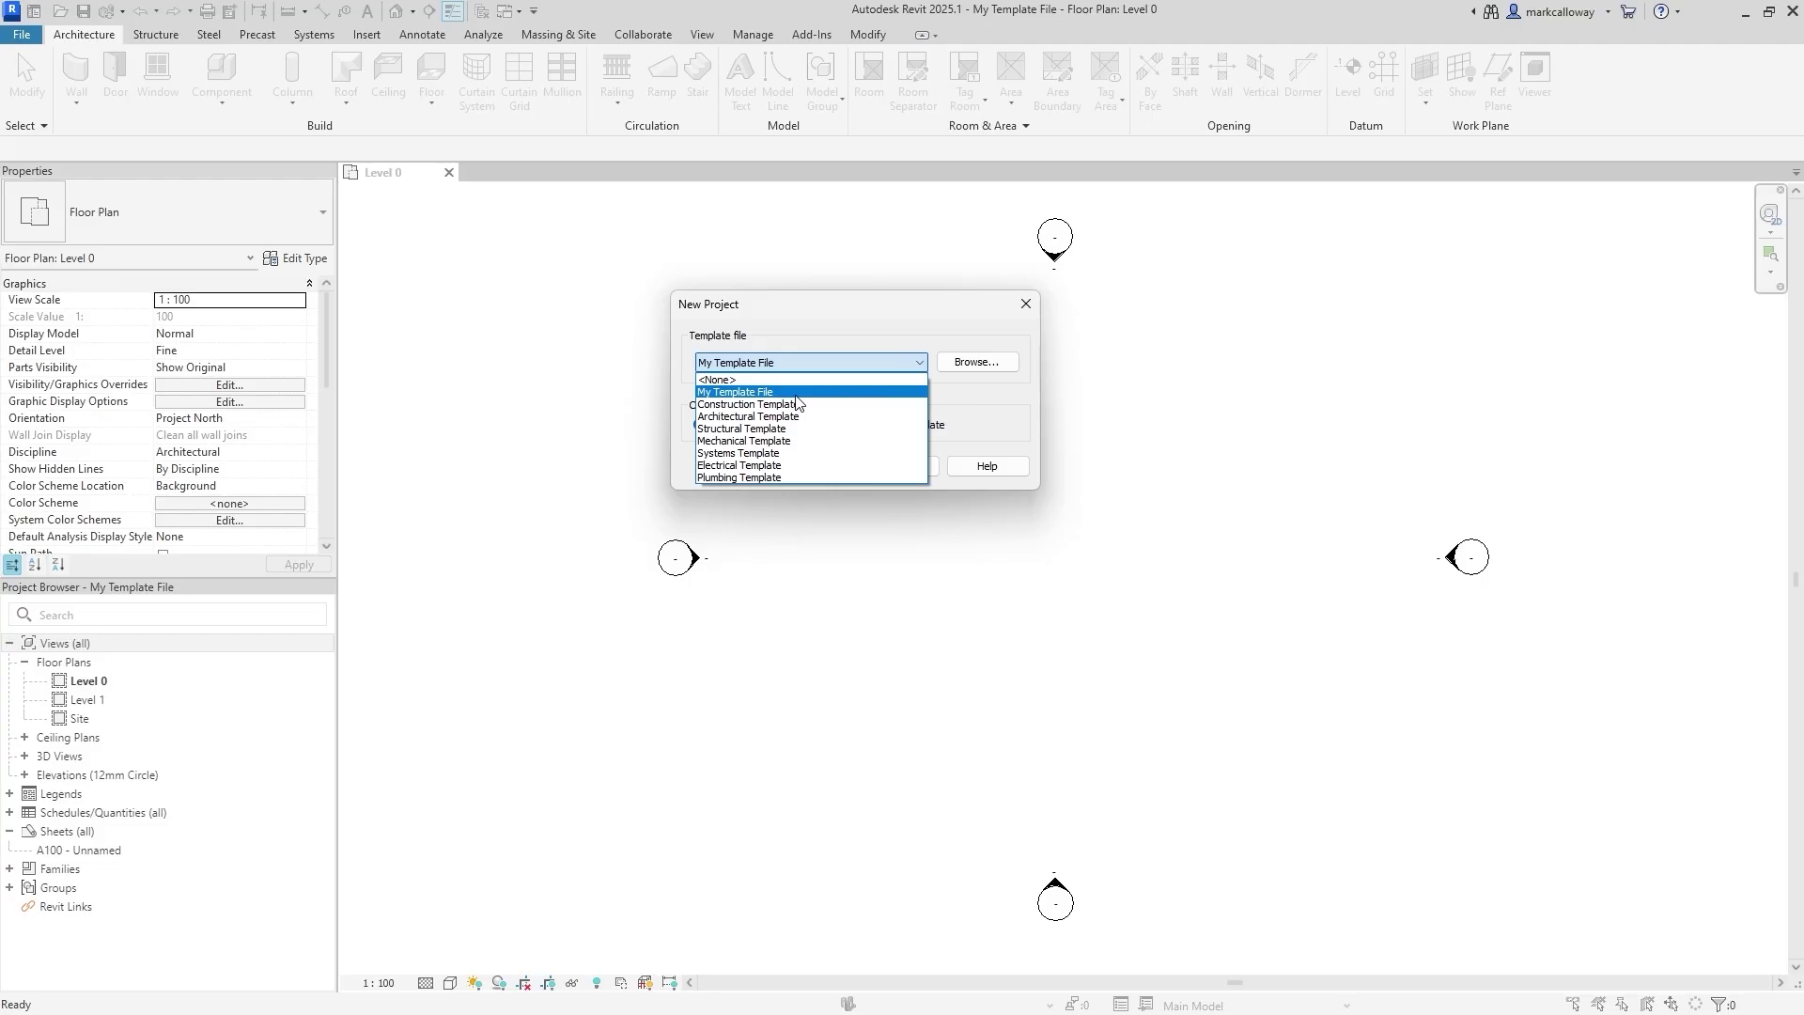
pyautogui.click(771, 391)
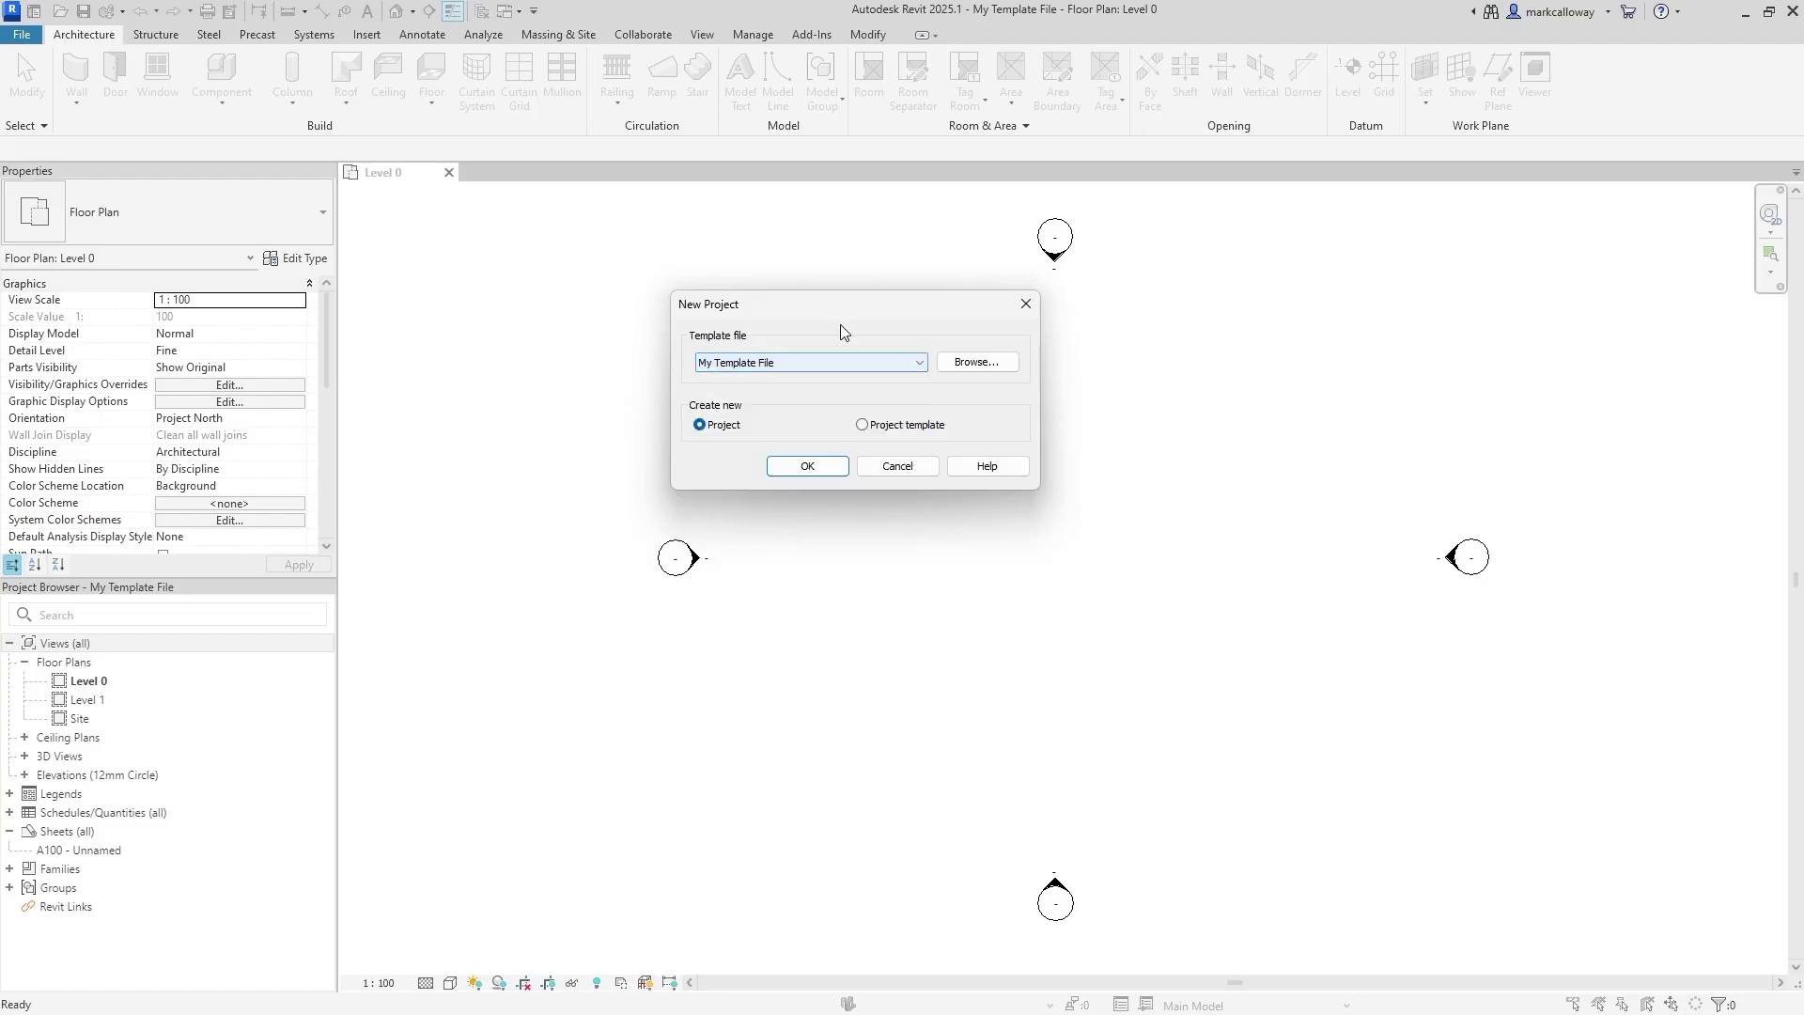
pyautogui.click(902, 467)
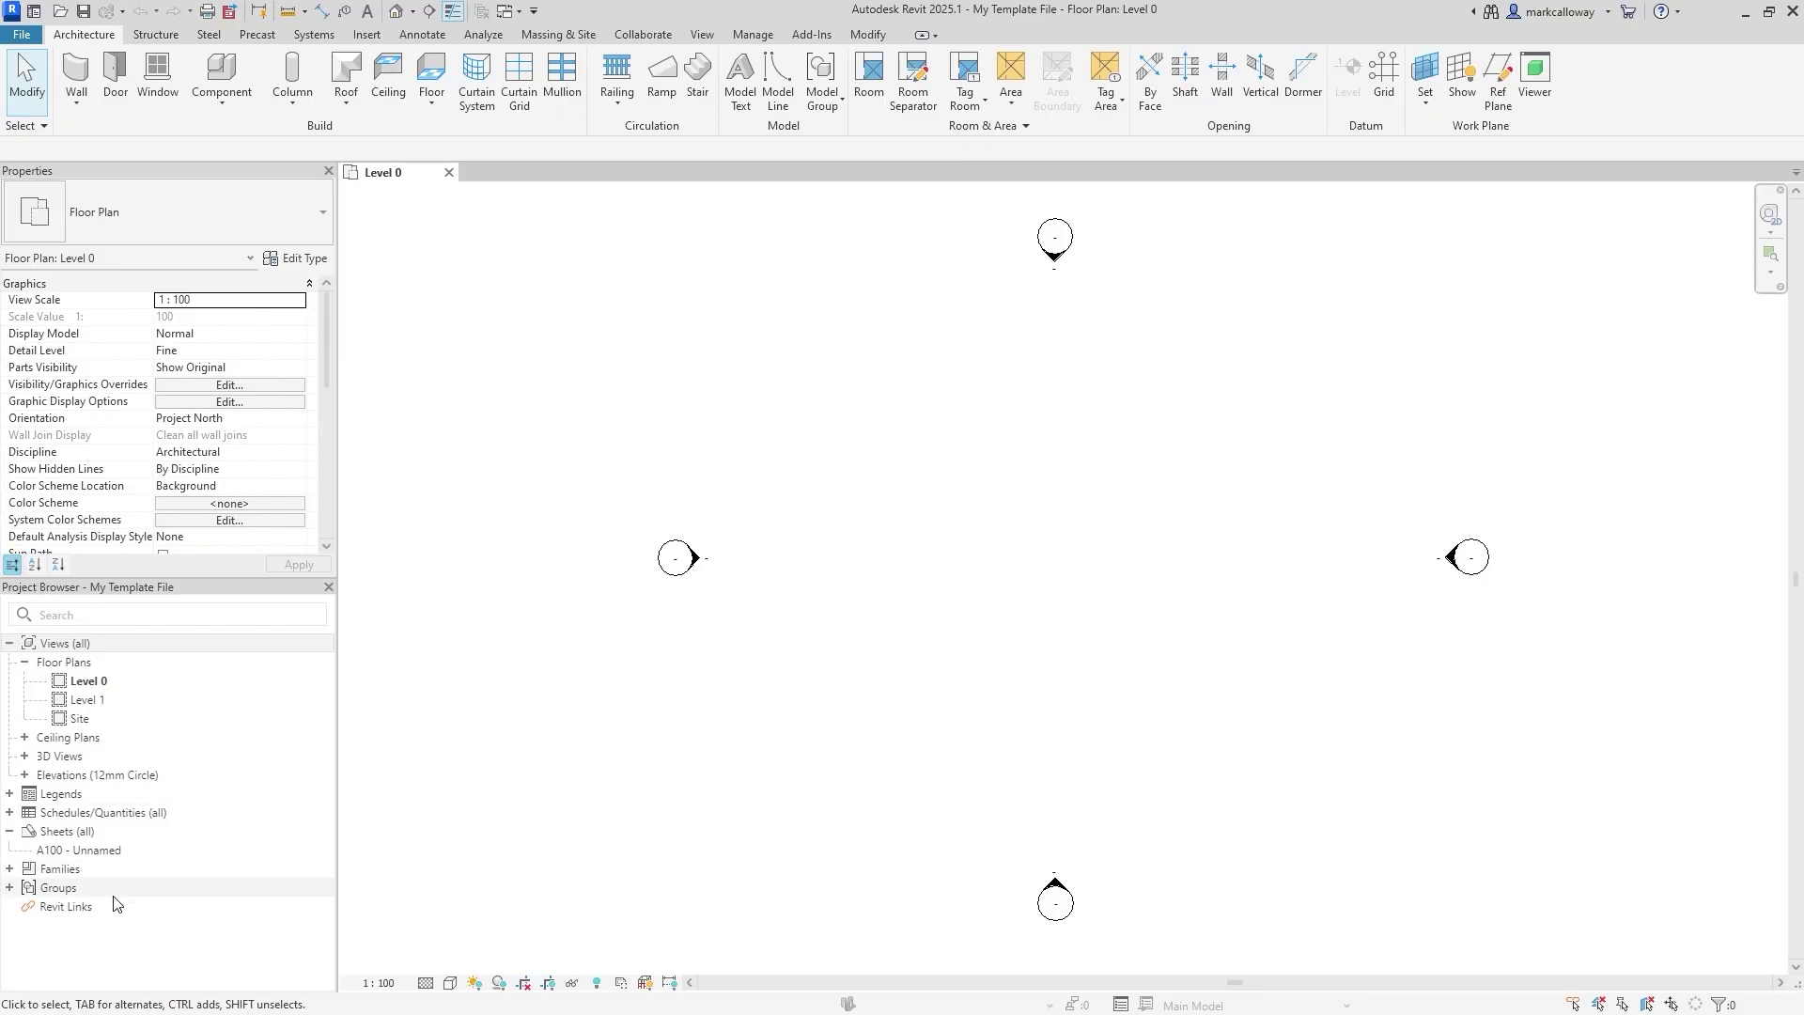
# Delete the Doors_IntSgl and Doors_ExtDbl_Flush families under Families > Doors
pyautogui.click(106, 872)
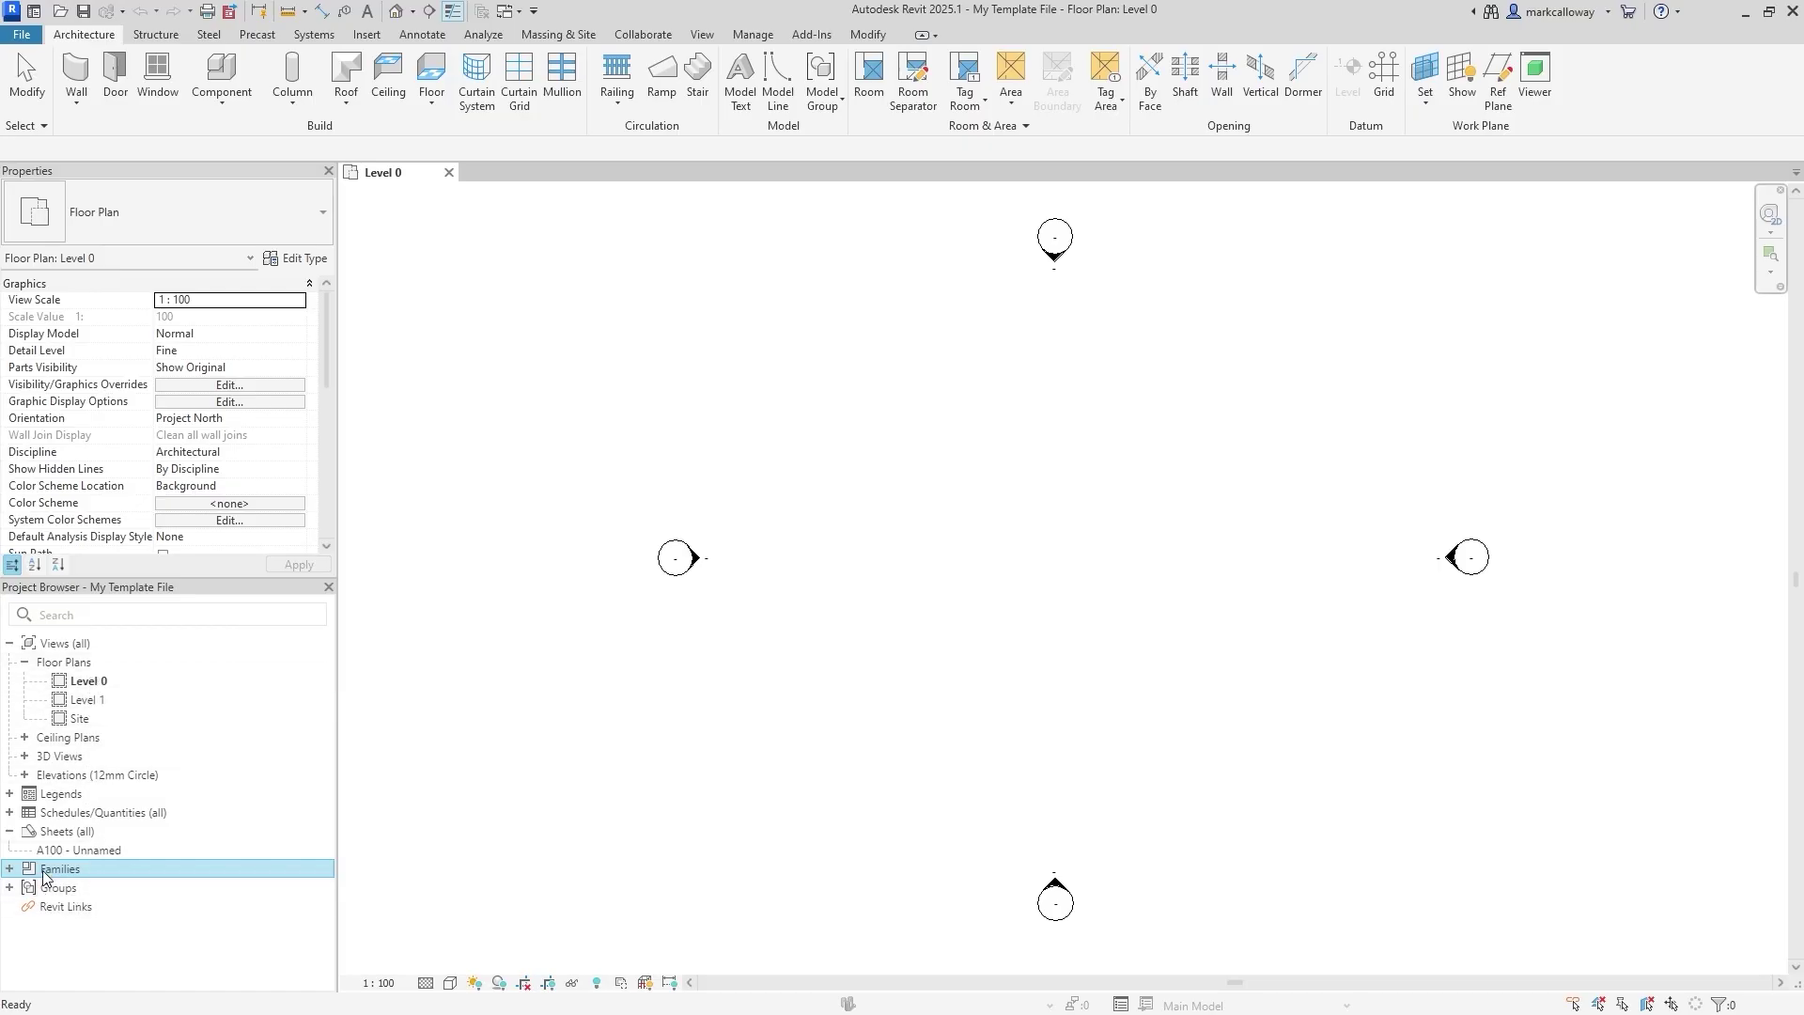
pyautogui.click(9, 869)
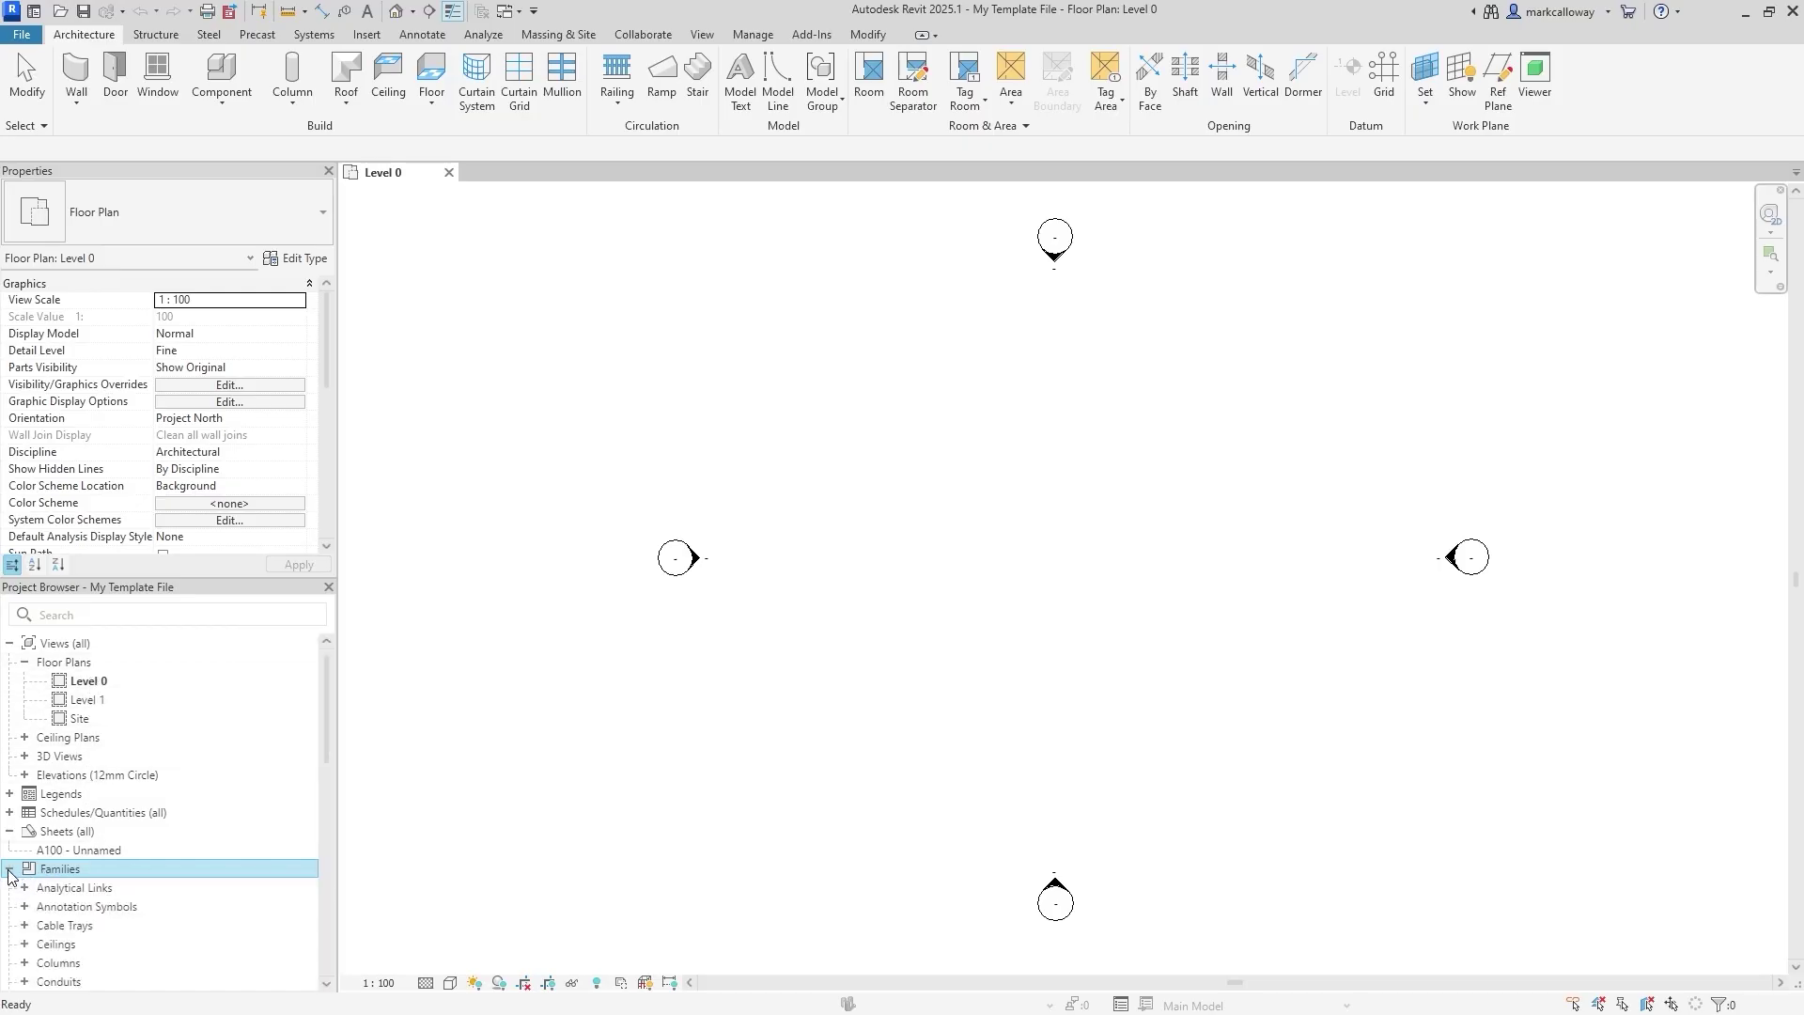
pyautogui.scroll(-3, 84, 801)
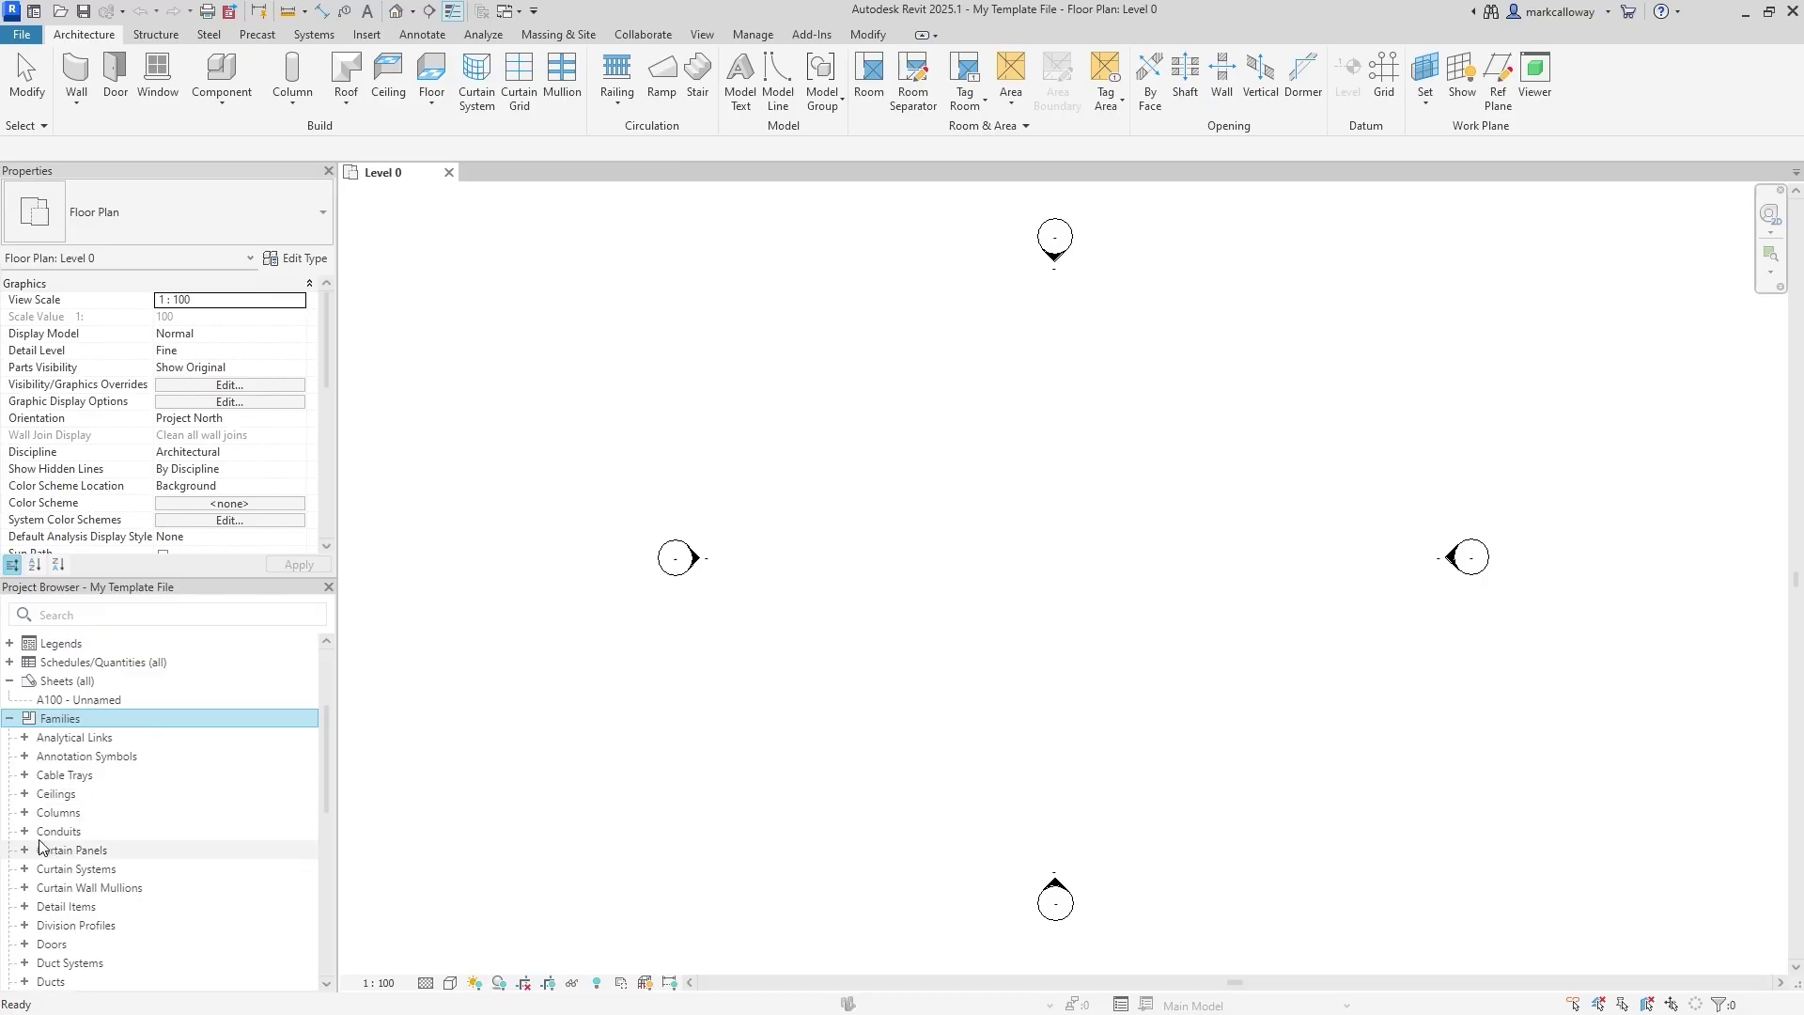
pyautogui.scroll(-2, 173, 778)
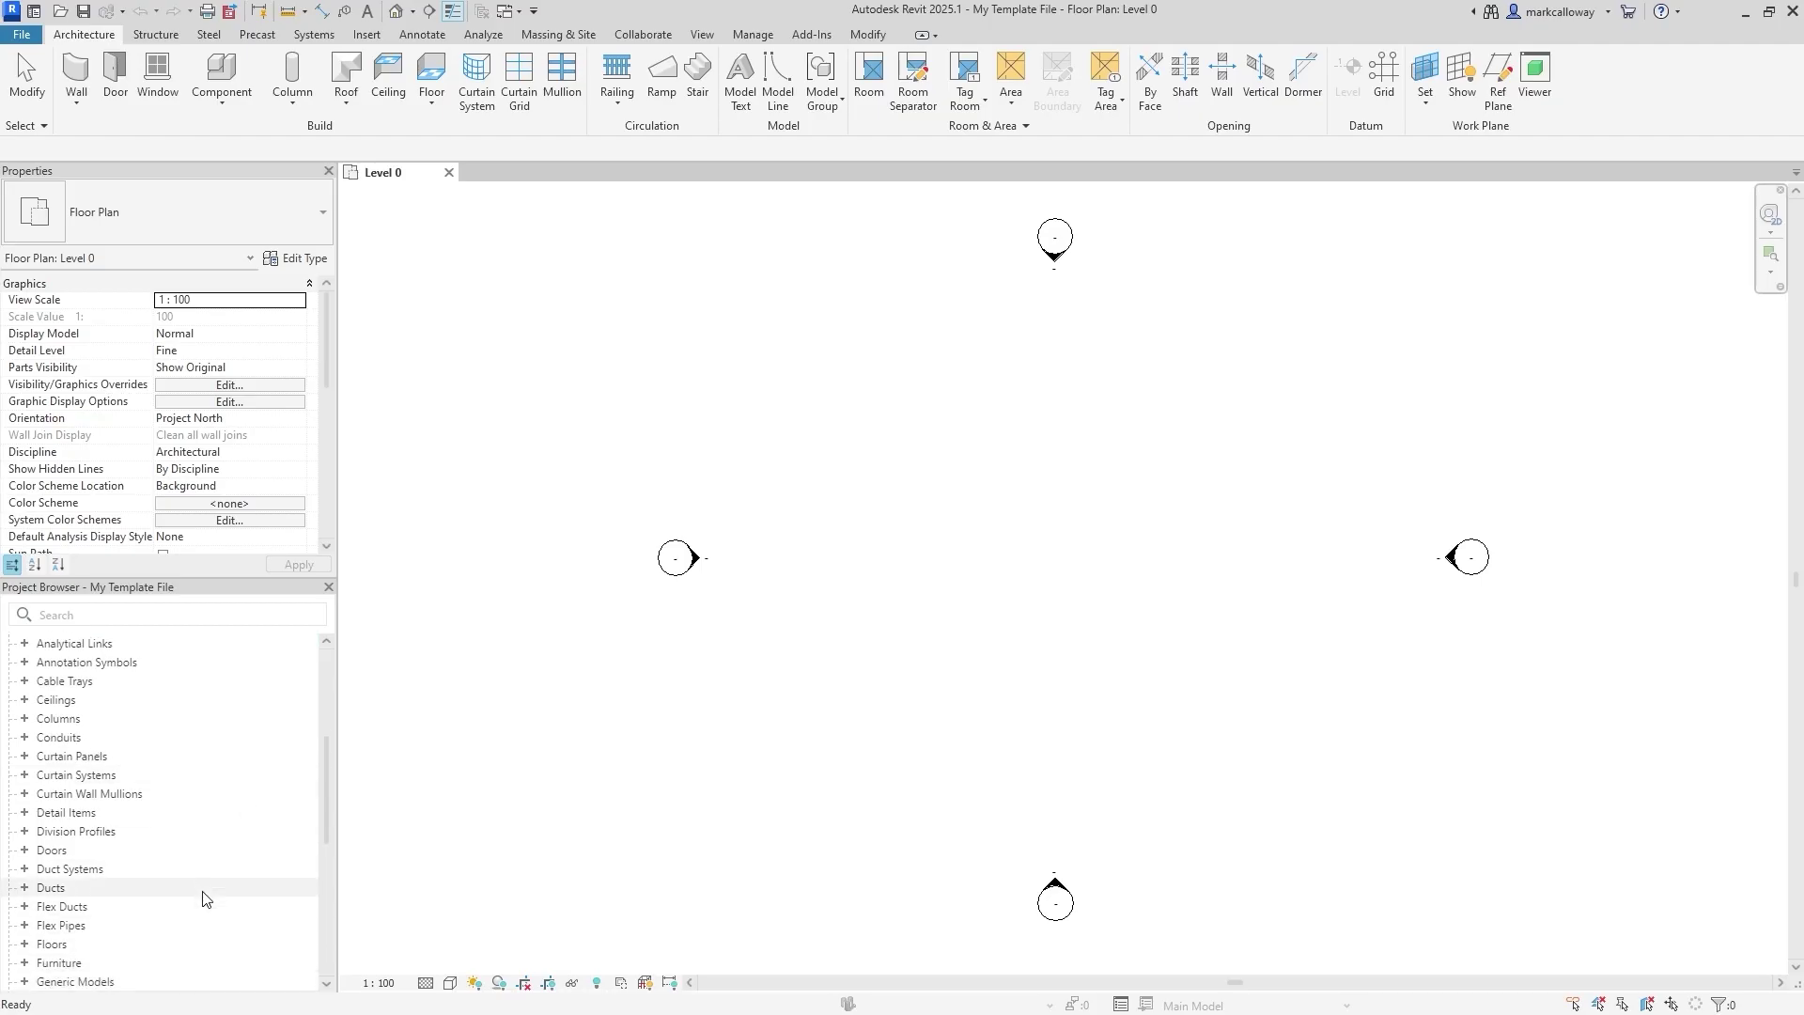
pyautogui.doubleClick(39, 850)
pyautogui.click(141, 889)
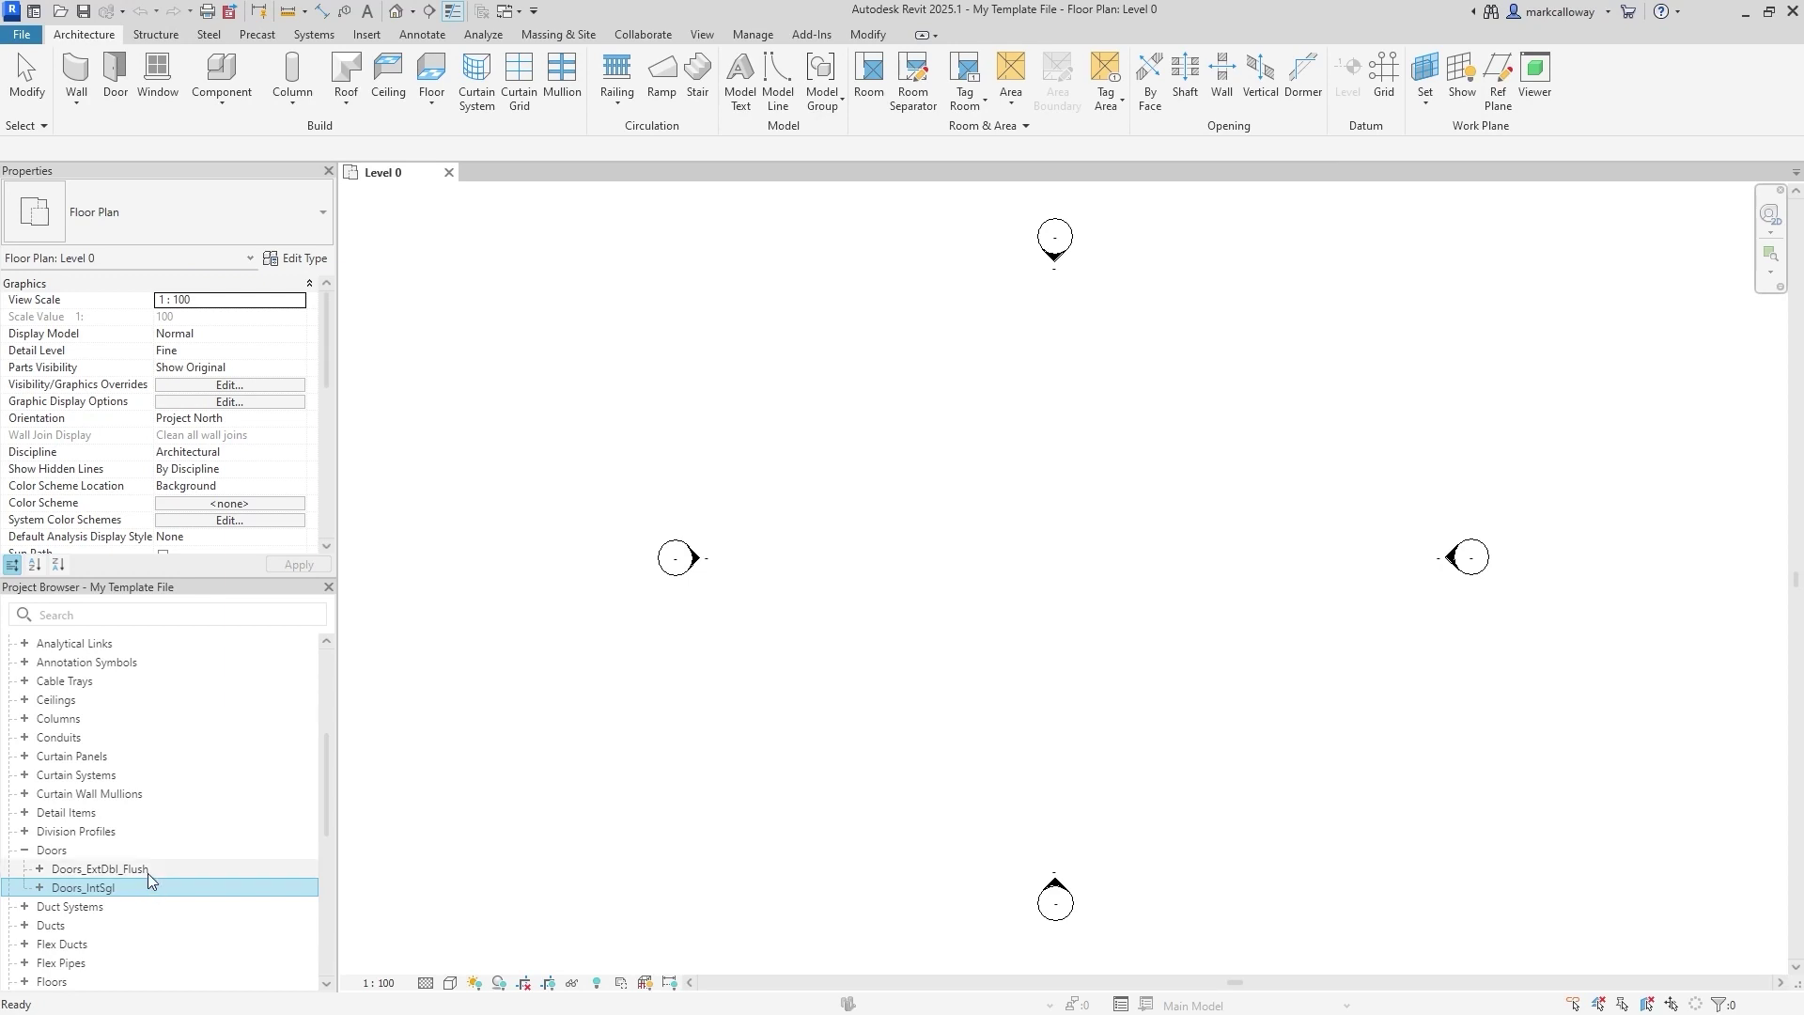
pyautogui.click(148, 868)
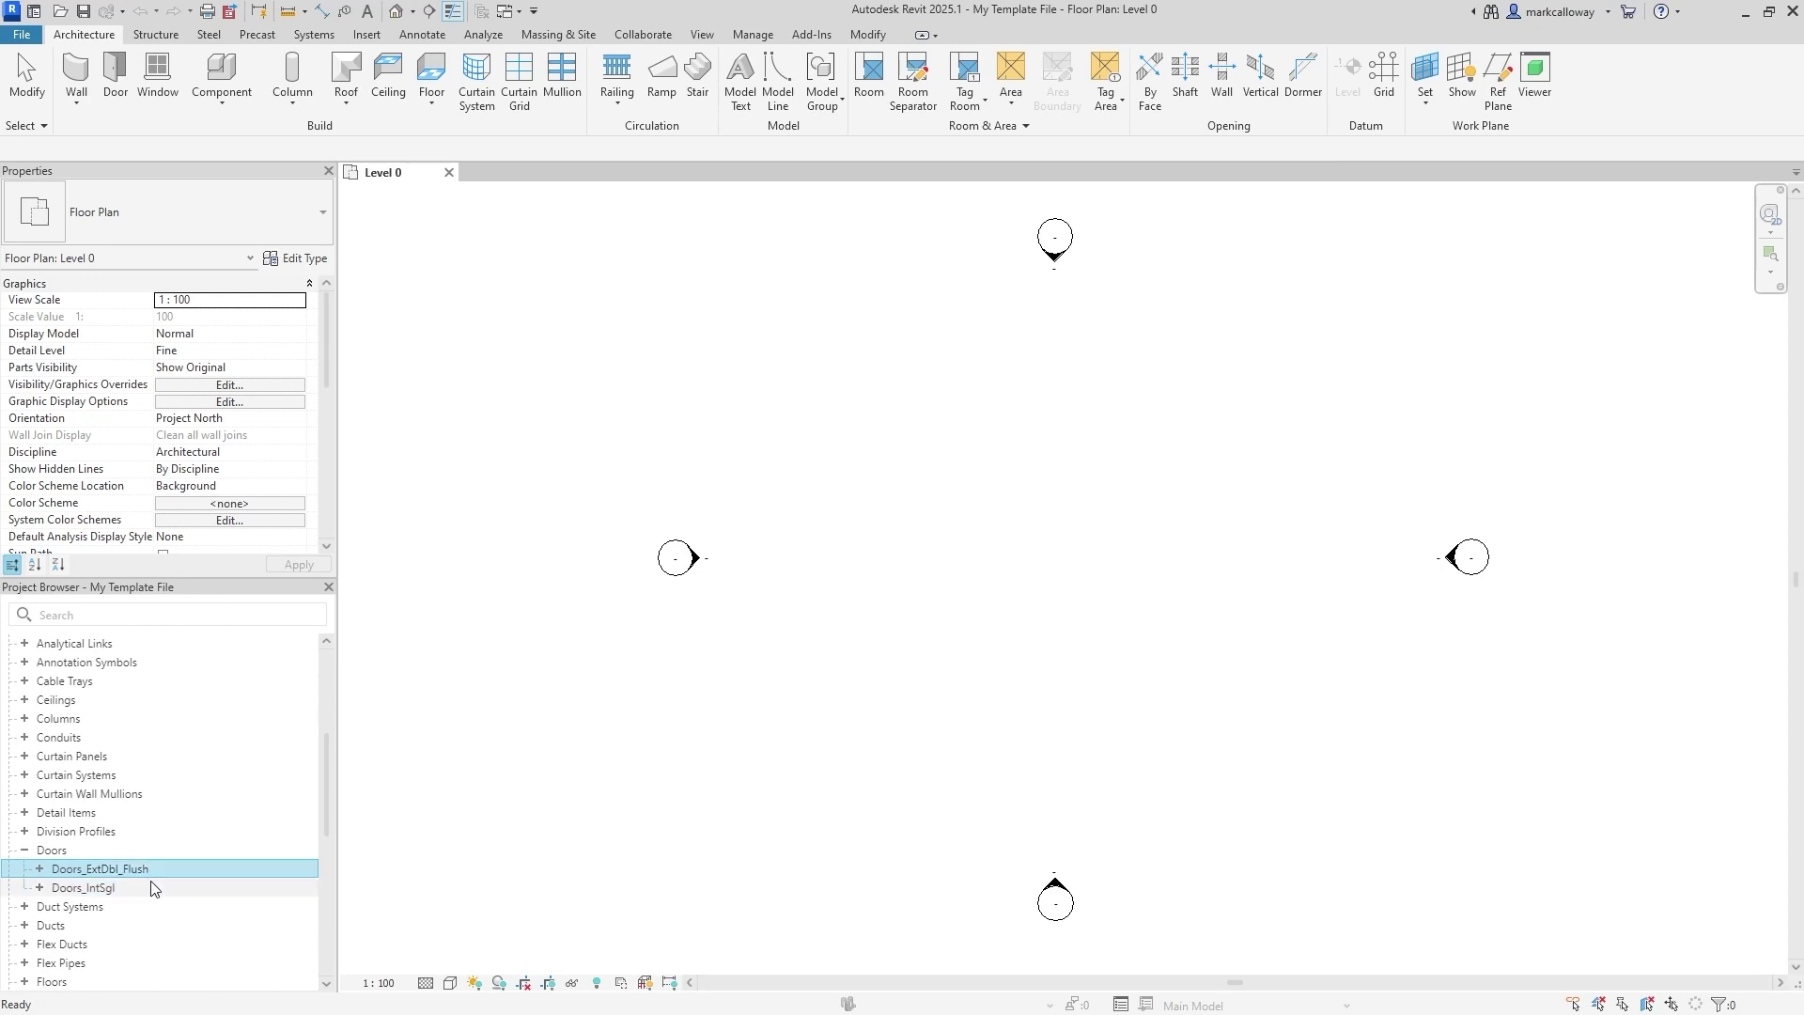
pyautogui.click(128, 889)
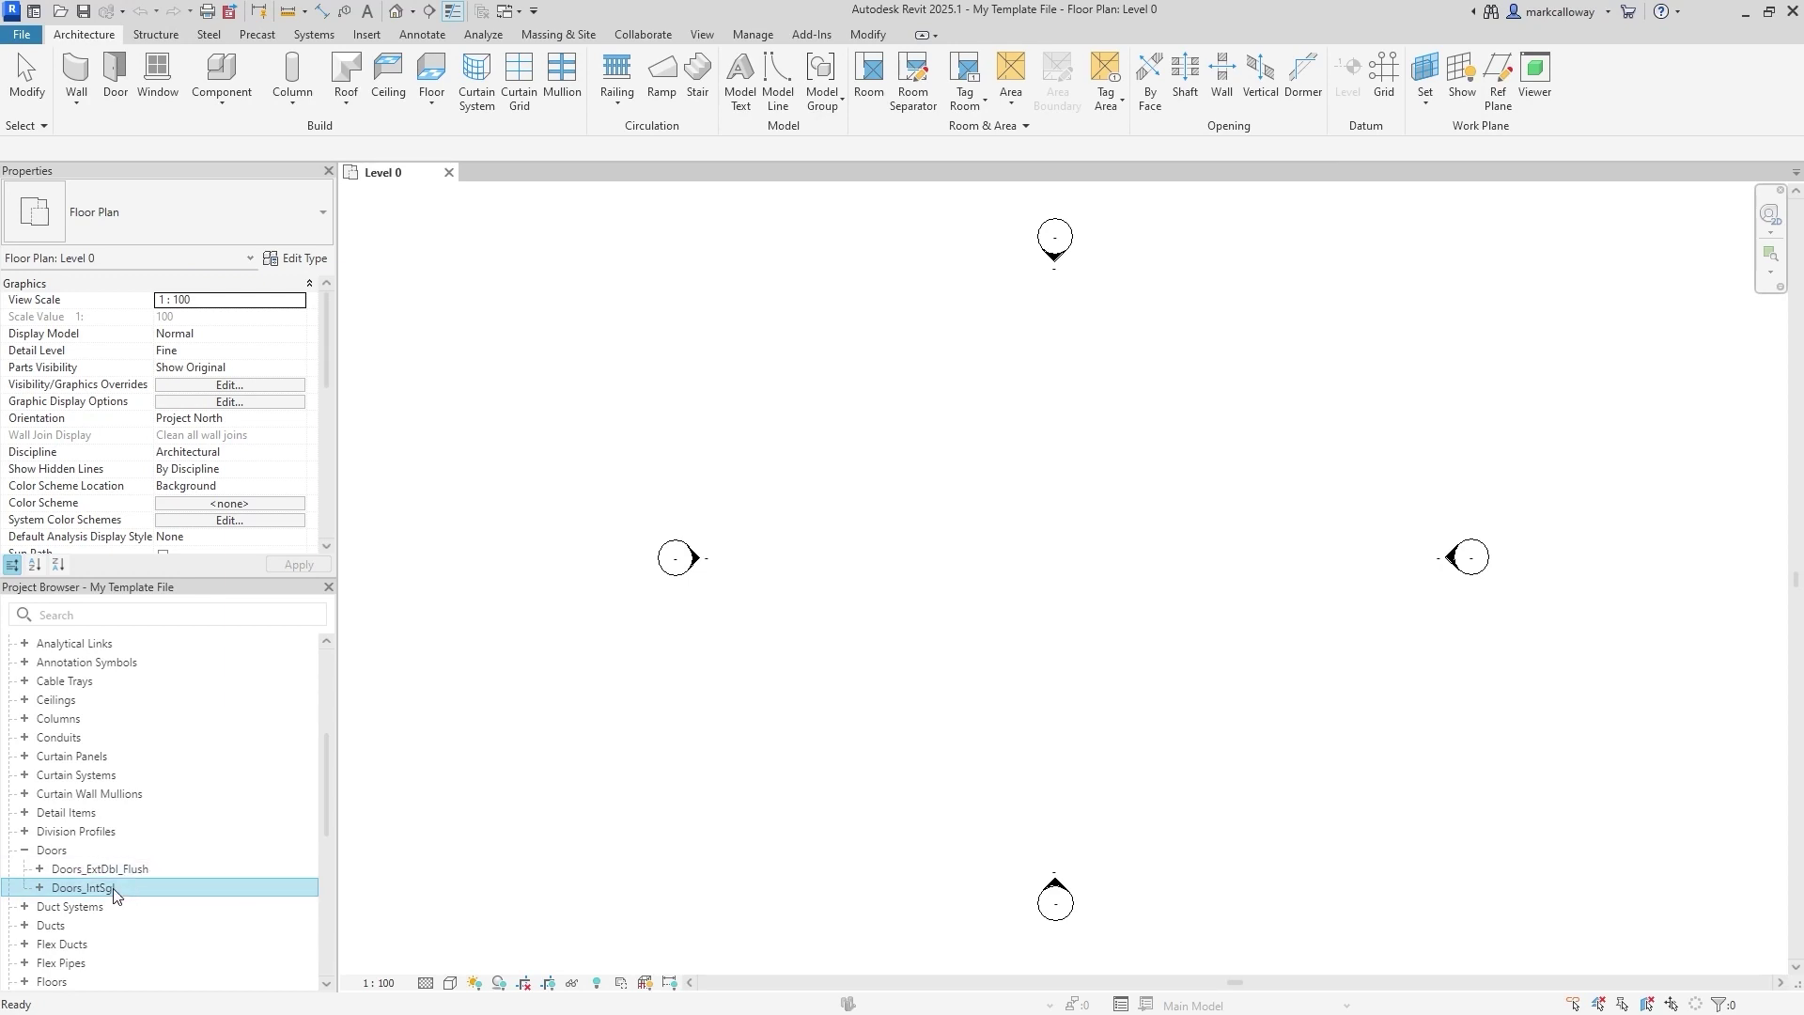
pyautogui.rightClick(113, 889)
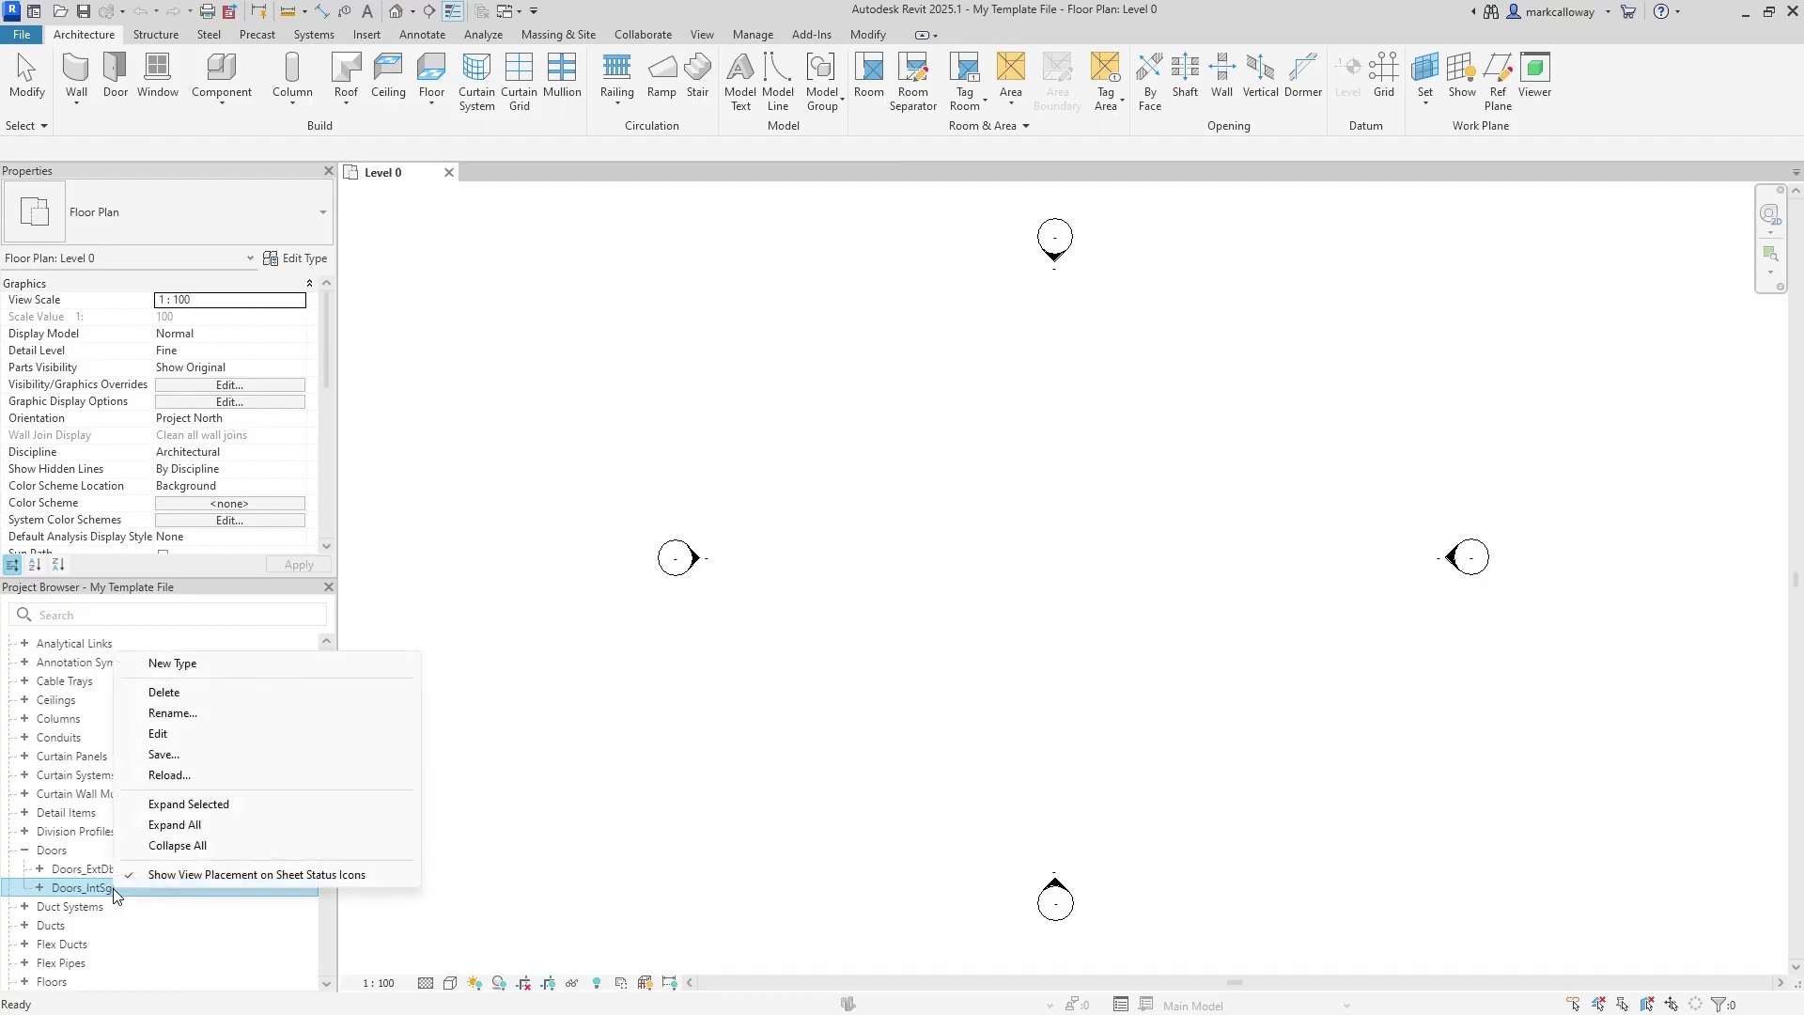
pyautogui.click(165, 693)
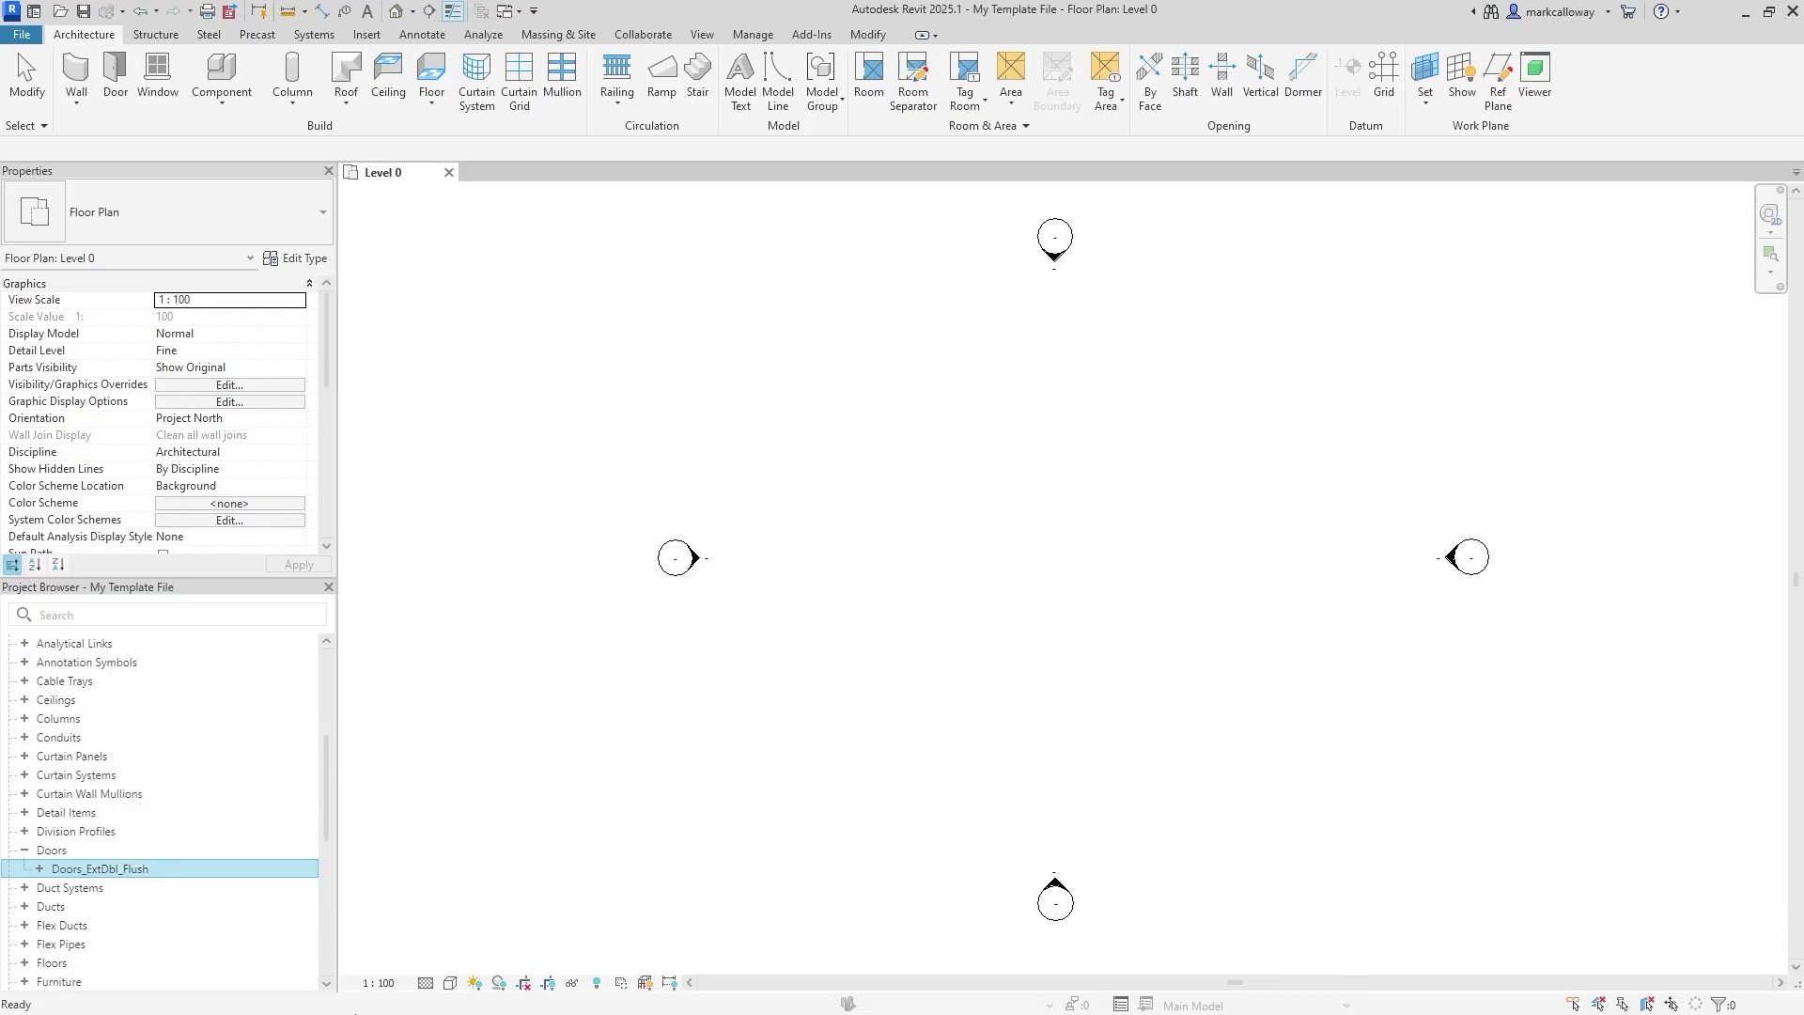
pyautogui.rightClick(119, 876)
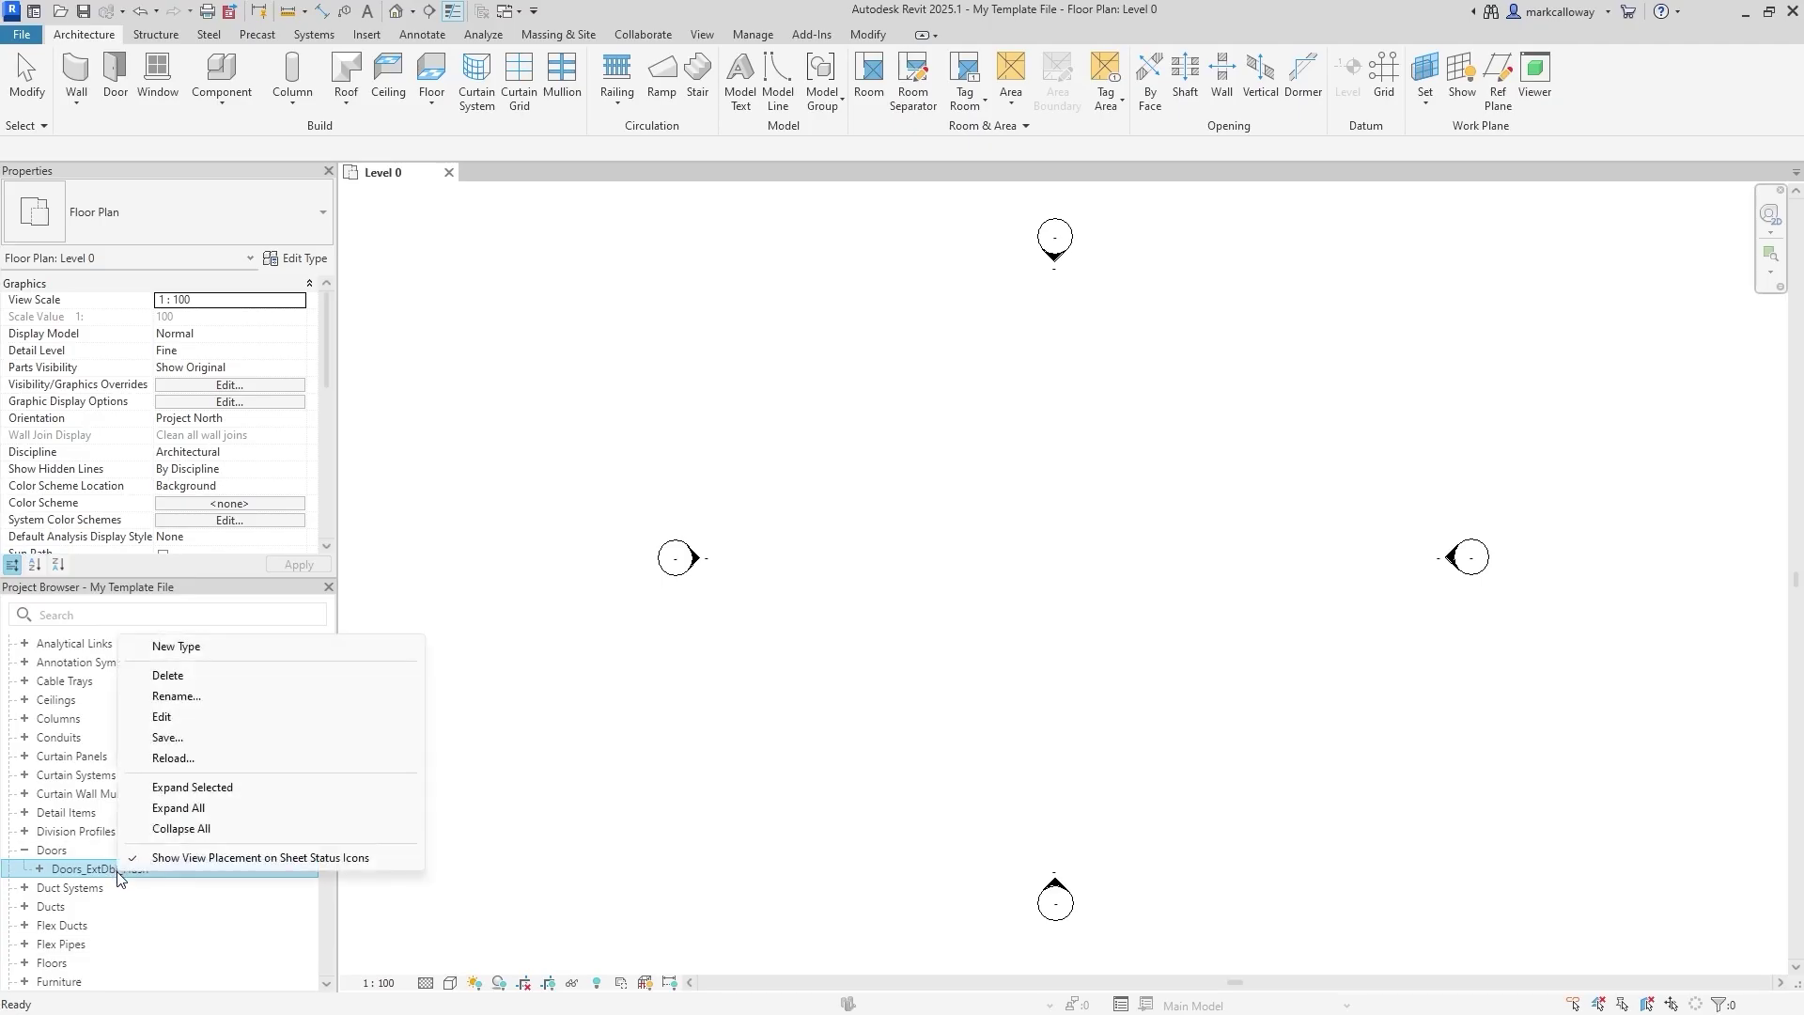
pyautogui.click(181, 677)
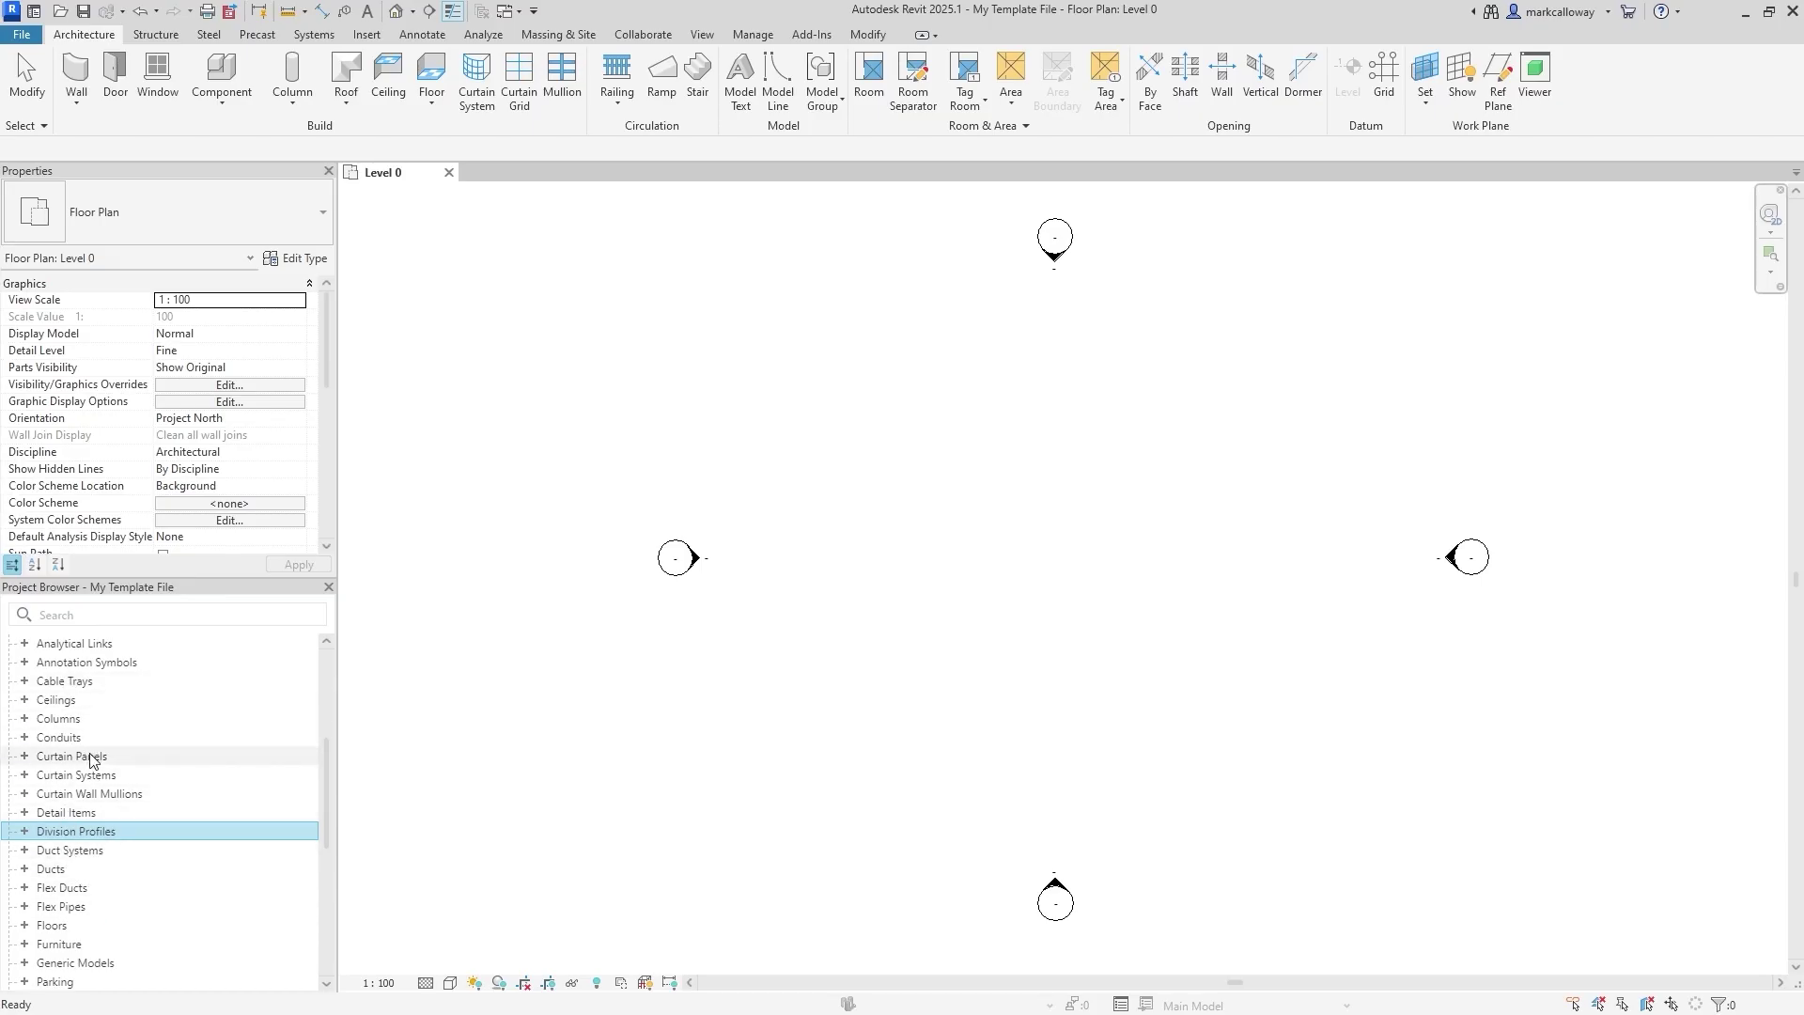
# Delete the first range of Basic Wall types, dismissing the Stacked Wall deletion error
pyautogui.moveTo(326, 782)
pyautogui.mouseDown()
pyautogui.moveTo(313, 900)
pyautogui.moveTo(334, 766)
pyautogui.mouseUp()
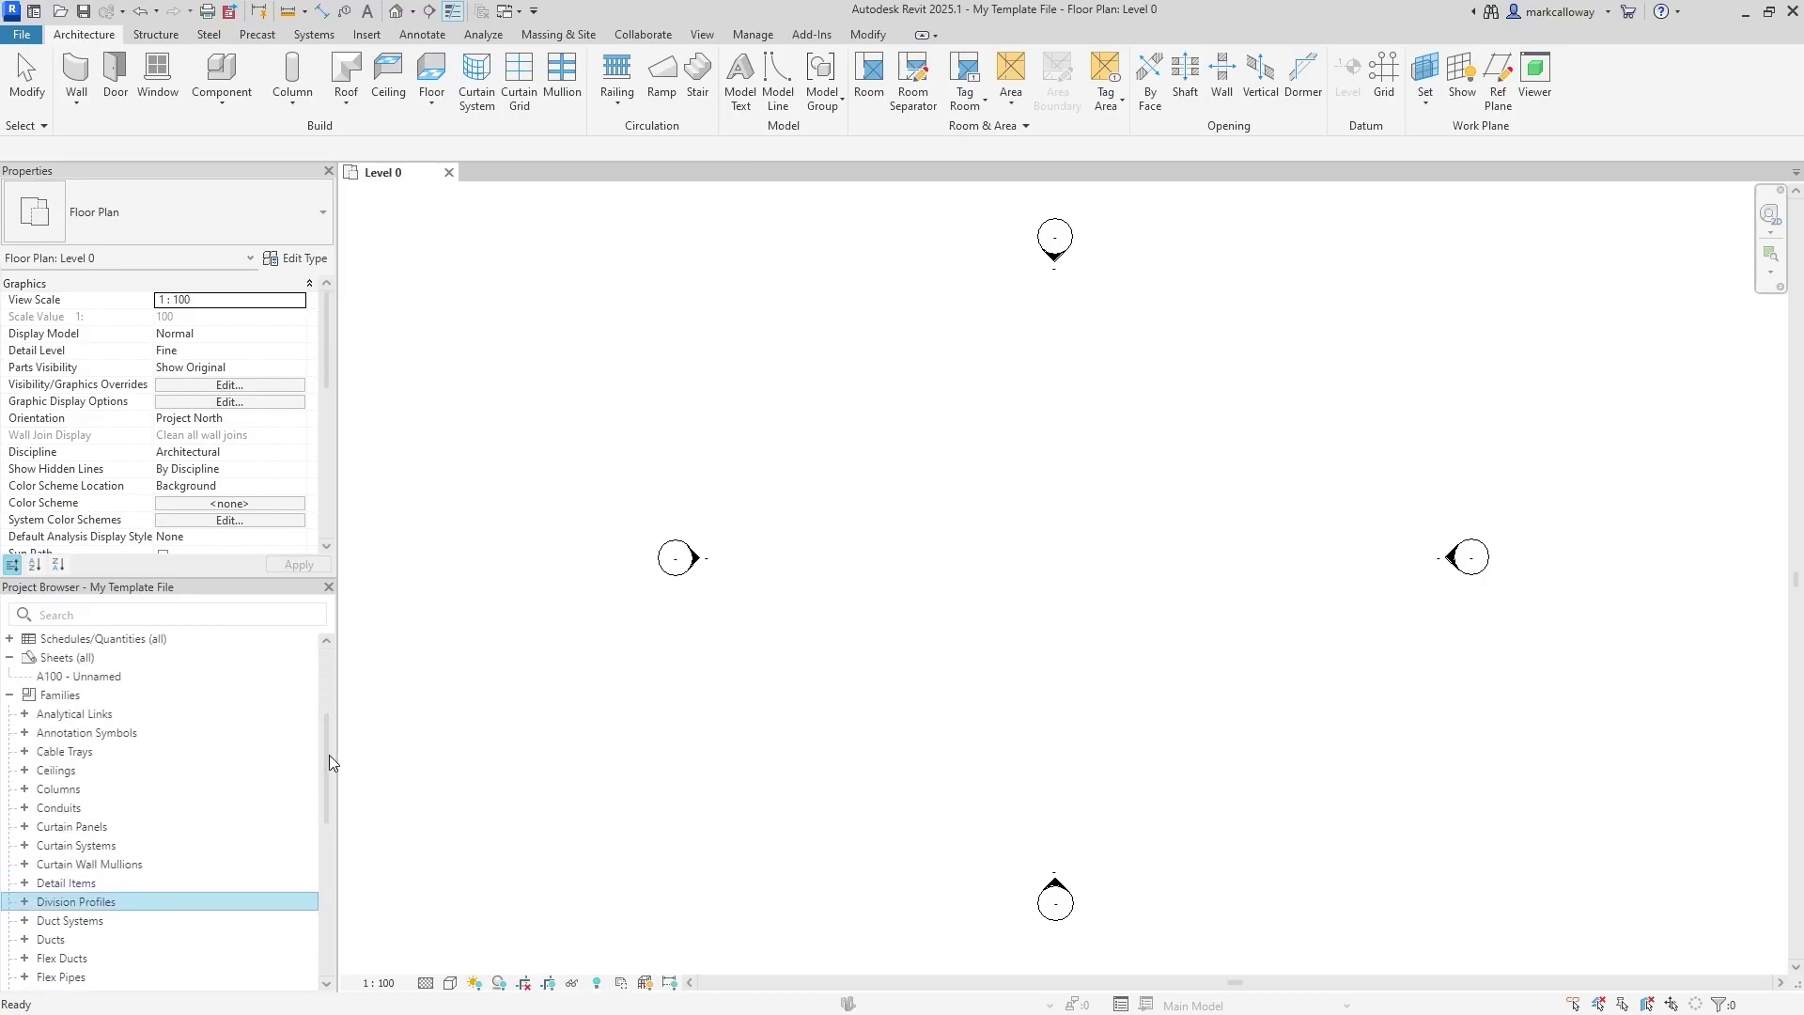
pyautogui.moveTo(329, 757); pyautogui.dragTo(325, 894)
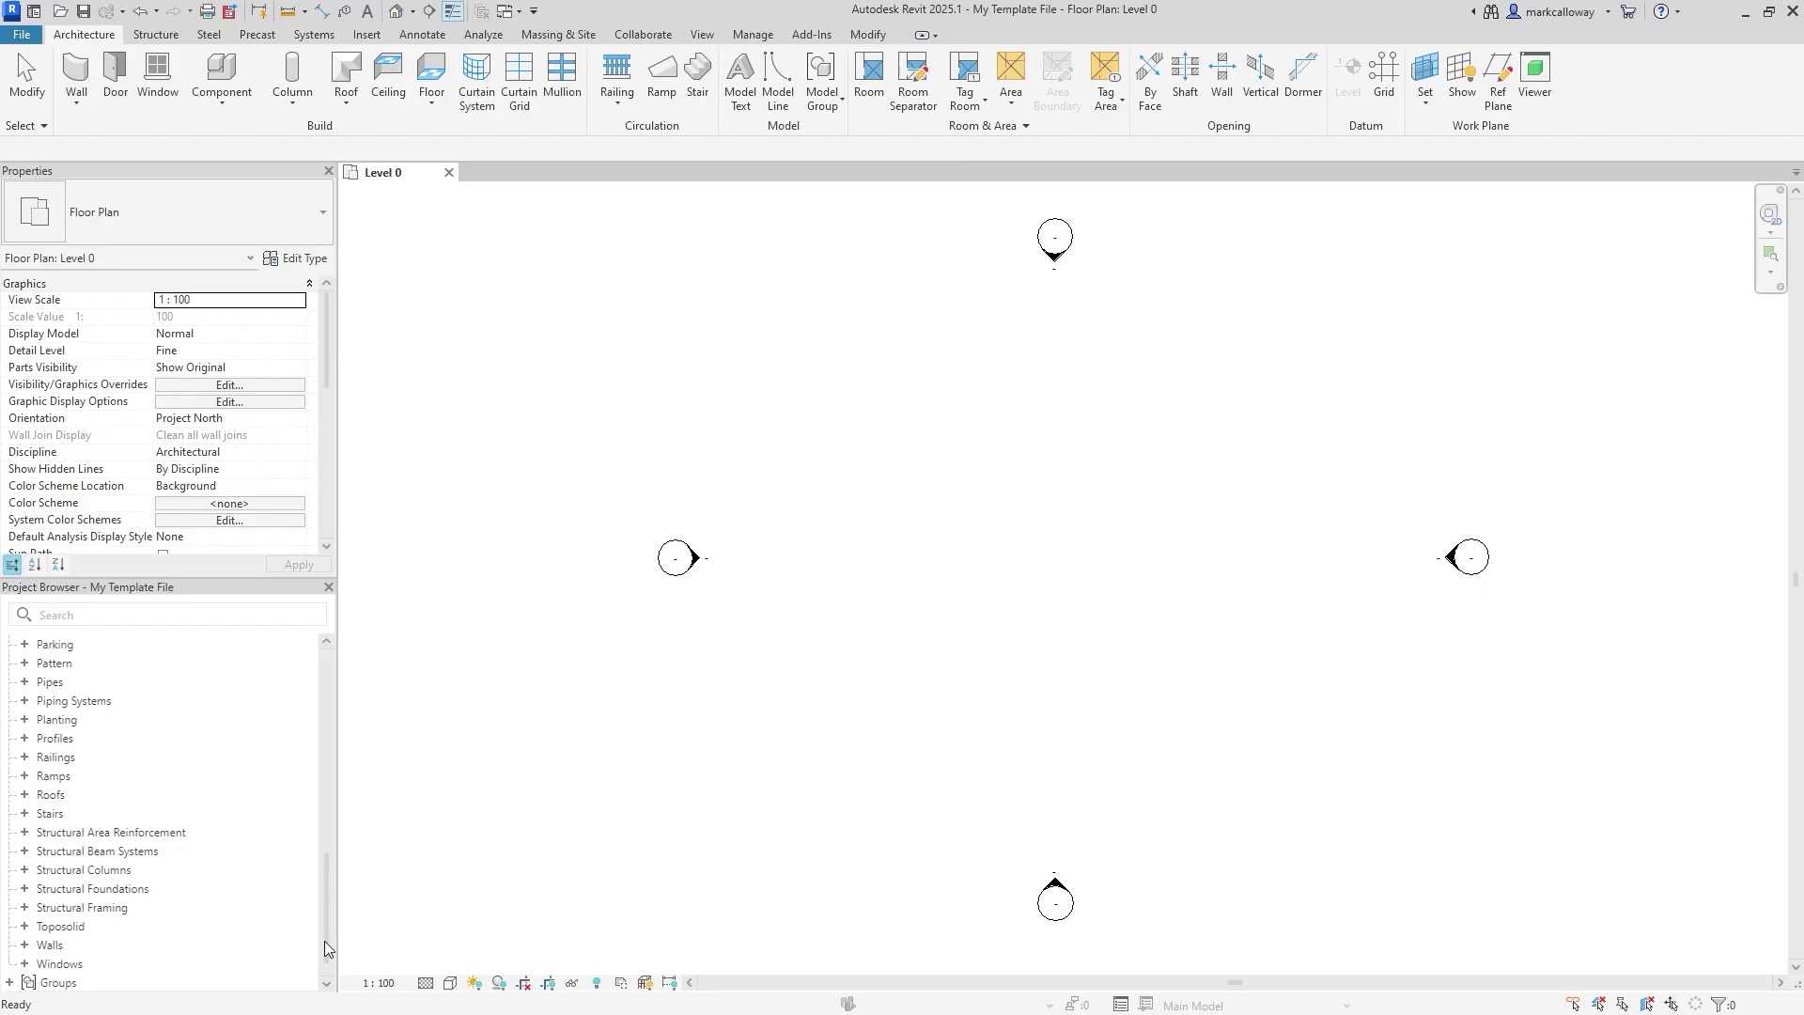
pyautogui.click(25, 944)
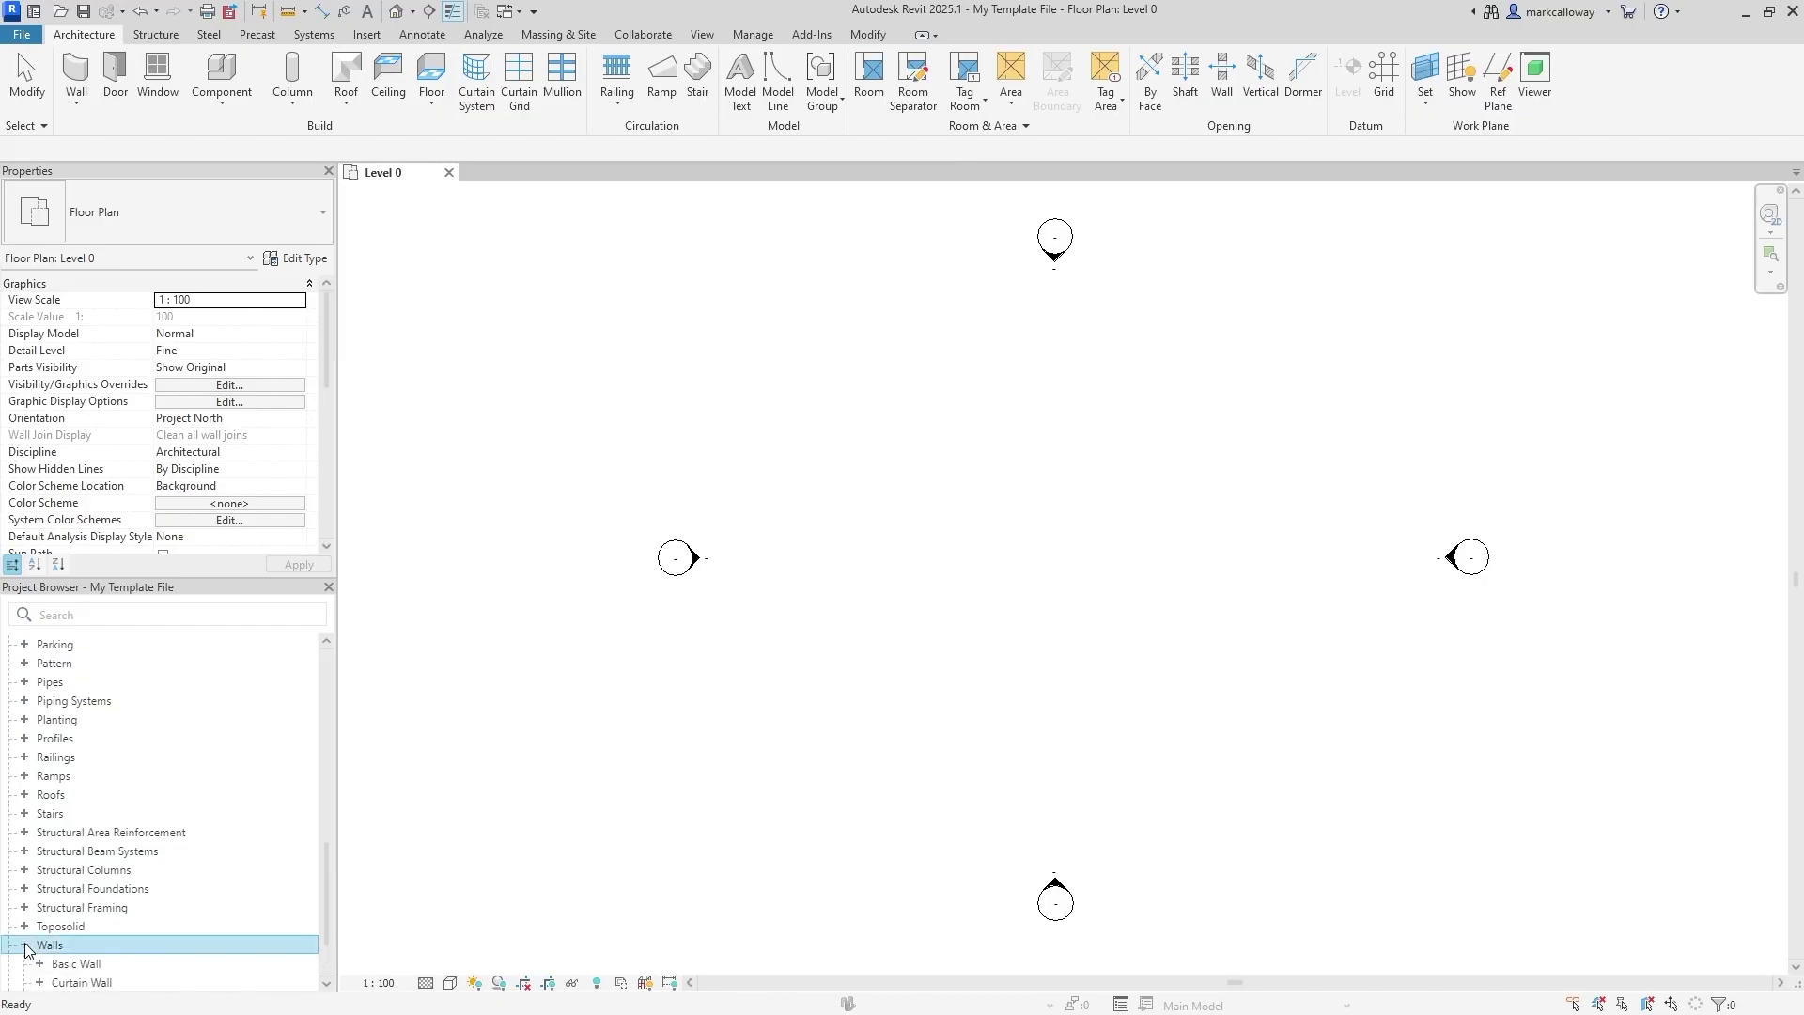
pyautogui.scroll(-2, 113, 902)
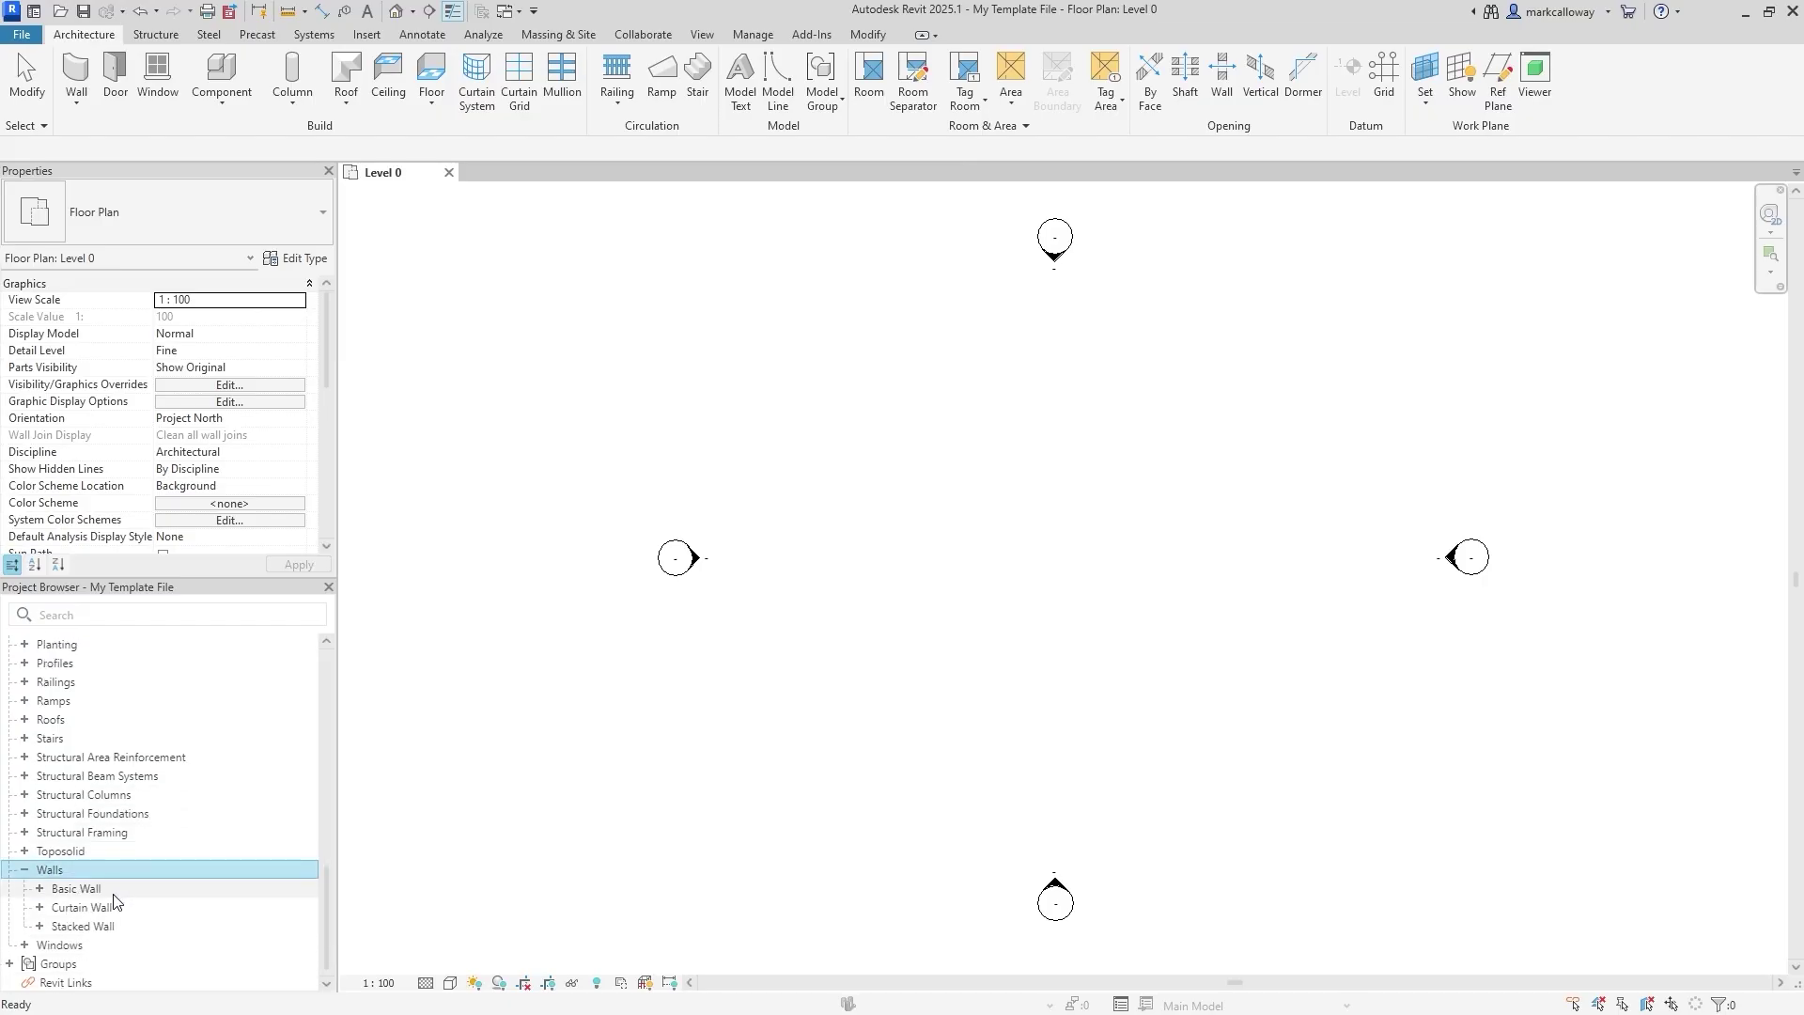
pyautogui.click(40, 889)
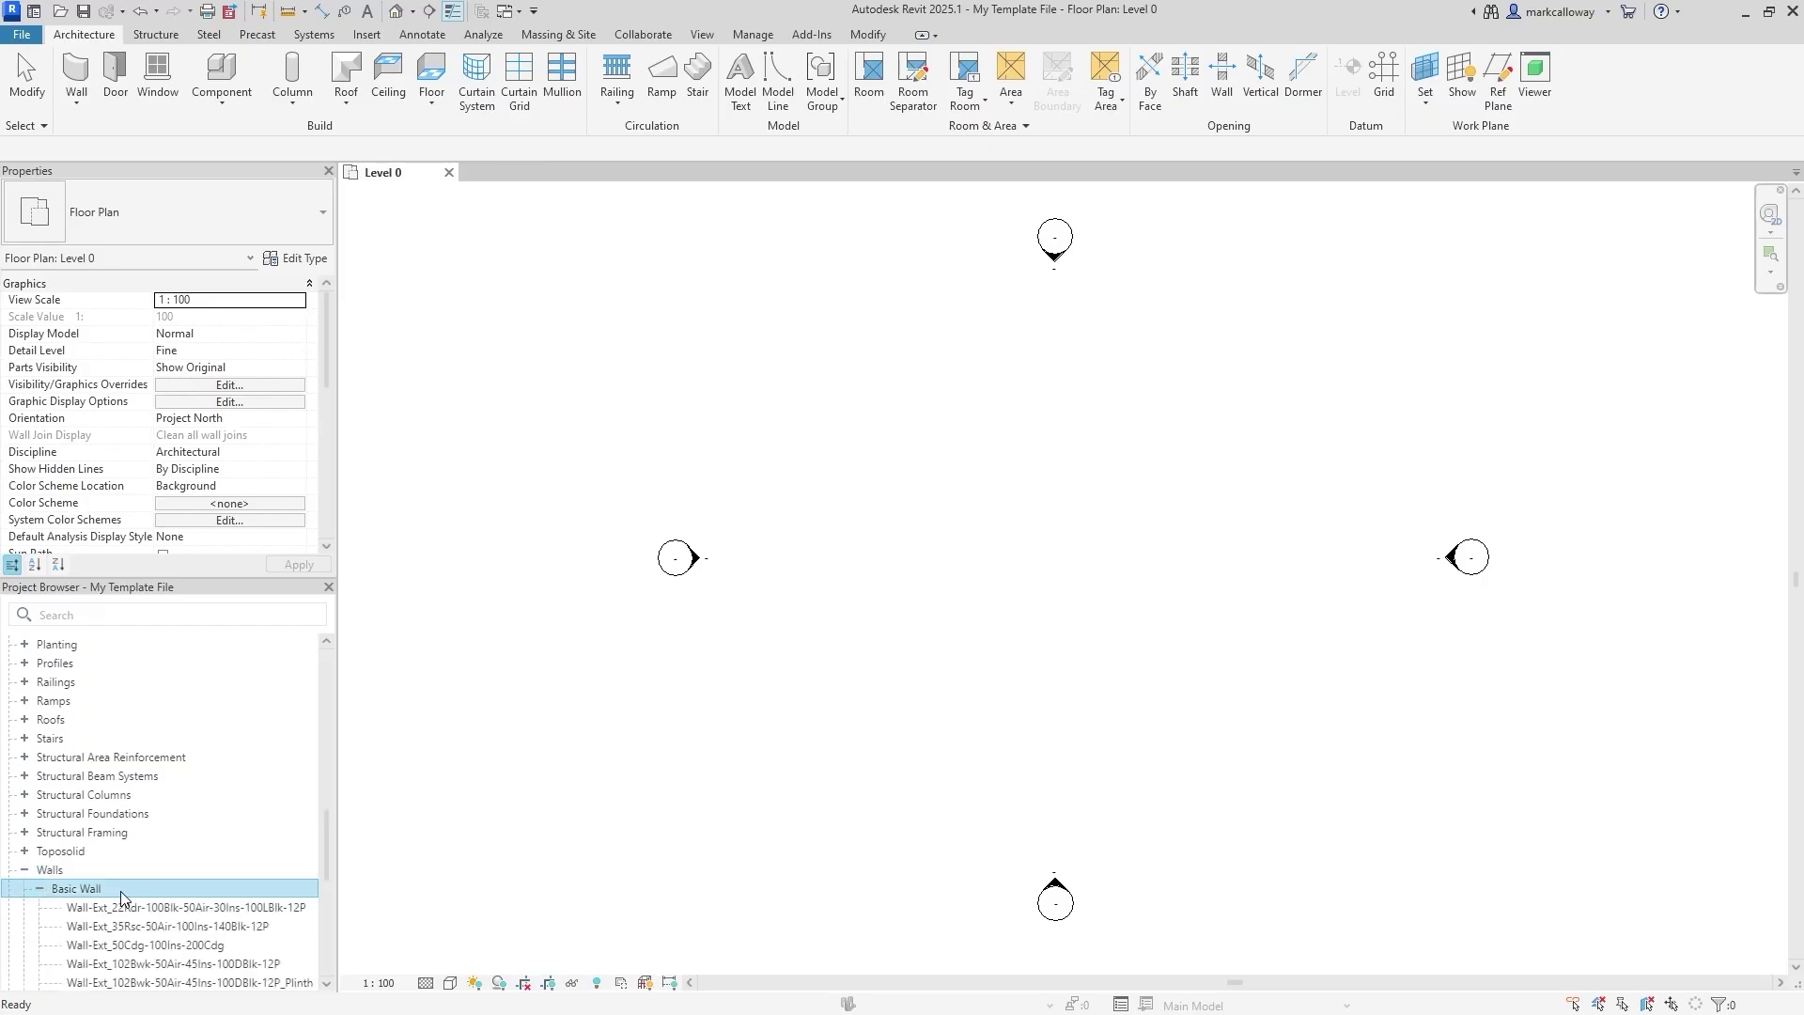
pyautogui.scroll(-5, 120, 897)
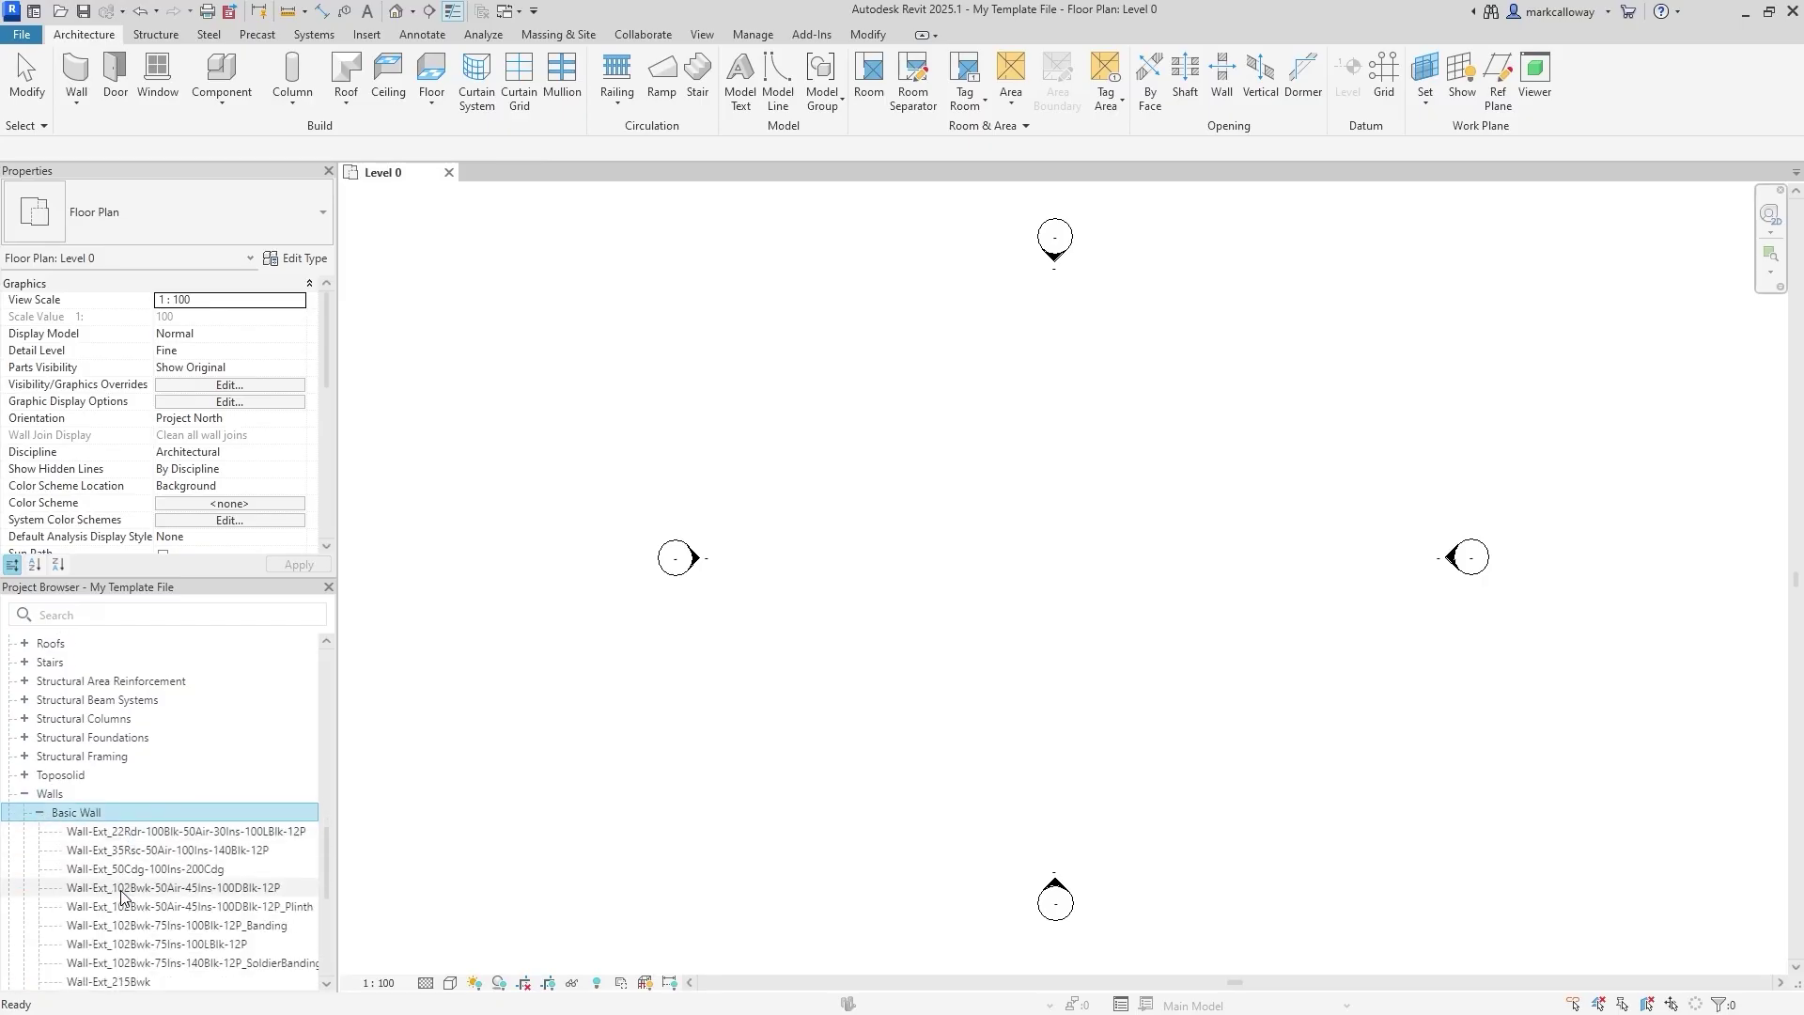
pyautogui.scroll(3, 125, 752)
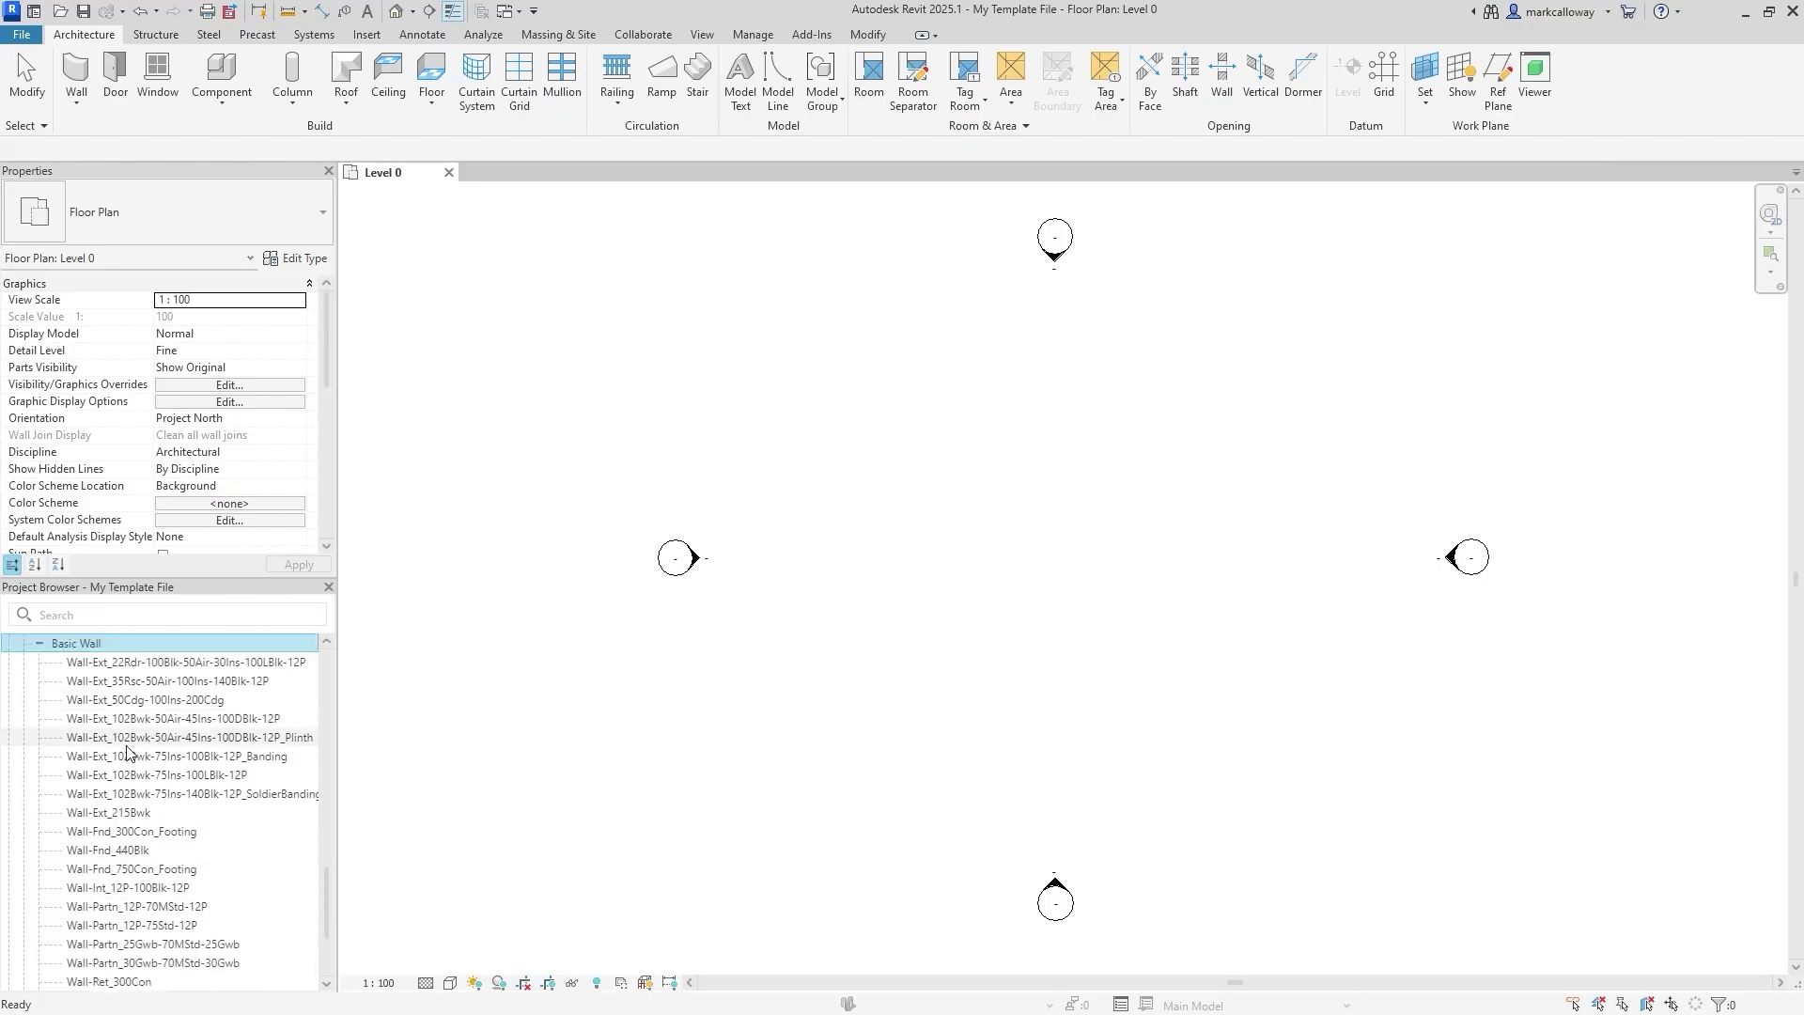
pyautogui.click(125, 739)
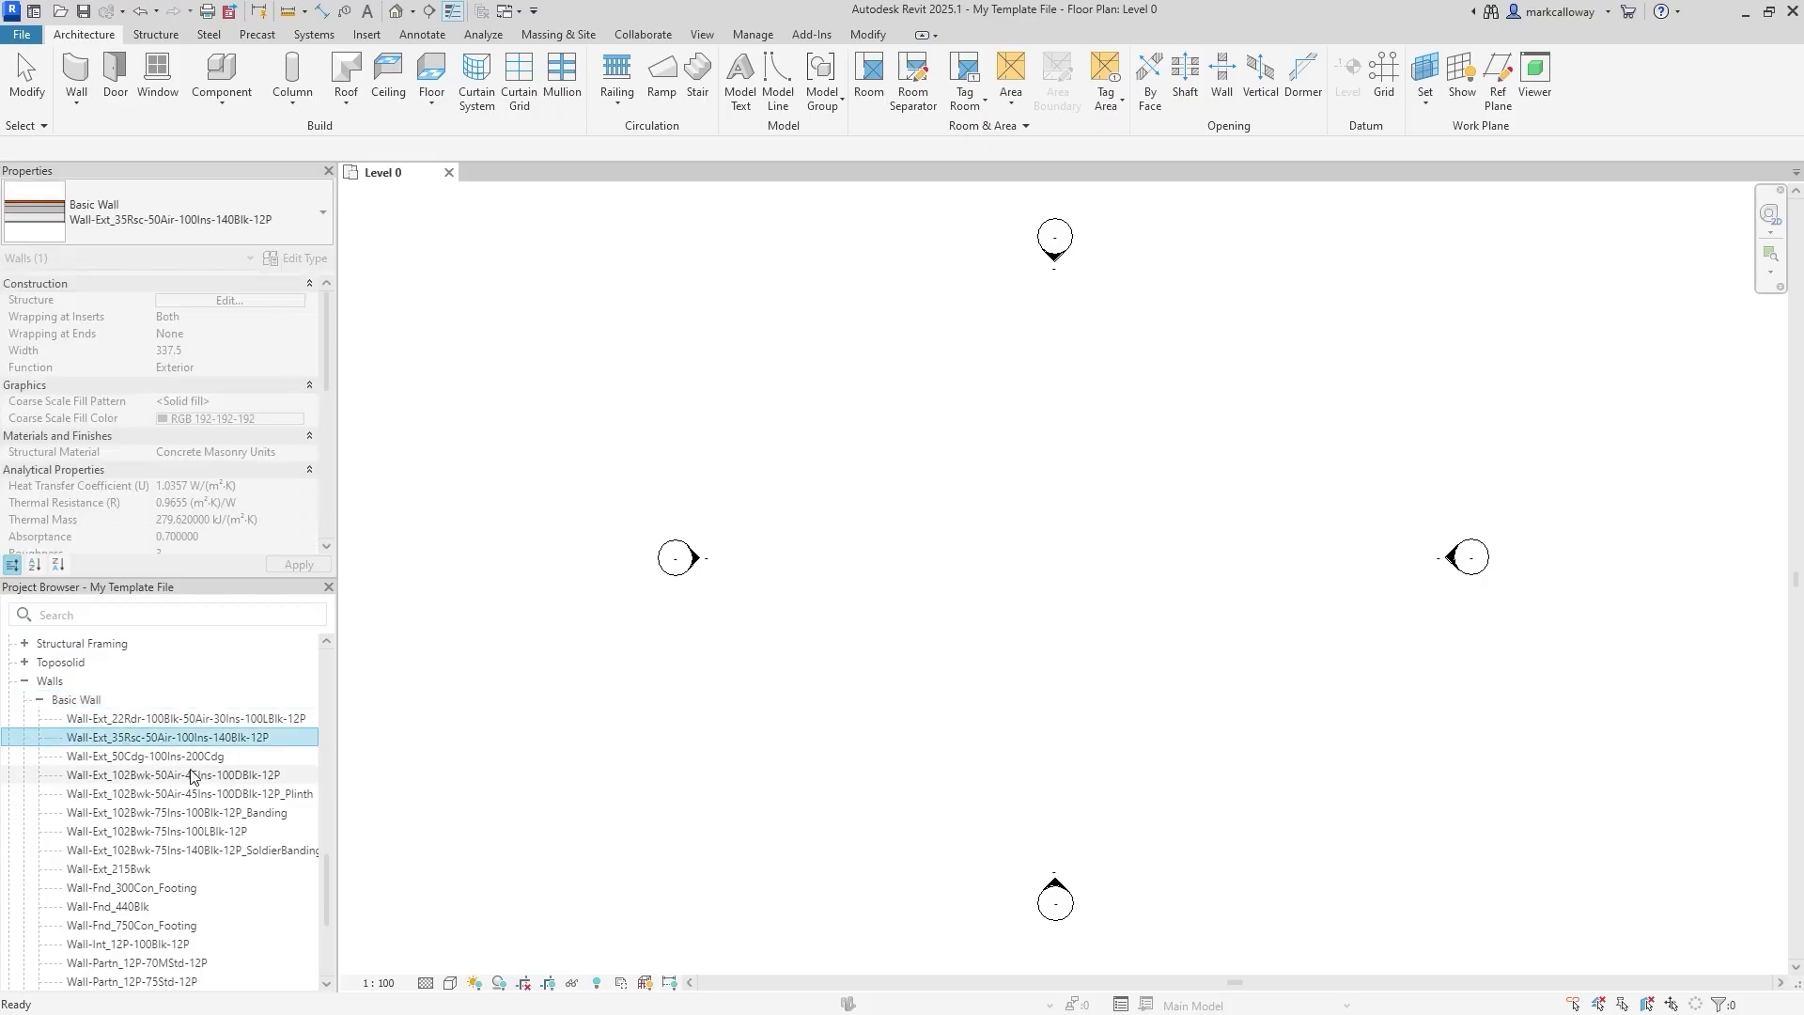
pyautogui.scroll(-4, 195, 770)
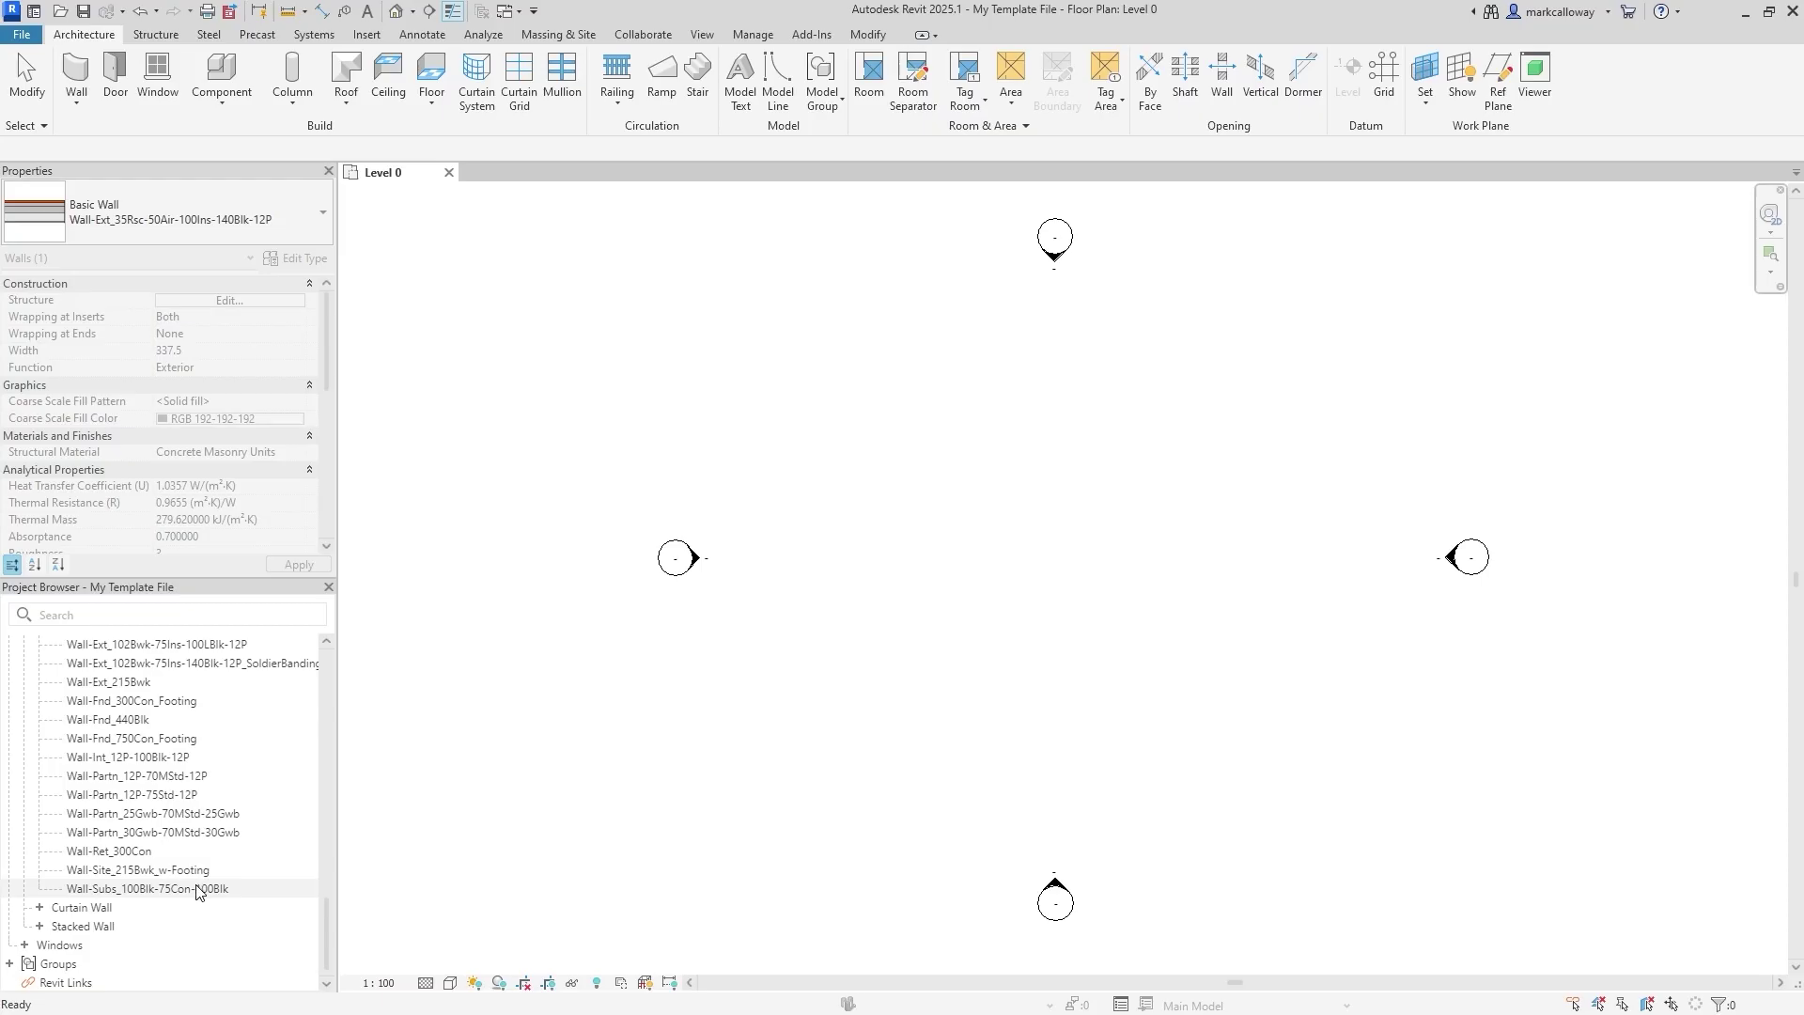
pyautogui.keyDown('shift'); pyautogui.click(198, 889); pyautogui.keyUp('shift')
pyautogui.press('Delete')
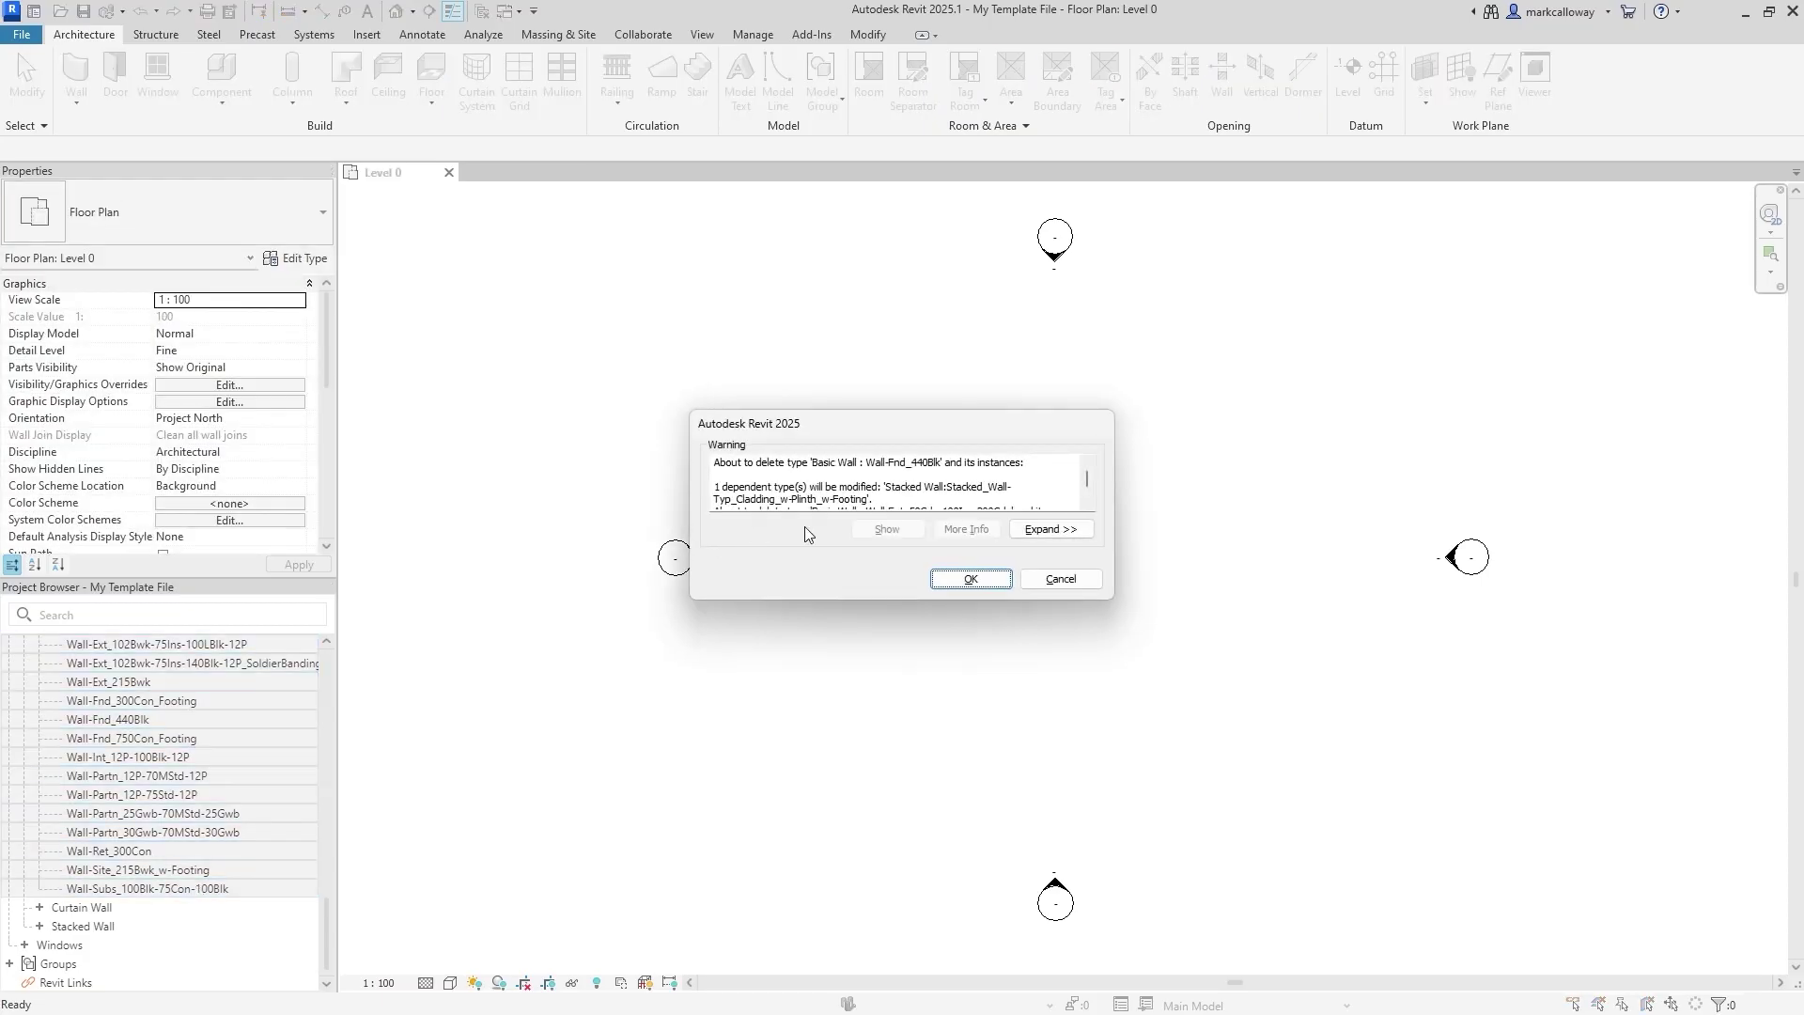
pyautogui.click(970, 579)
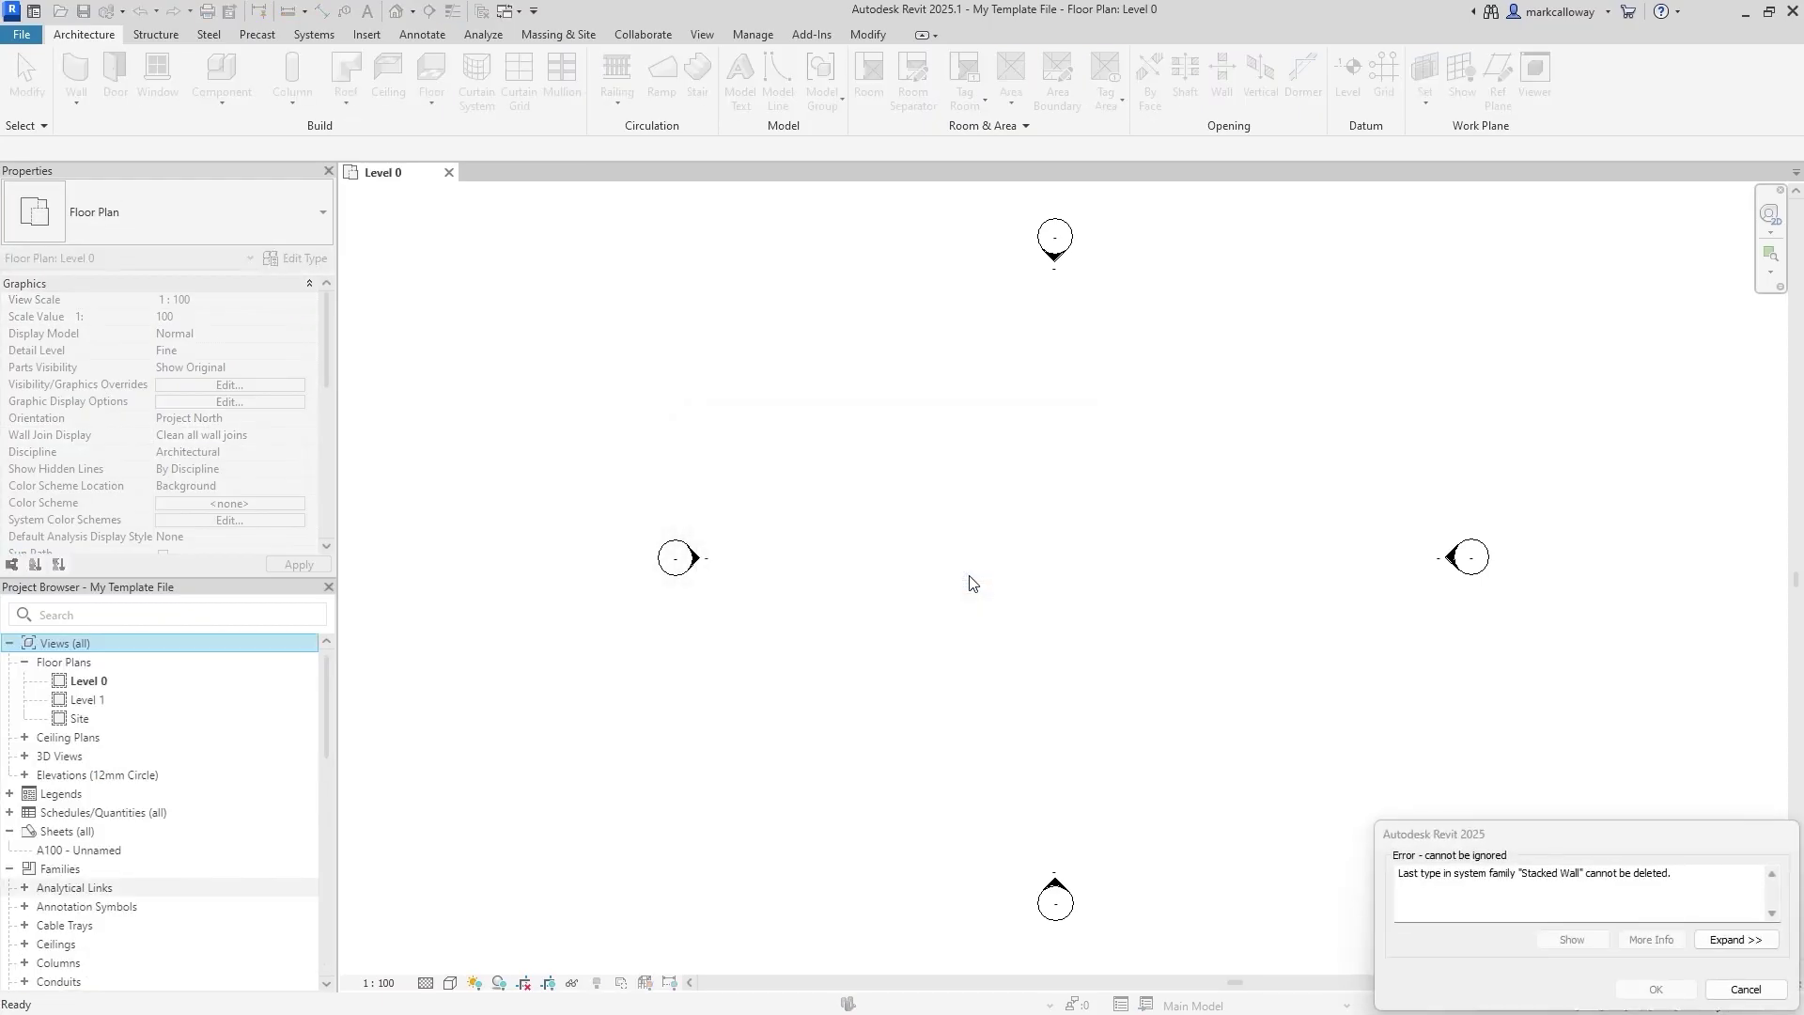
pyautogui.click(1733, 986)
# Delete the next batch of eight Basic Wall types
pyautogui.scroll(-10, 216, 810)
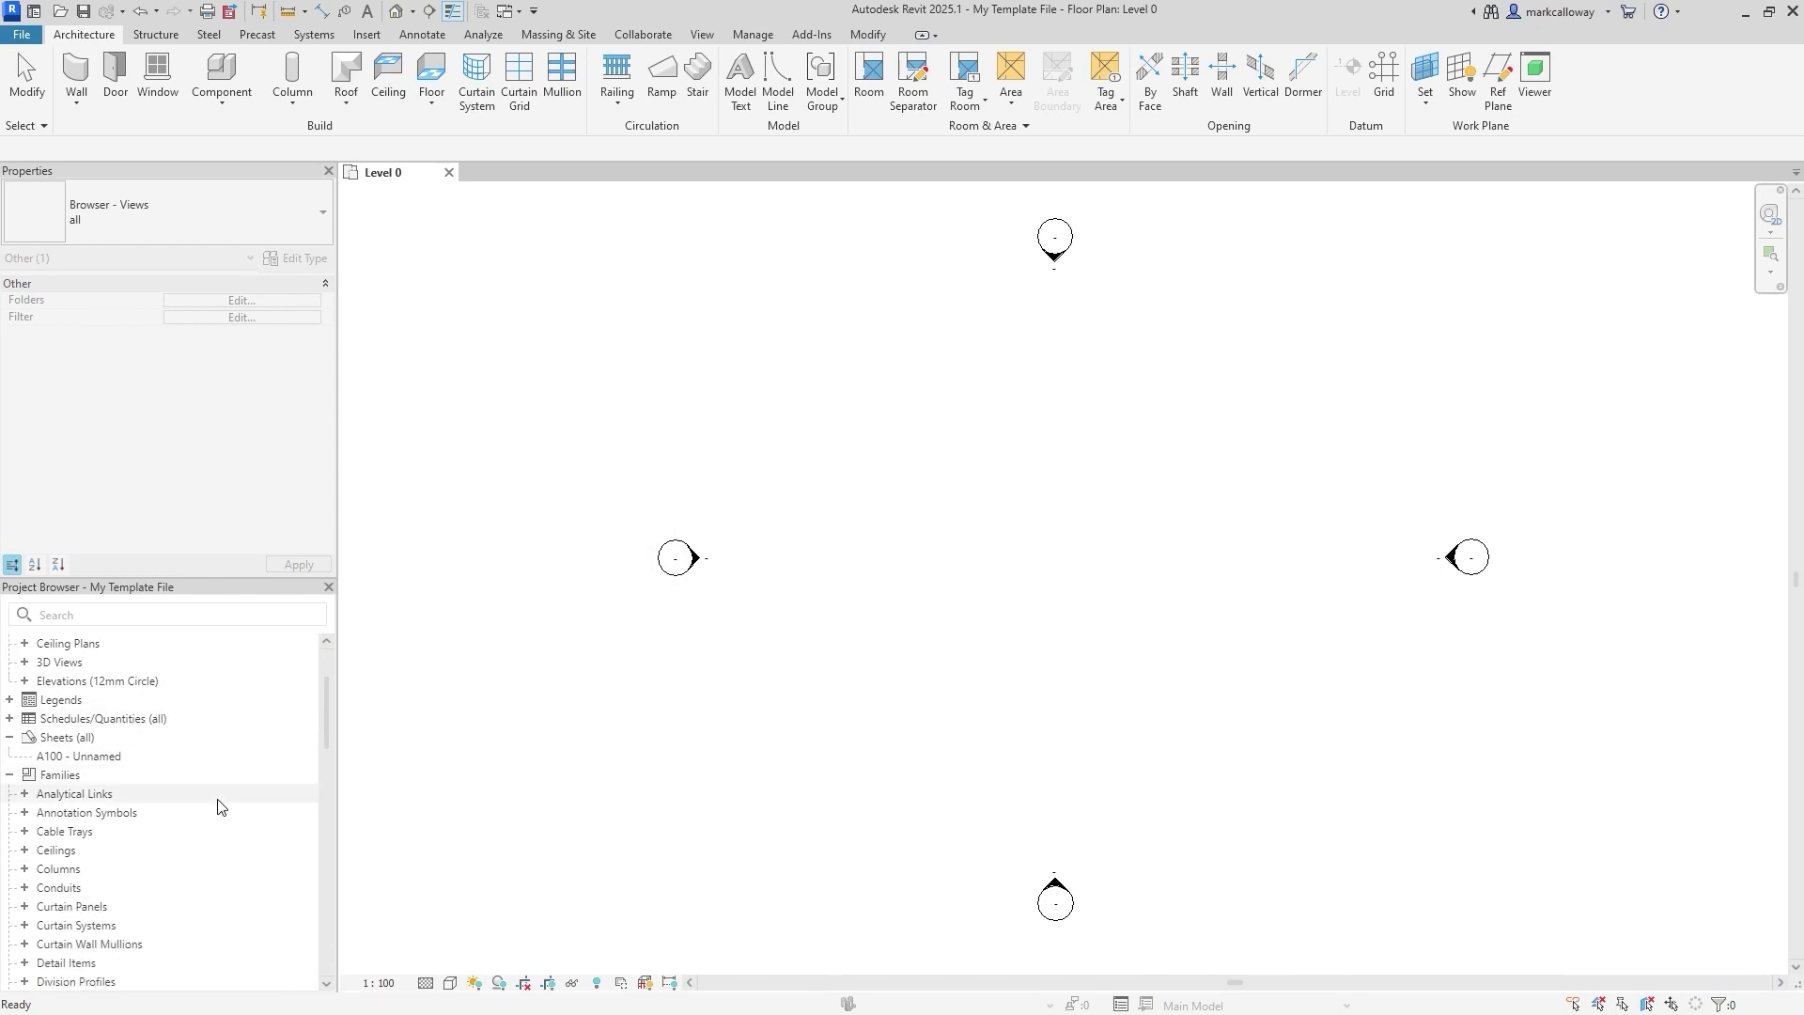
pyautogui.scroll(-4, 203, 814)
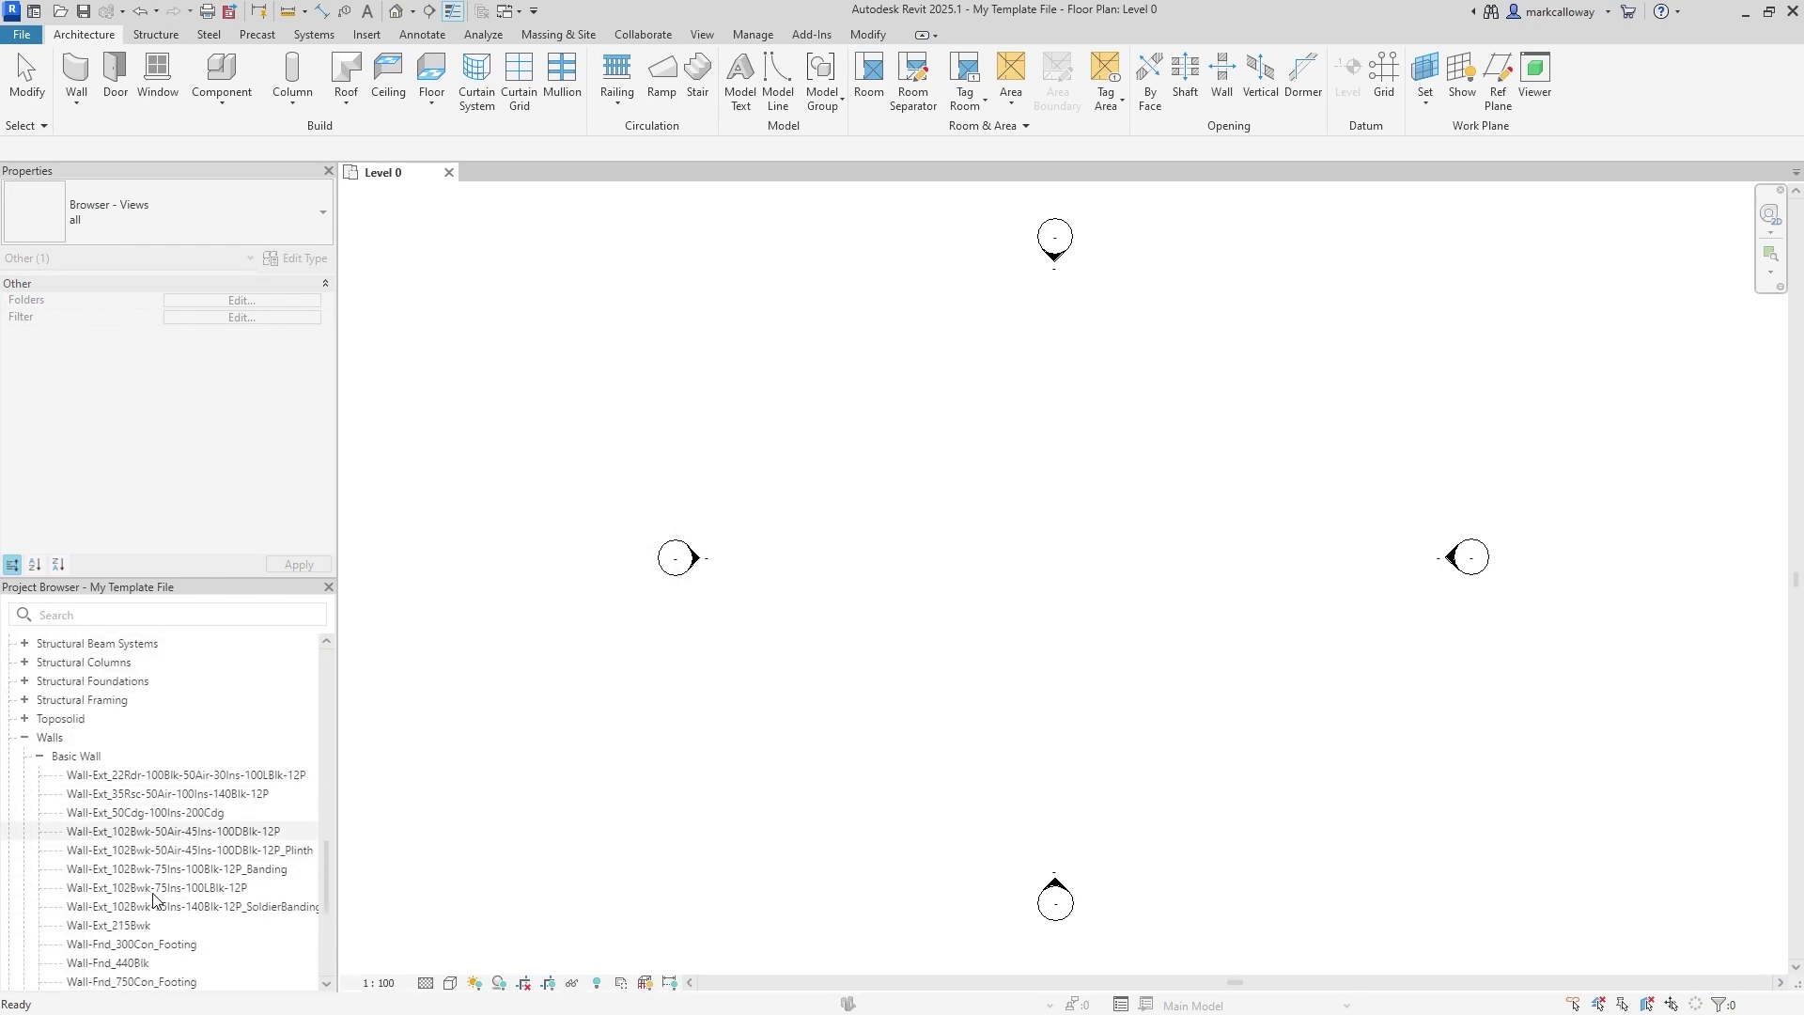
pyautogui.click(169, 738)
pyautogui.keyDown('shift'); pyautogui.click(155, 868); pyautogui.keyUp('shift')
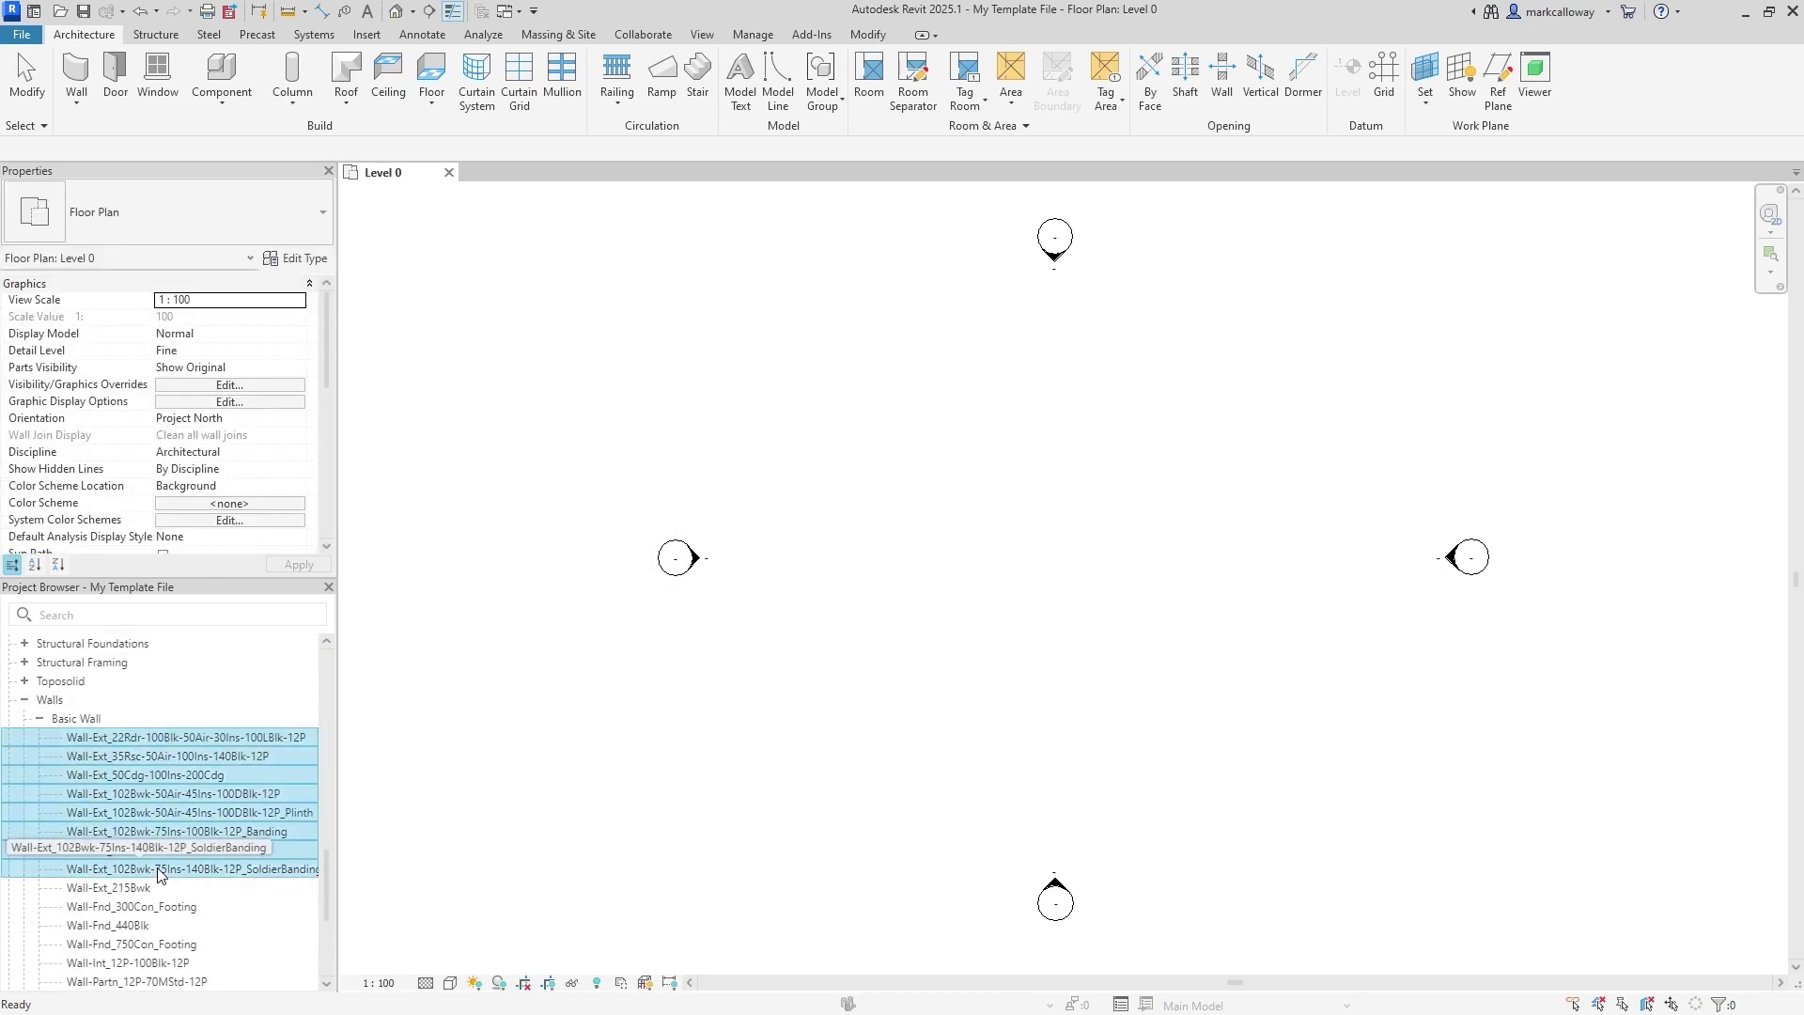
pyautogui.press('Delete')
pyautogui.click(987, 578)
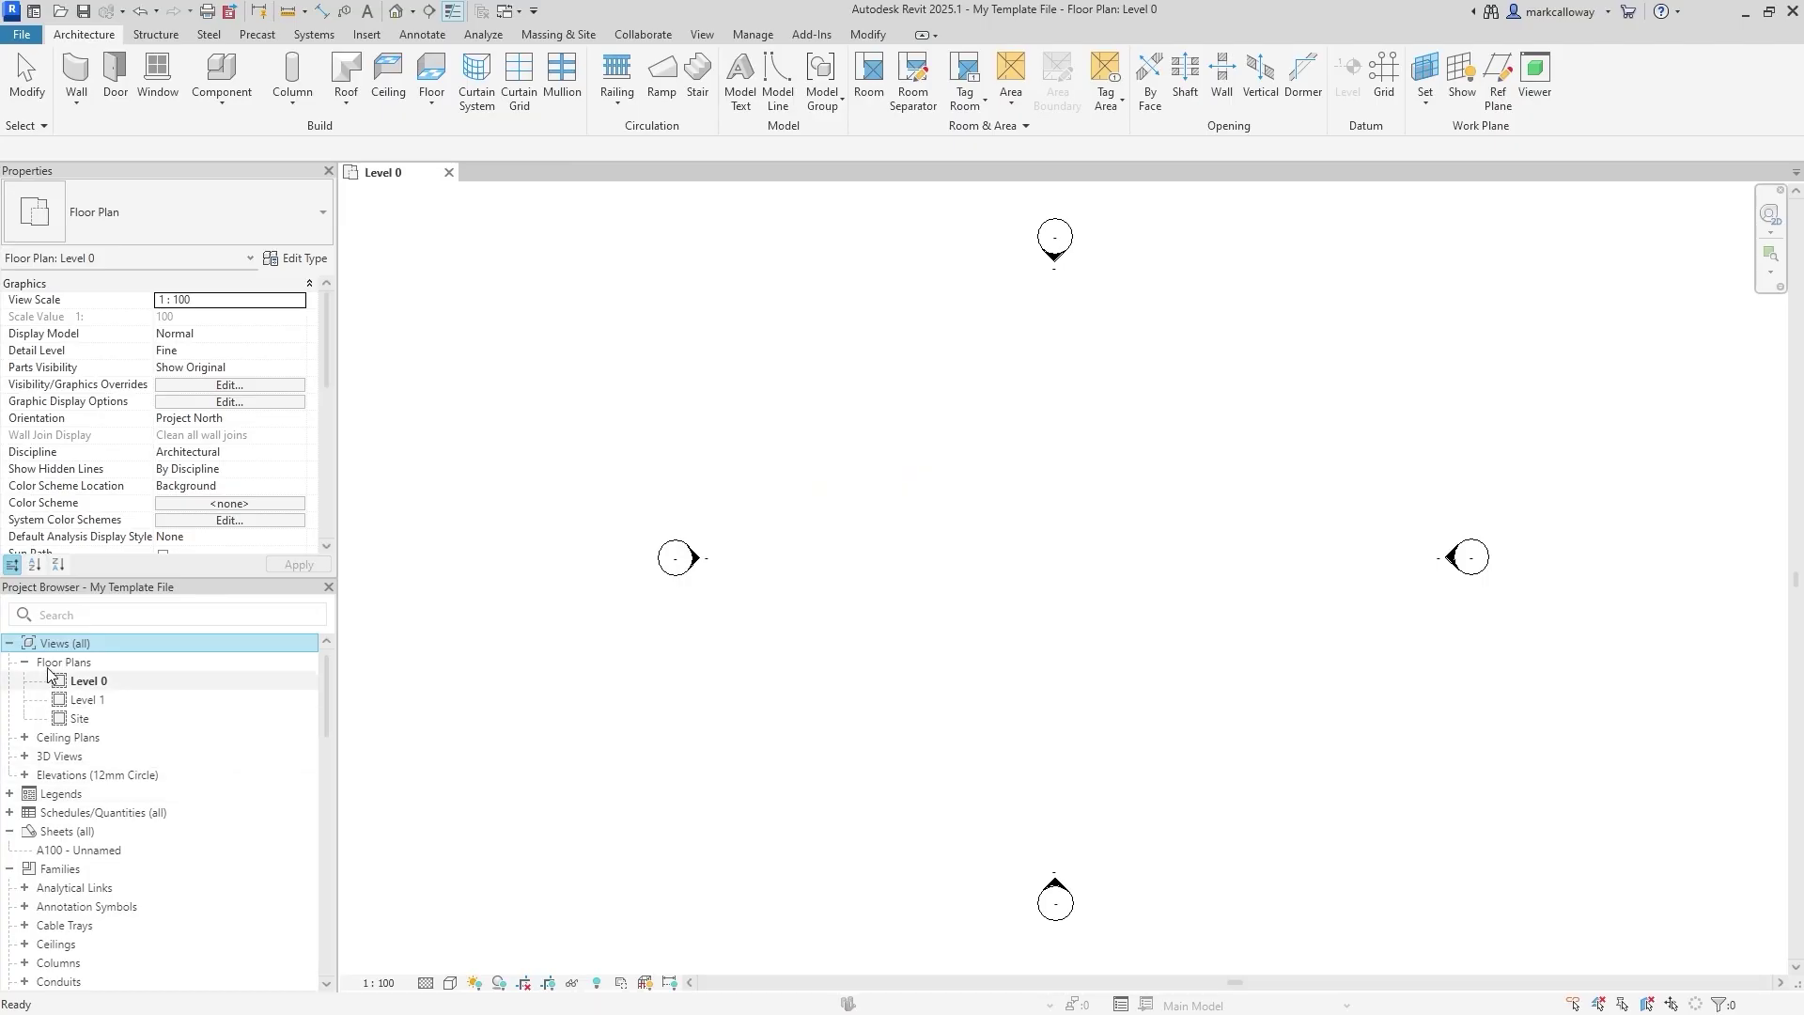
# Delete the unwanted foundation and partition wall types
pyautogui.click(9, 642)
pyautogui.scroll(-10, 57, 714)
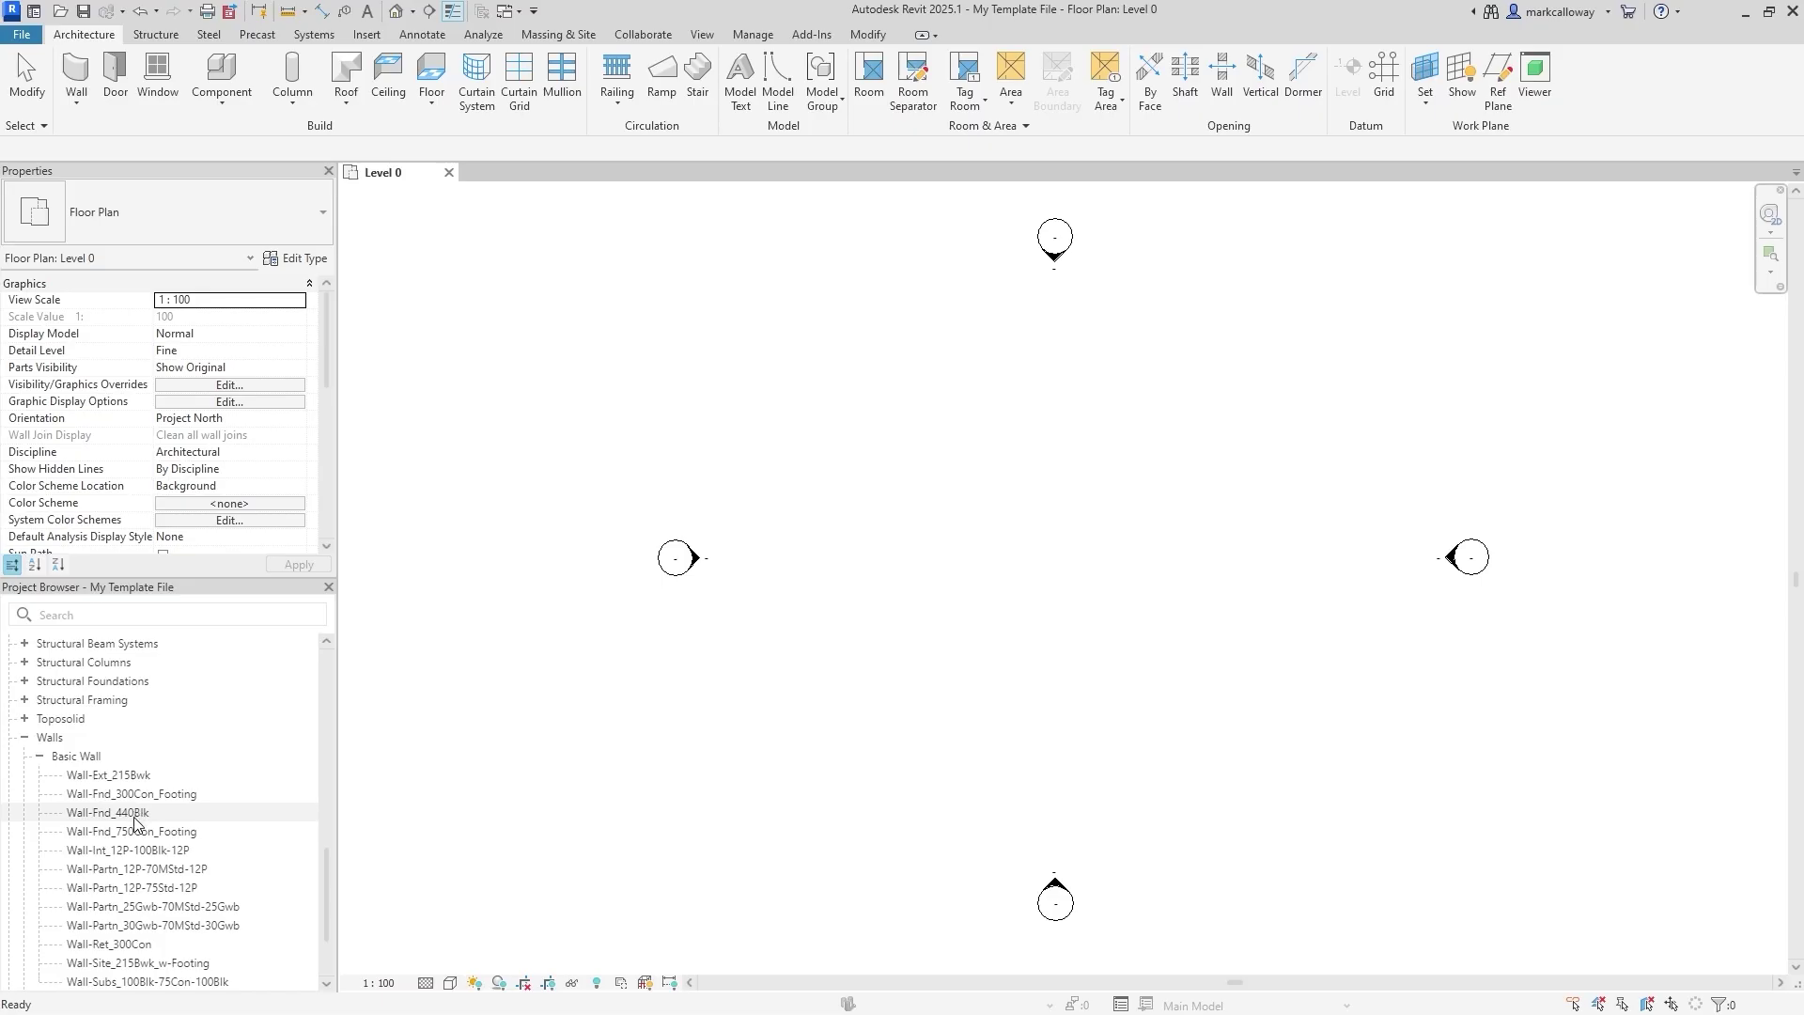
pyautogui.click(136, 794)
pyautogui.keyDown('shift'); pyautogui.click(152, 907); pyautogui.keyUp('shift')
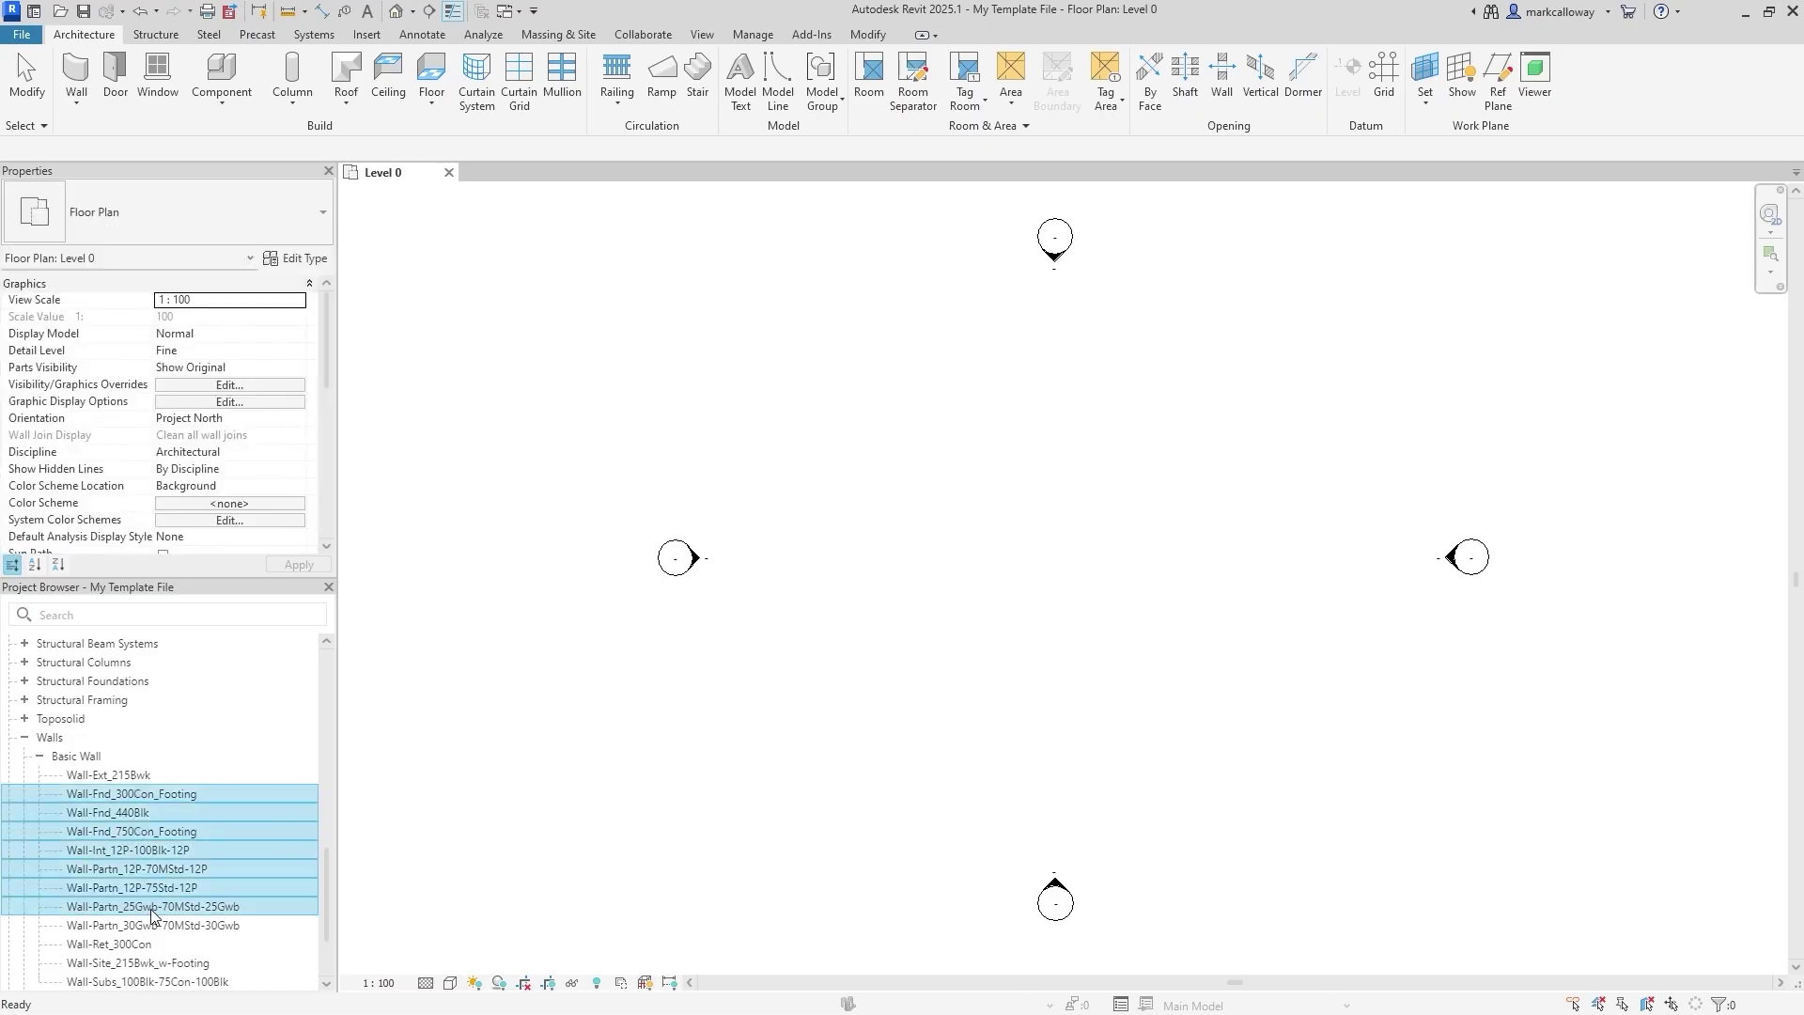
pyautogui.press('Delete')
pyautogui.click(945, 575)
# Delete Wall-Ext_215Bwk and four more types, leaving Wall-Subs_100Blk-75Con-100Blk
pyautogui.scroll(-15, 151, 827)
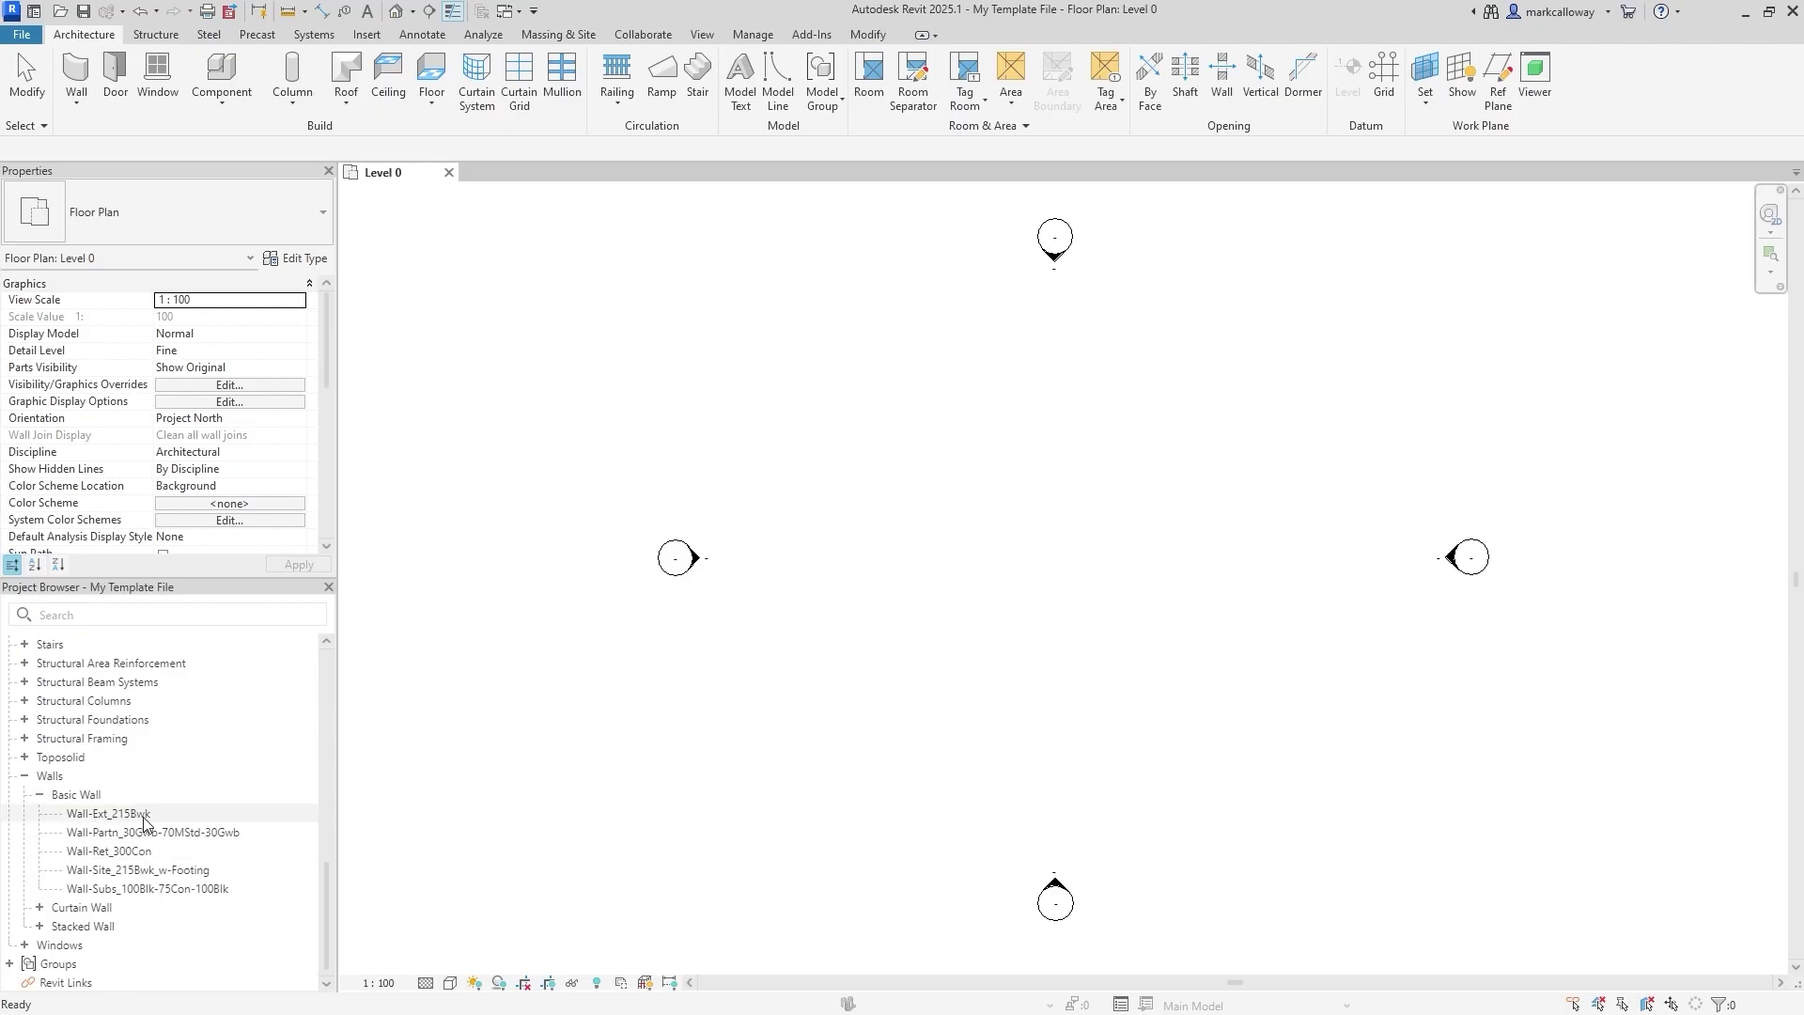
pyautogui.click(144, 813)
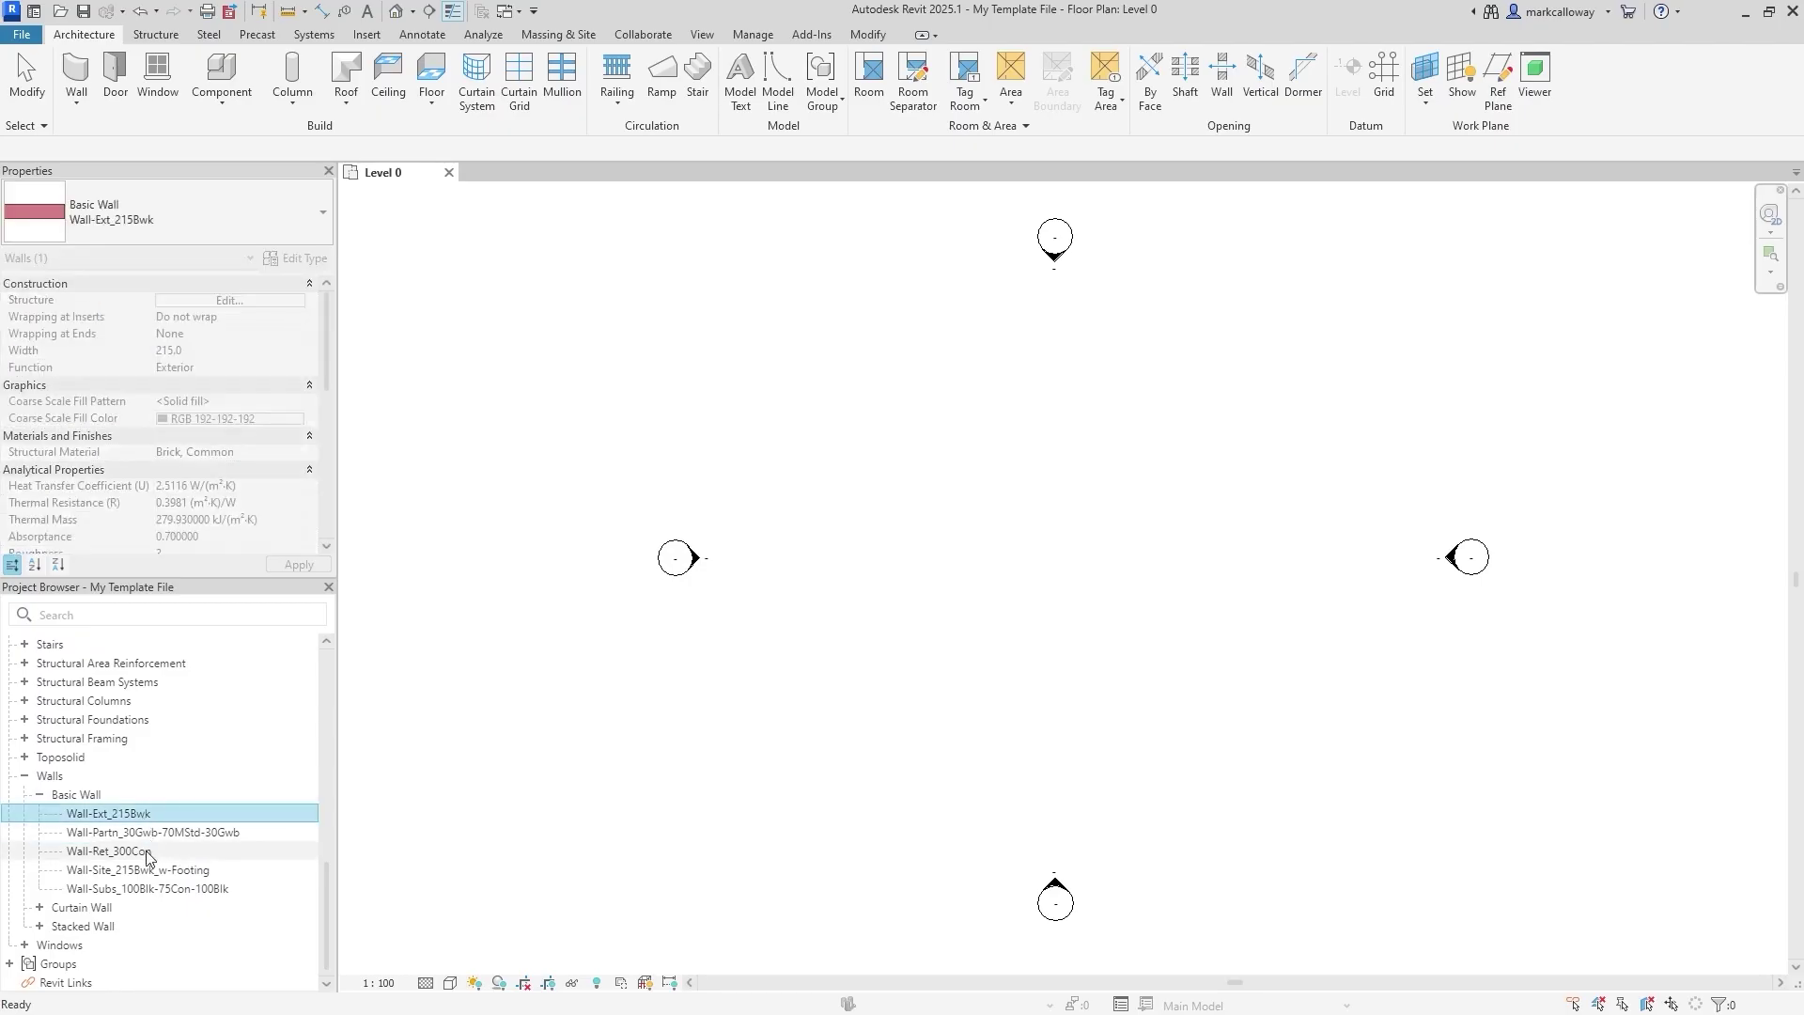
pyautogui.keyDown('shift'); pyautogui.click(167, 870); pyautogui.keyUp('shift')
pyautogui.press('Delete')
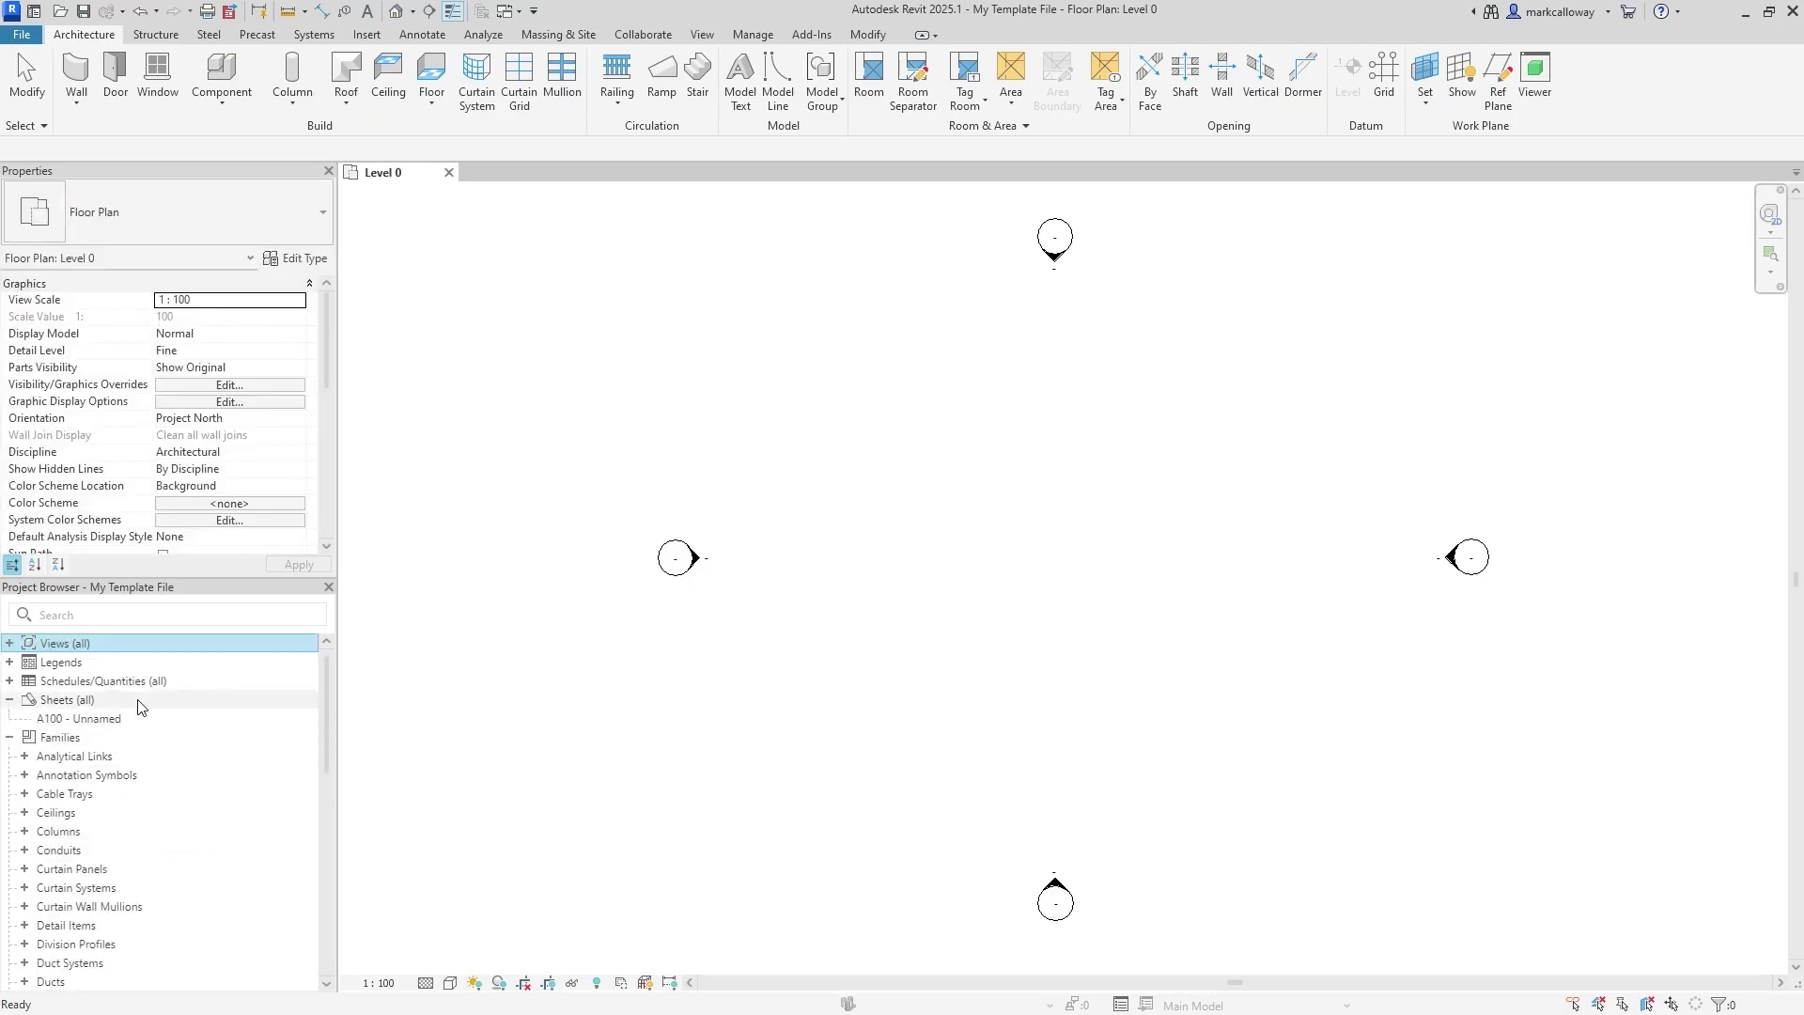
pyautogui.scroll(-10, 141, 706)
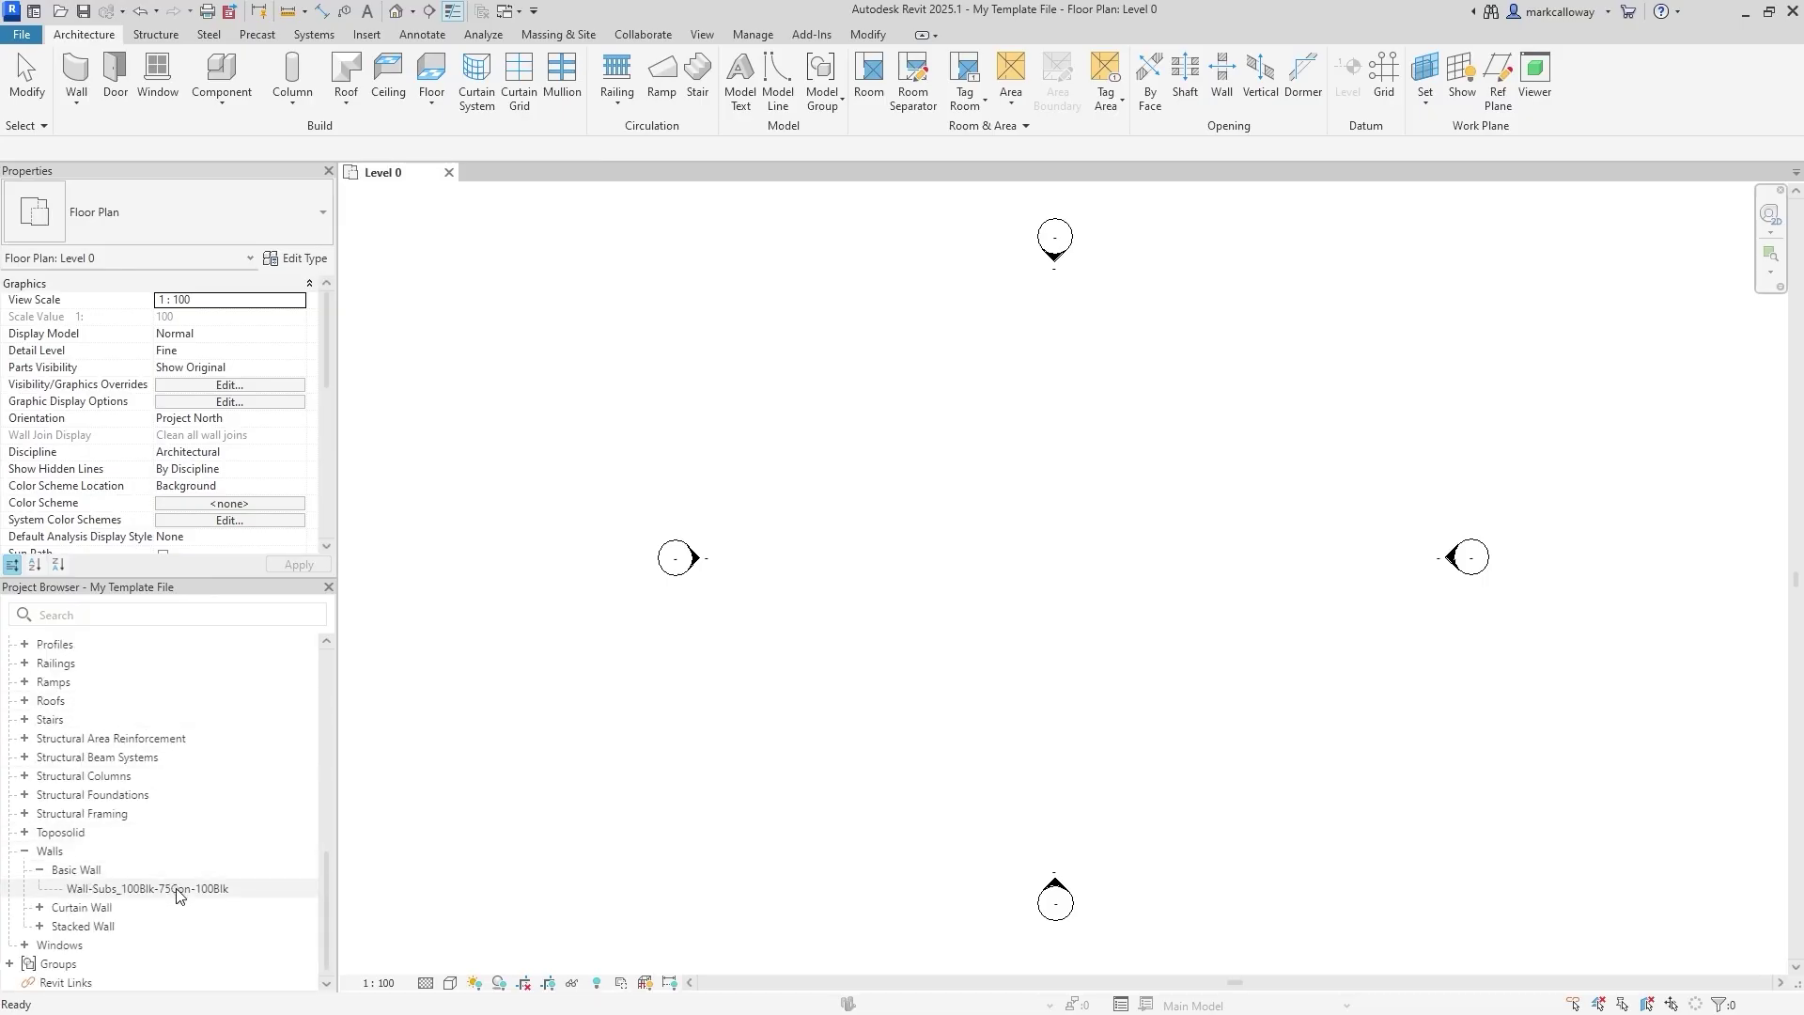
pyautogui.click(178, 891)
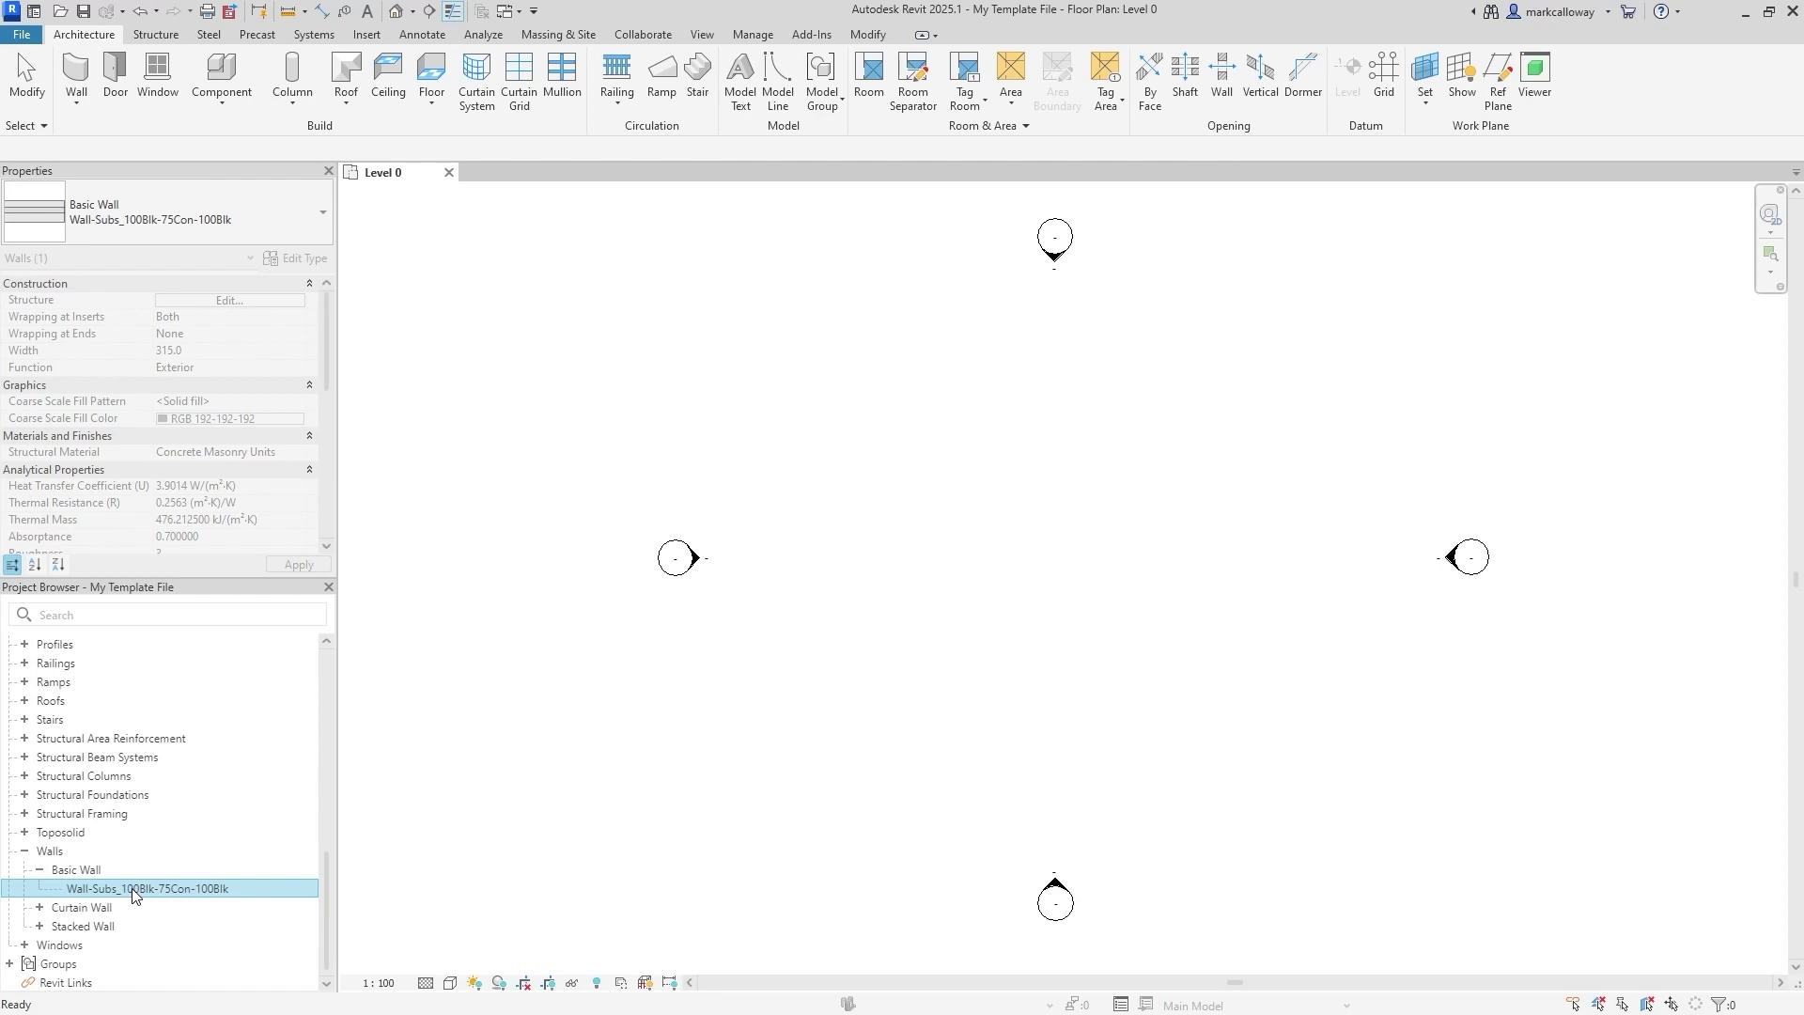
pyautogui.press('Delete')
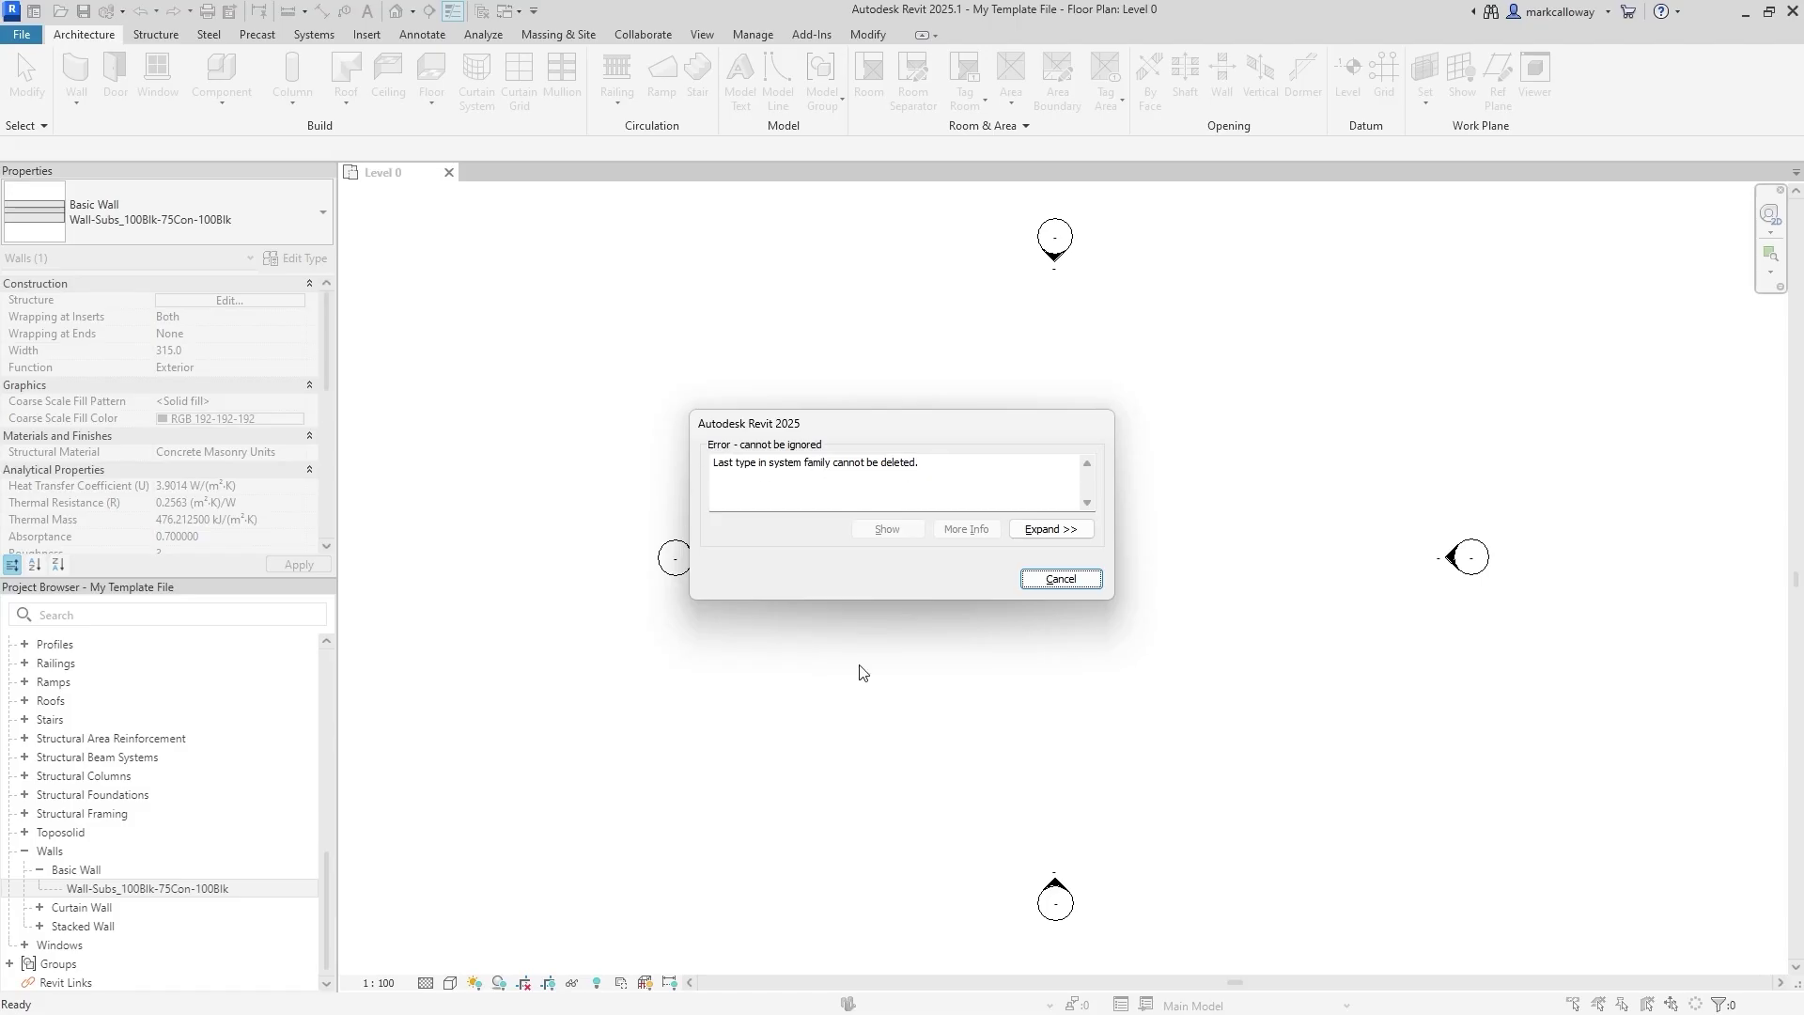
pyautogui.click(1045, 581)
pyautogui.click(142, 895)
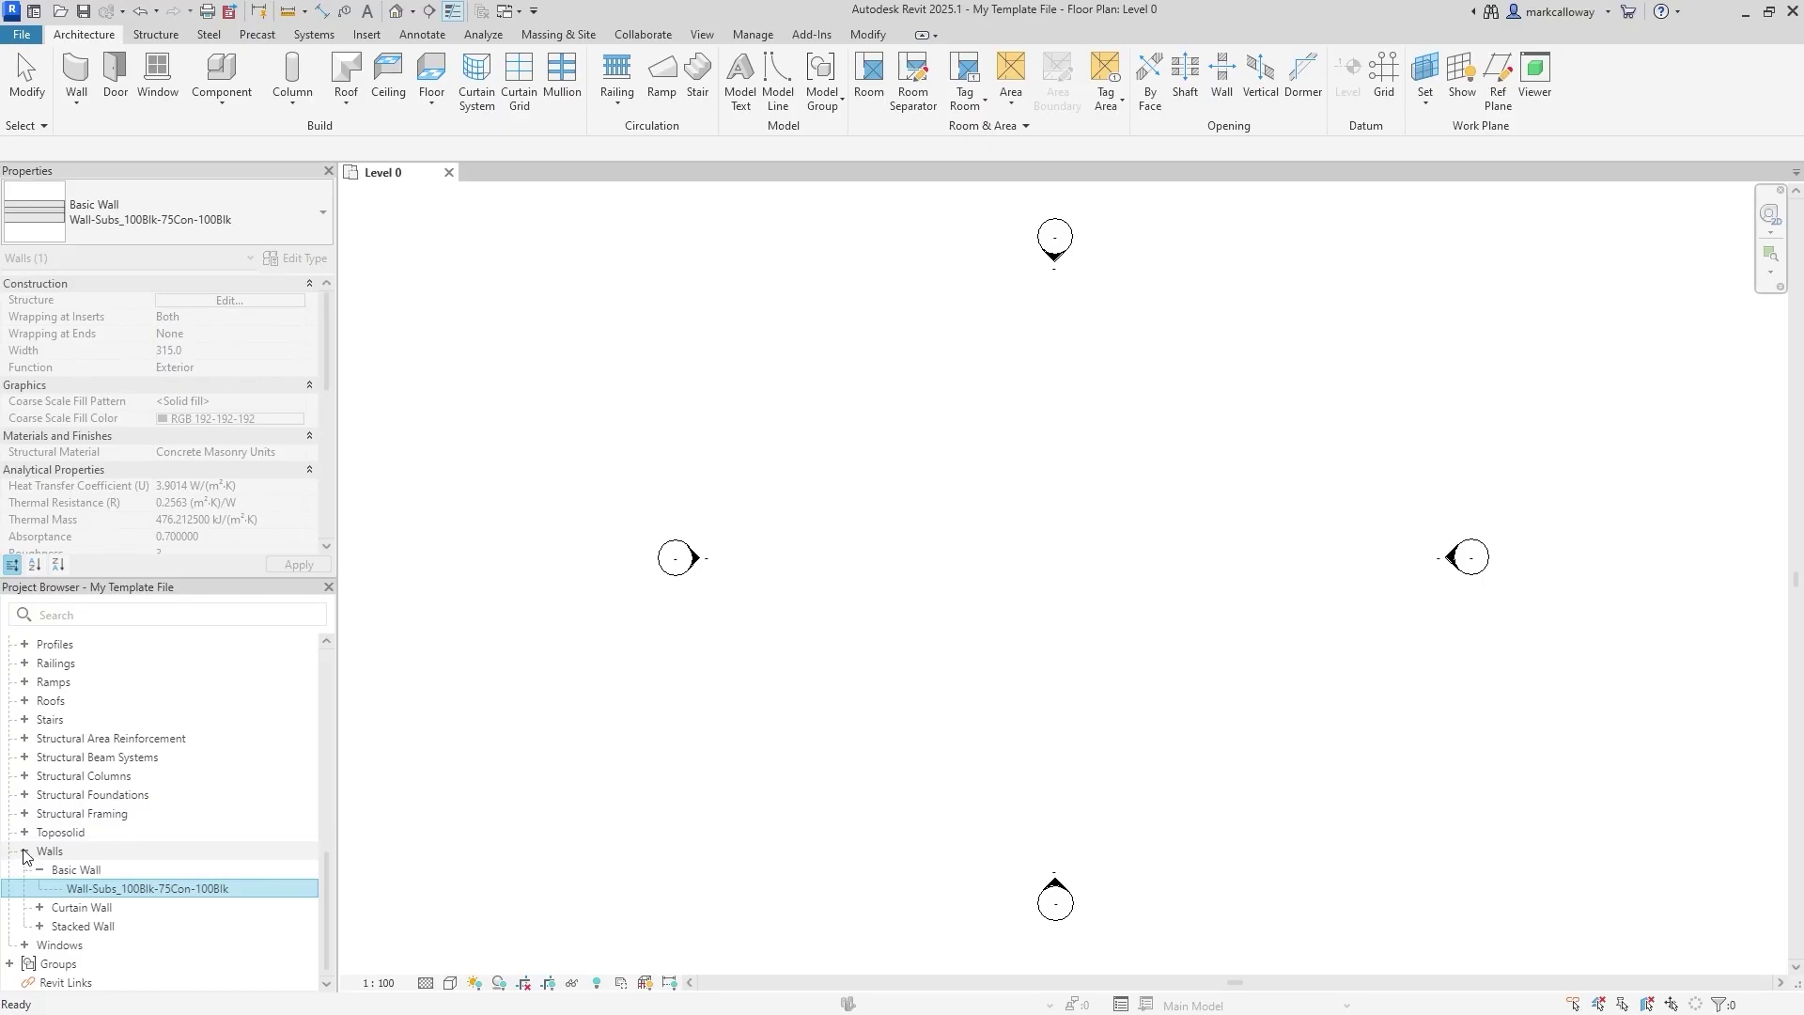
pyautogui.click(171, 851)
pyautogui.click(186, 888)
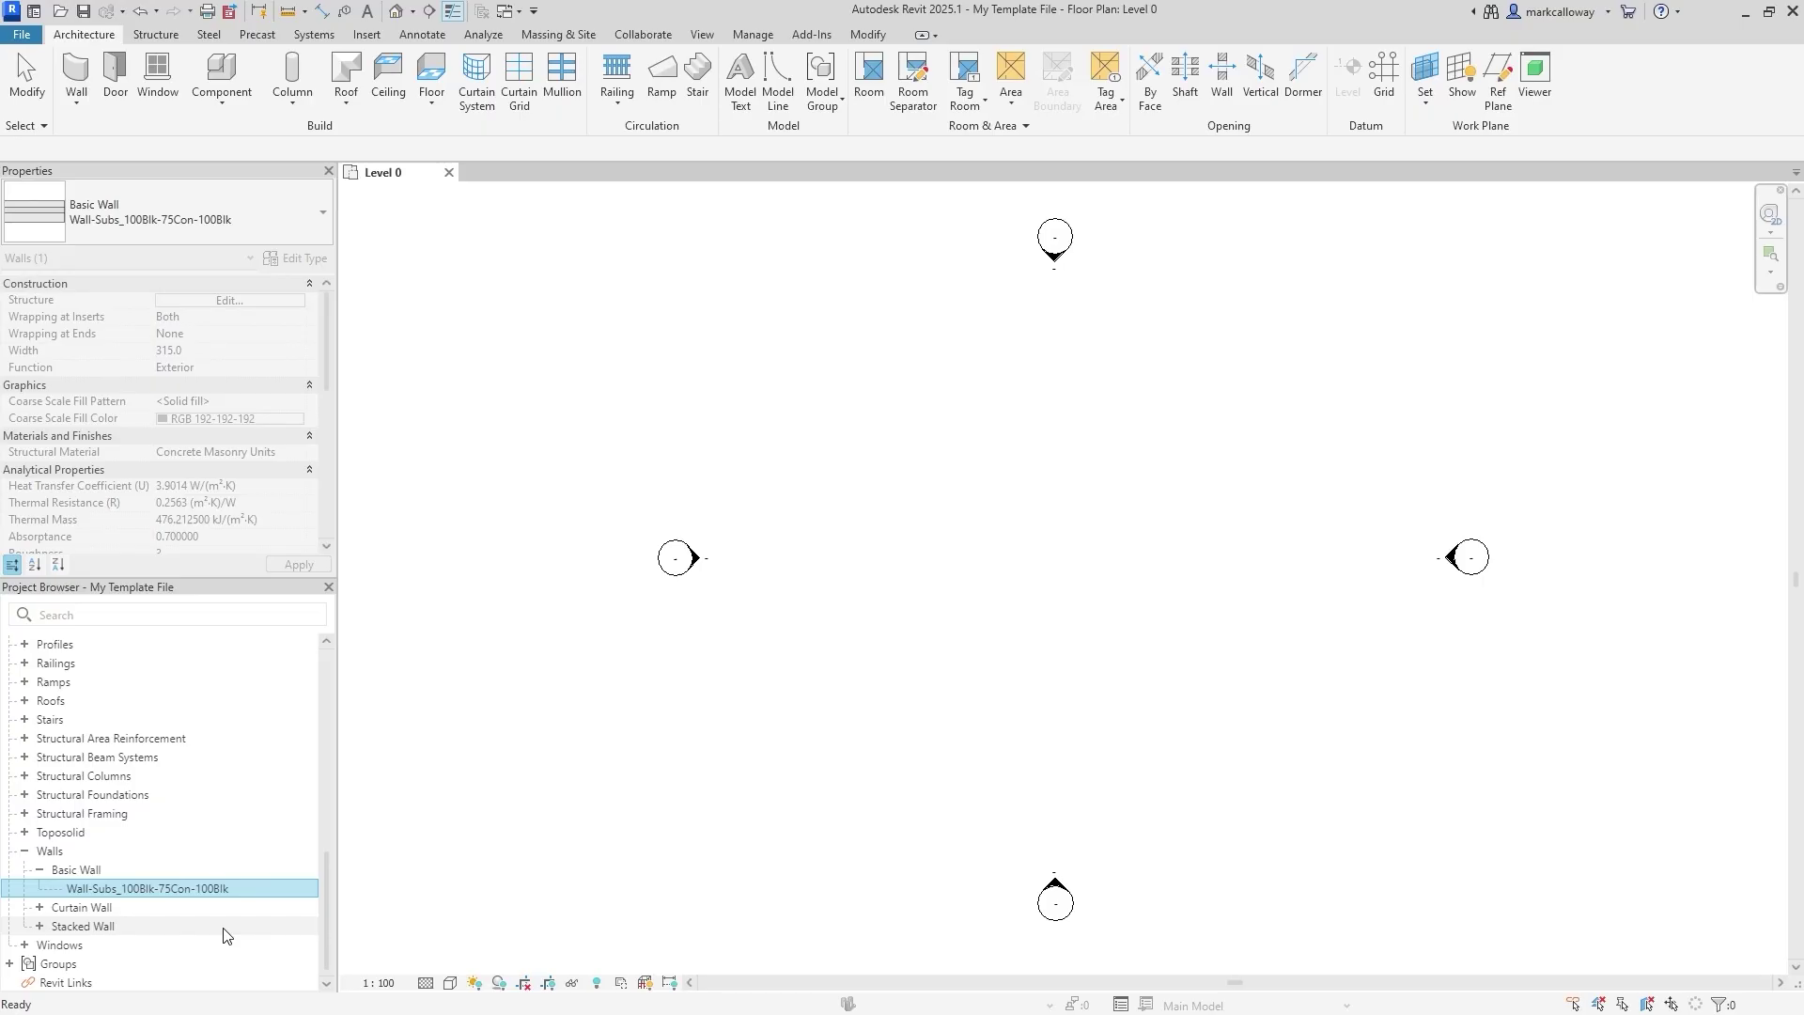
# Prefix the wall type with MM_ to make it MM_Wall-Subs_100Blk-75Con-100Blk
pyautogui.rightClick(162, 898)
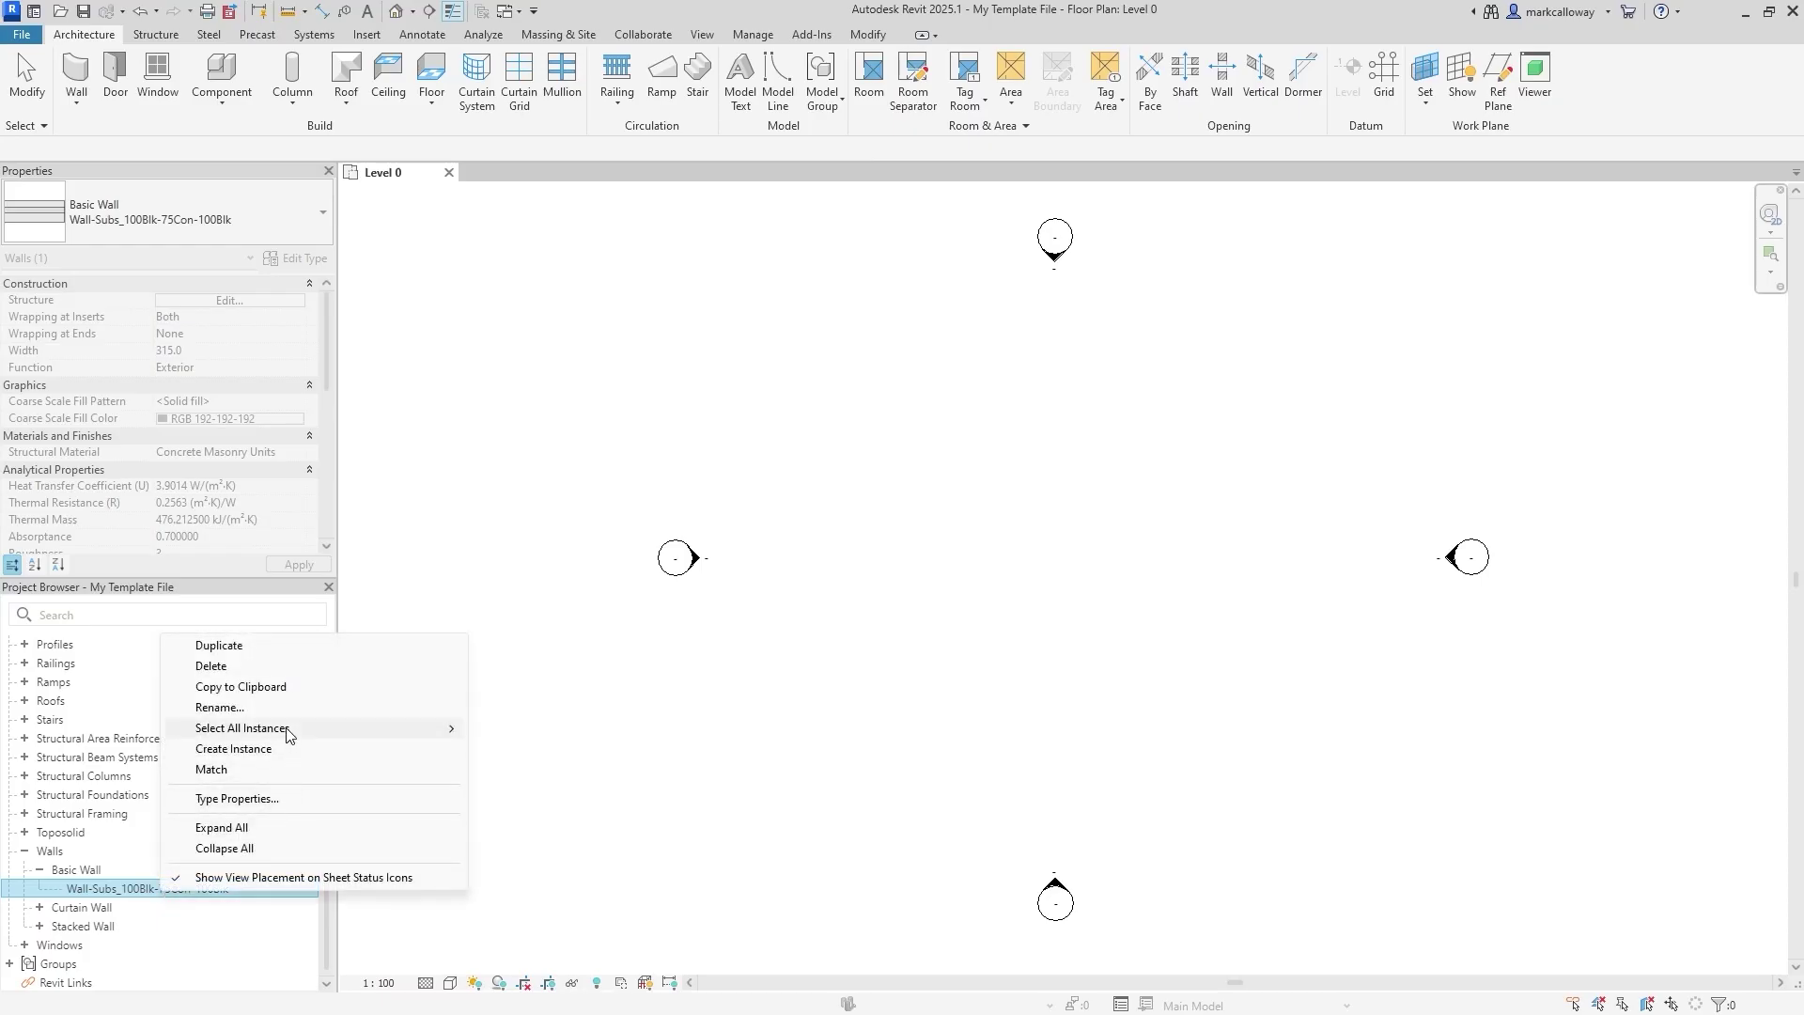
pyautogui.press('Escape')
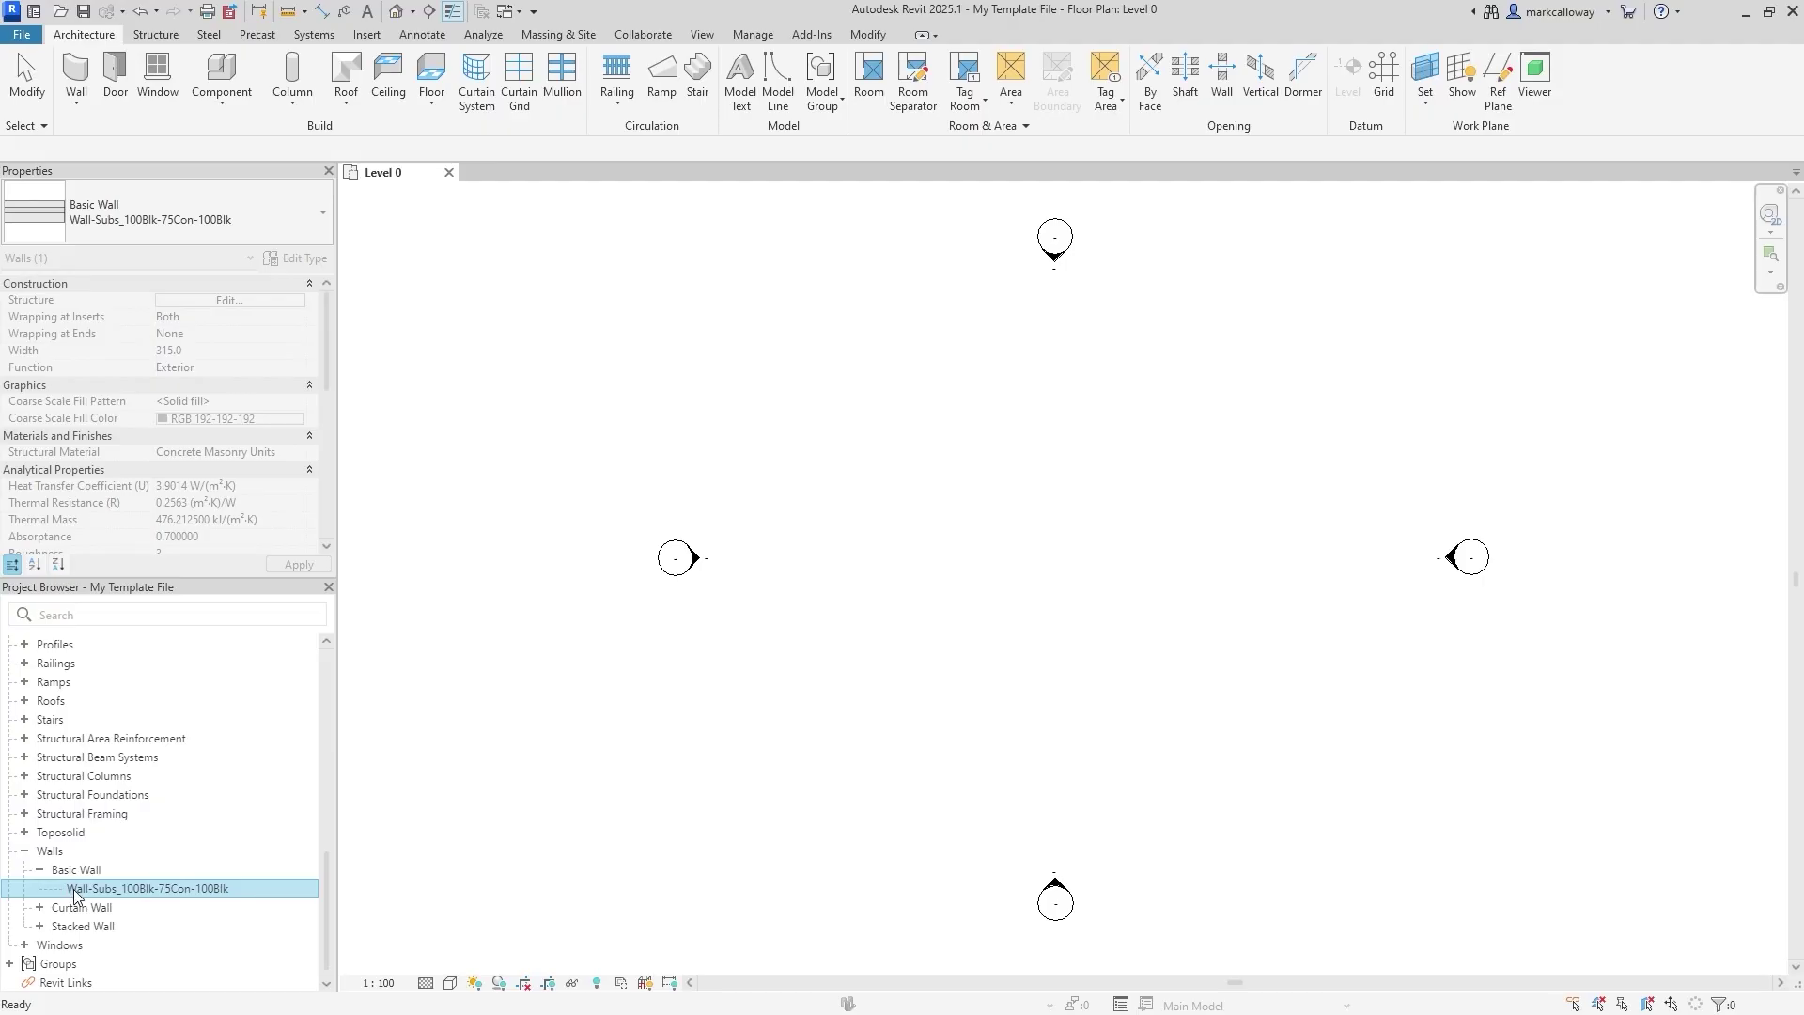
pyautogui.rightClick(72, 888)
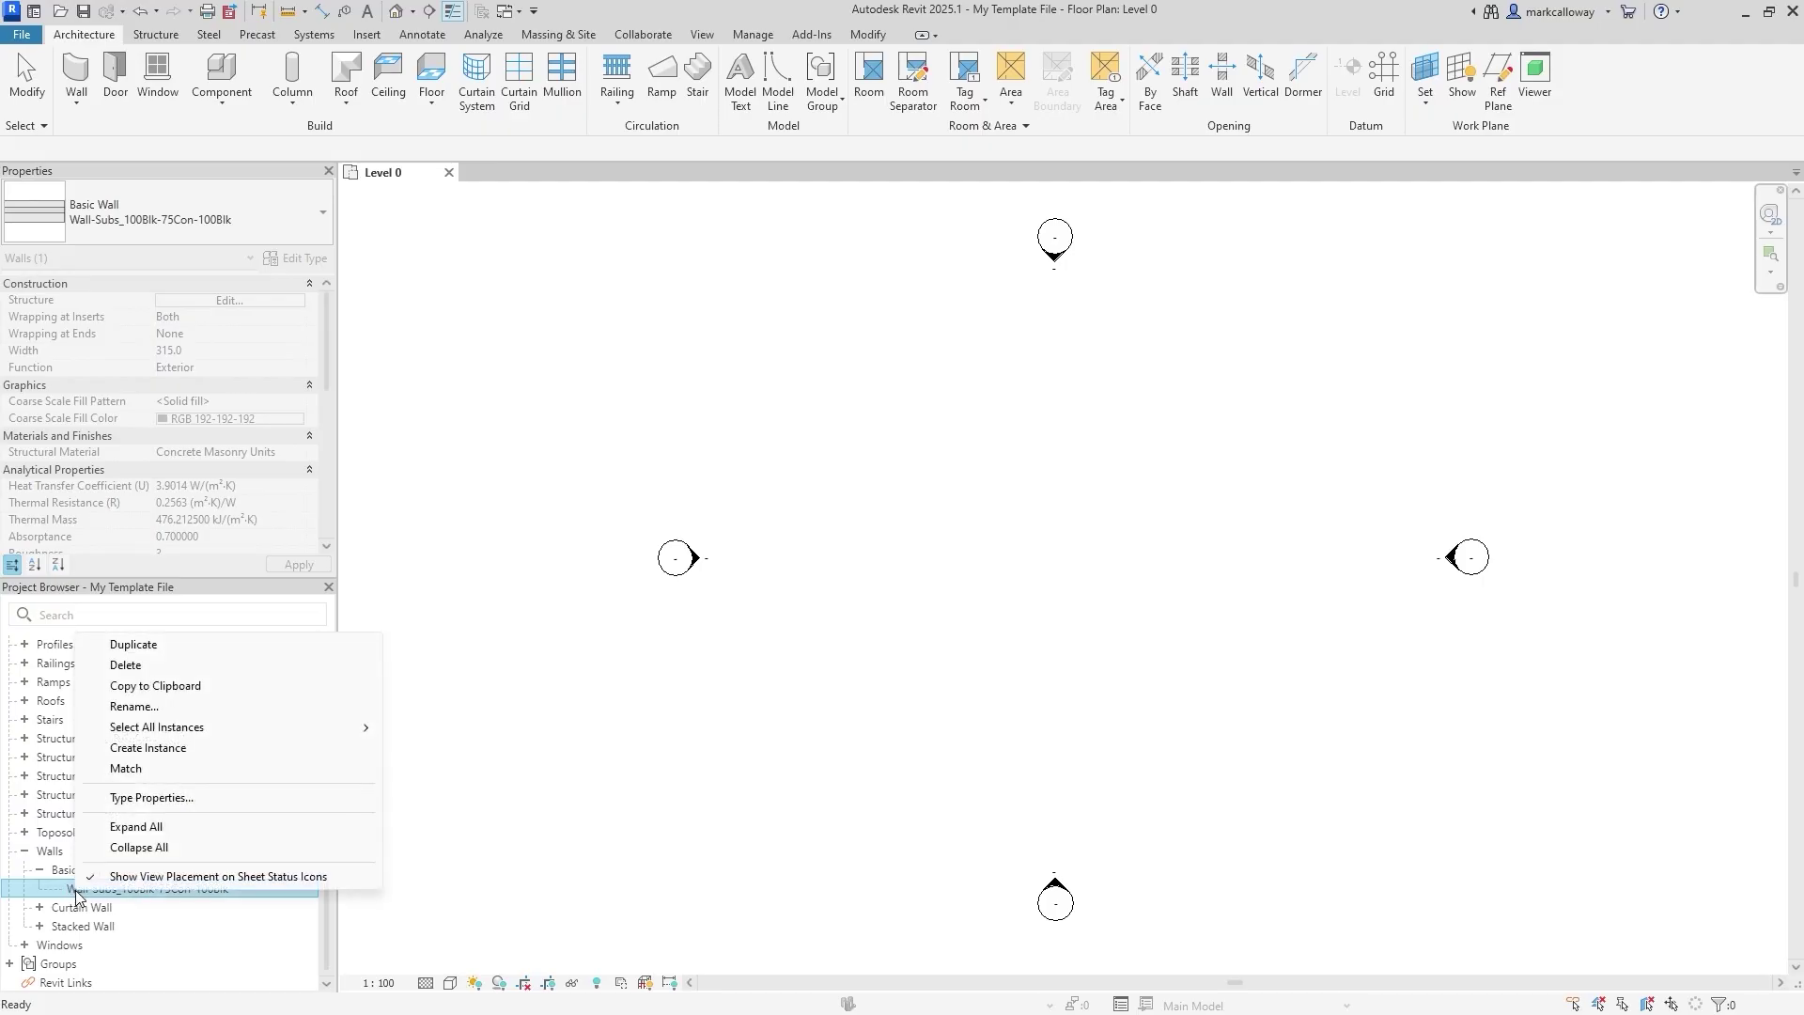
pyautogui.click(179, 706)
pyautogui.click(148, 889)
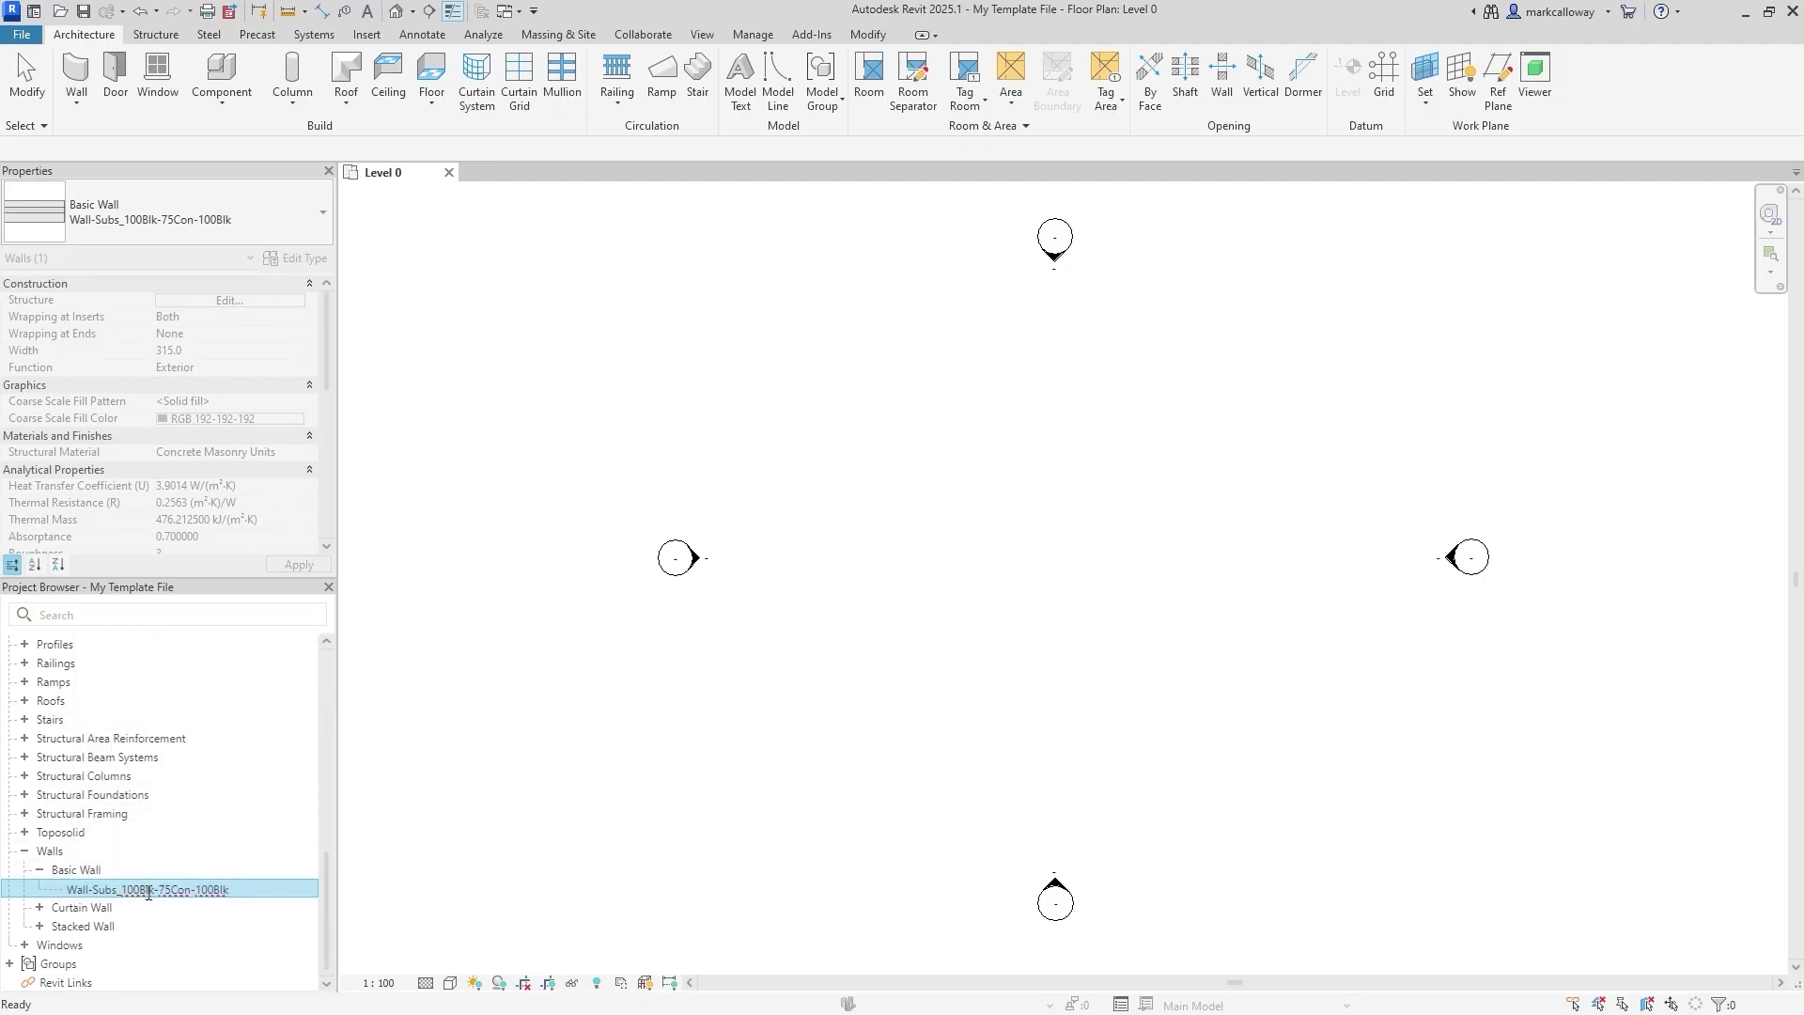
pyautogui.write('MM_')
pyautogui.press('Return')
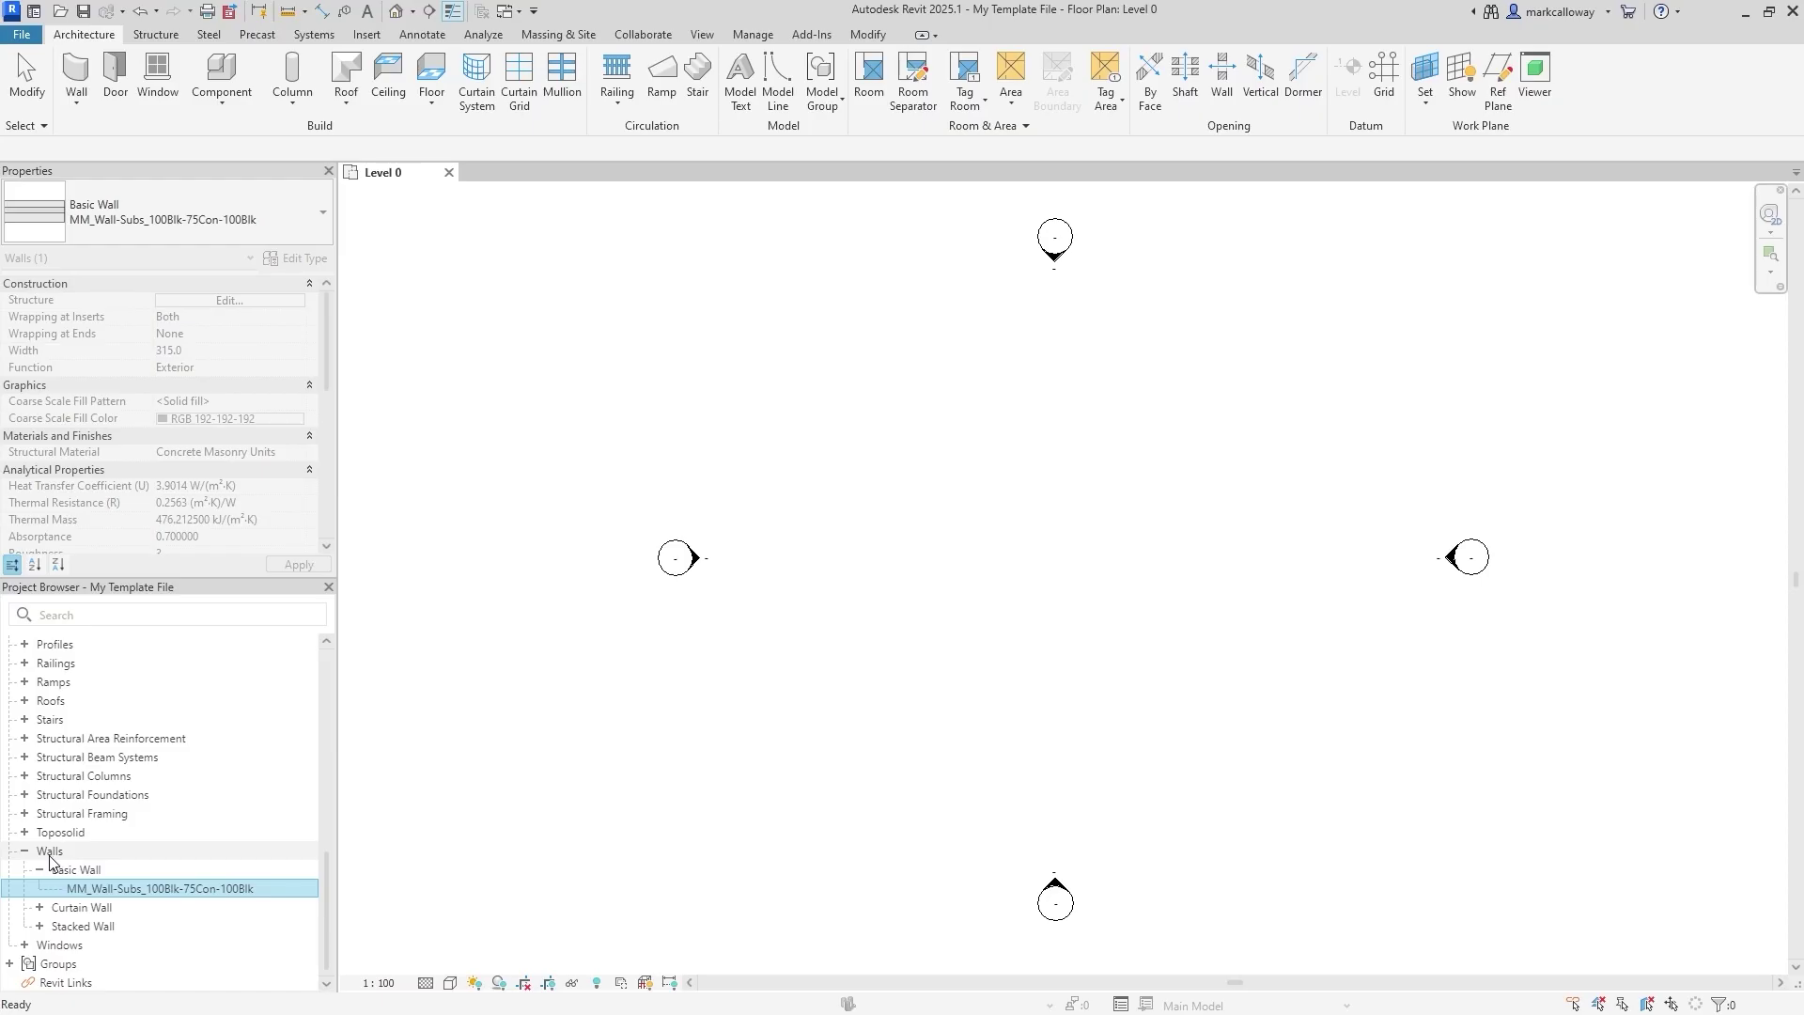
# Open Load Family from the Insert tab and cancel without loading anything
pyautogui.click(367, 43)
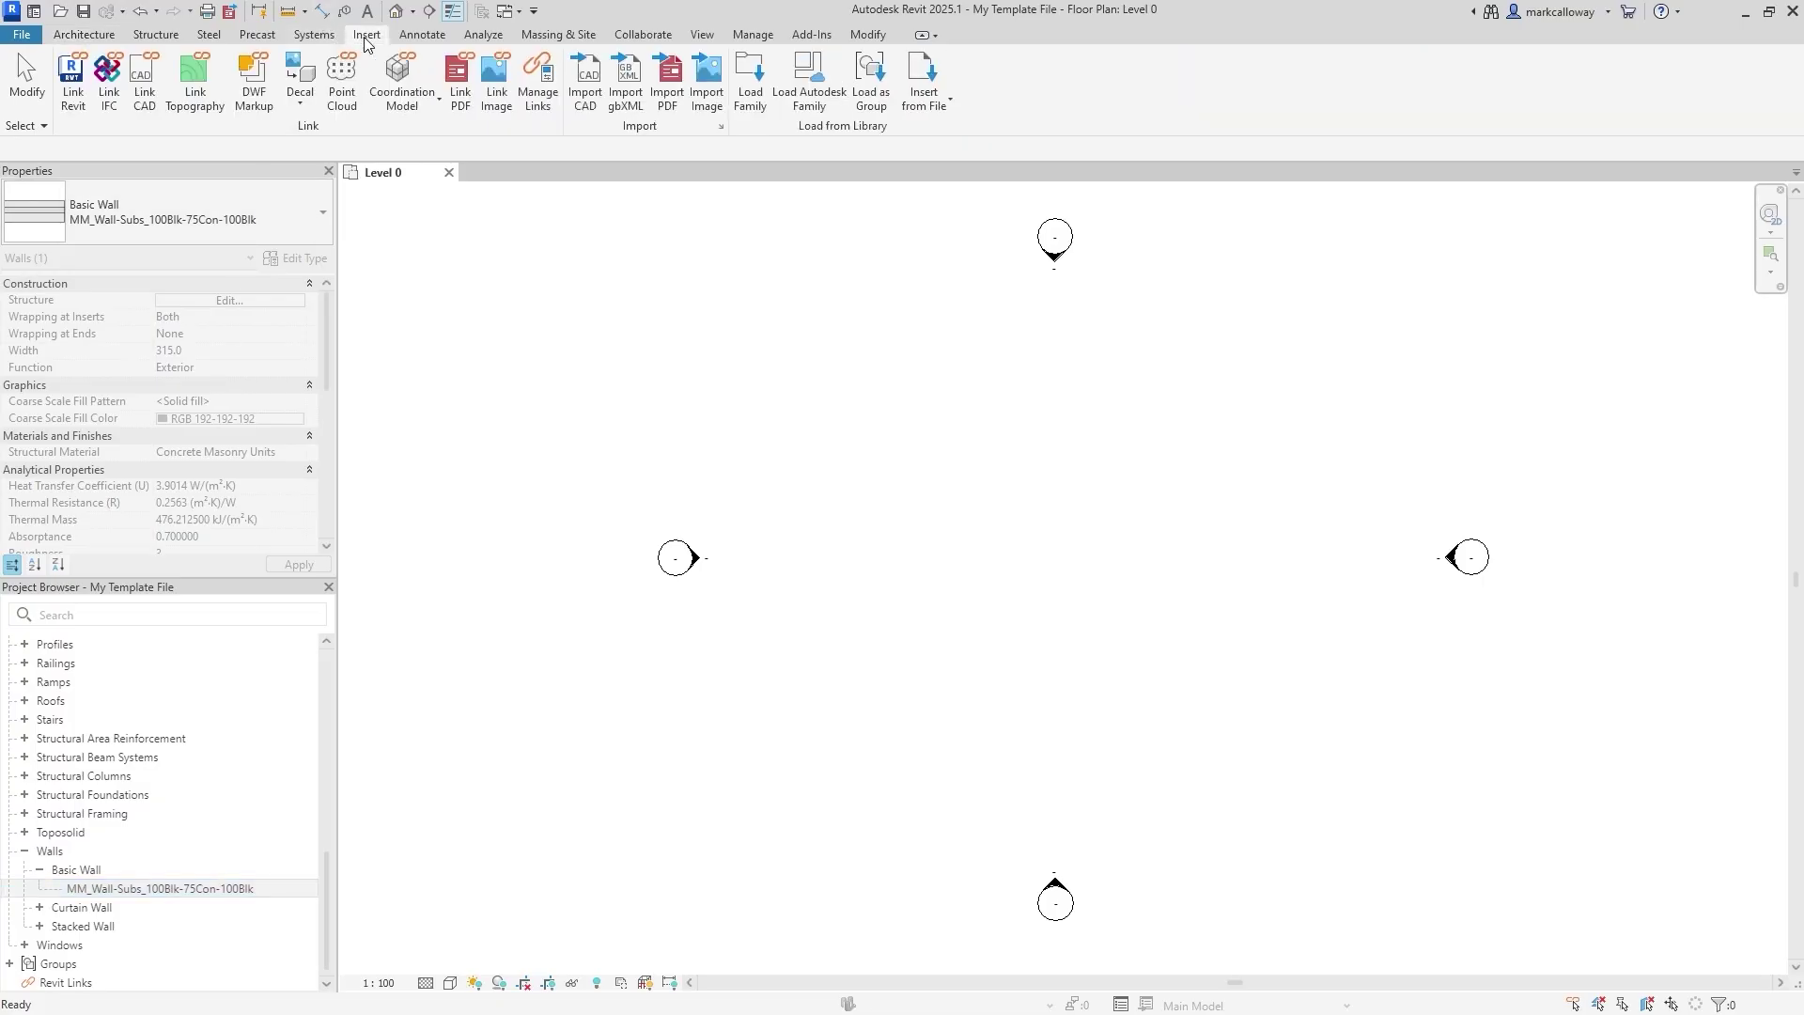
pyautogui.click(763, 103)
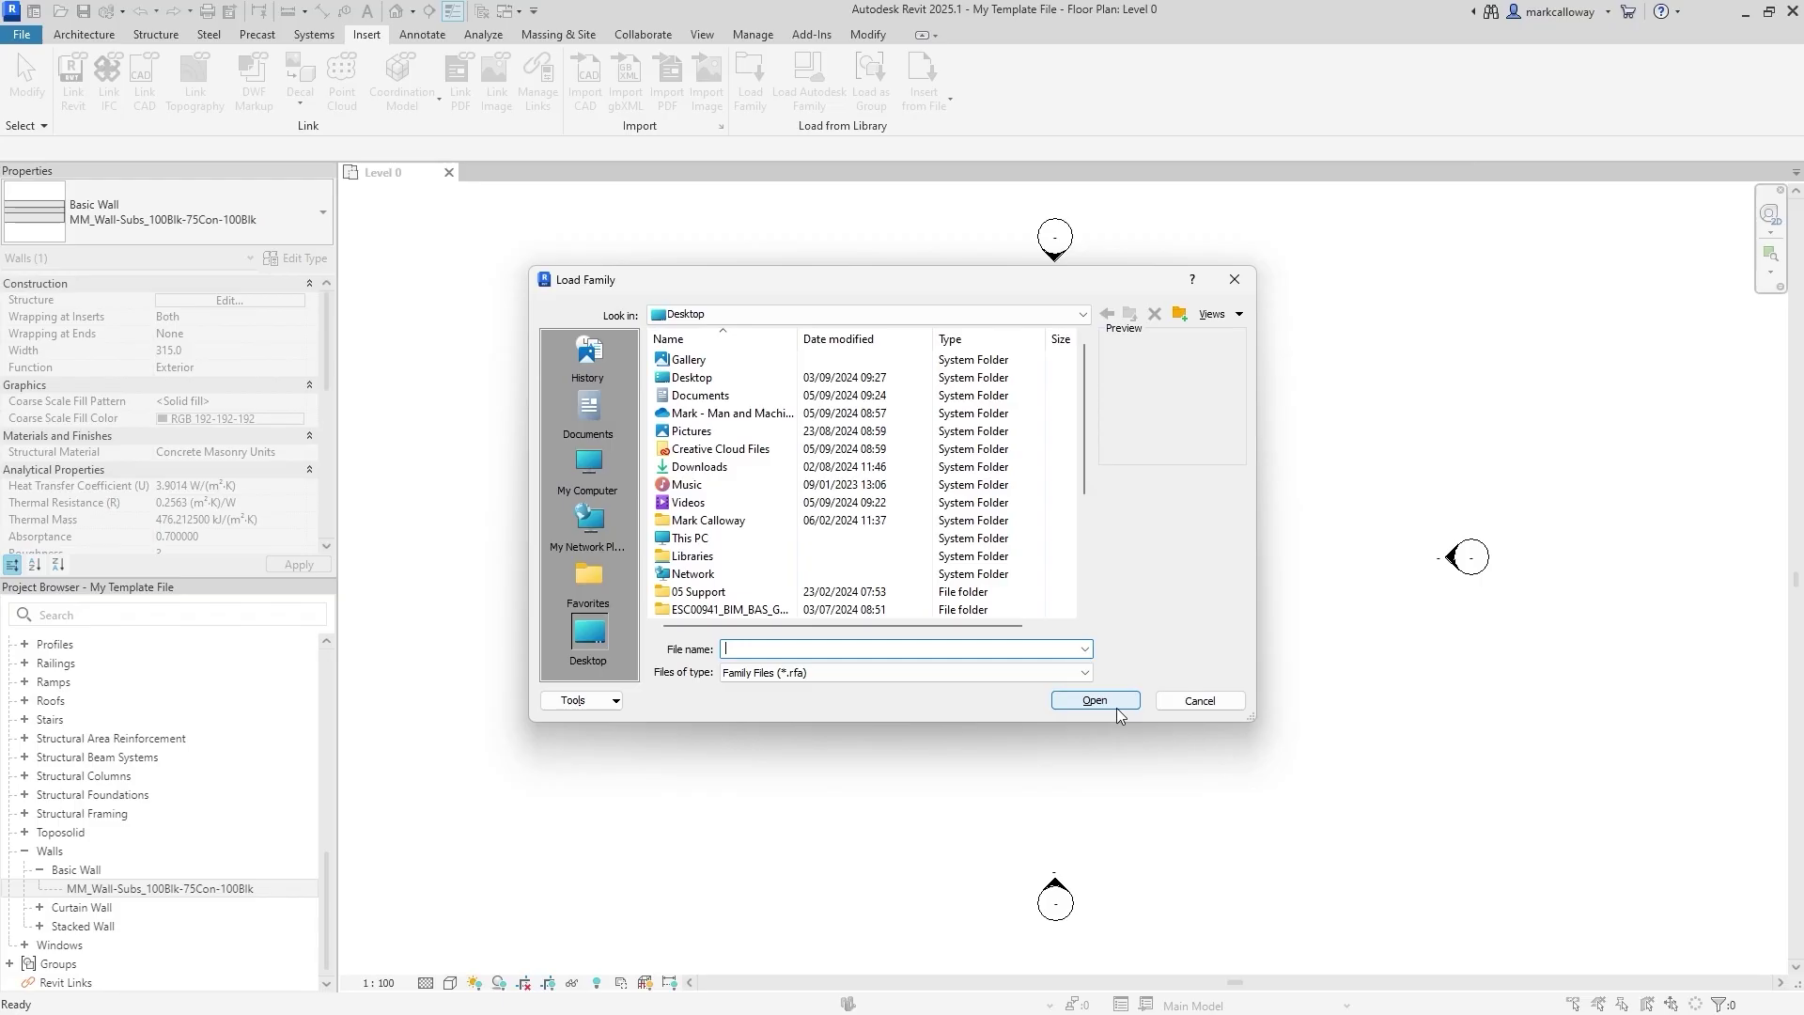
pyautogui.click(1199, 701)
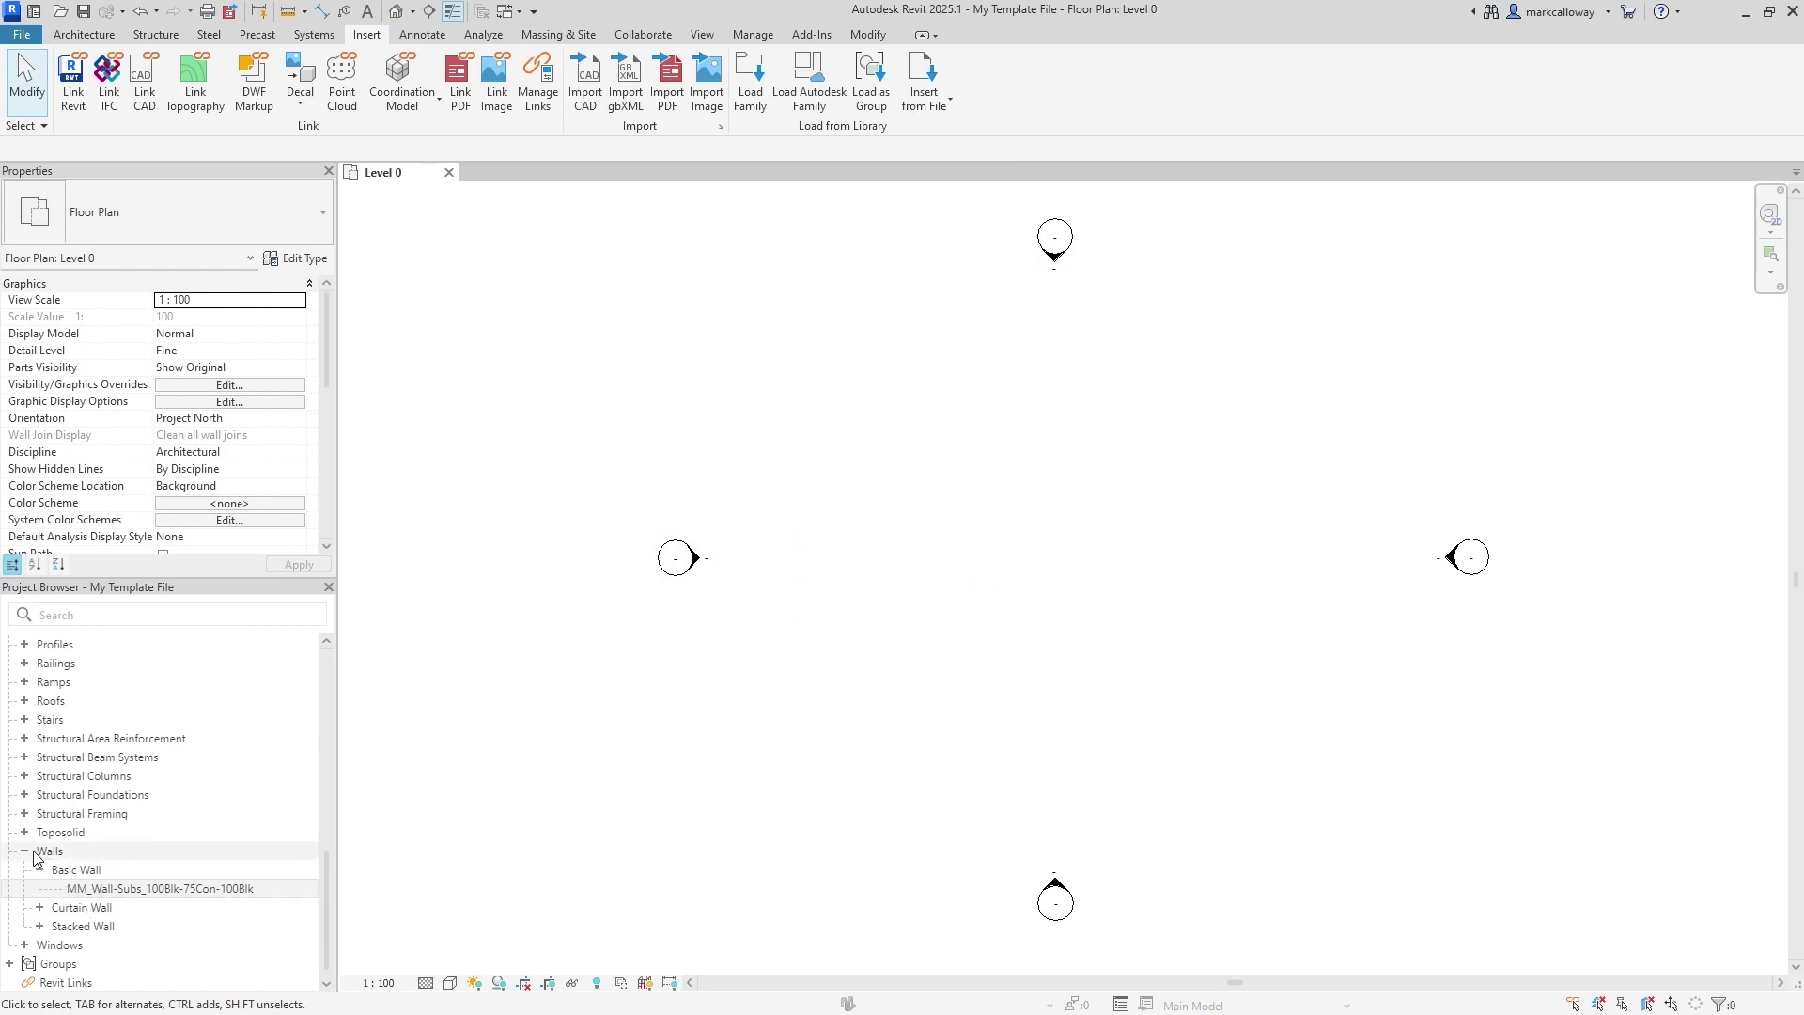
# Open sheet A100 - Unnamed from Sheets (all) and select its title block
pyautogui.scroll(3, 39, 853)
pyautogui.scroll(5, 40, 853)
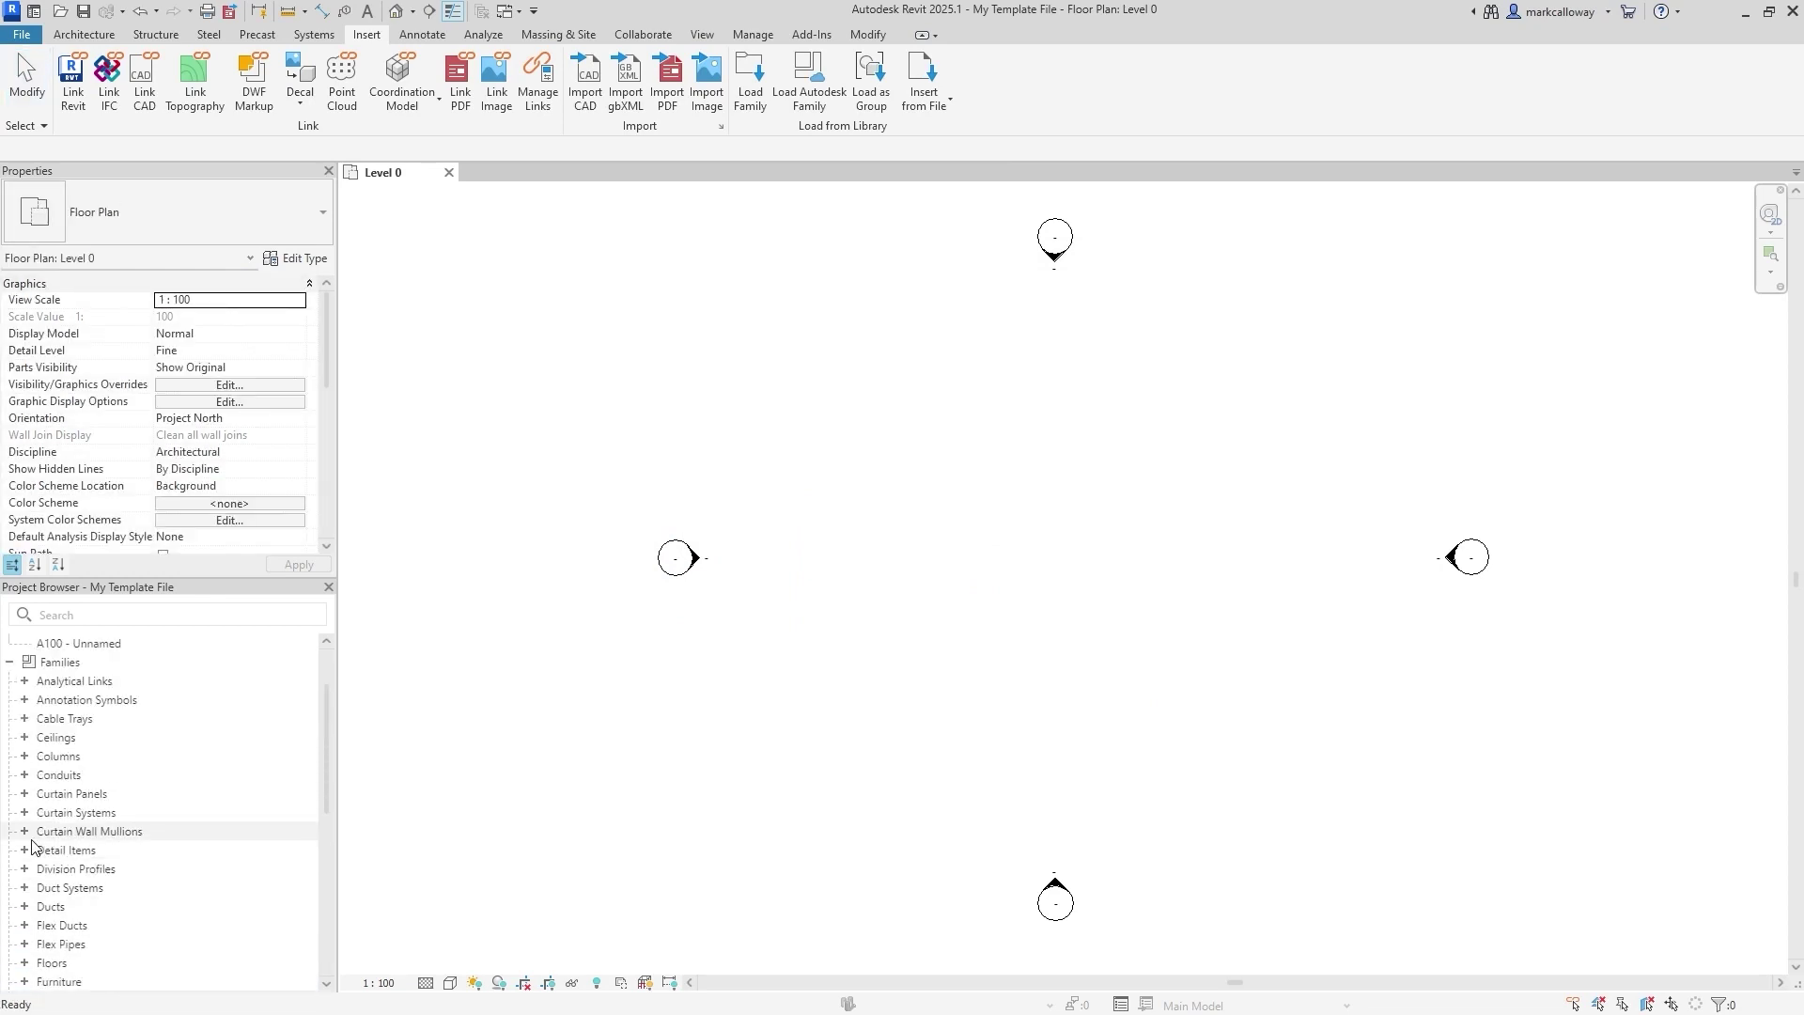
pyautogui.click(9, 736)
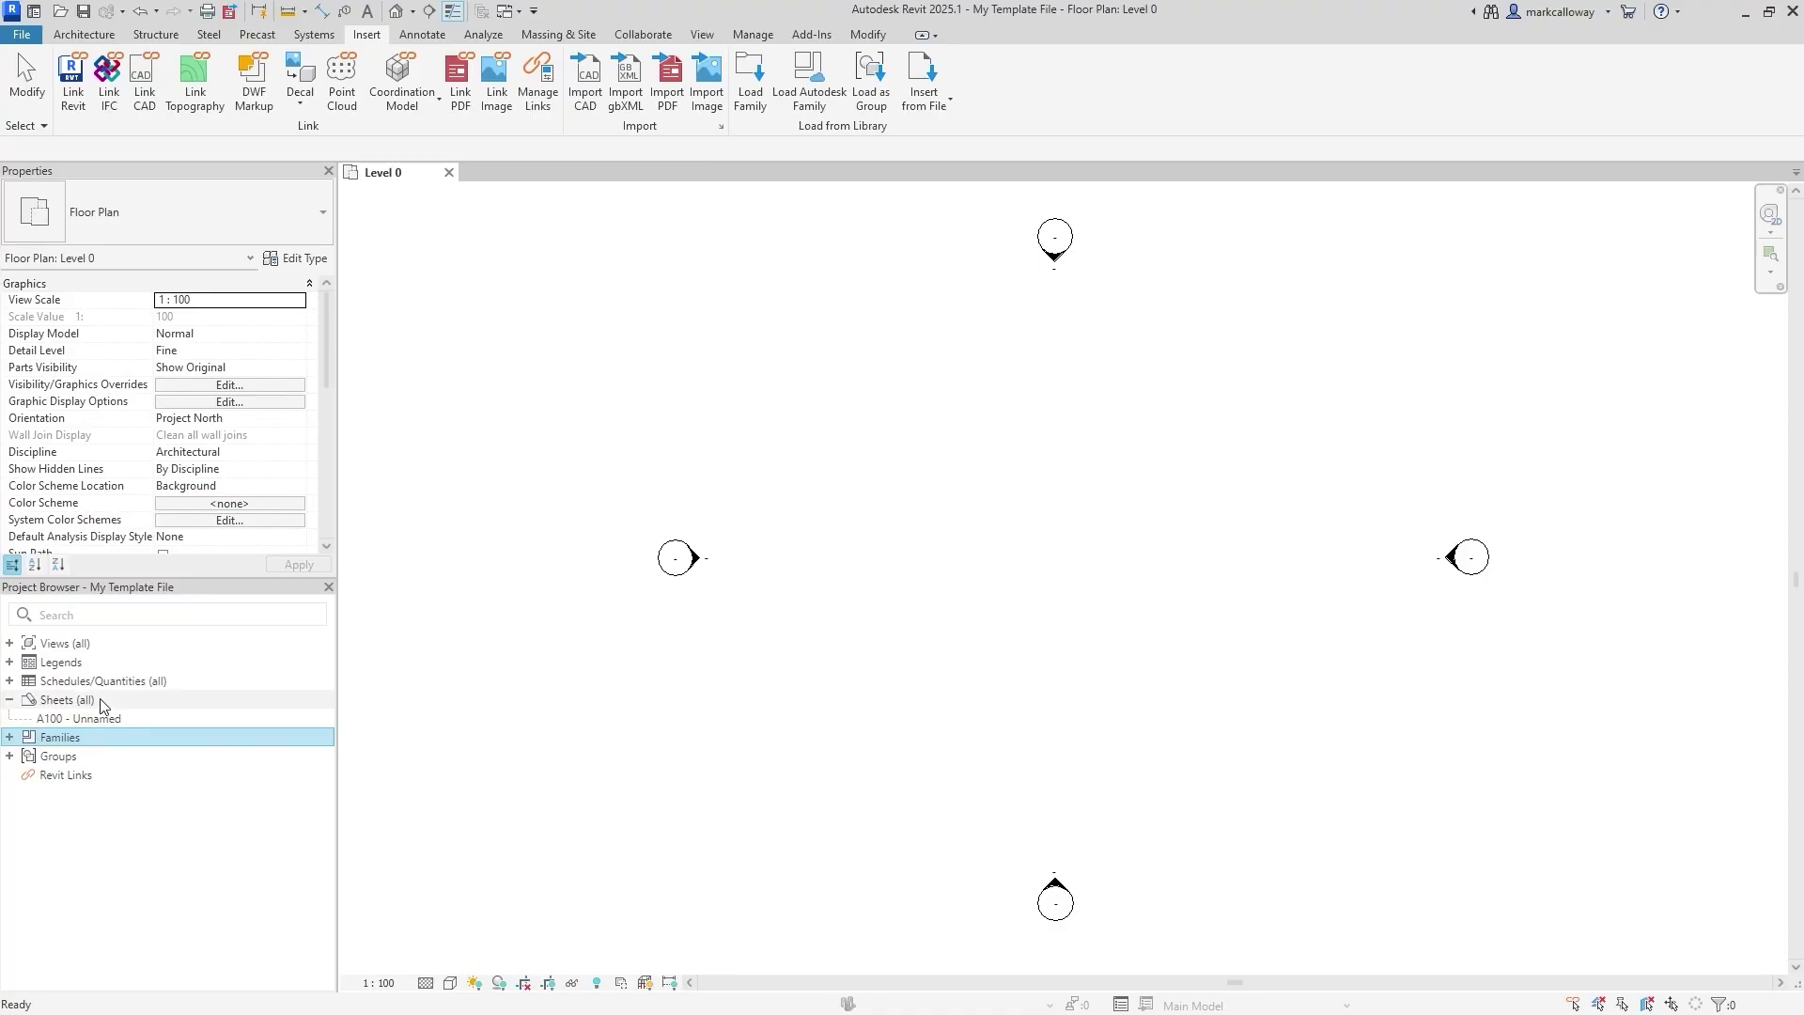
pyautogui.click(75, 700)
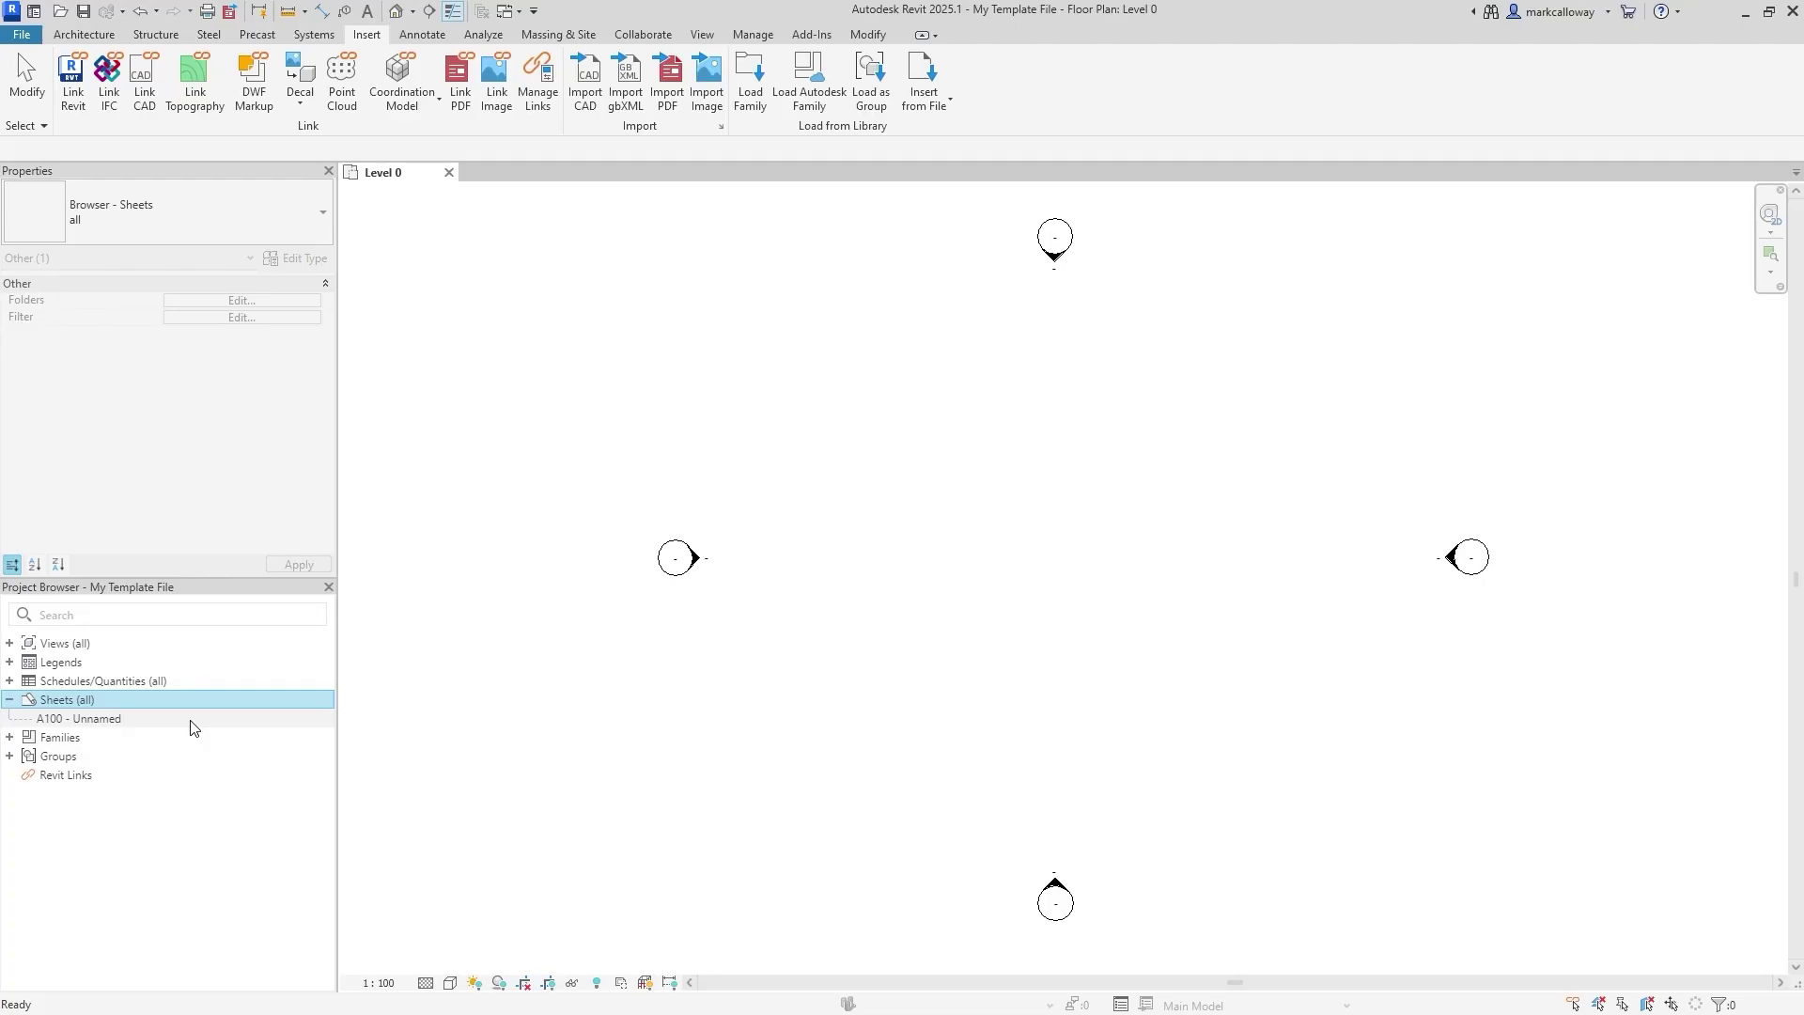
pyautogui.doubleClick(186, 719)
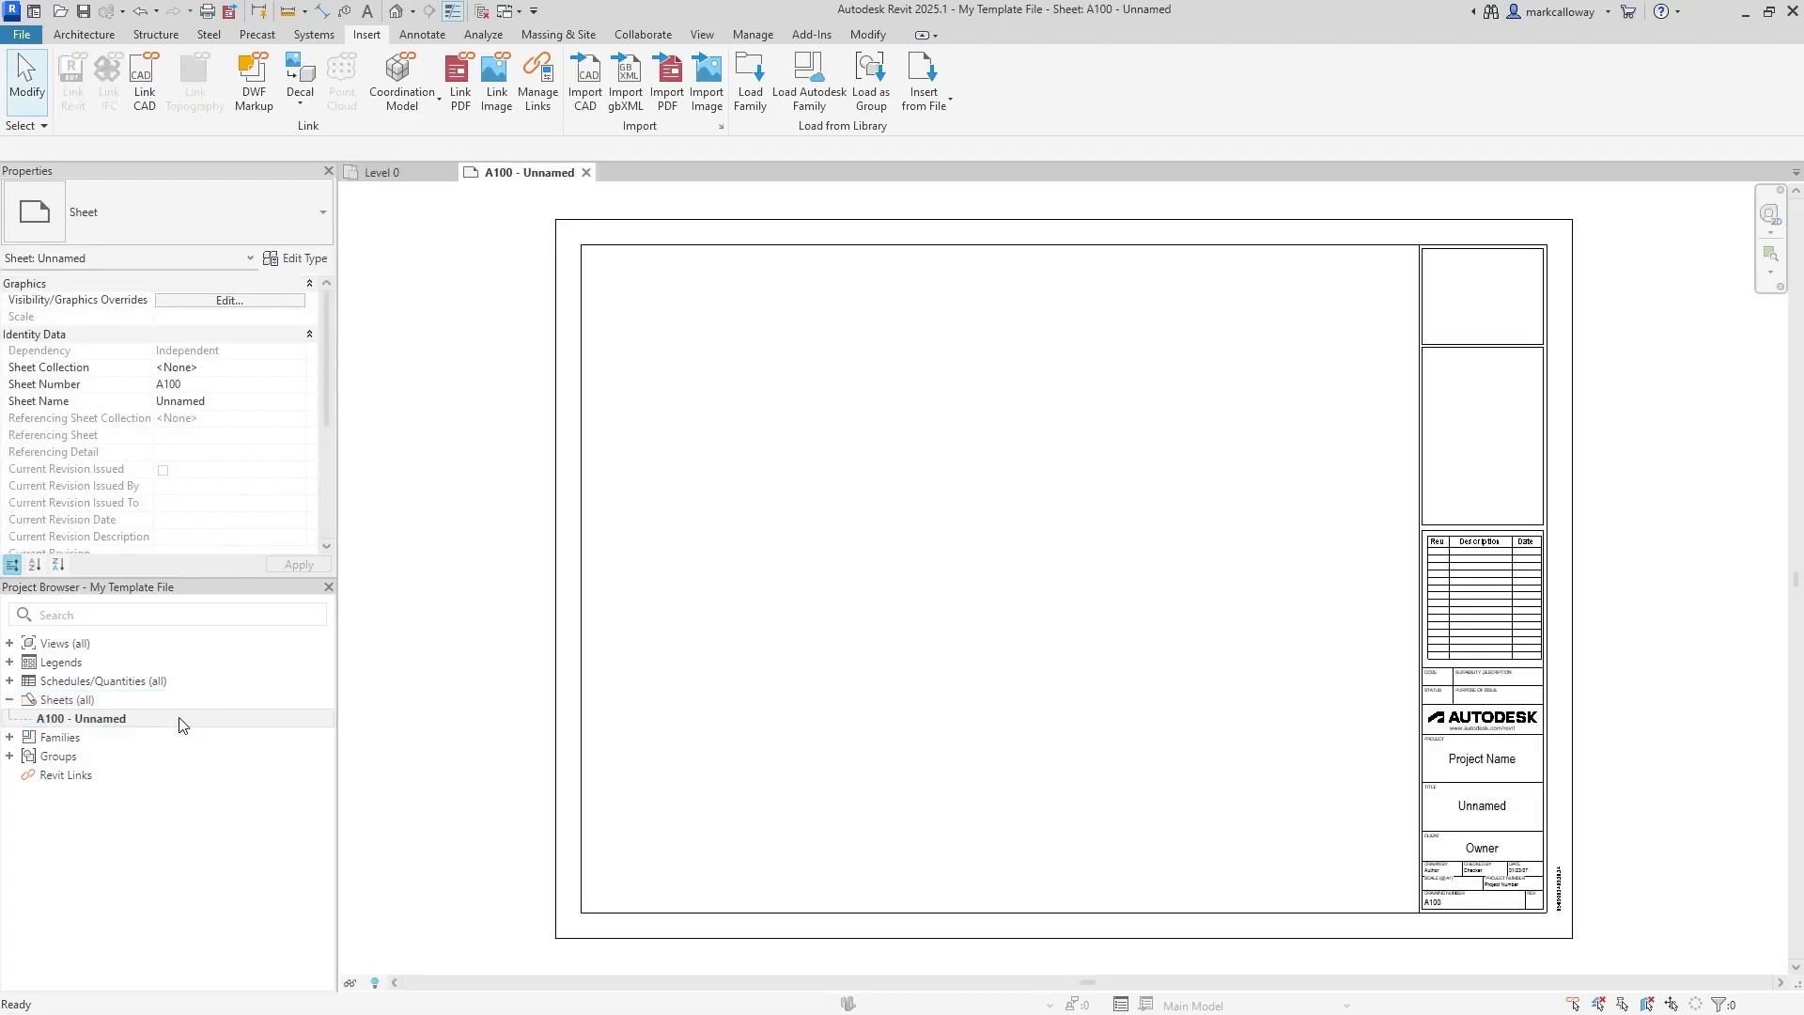
pyautogui.click(1446, 792)
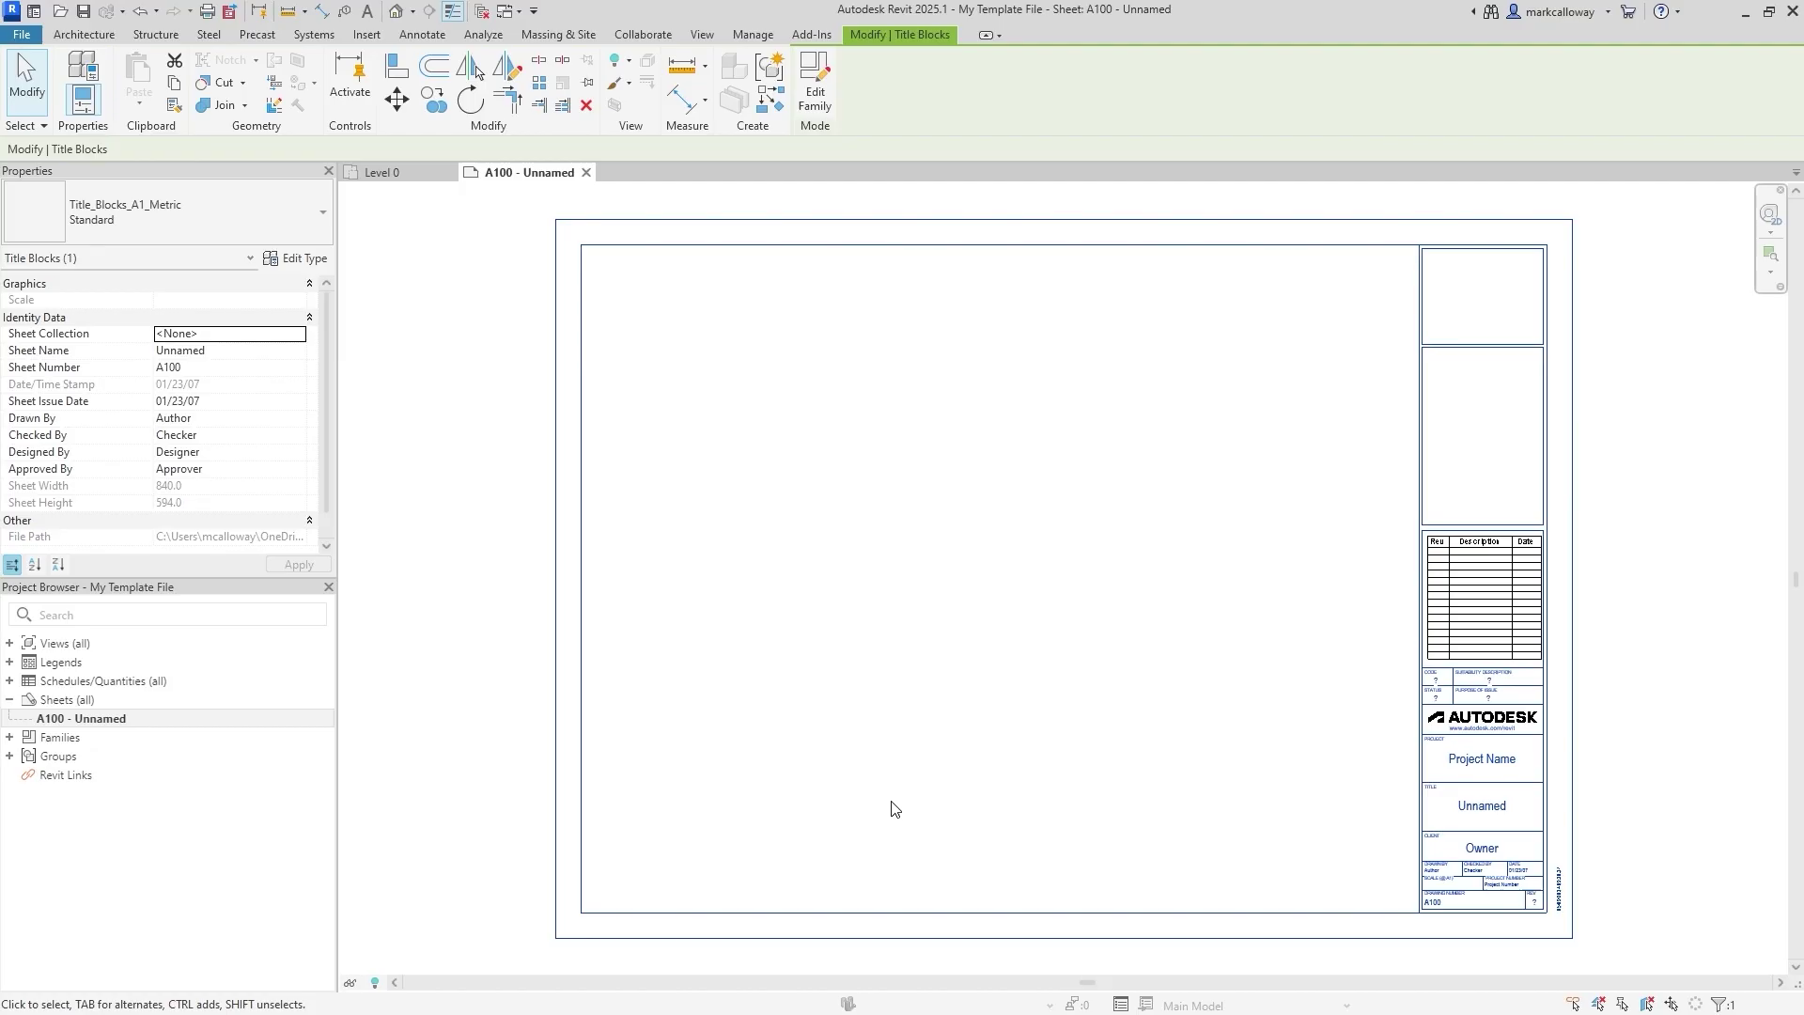
pyautogui.click(101, 700)
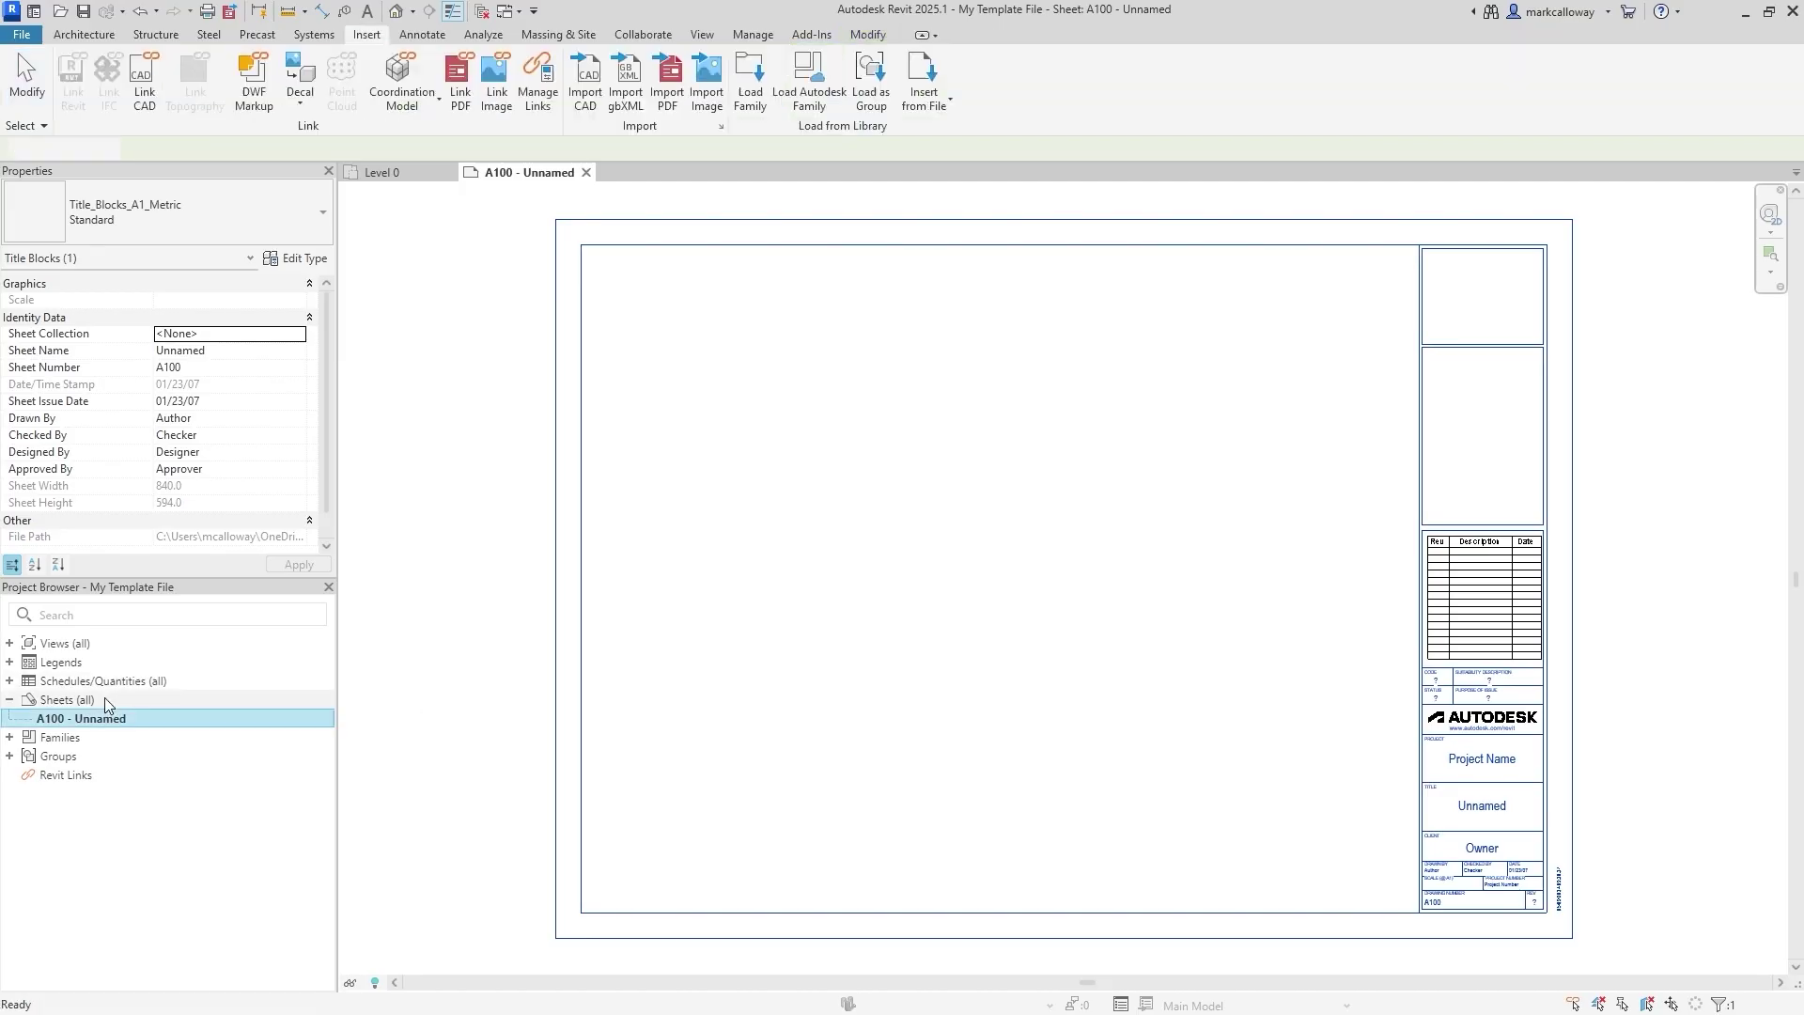
pyautogui.click(53, 719)
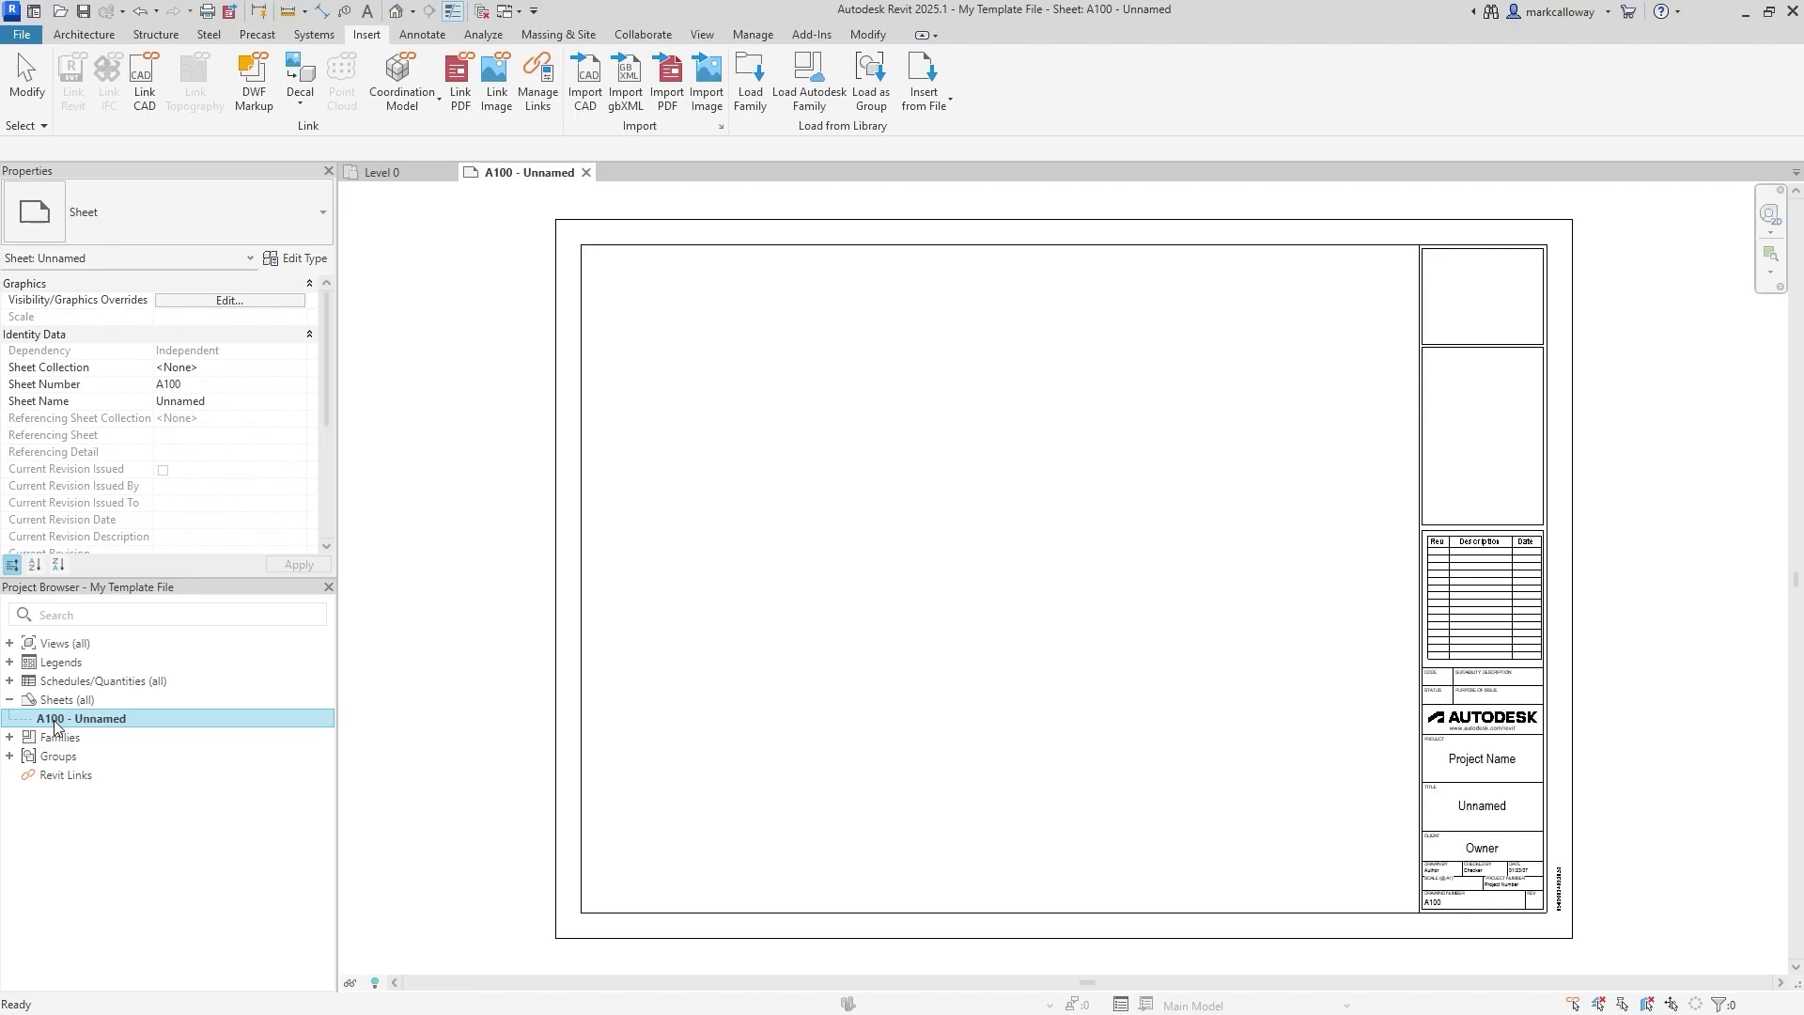
# Browse Schedules/Quantities, then expand Legends showing Door Legend, Key Plan and Keynote Legend
pyautogui.doubleClick(17, 697)
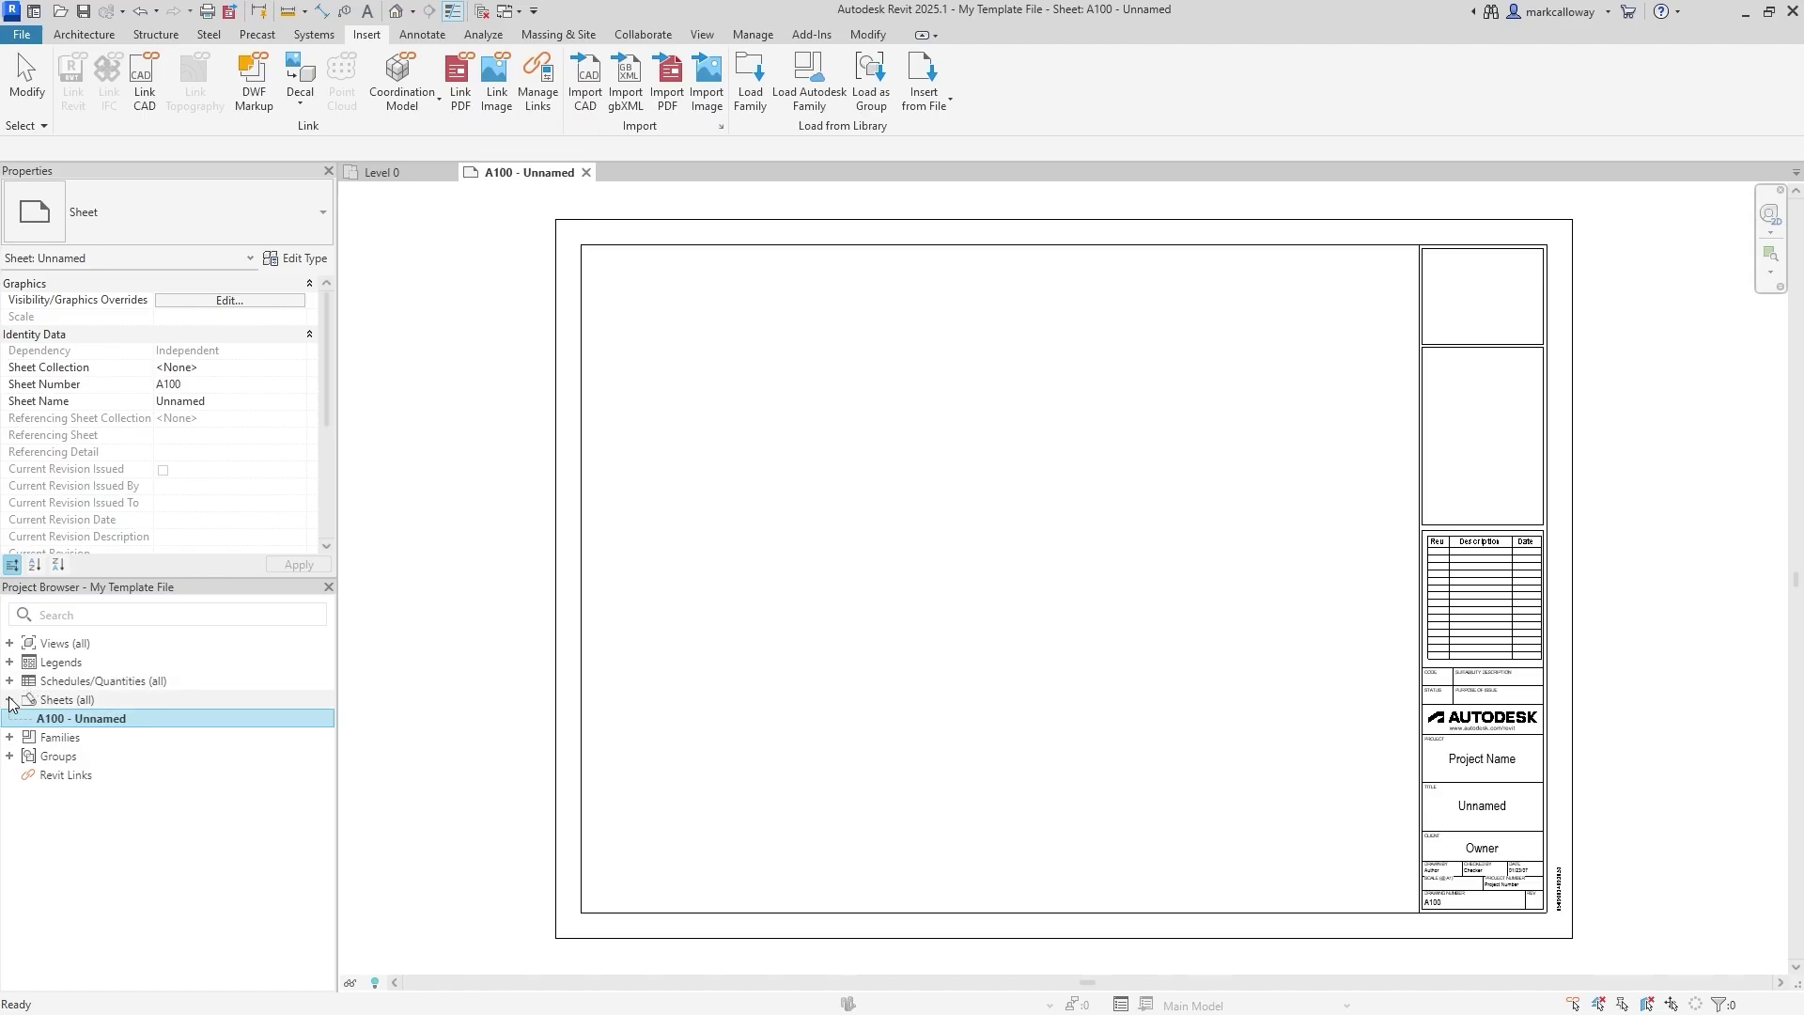
pyautogui.click(29, 682)
pyautogui.click(8, 681)
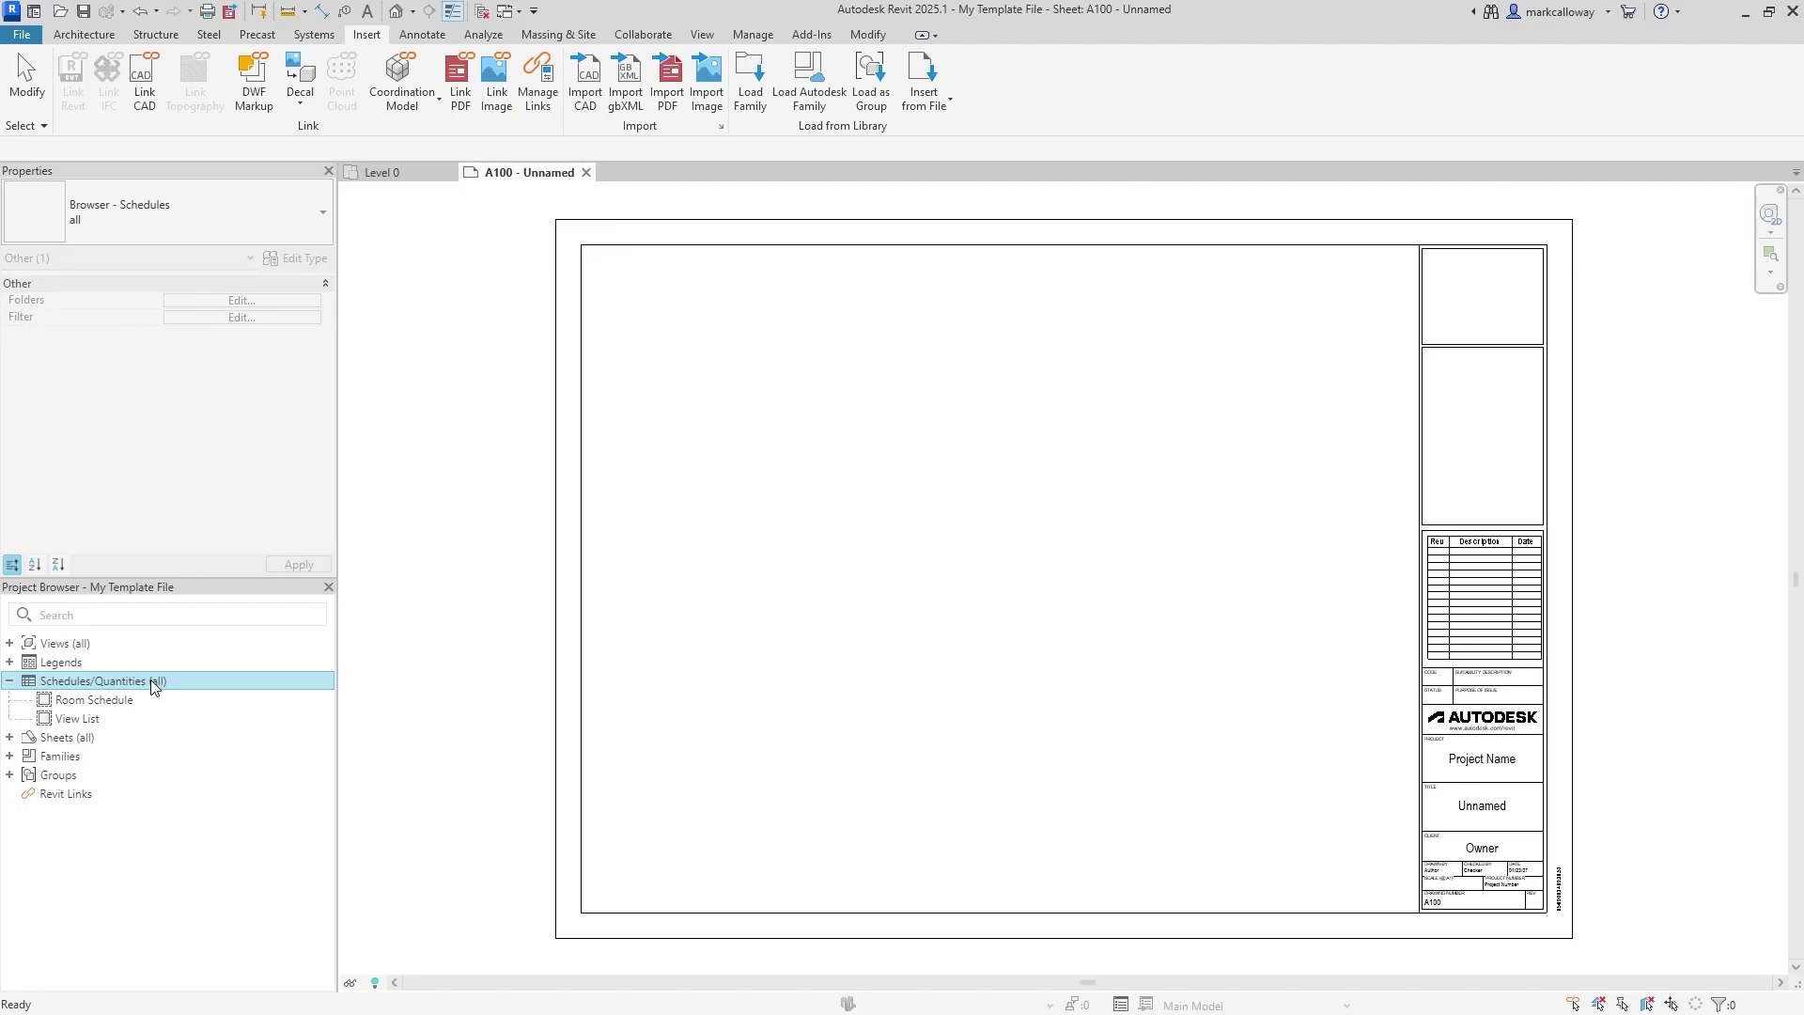
pyautogui.click(9, 680)
pyautogui.click(9, 661)
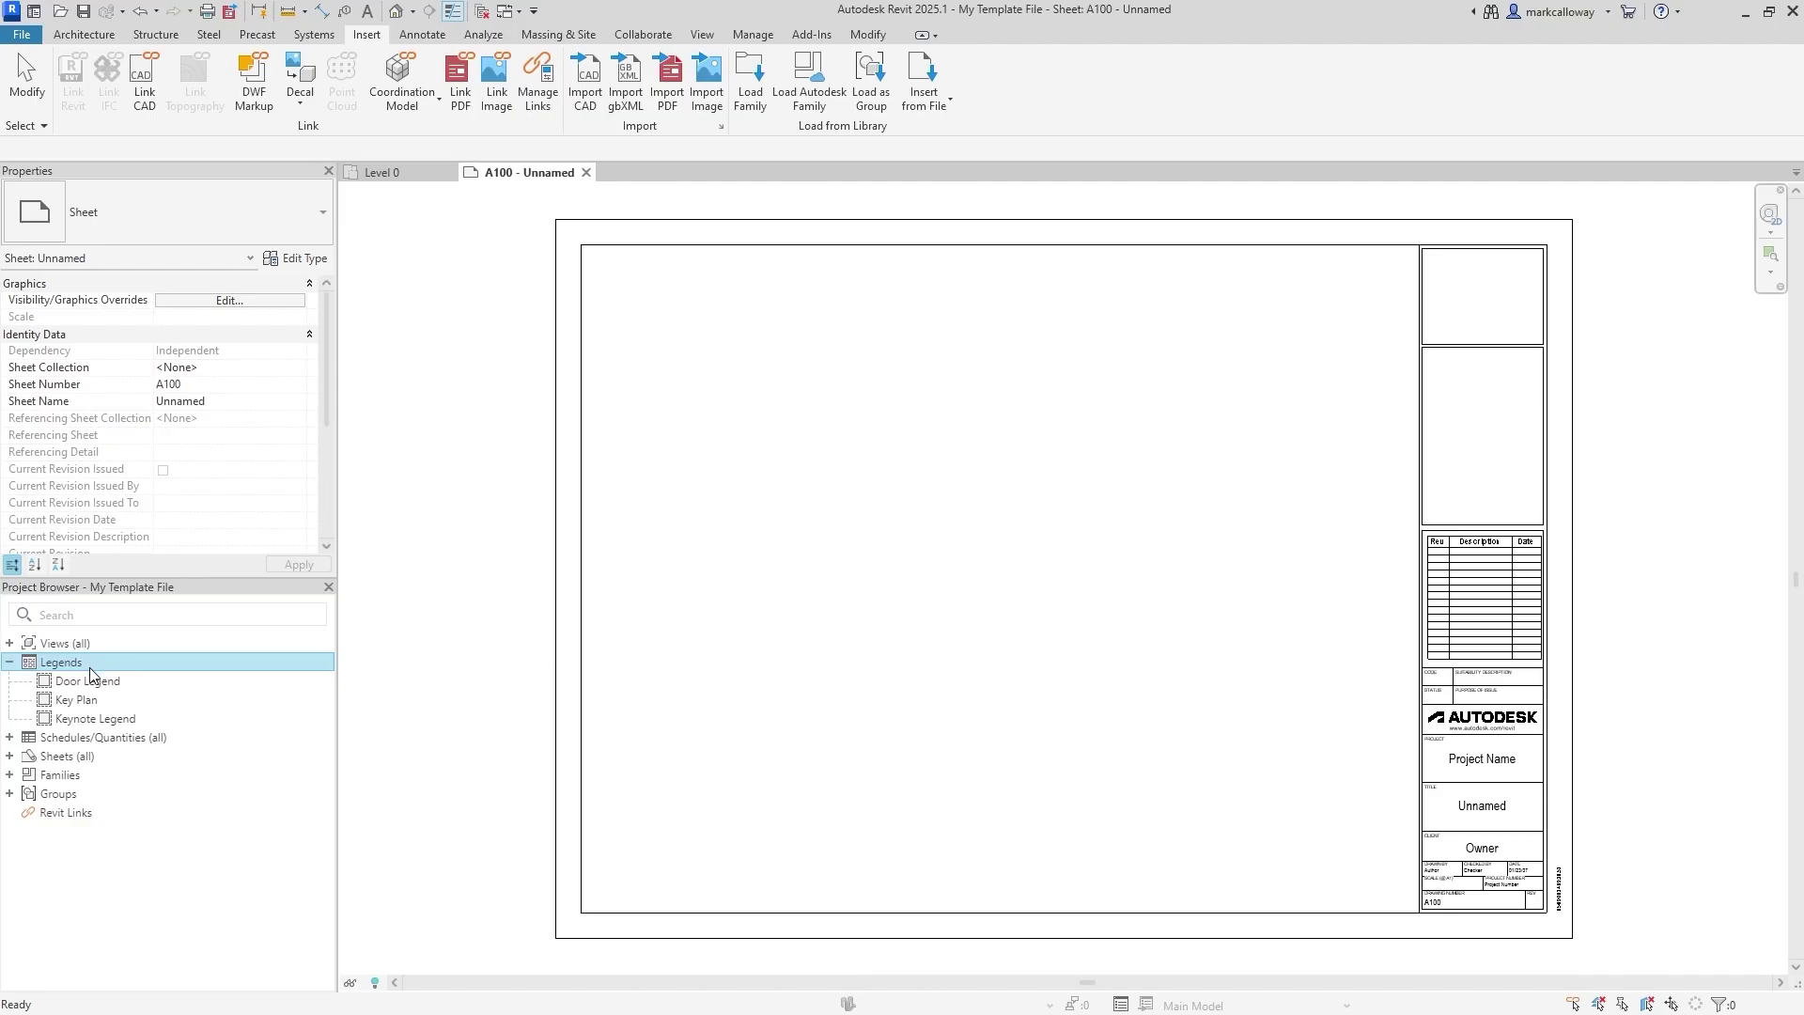
# Collapse Legends and expand Views (all) to list the Level 0, Level 1 and Site plans
pyautogui.click(10, 662)
pyautogui.click(10, 644)
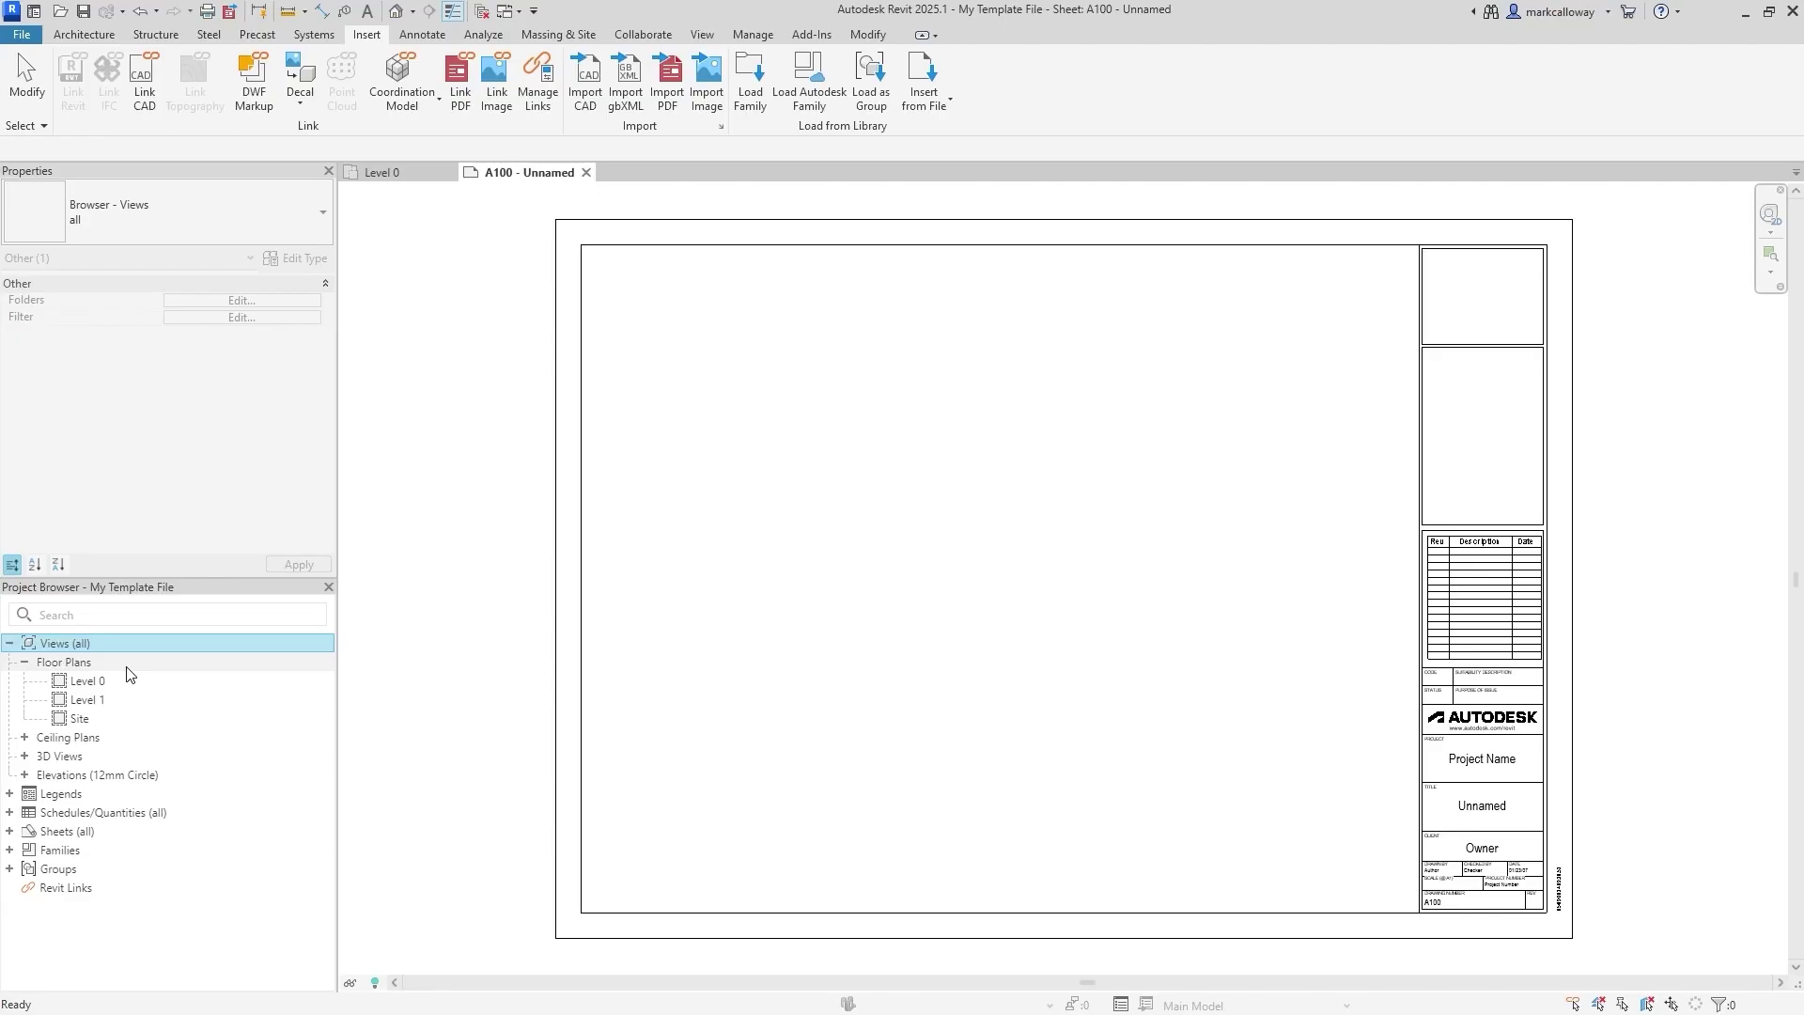
# Open the Level 0 floor plan and bring up its view properties
pyautogui.doubleClick(103, 685)
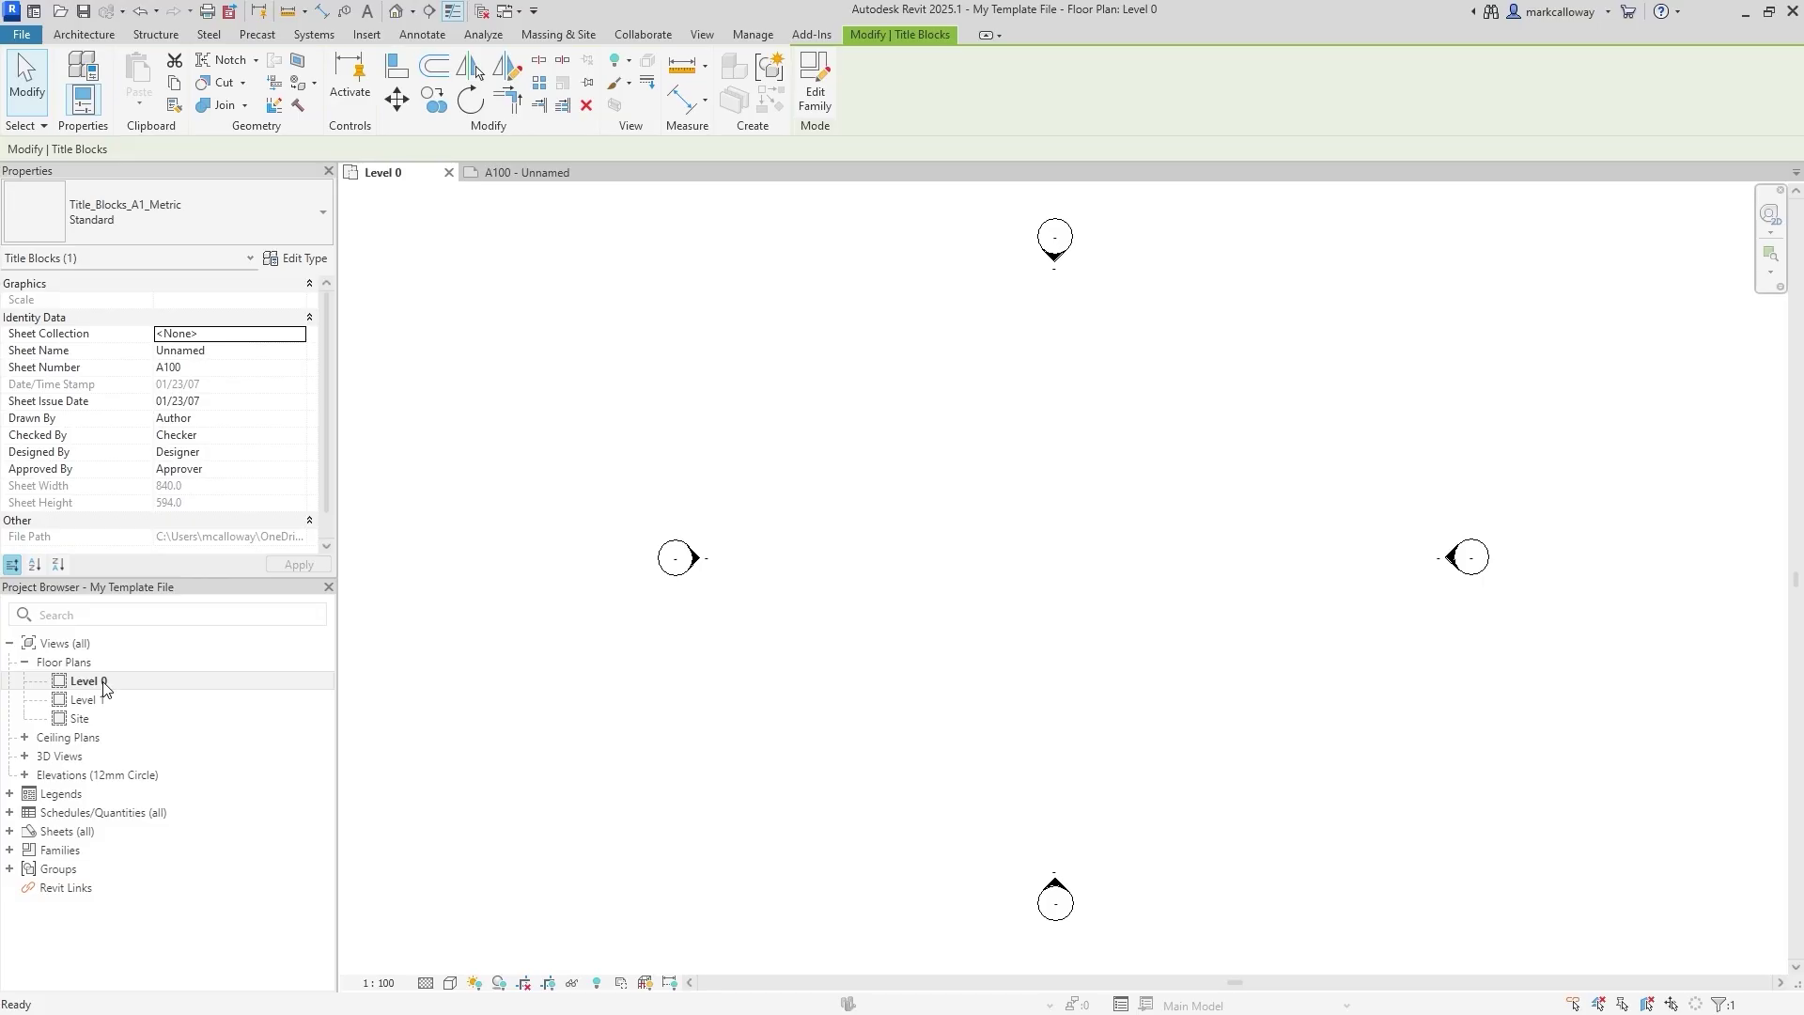
pyautogui.click(500, 366)
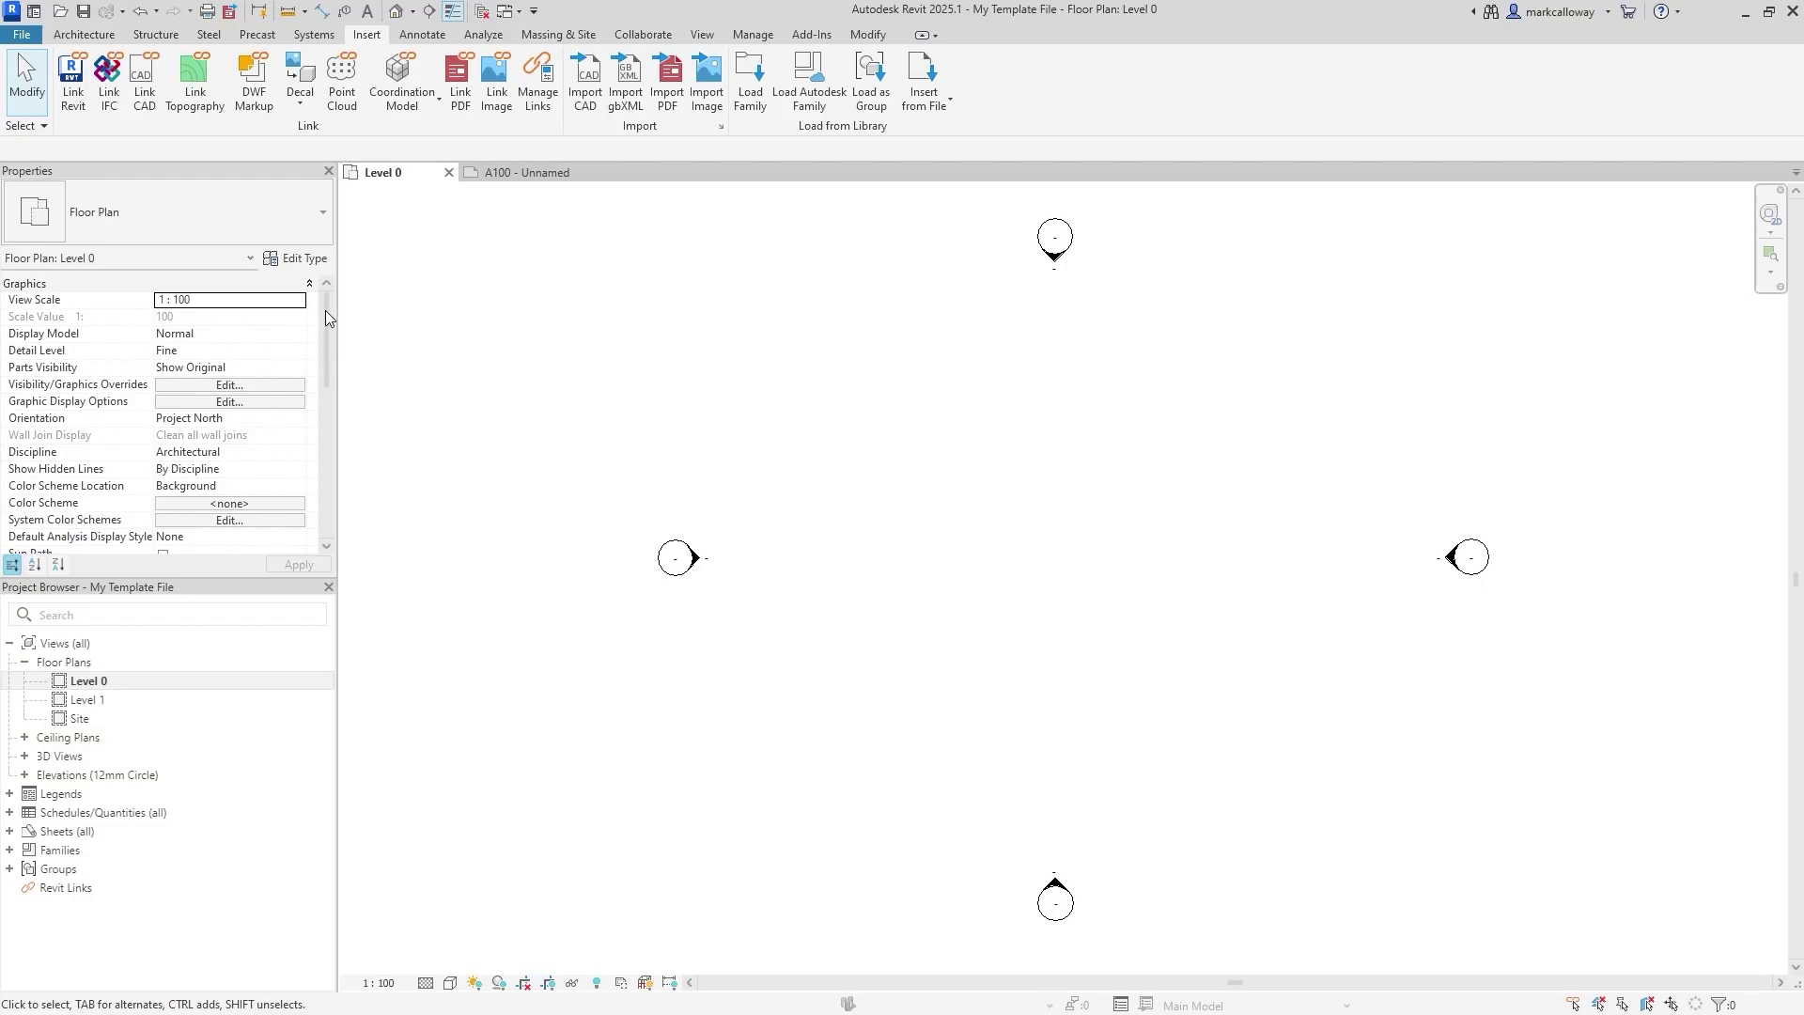
pyautogui.moveTo(325, 310); pyautogui.dragTo(316, 407)
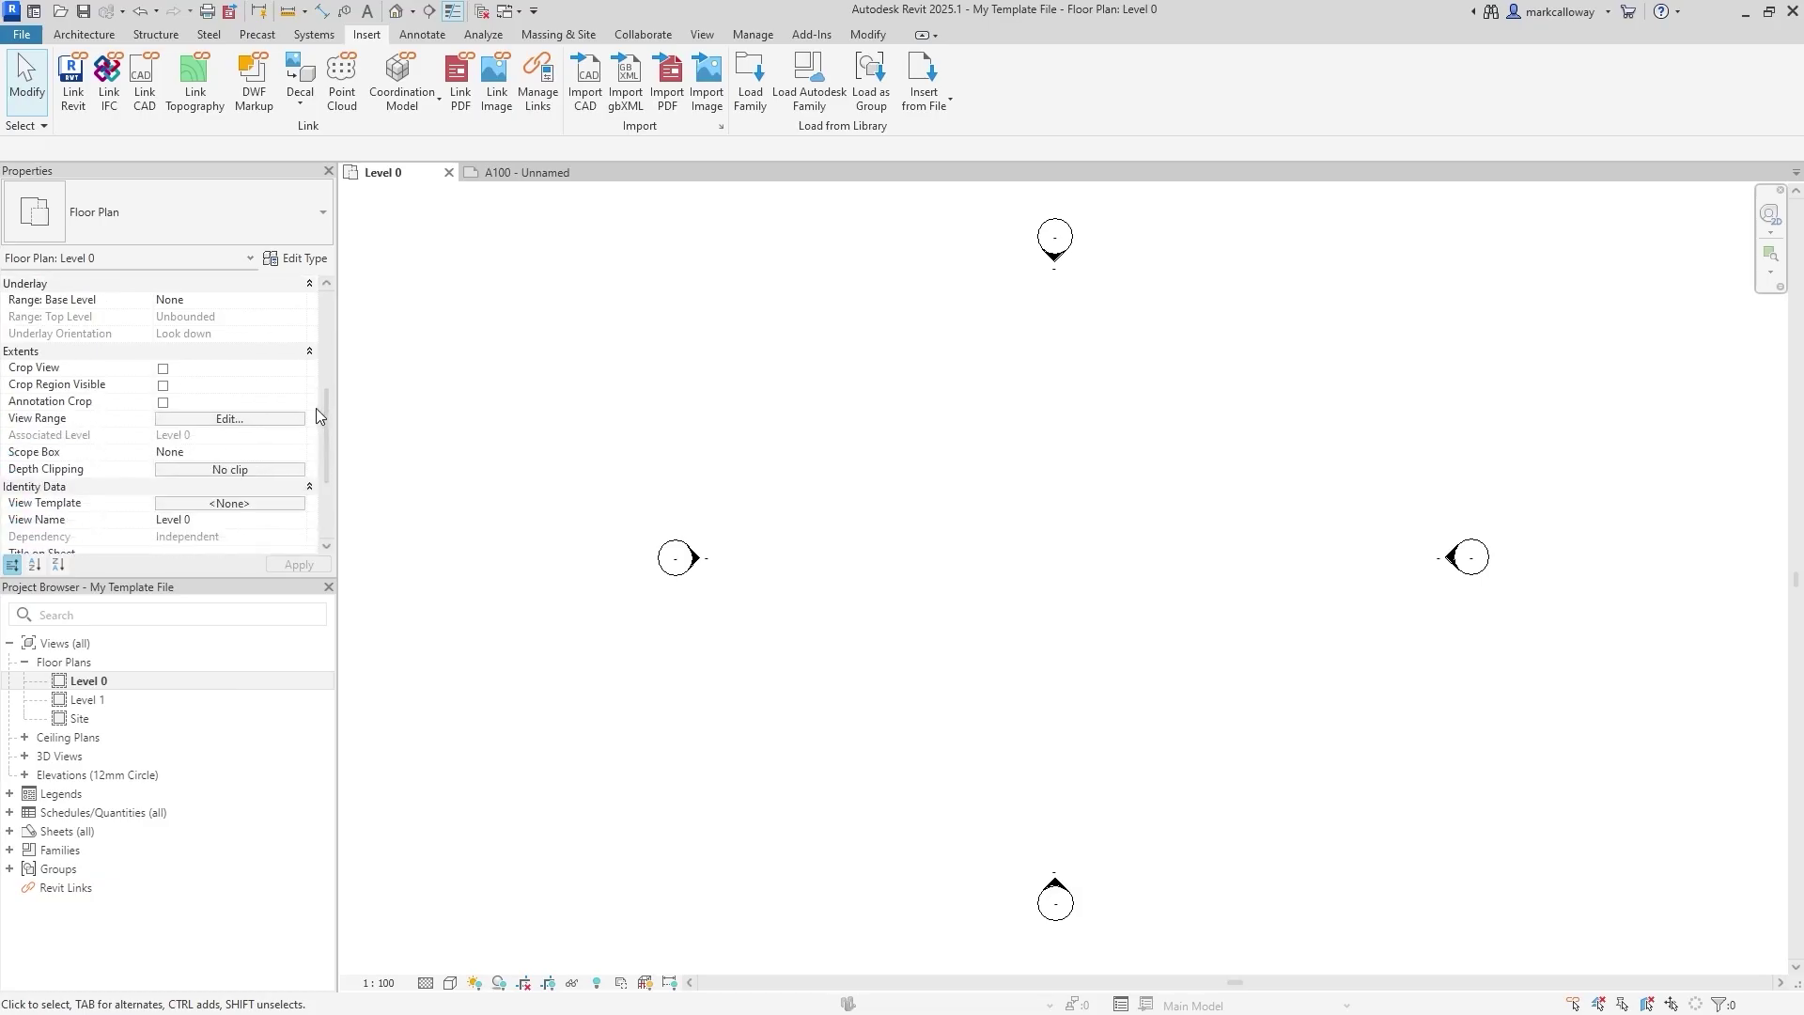
# Confirm Level 0's view template is <None>, then collapse Floor Plans and Views (all)
pyautogui.click(208, 504)
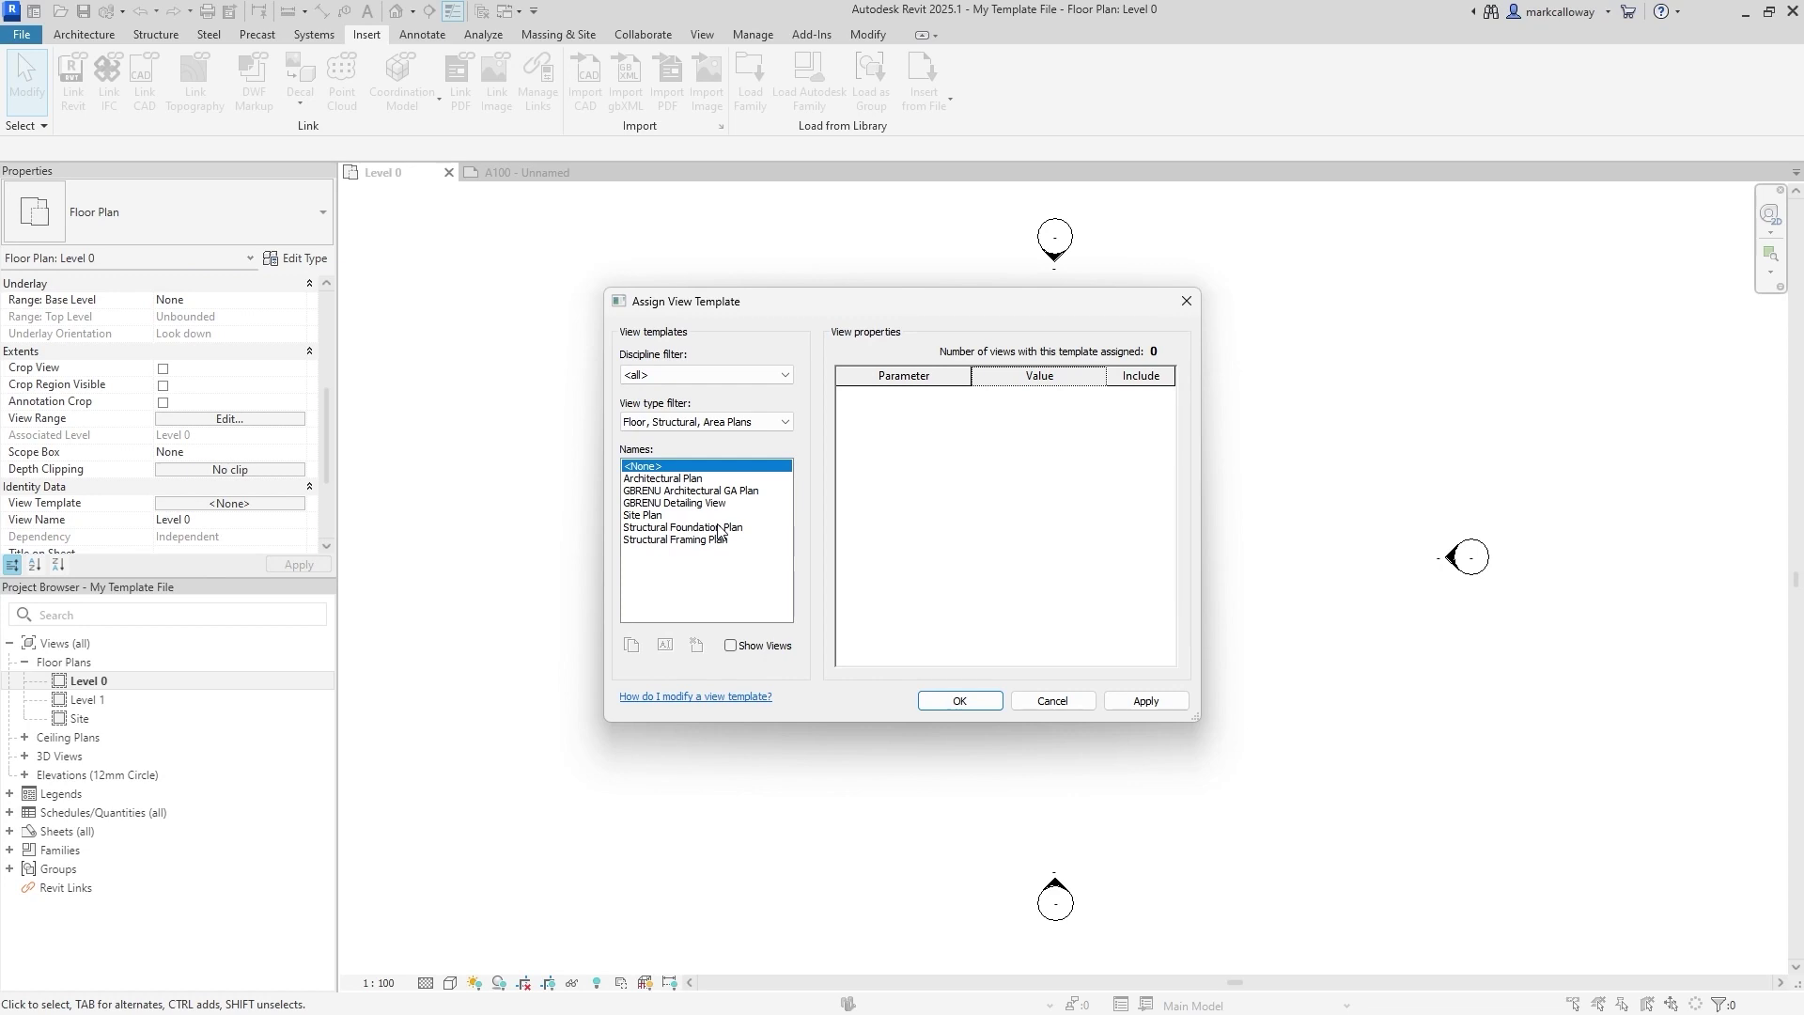
pyautogui.click(1076, 703)
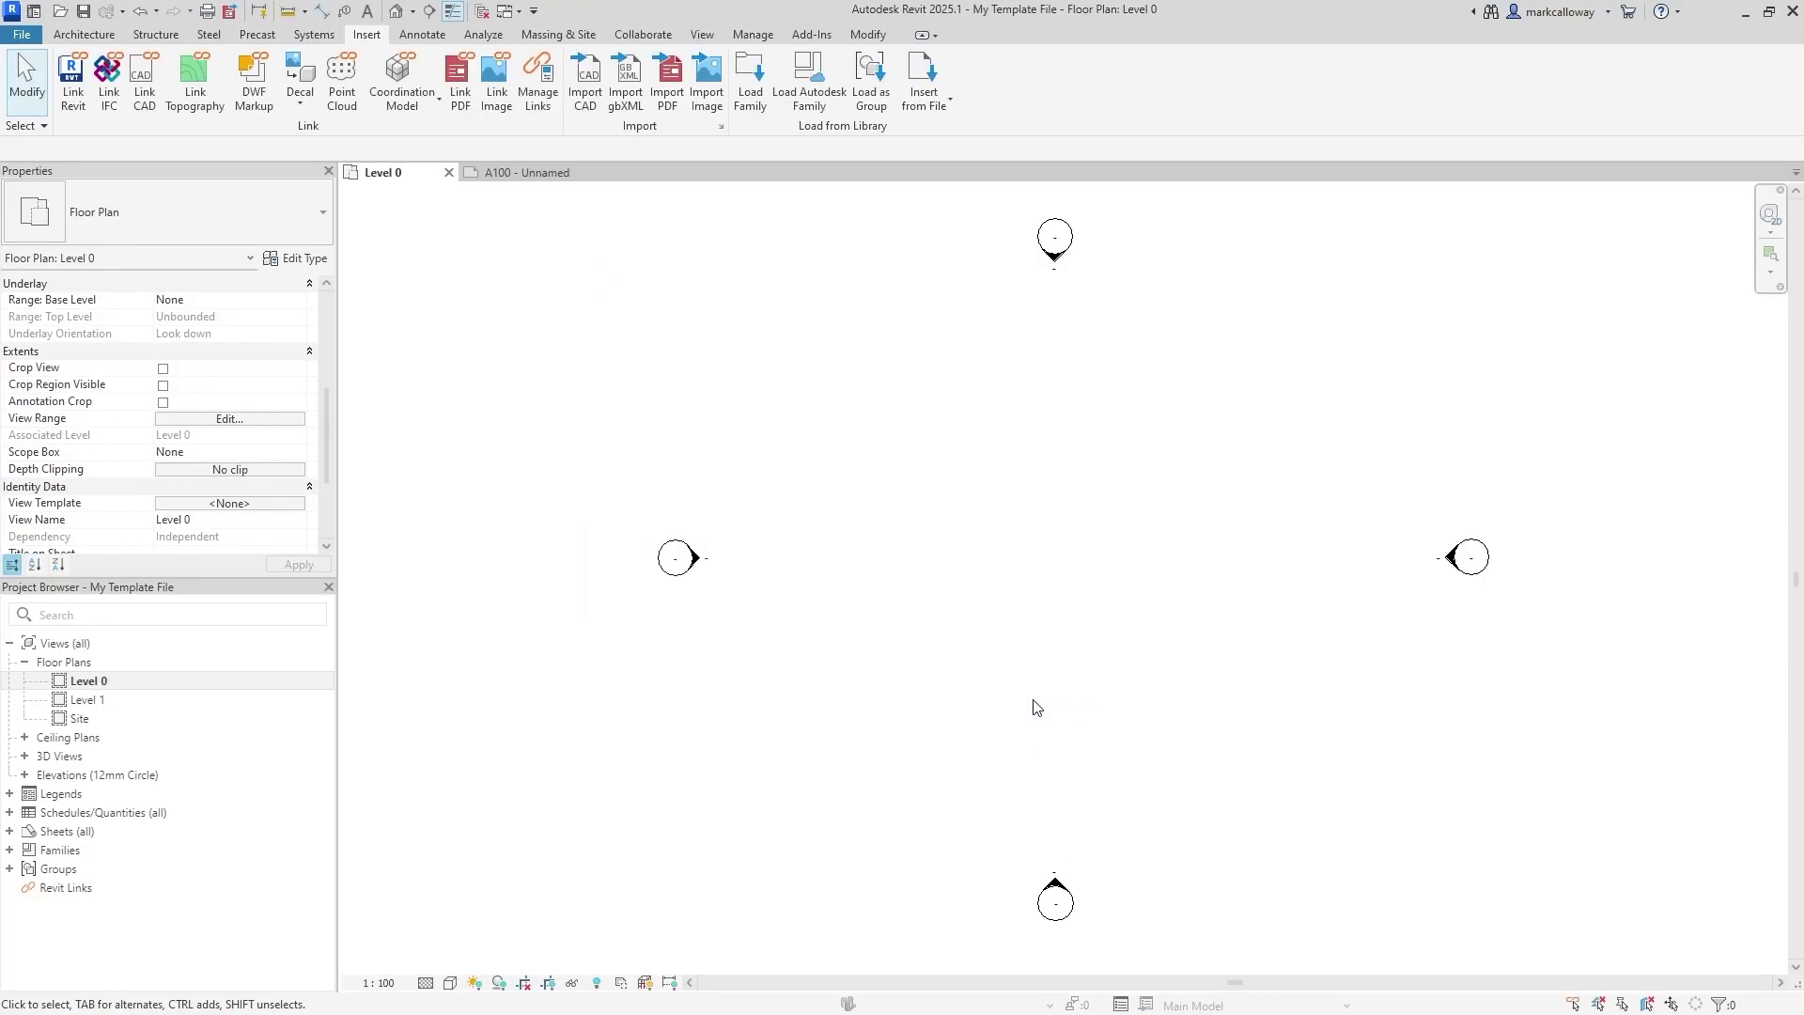
pyautogui.click(24, 661)
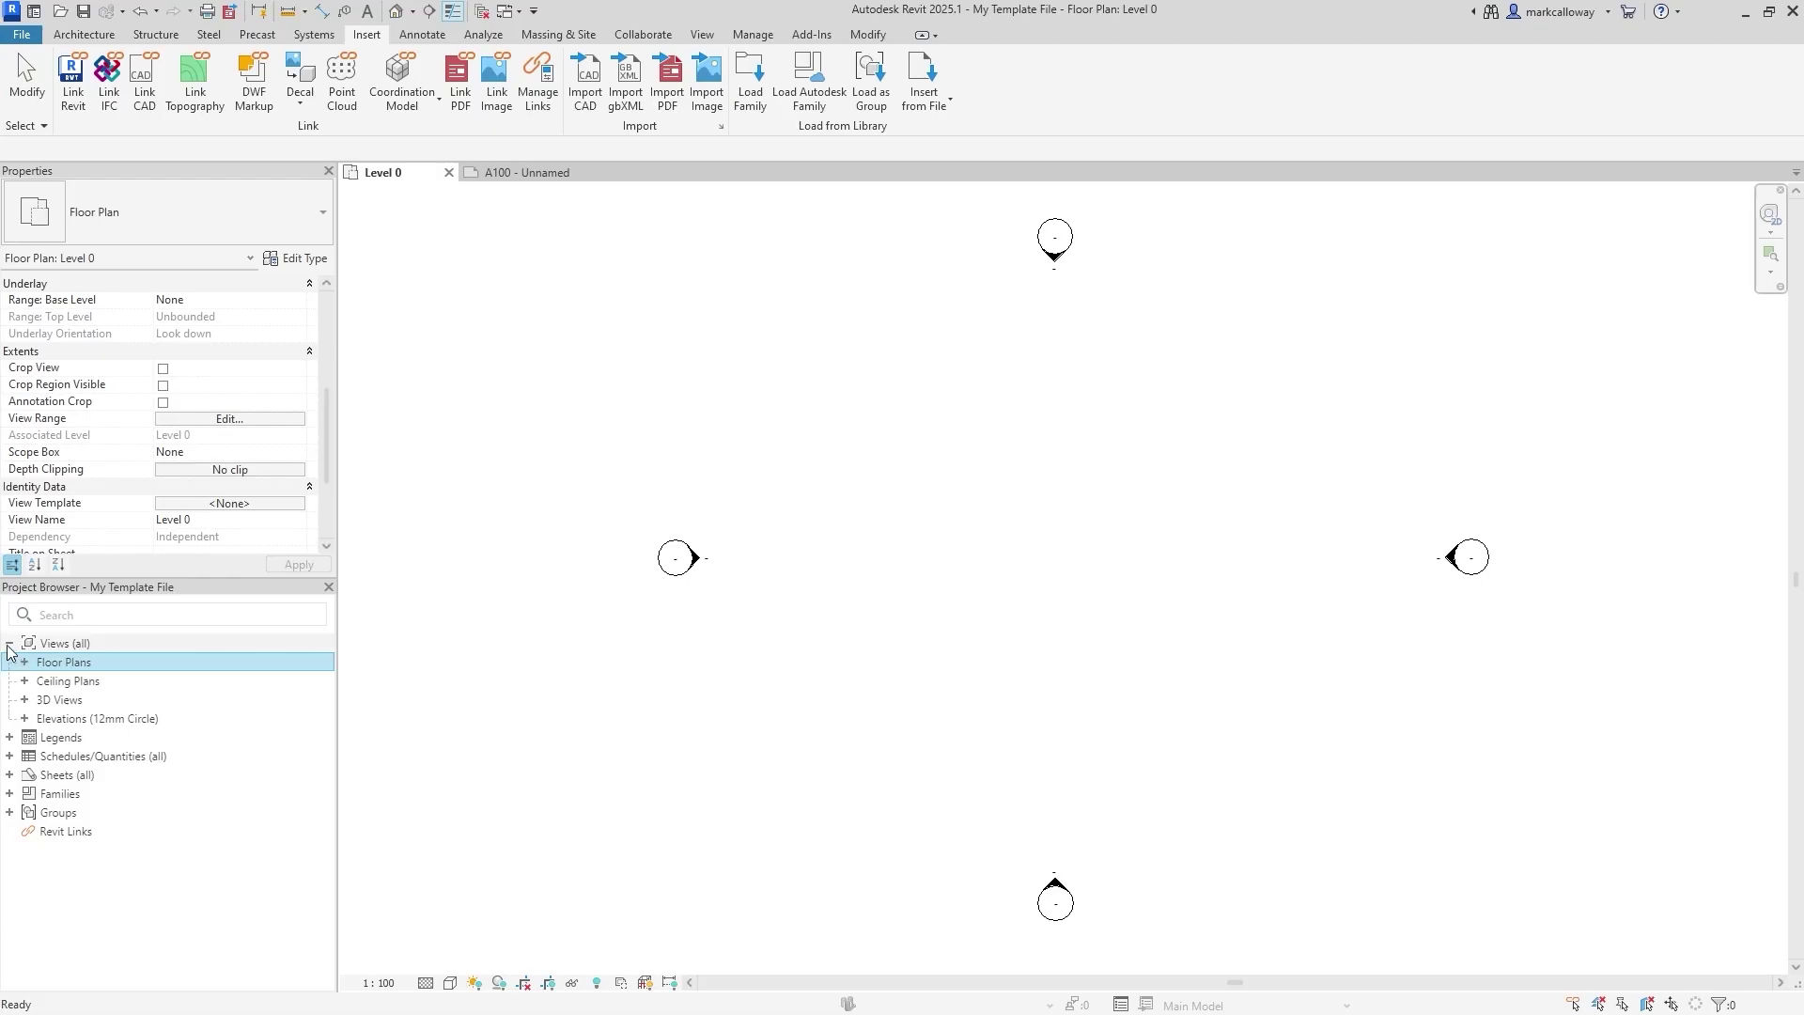
pyautogui.click(9, 644)
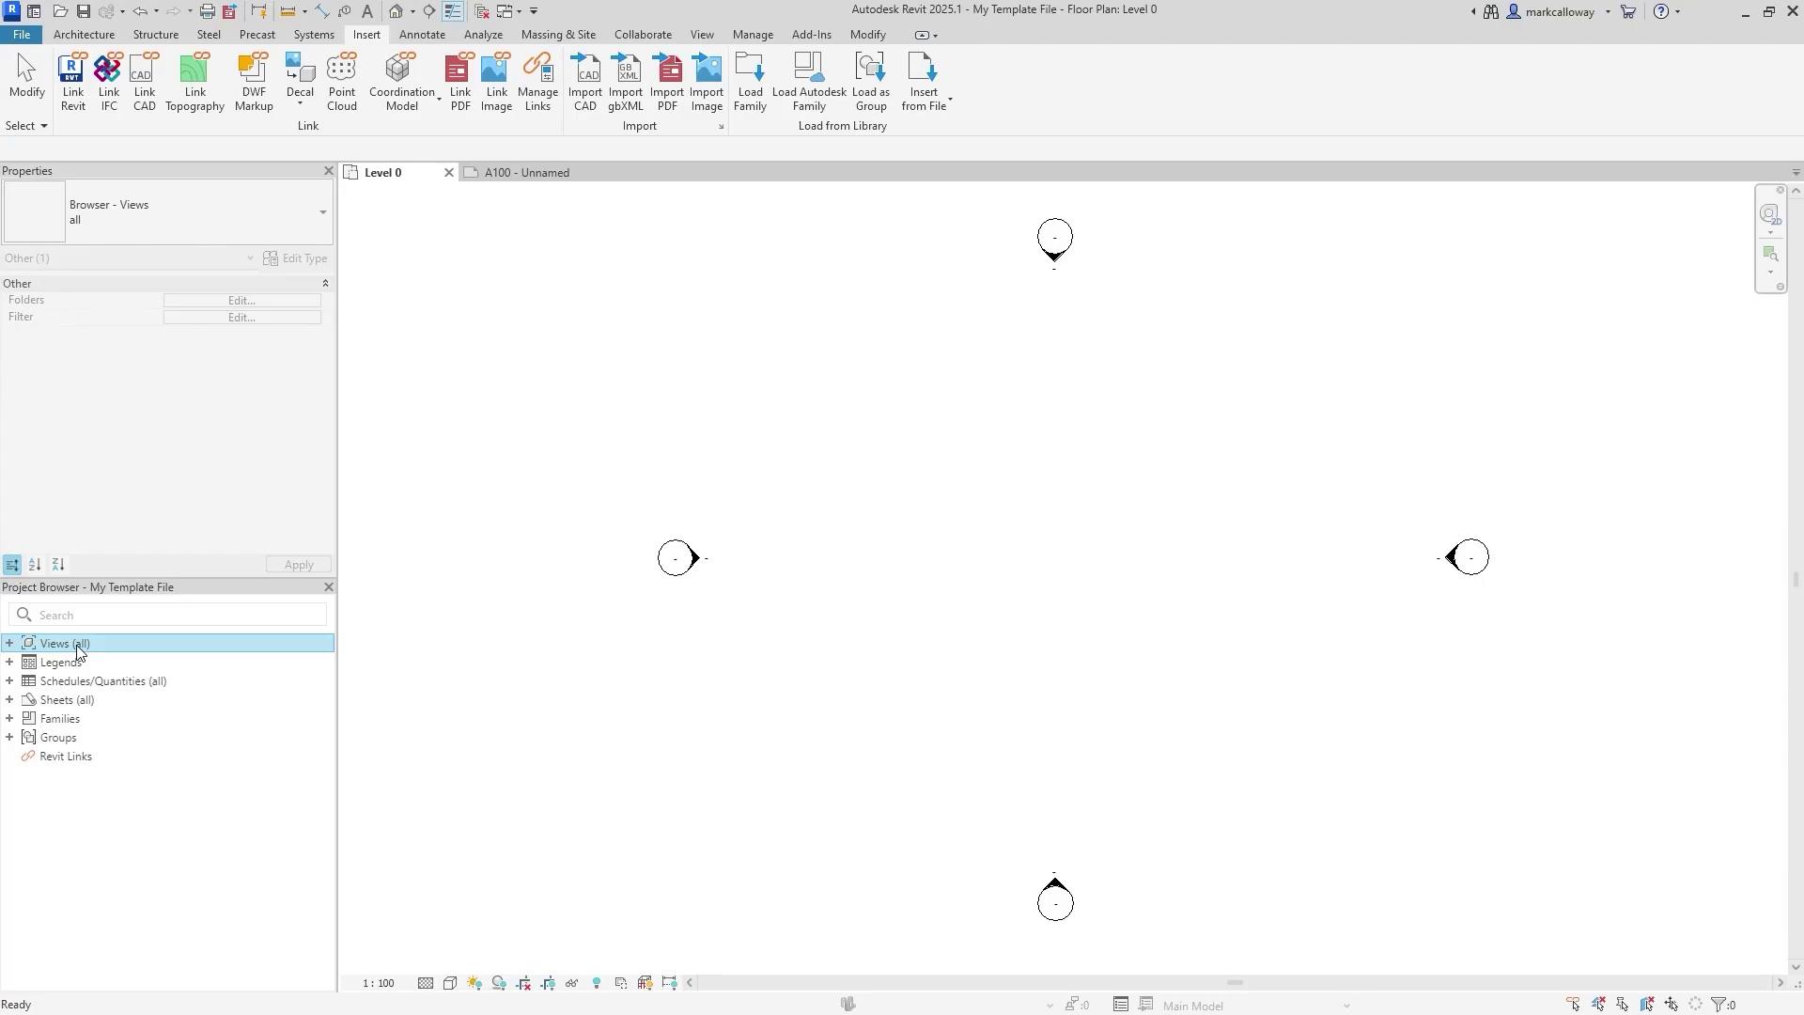
# Switch to the Manage tab to reach the project materials
pyautogui.click(753, 35)
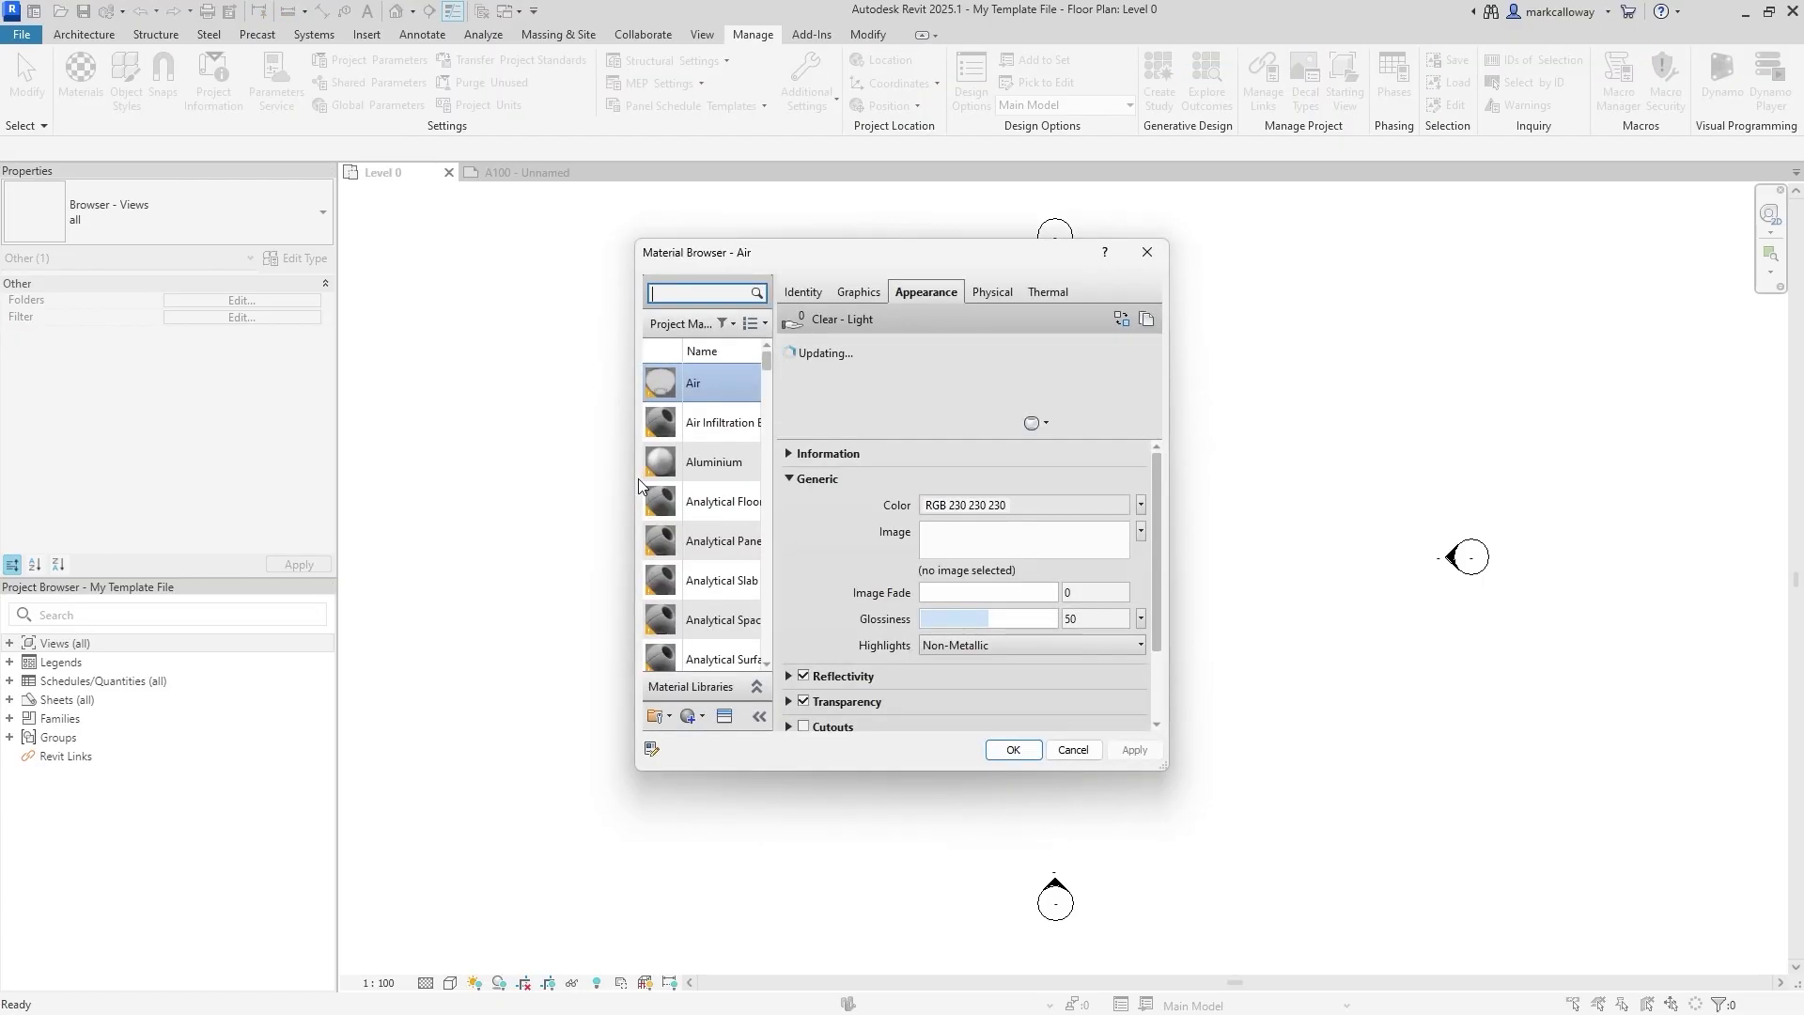
# Widen the Material Browser, inspect Analytical Spaces and Aluminium, then cancel without changes
pyautogui.moveTo(632, 479); pyautogui.dragTo(413, 479)
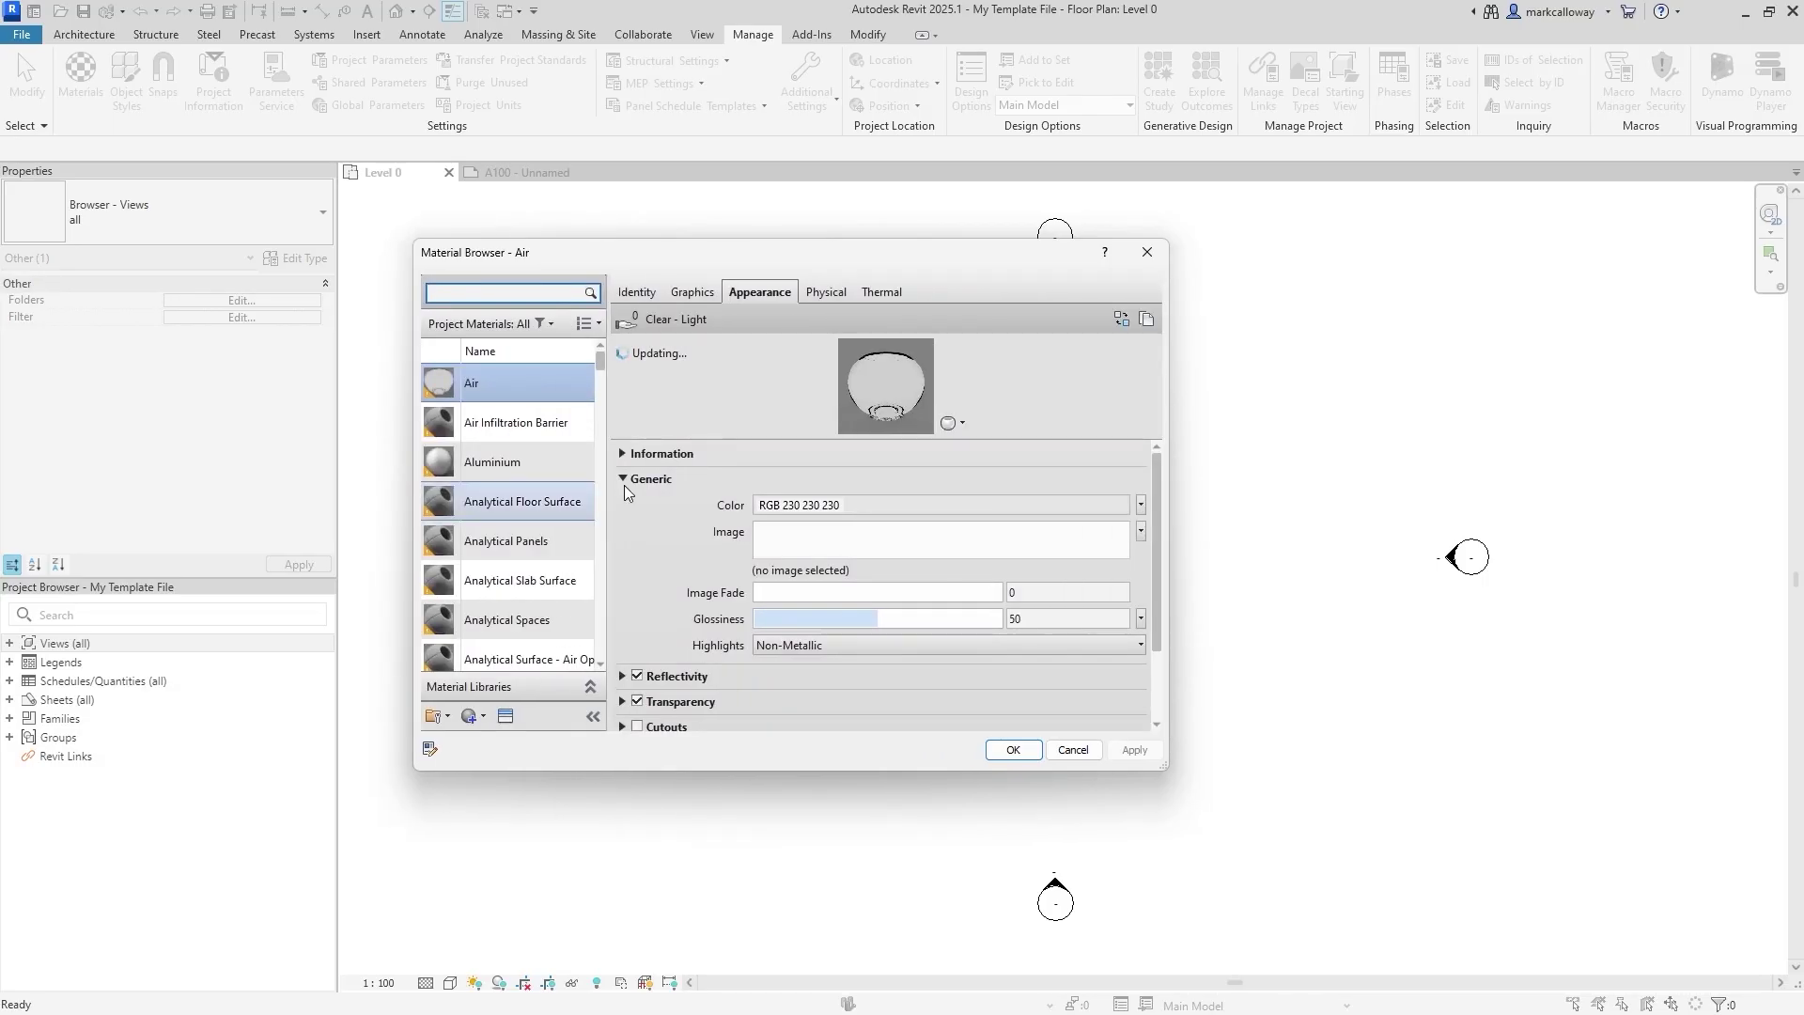
pyautogui.moveTo(732, 478); pyautogui.dragTo(818, 478)
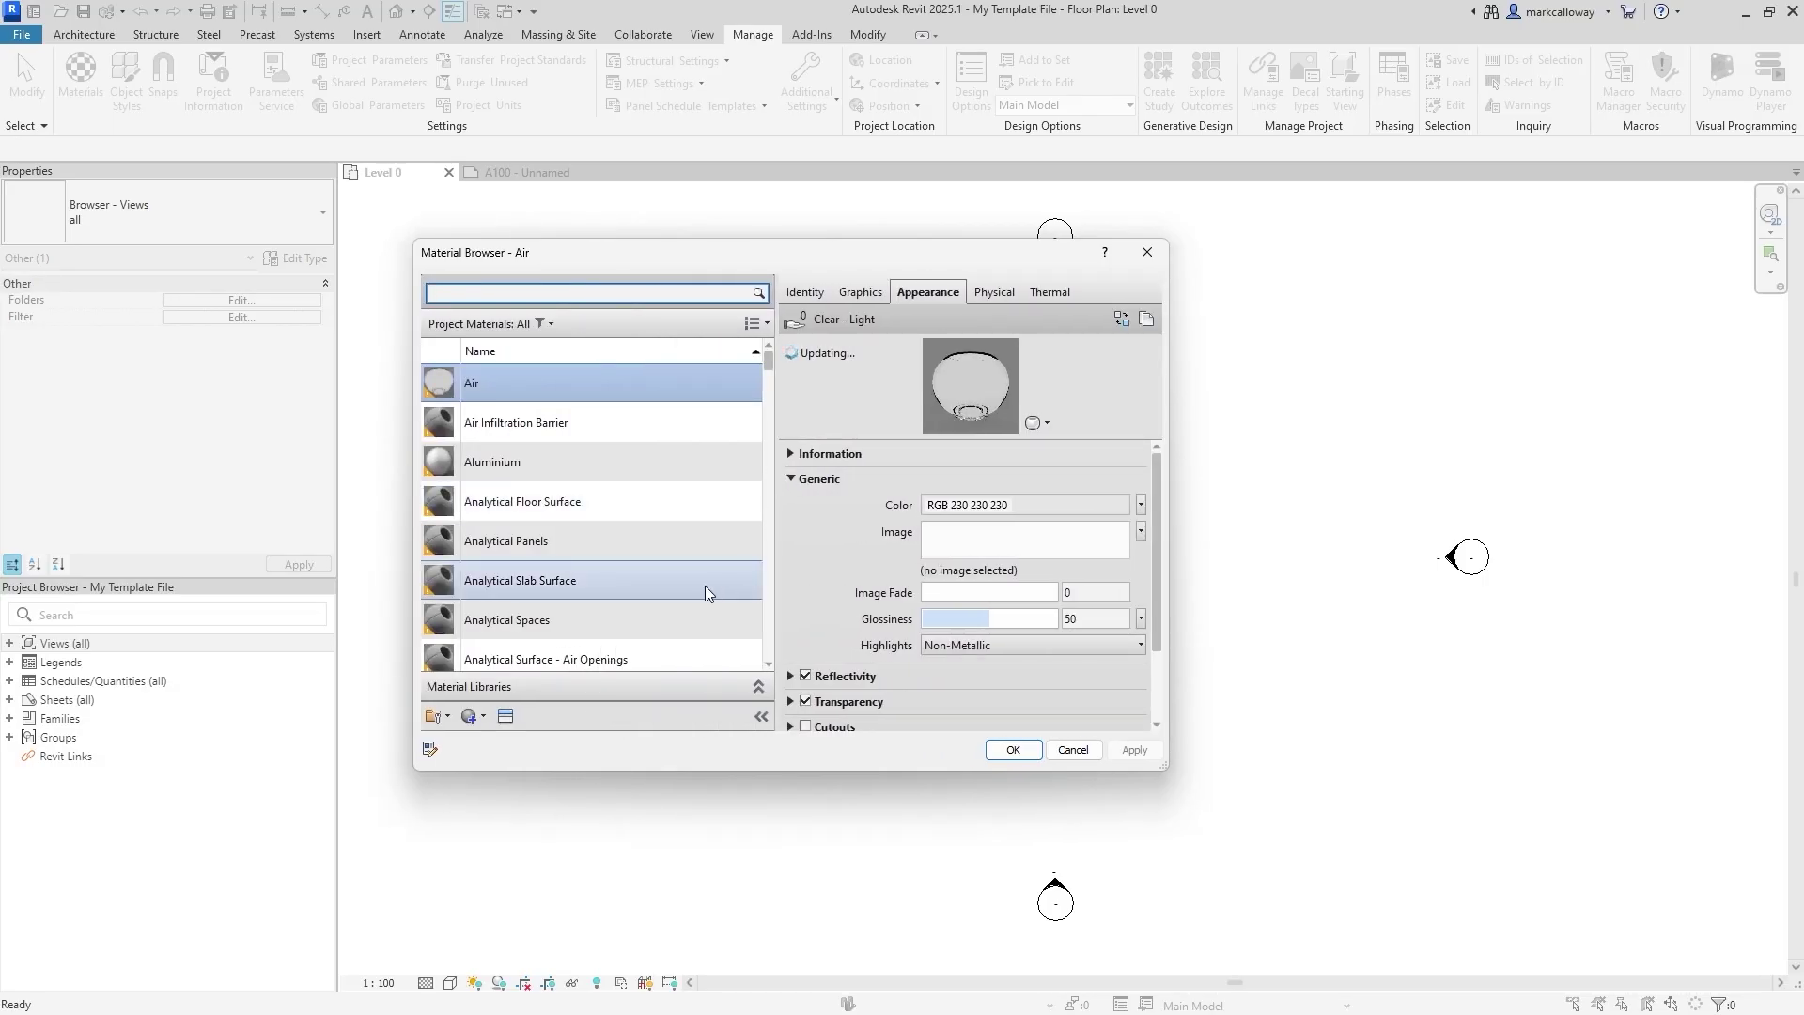
pyautogui.click(637, 611)
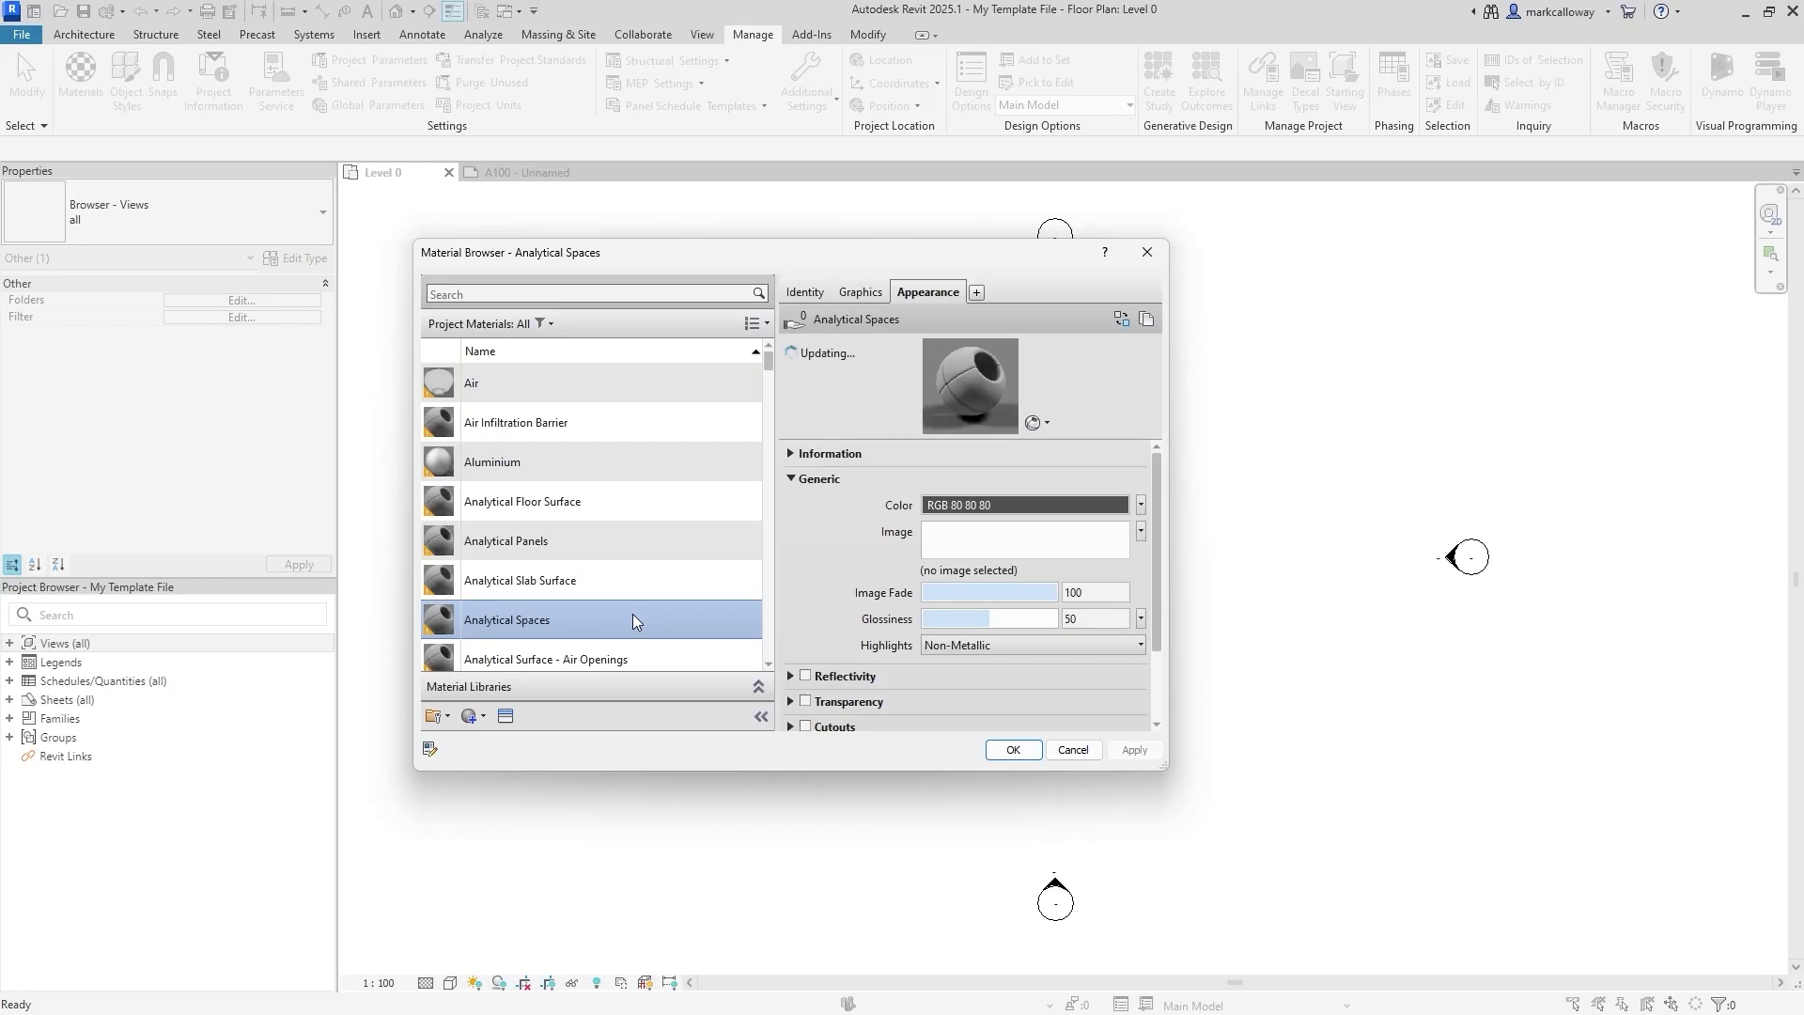
pyautogui.click(582, 461)
pyautogui.rightClick(560, 444)
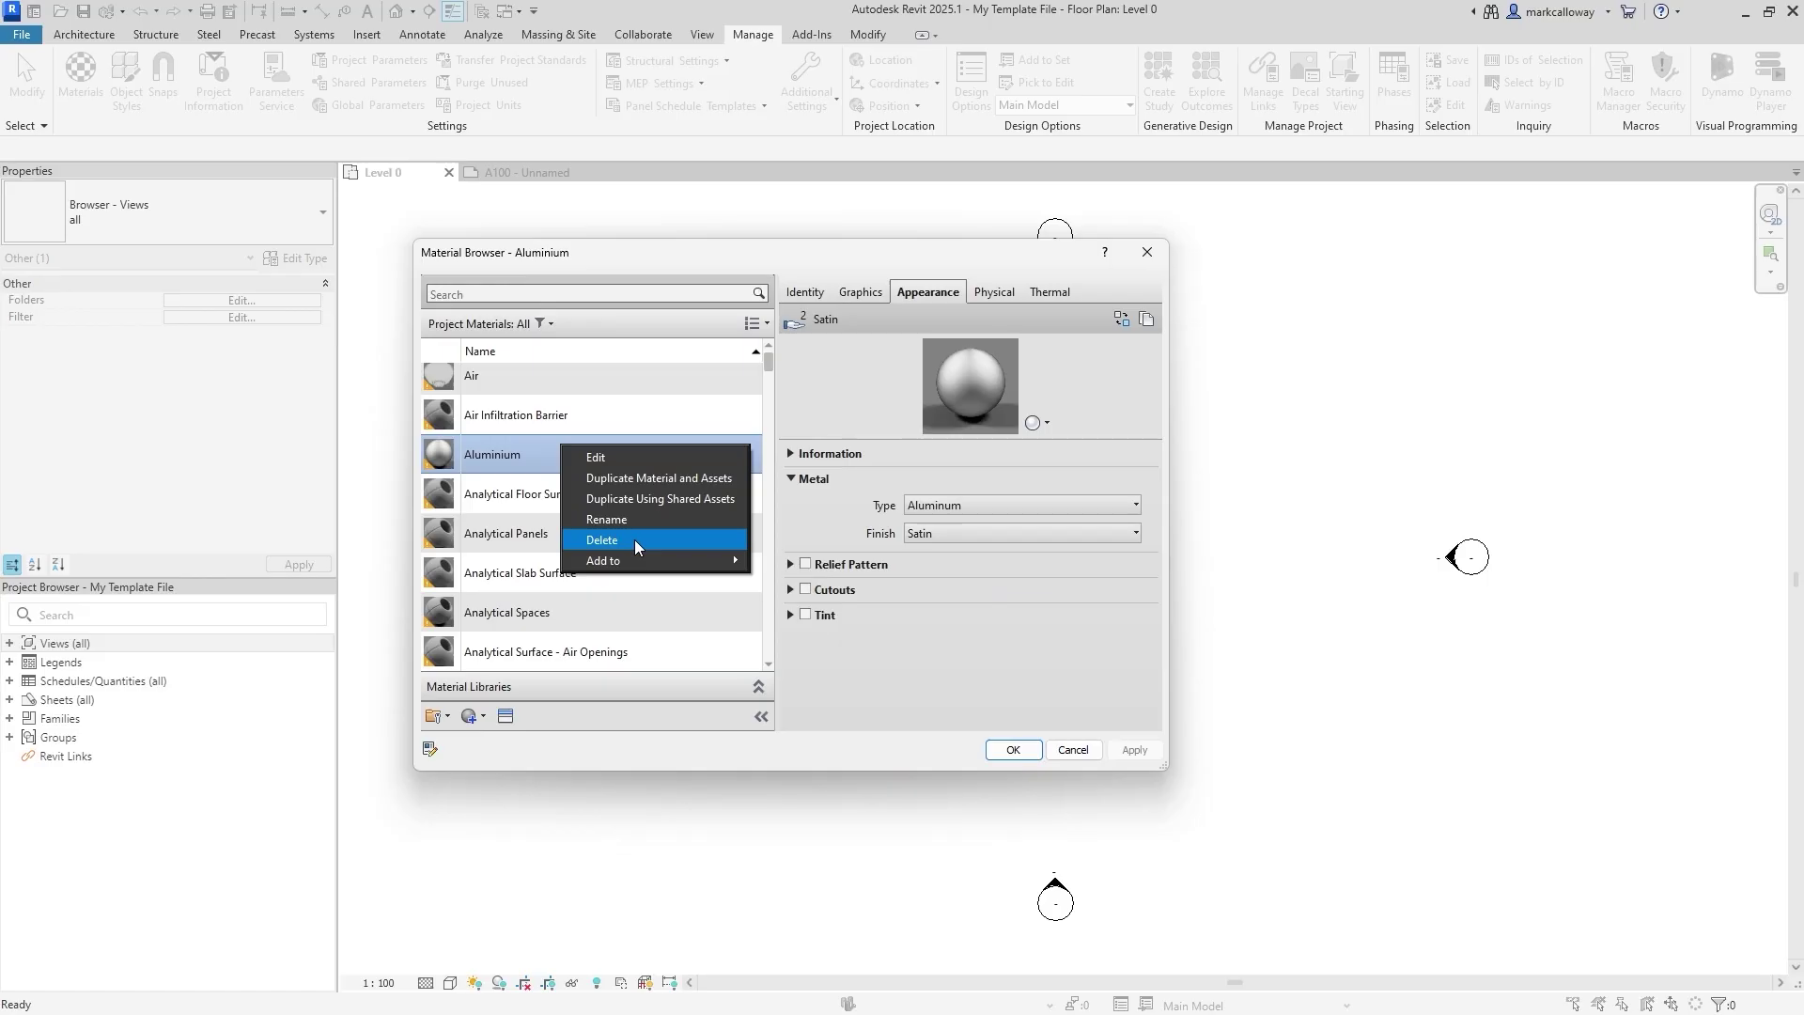
pyautogui.click(480, 458)
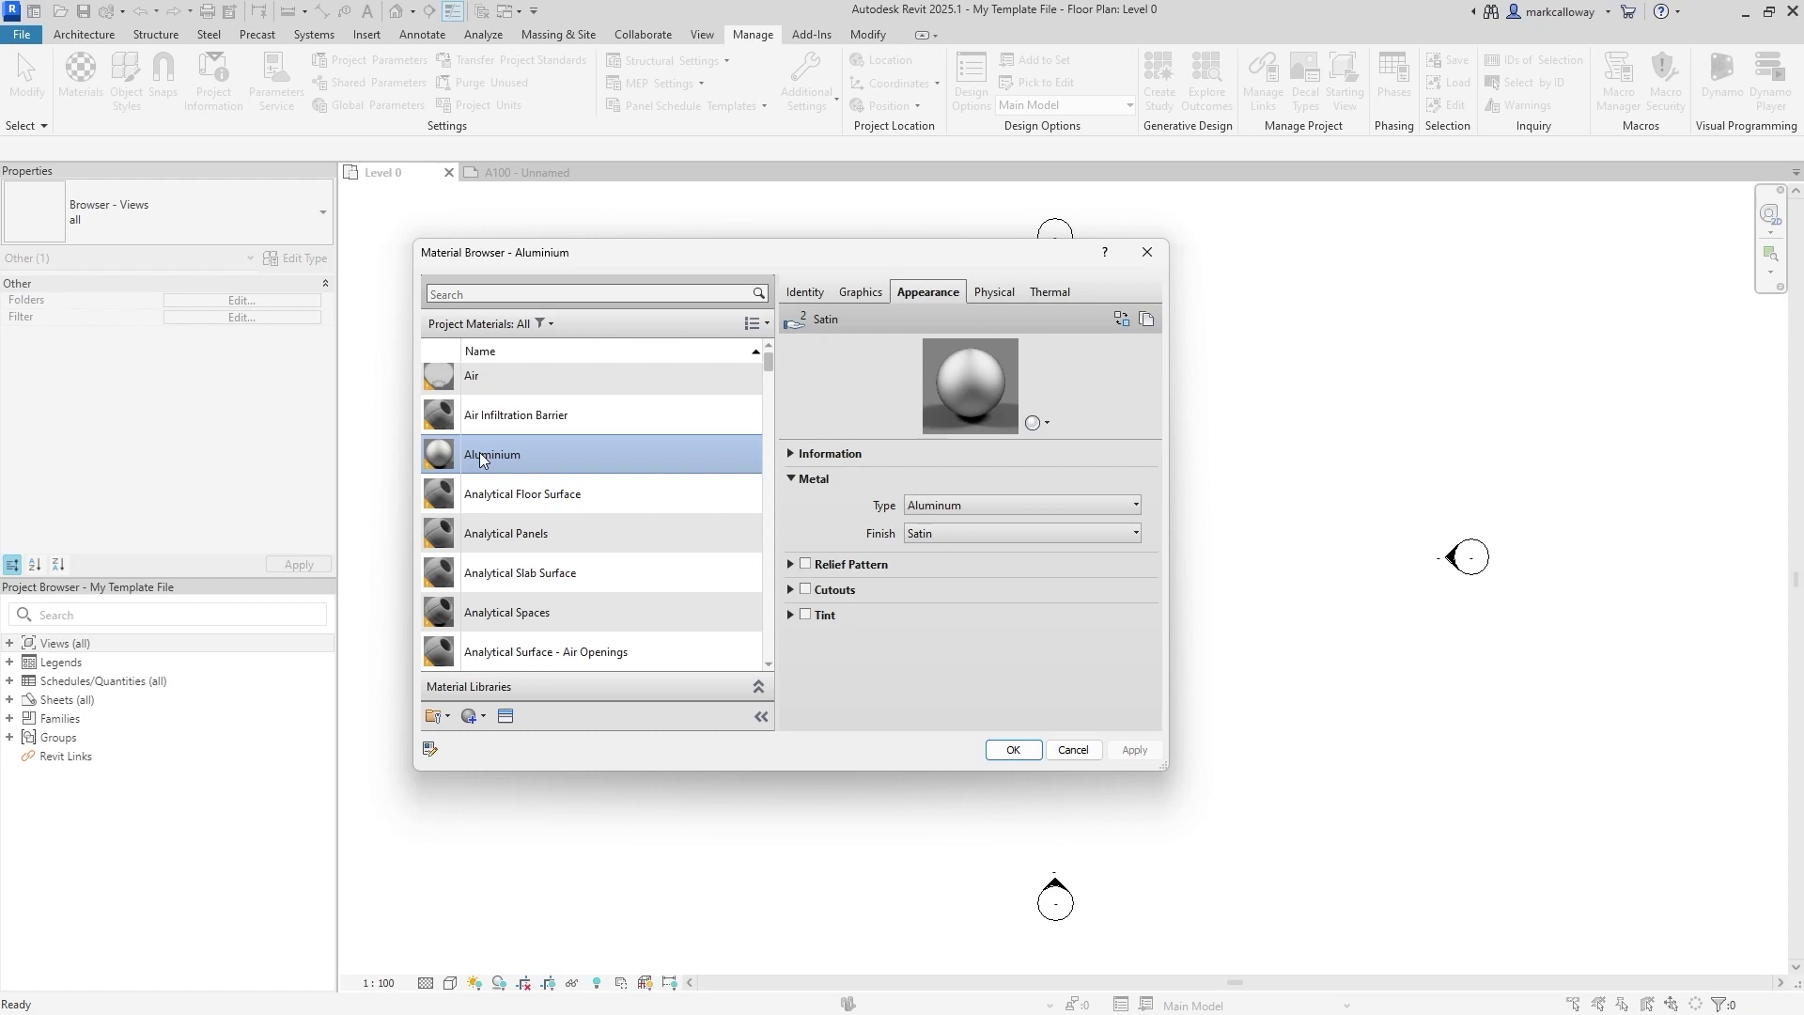
pyautogui.scroll(1, 480, 459)
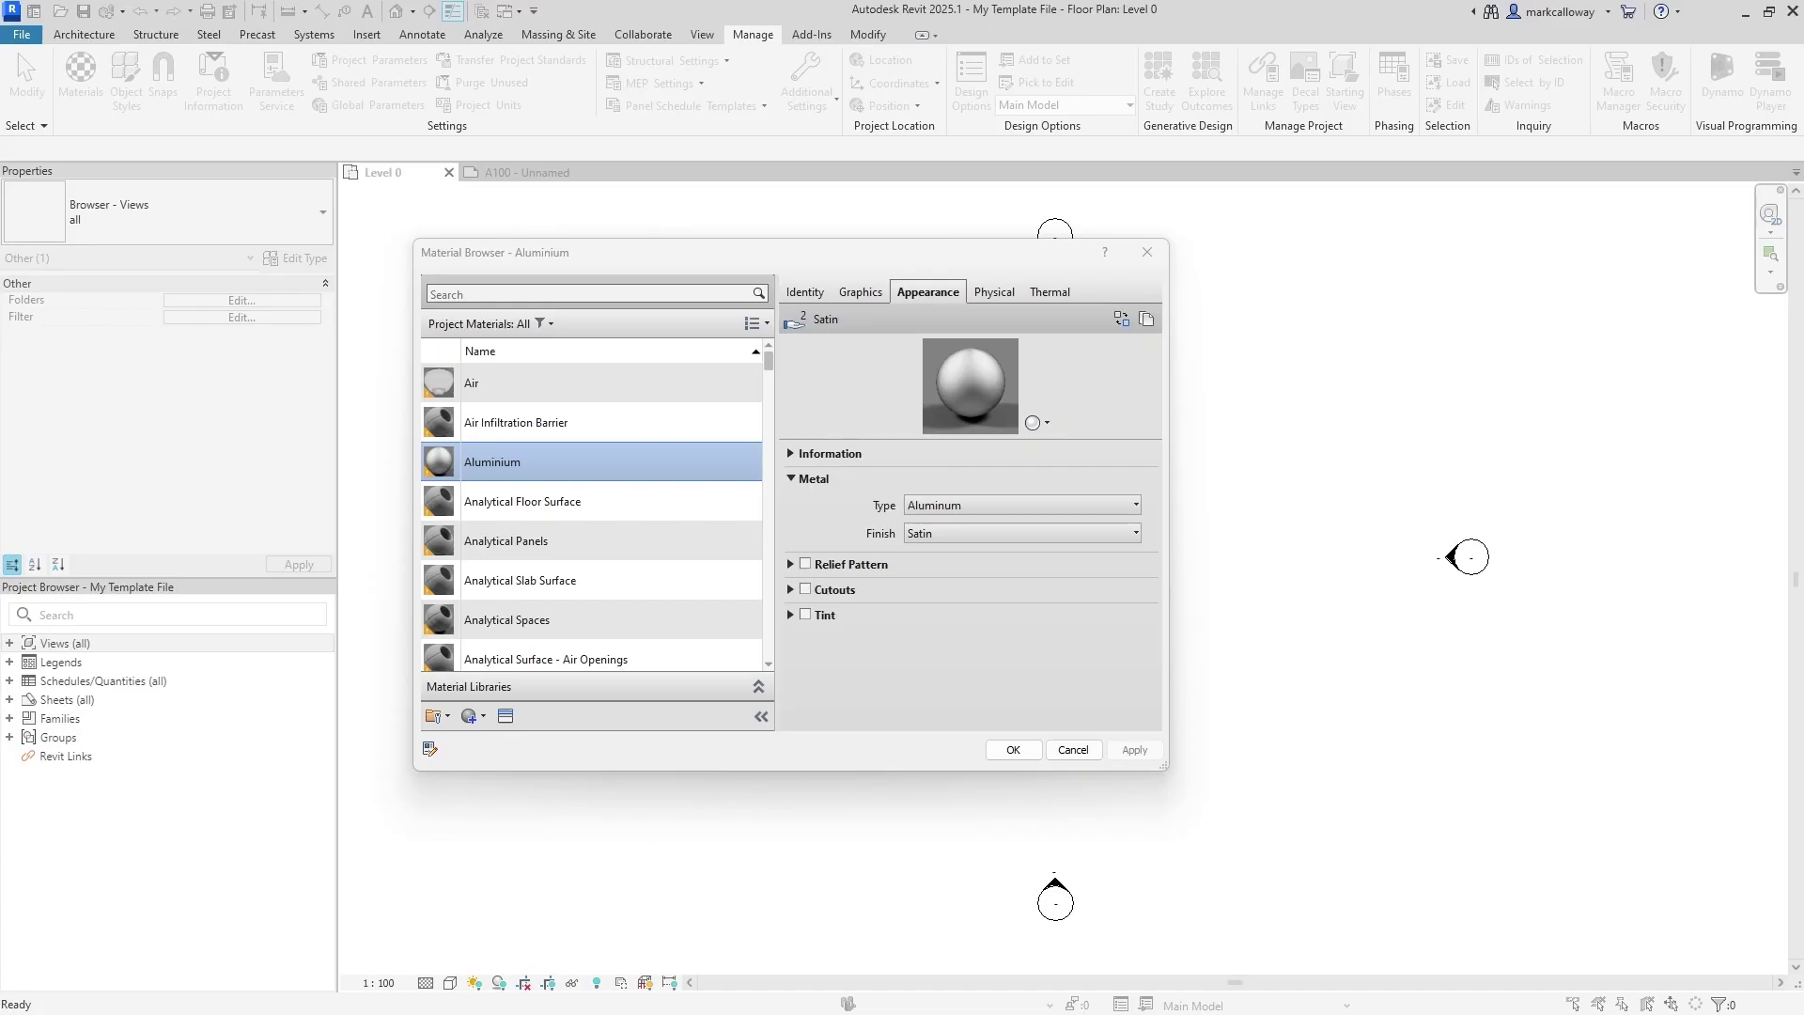
pyautogui.click(1074, 751)
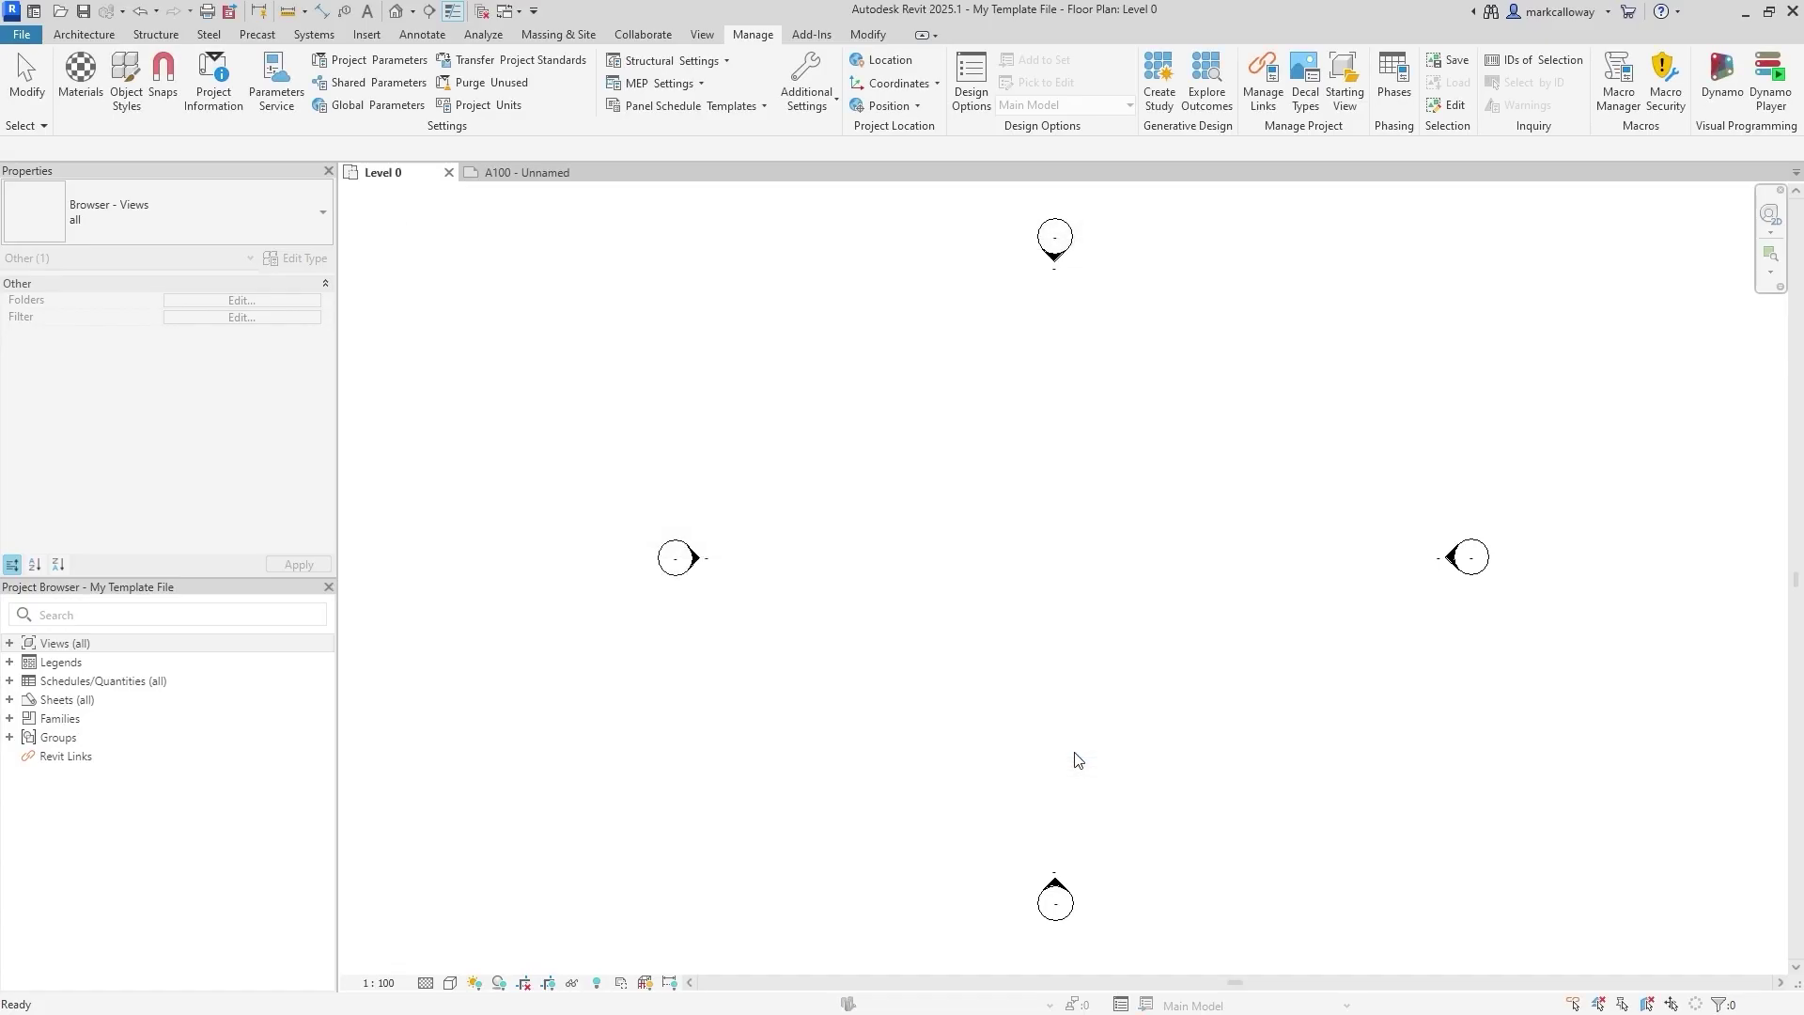
pyautogui.click(135, 99)
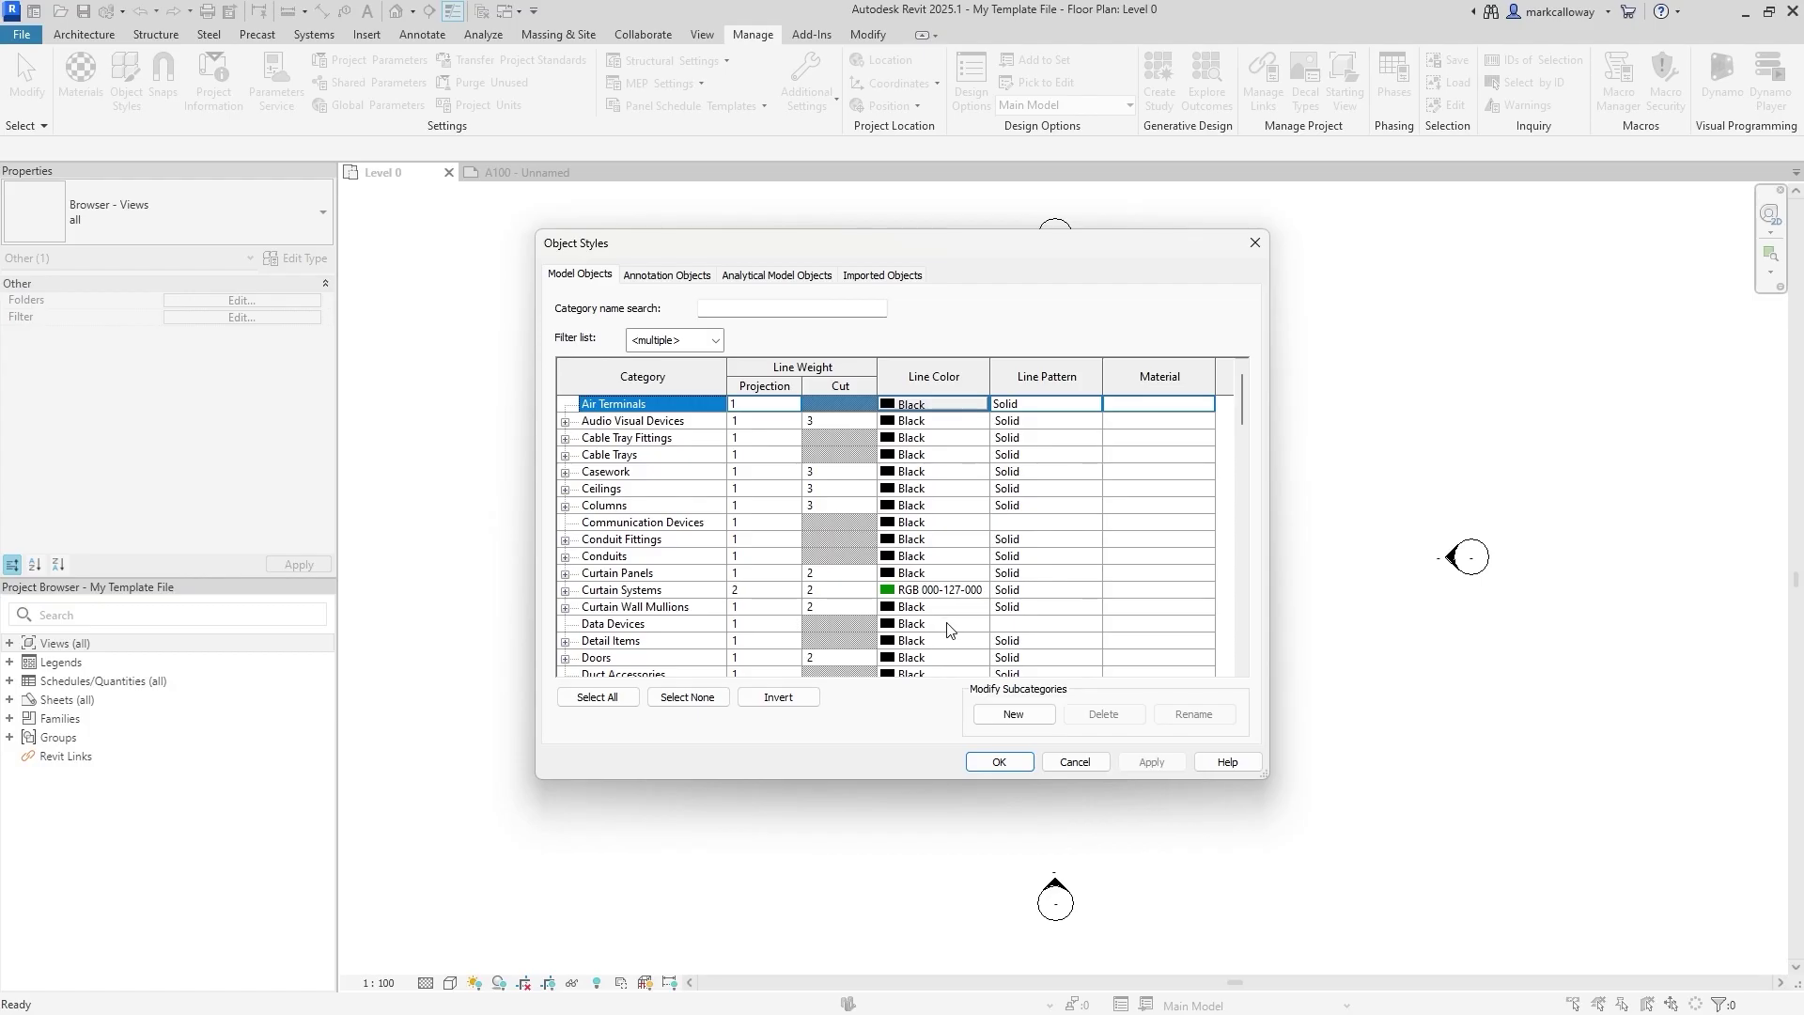
pyautogui.click(1077, 761)
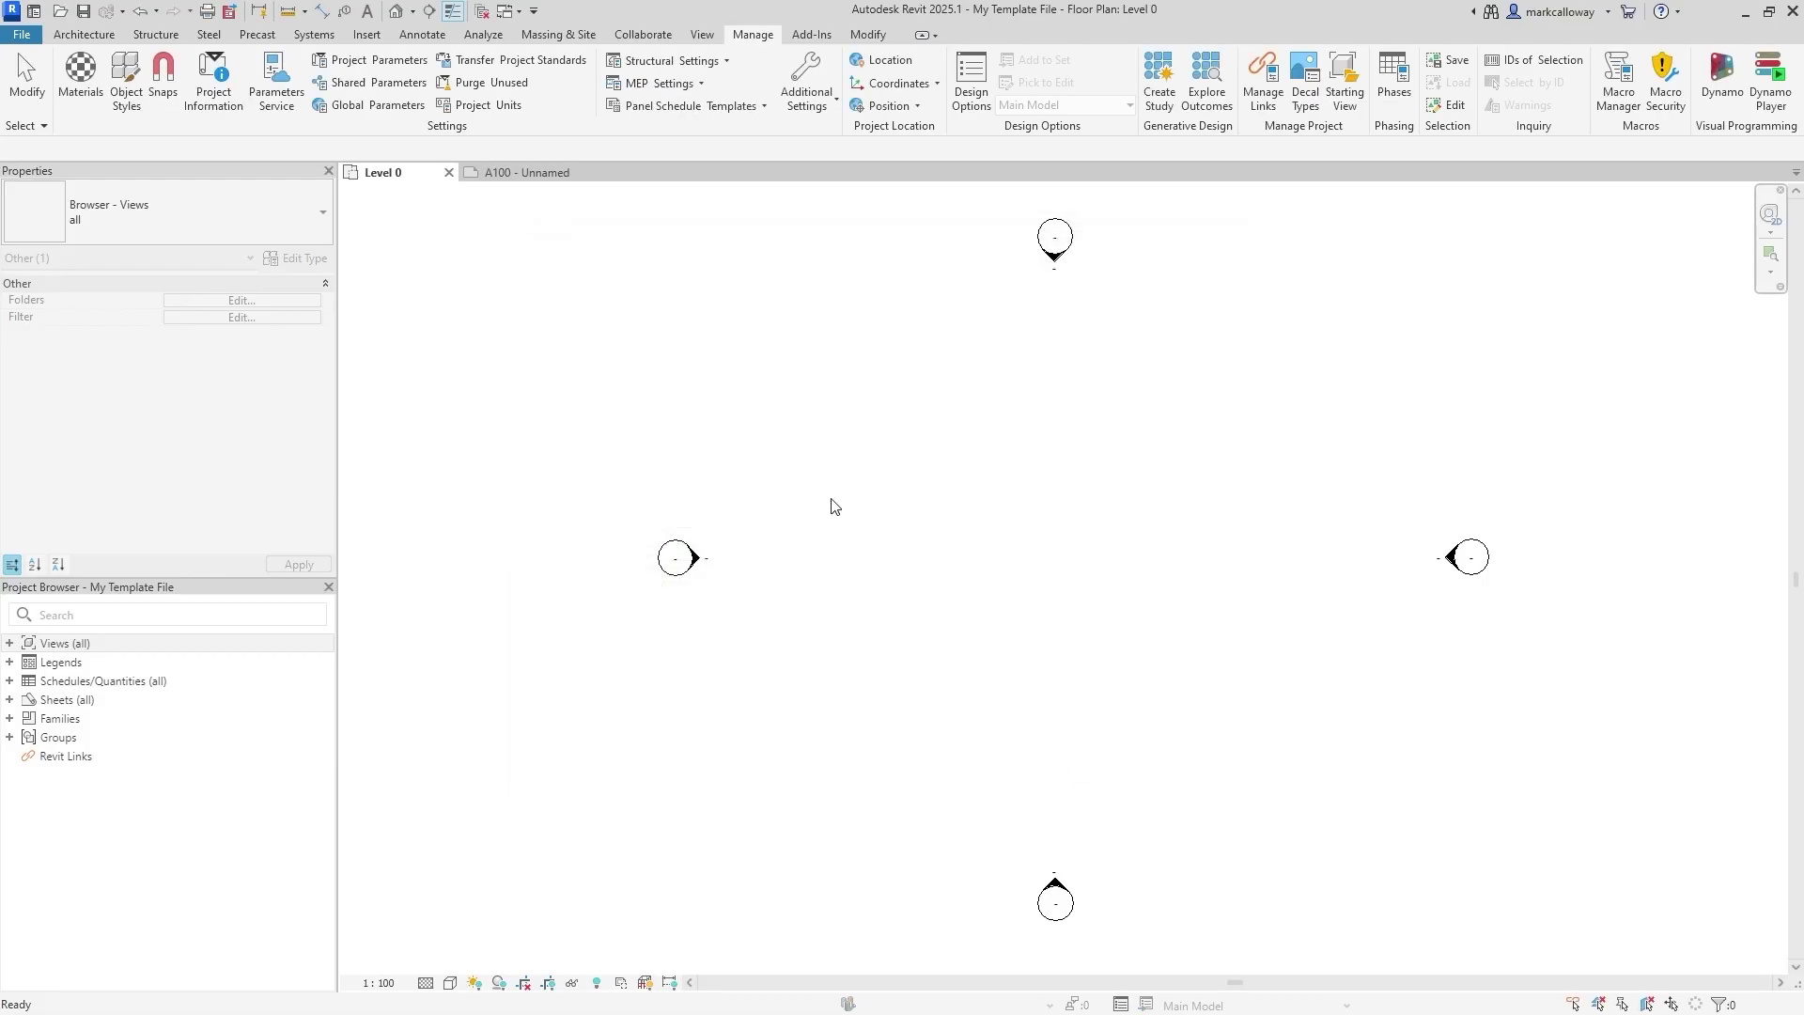
pyautogui.click(225, 95)
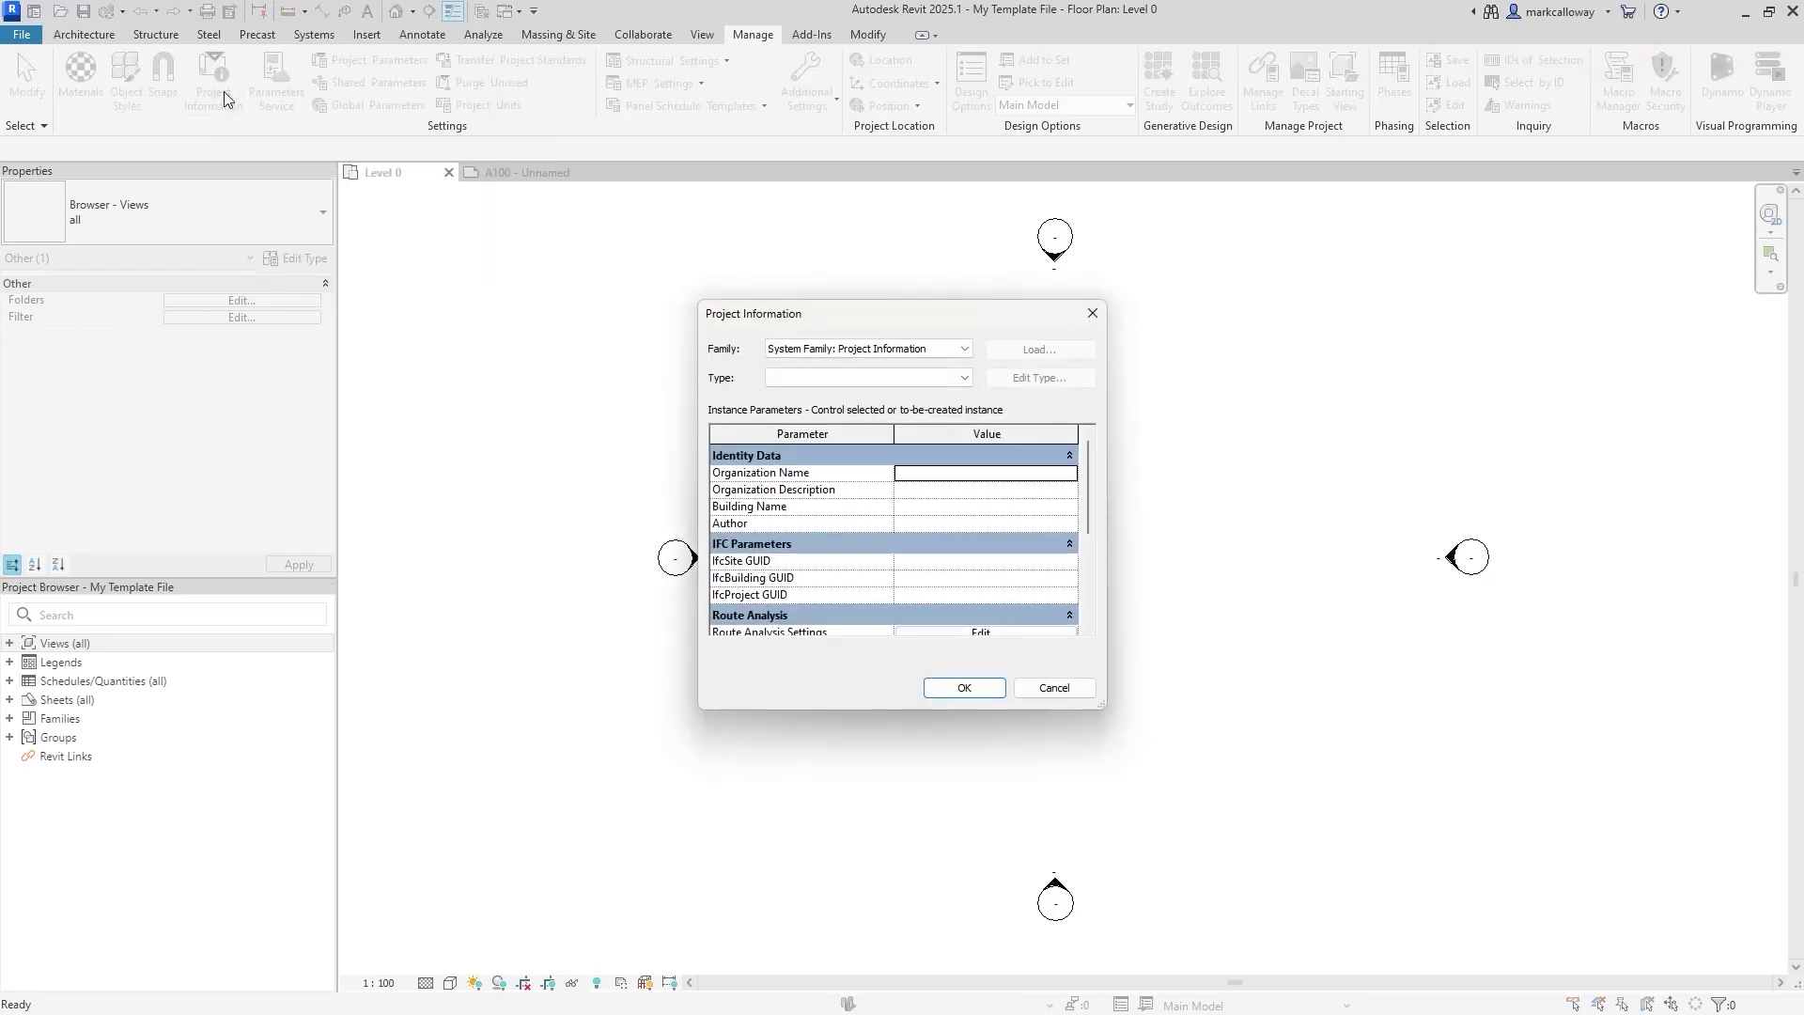
pyautogui.click(1073, 692)
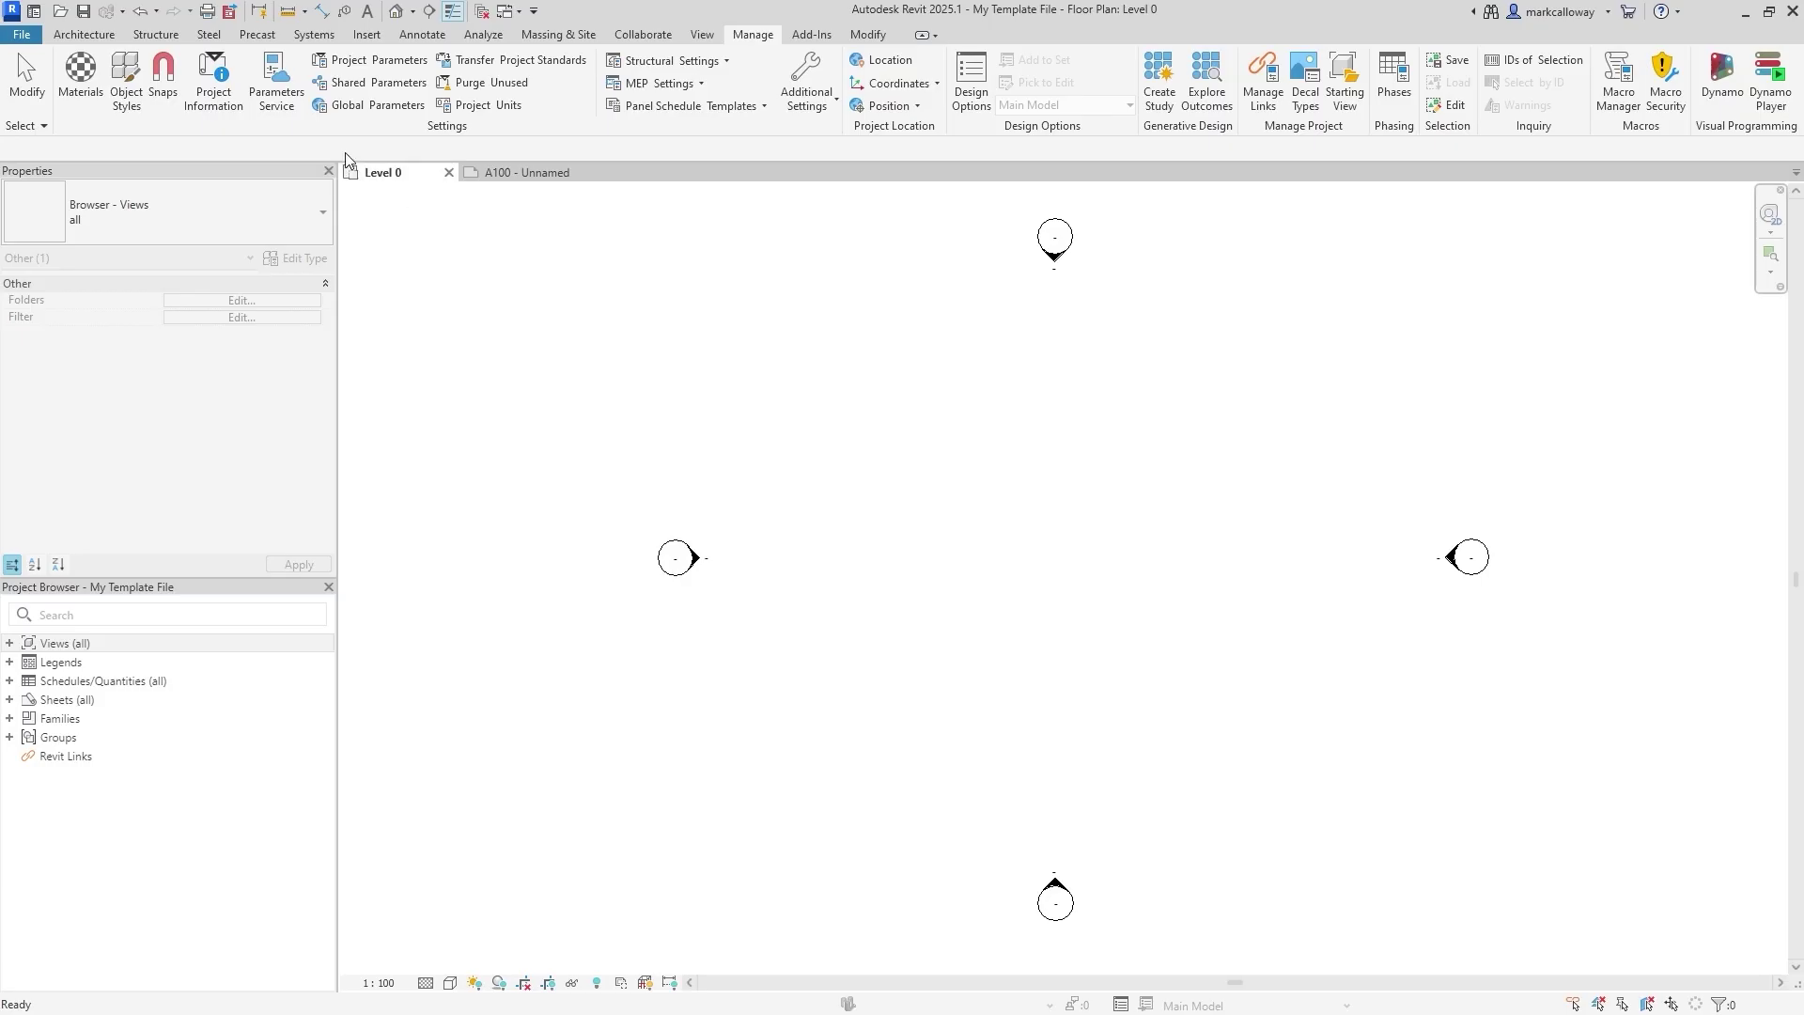
pyautogui.click(390, 70)
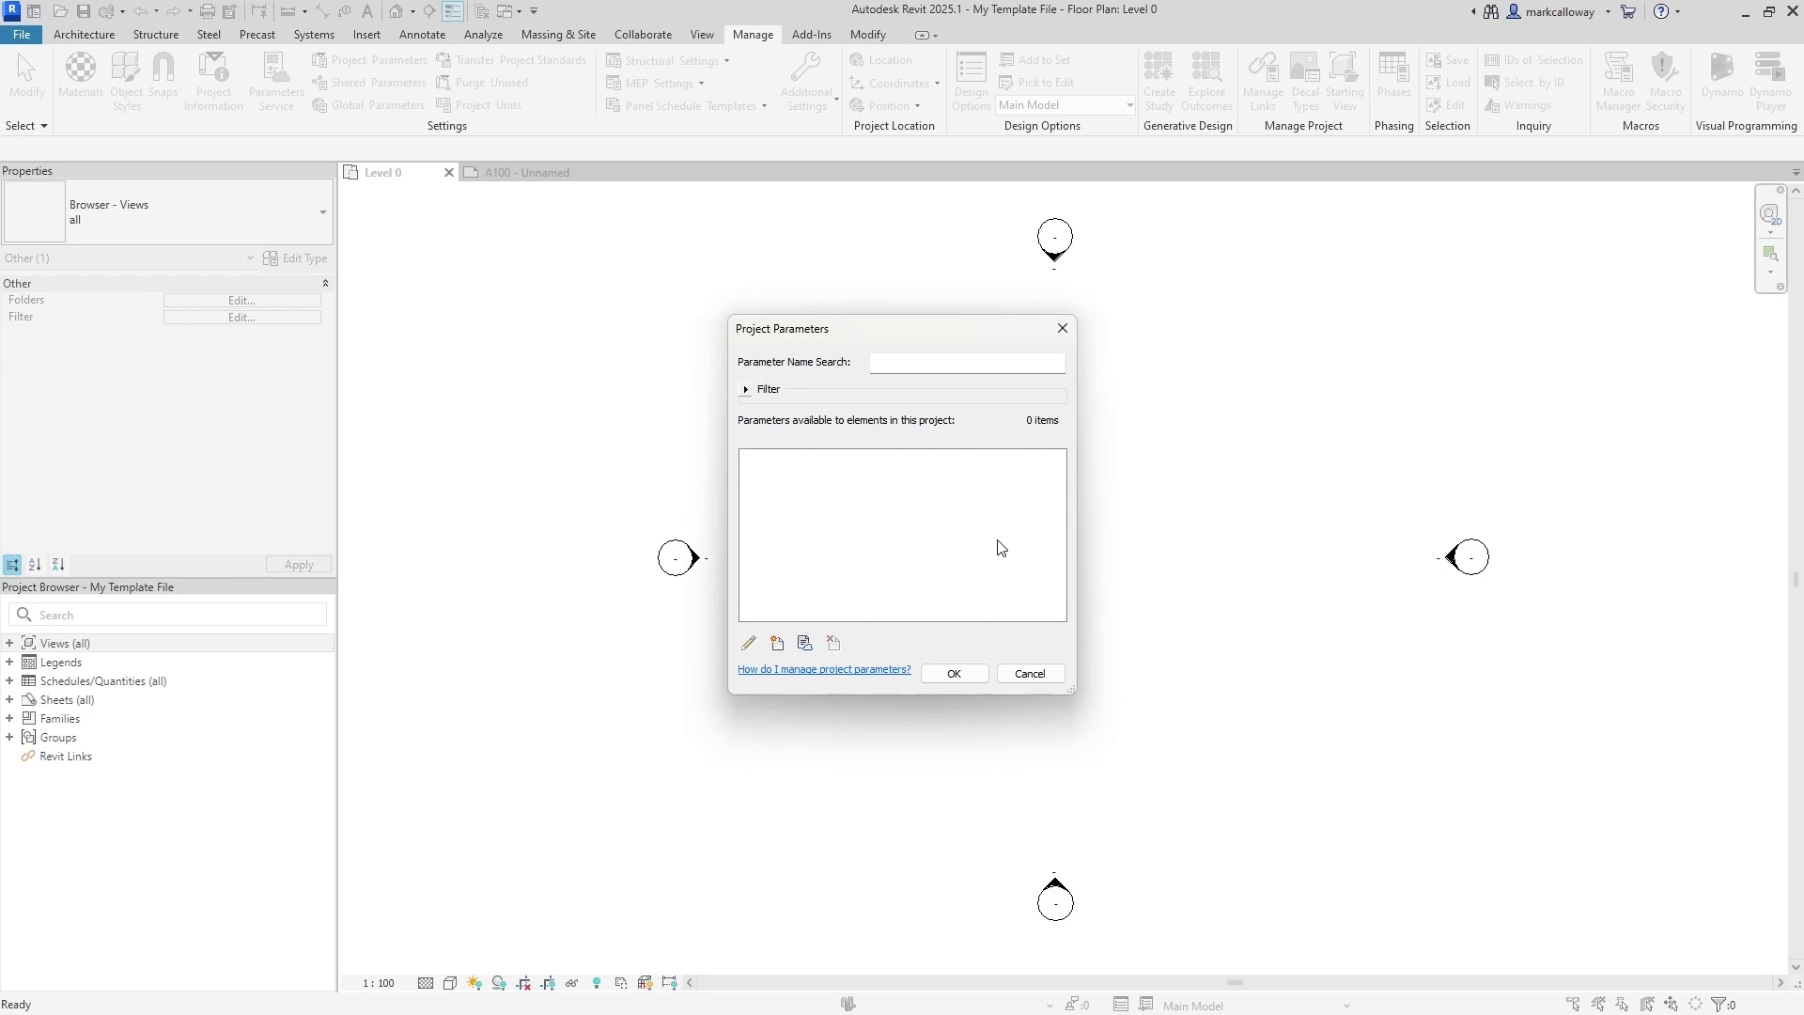
pyautogui.click(1029, 674)
pyautogui.click(700, 289)
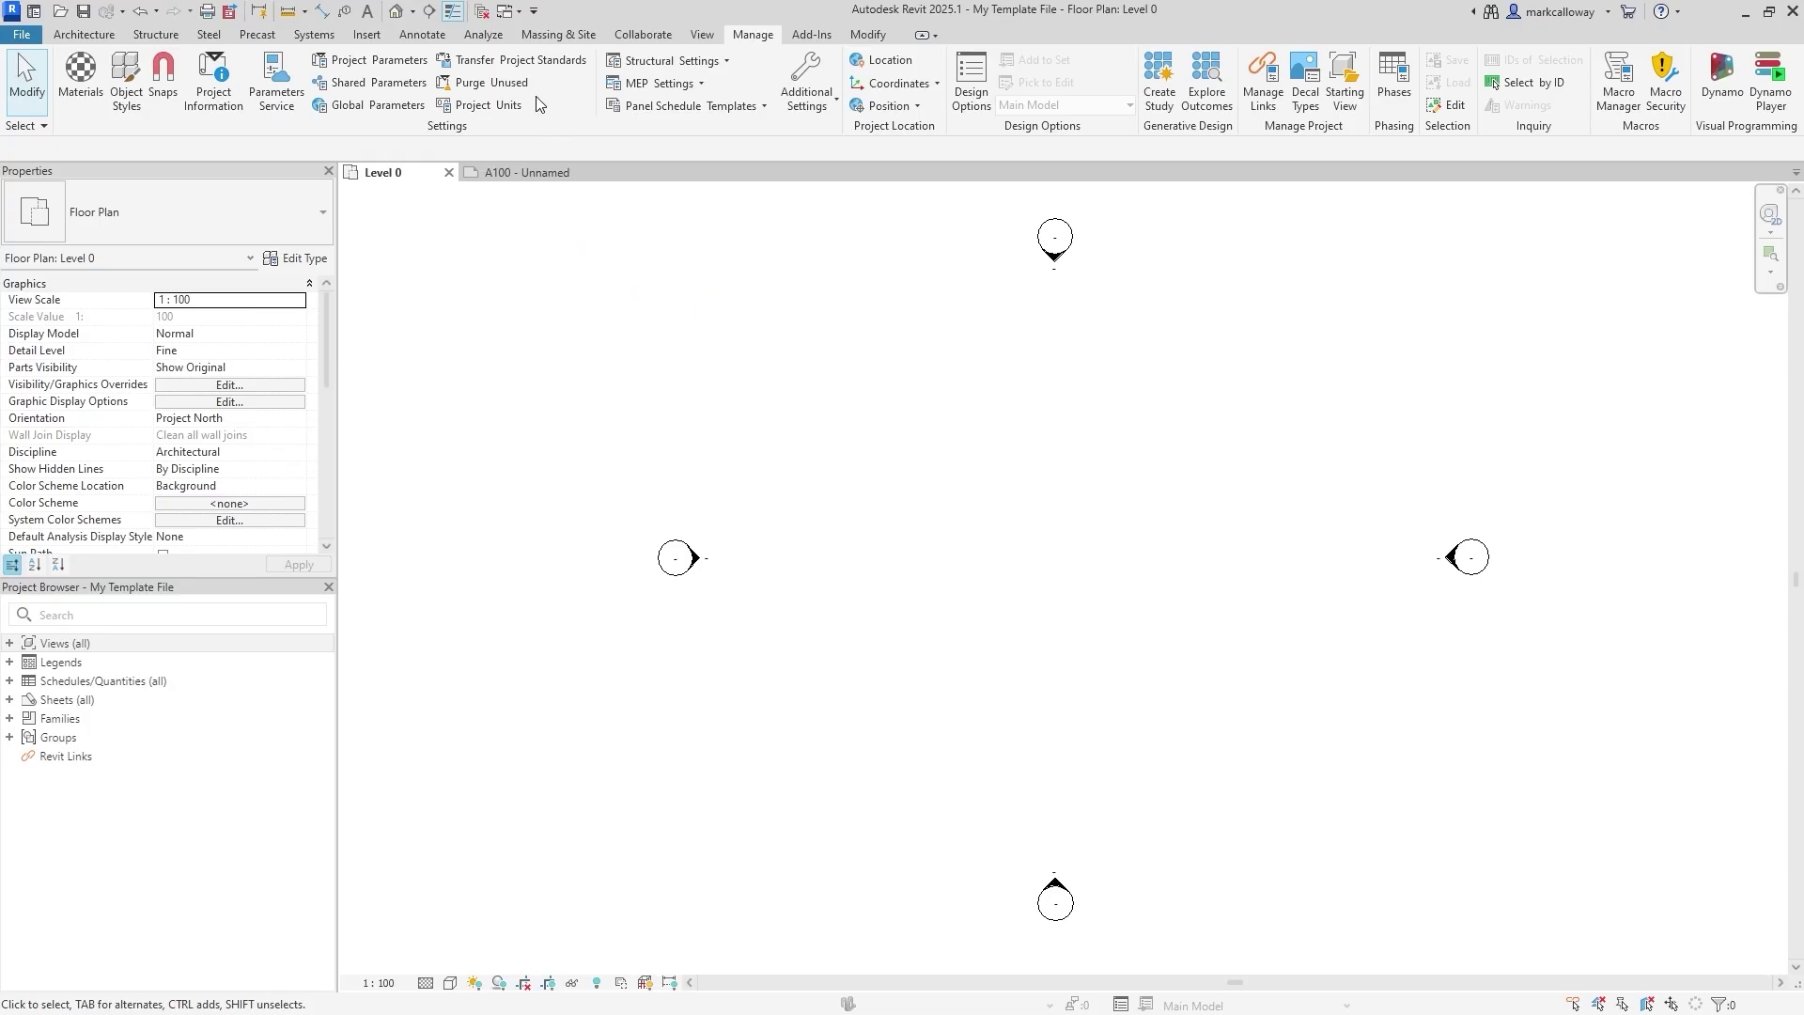
pyautogui.click(493, 108)
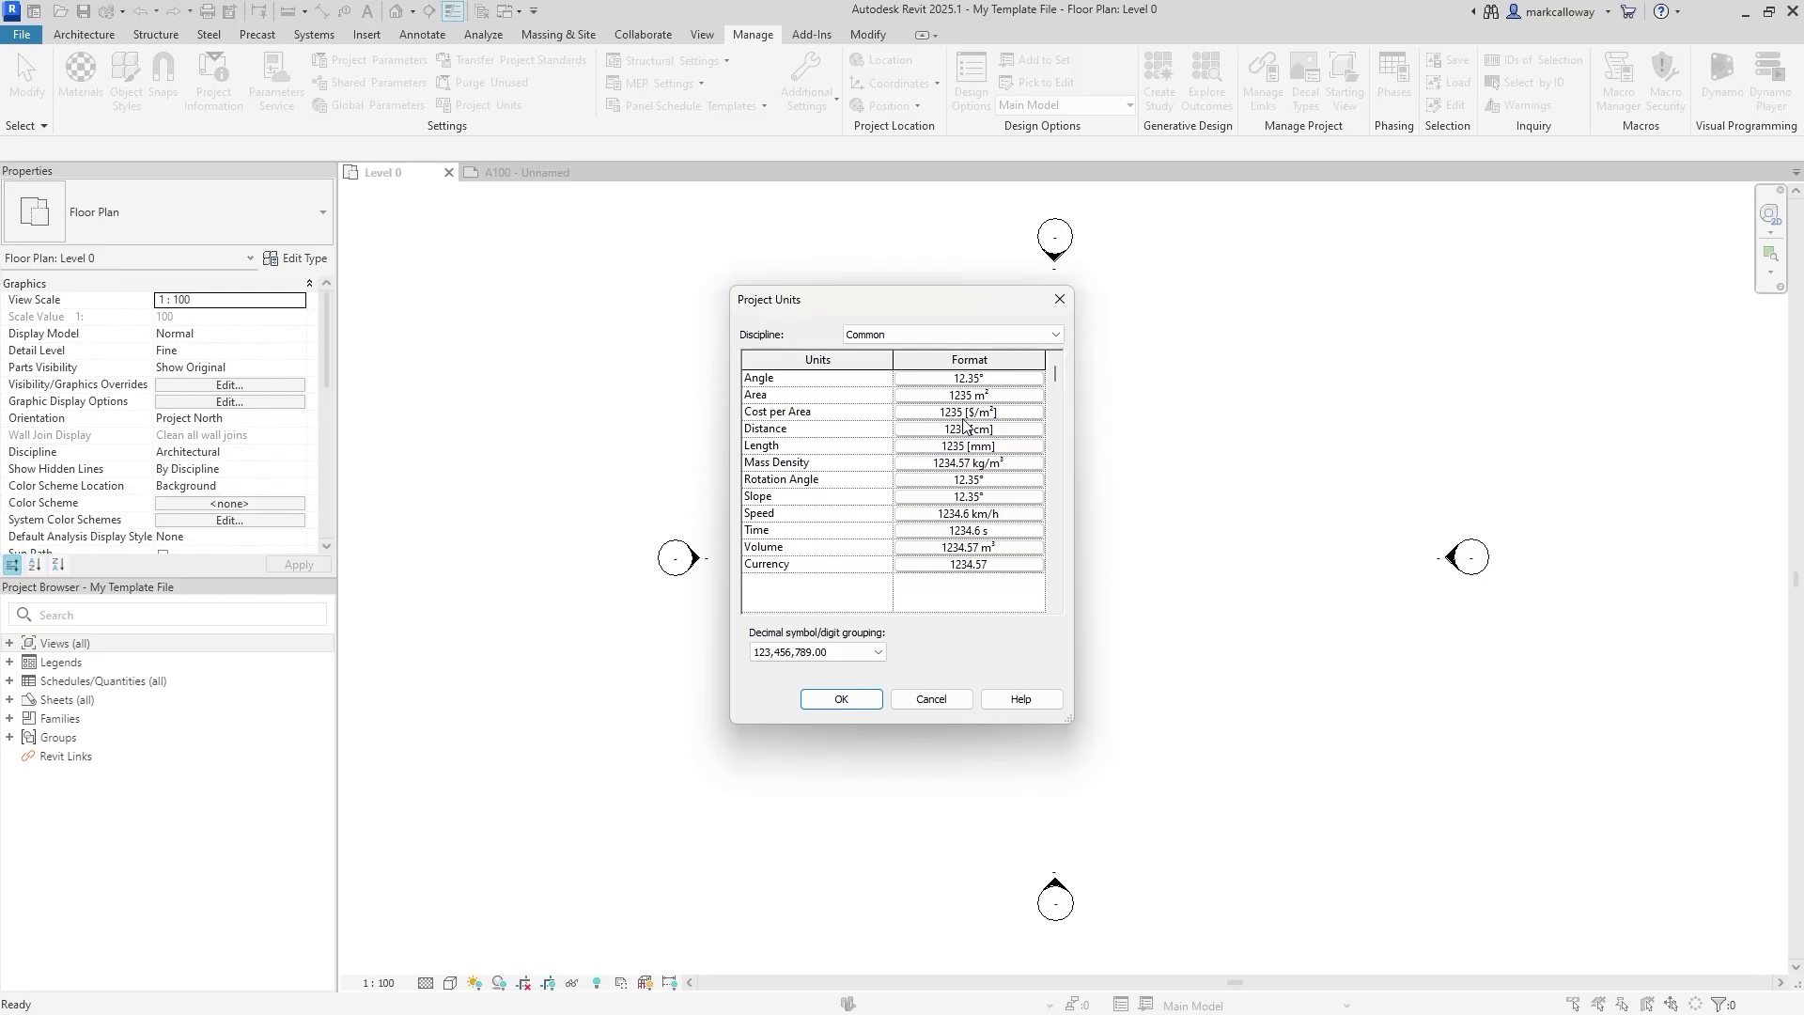
pyautogui.click(917, 447)
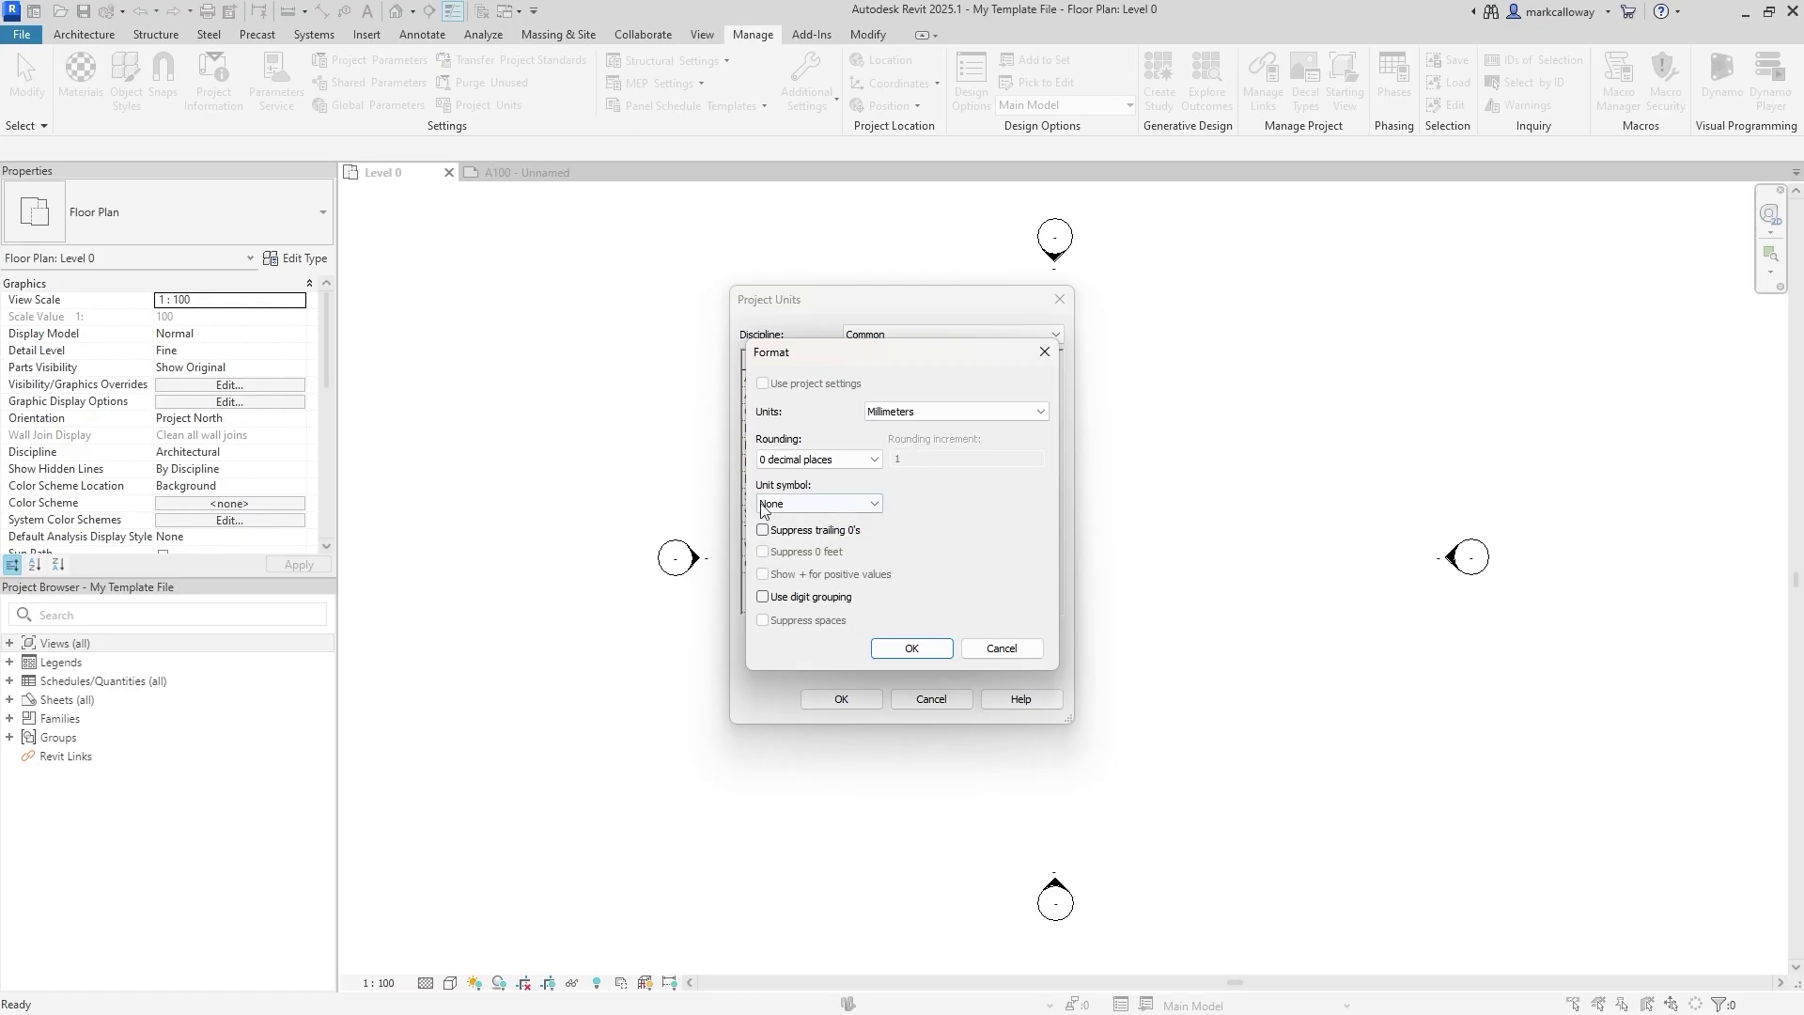
pyautogui.click(1011, 654)
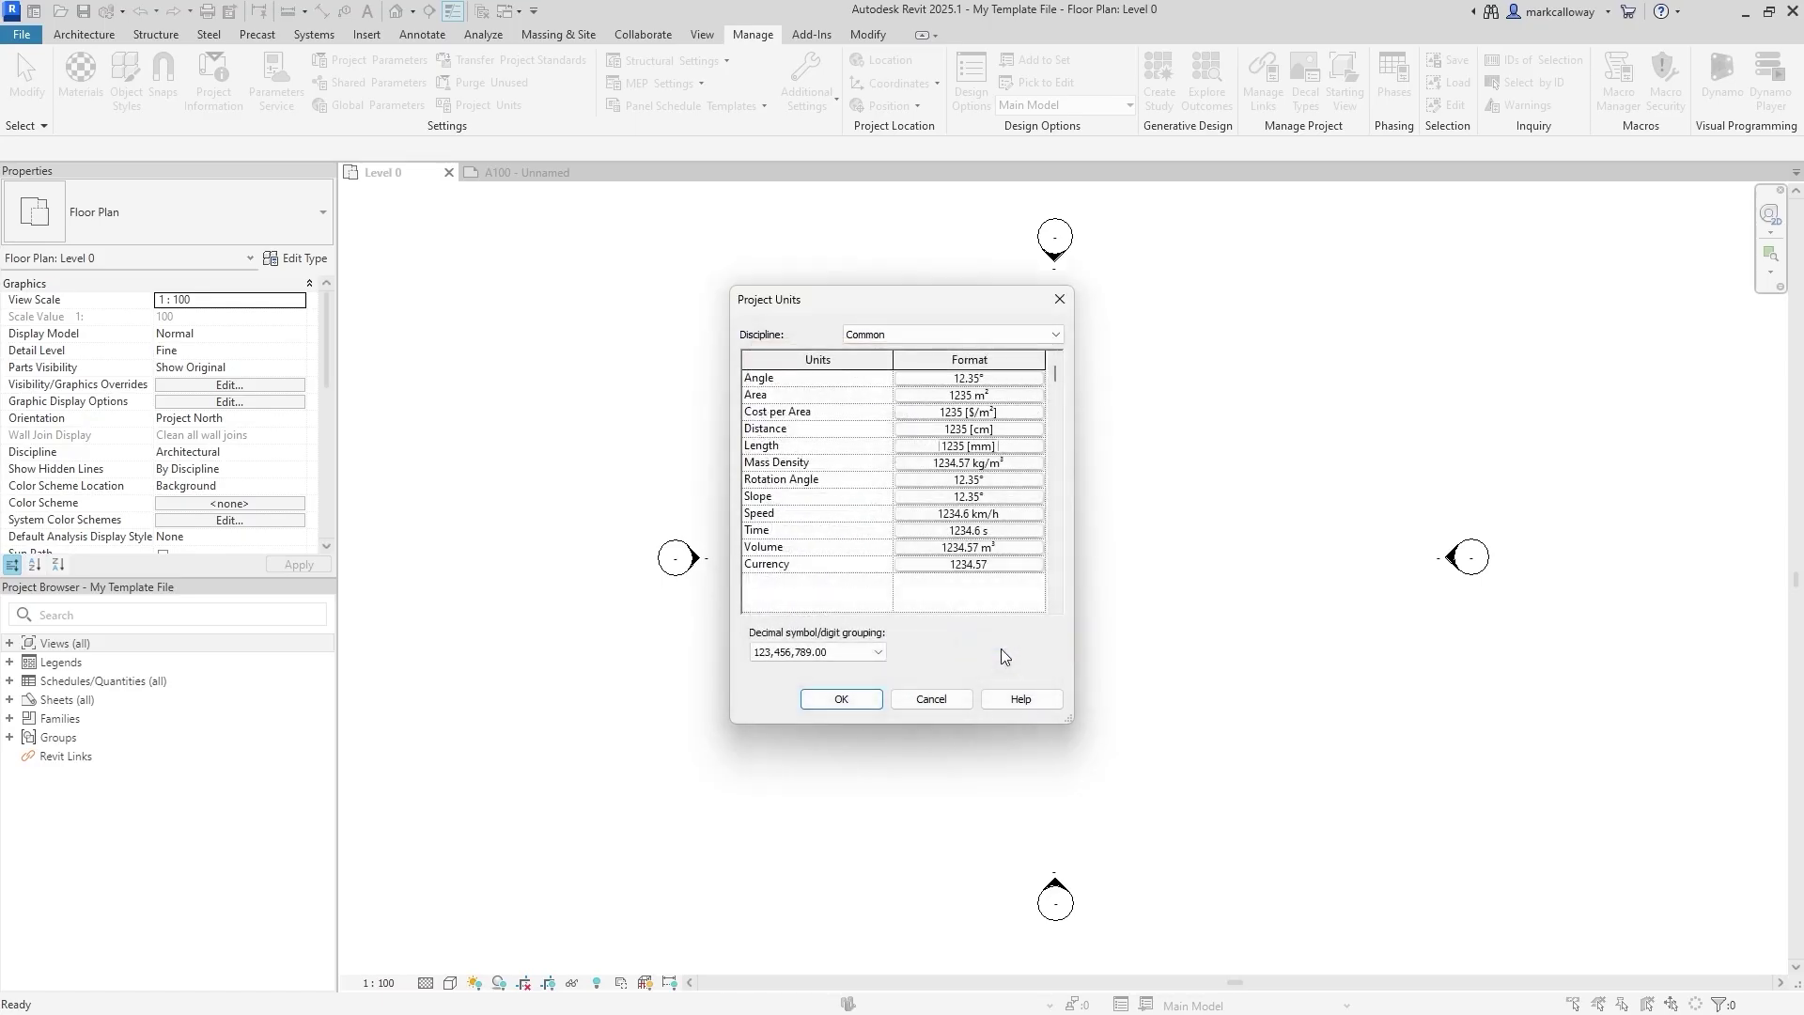
pyautogui.click(950, 697)
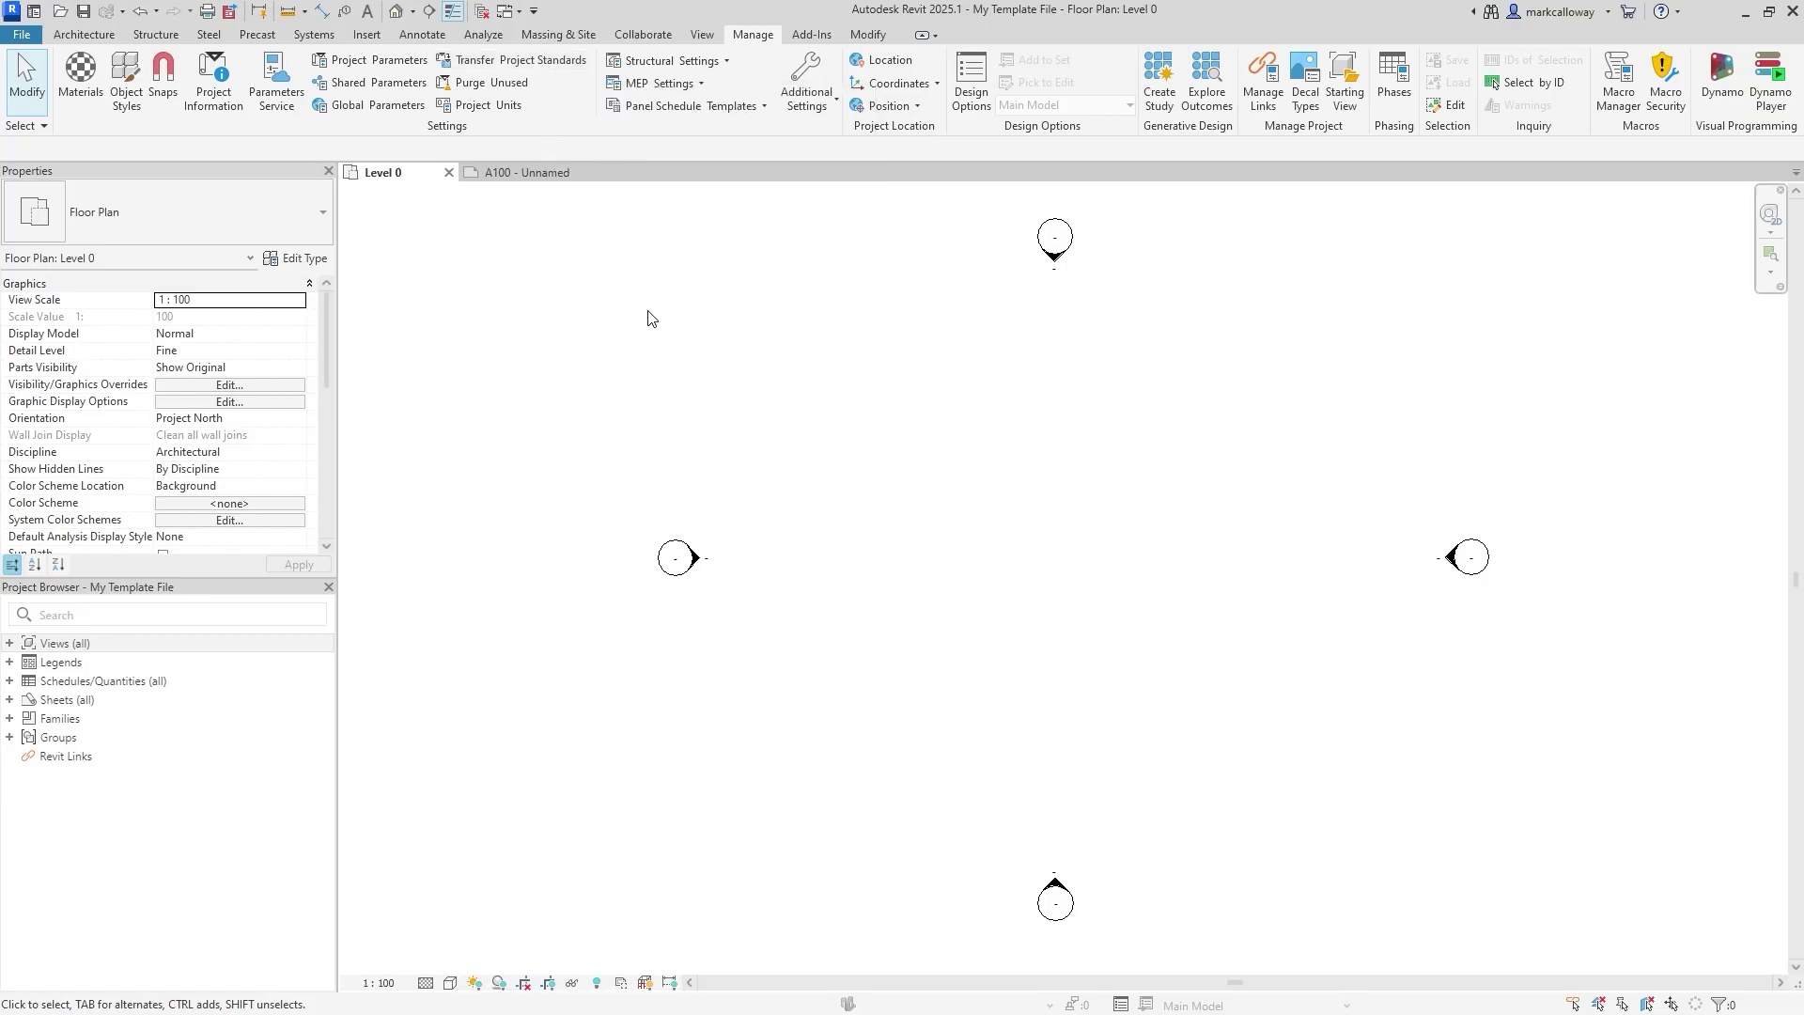
# Review the line pattern definitions and close them unchanged
pyautogui.click(811, 111)
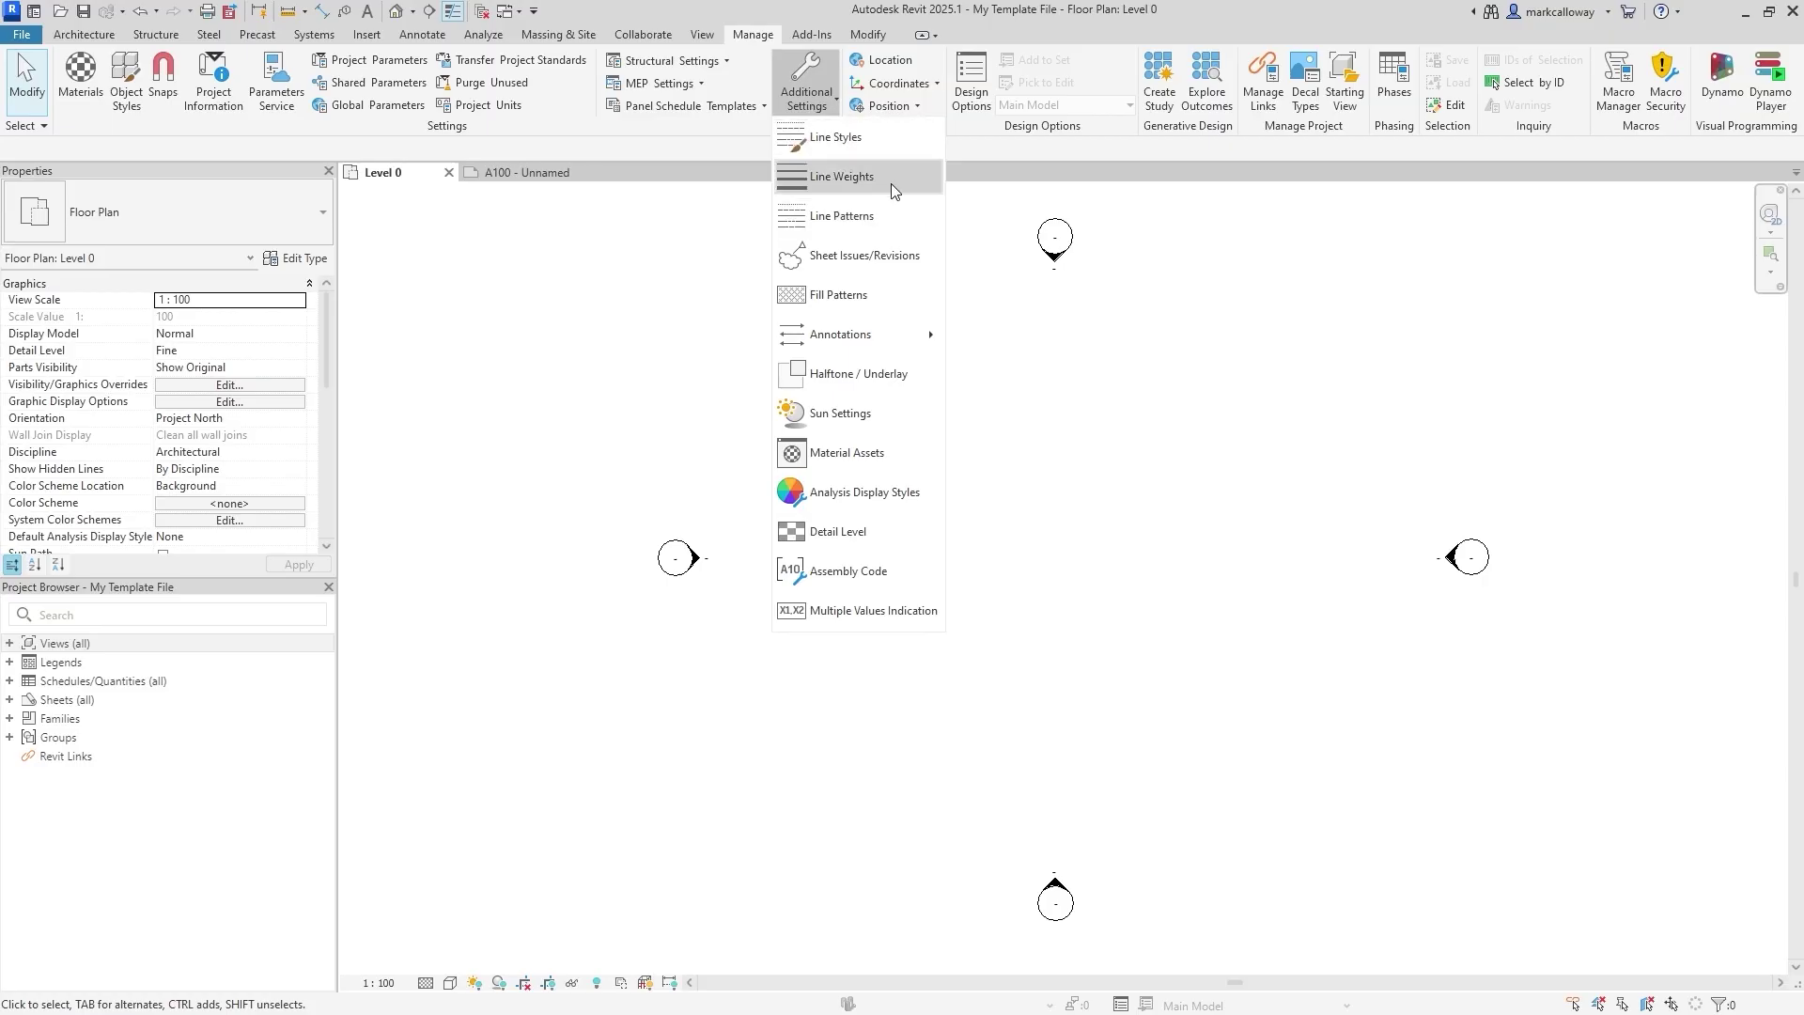
pyautogui.click(877, 218)
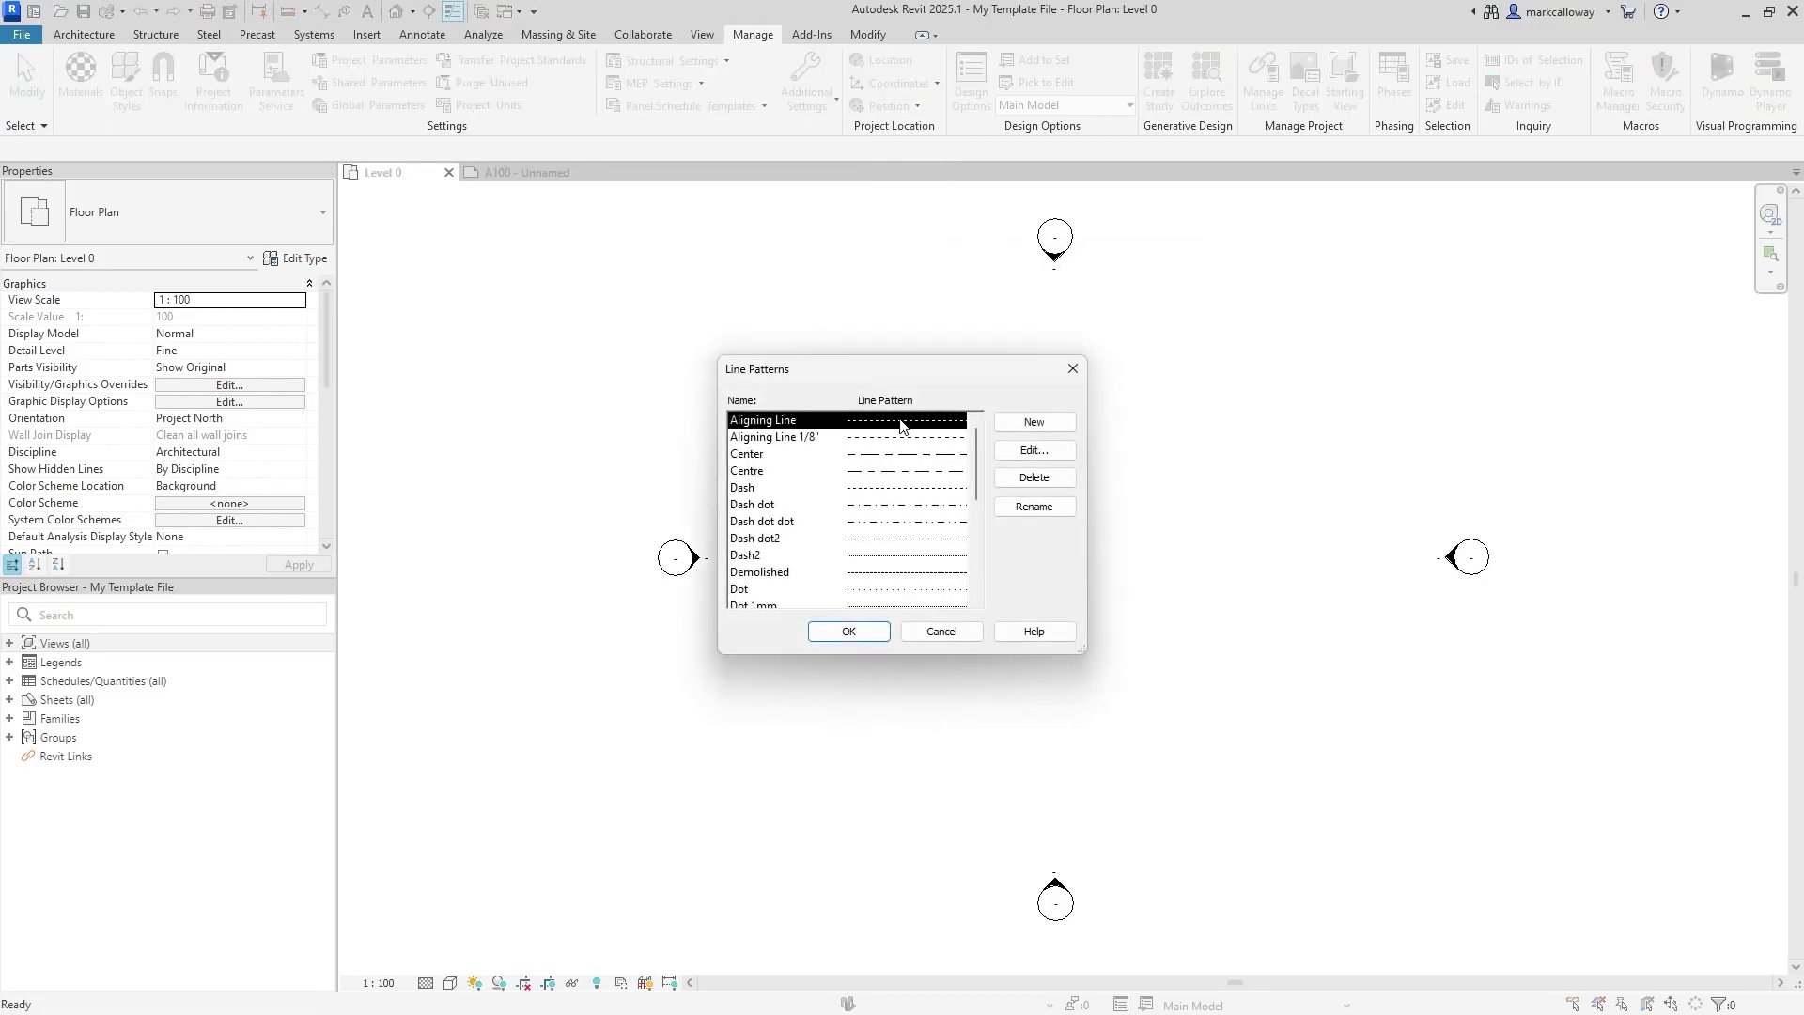
pyautogui.click(939, 634)
# Inspect model line weight 9's 2.8000 mm value at 1:20, closing Line Weights unchanged
pyautogui.click(810, 98)
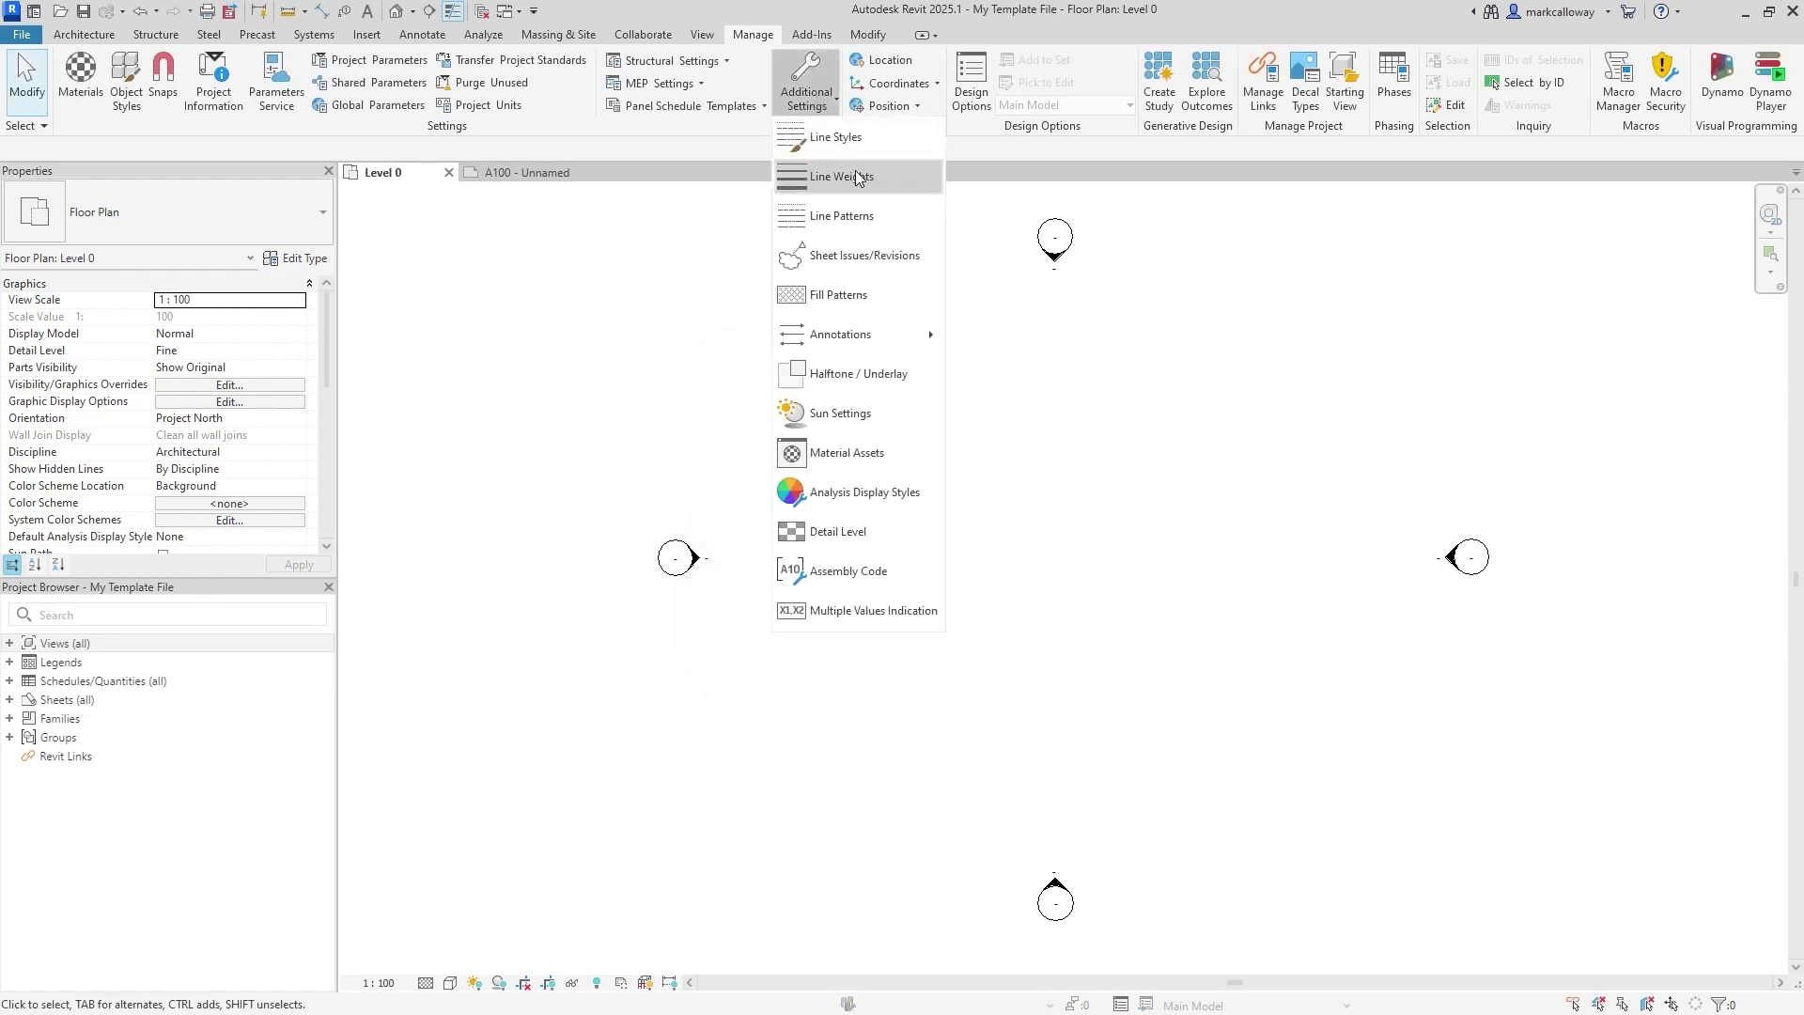
pyautogui.click(855, 174)
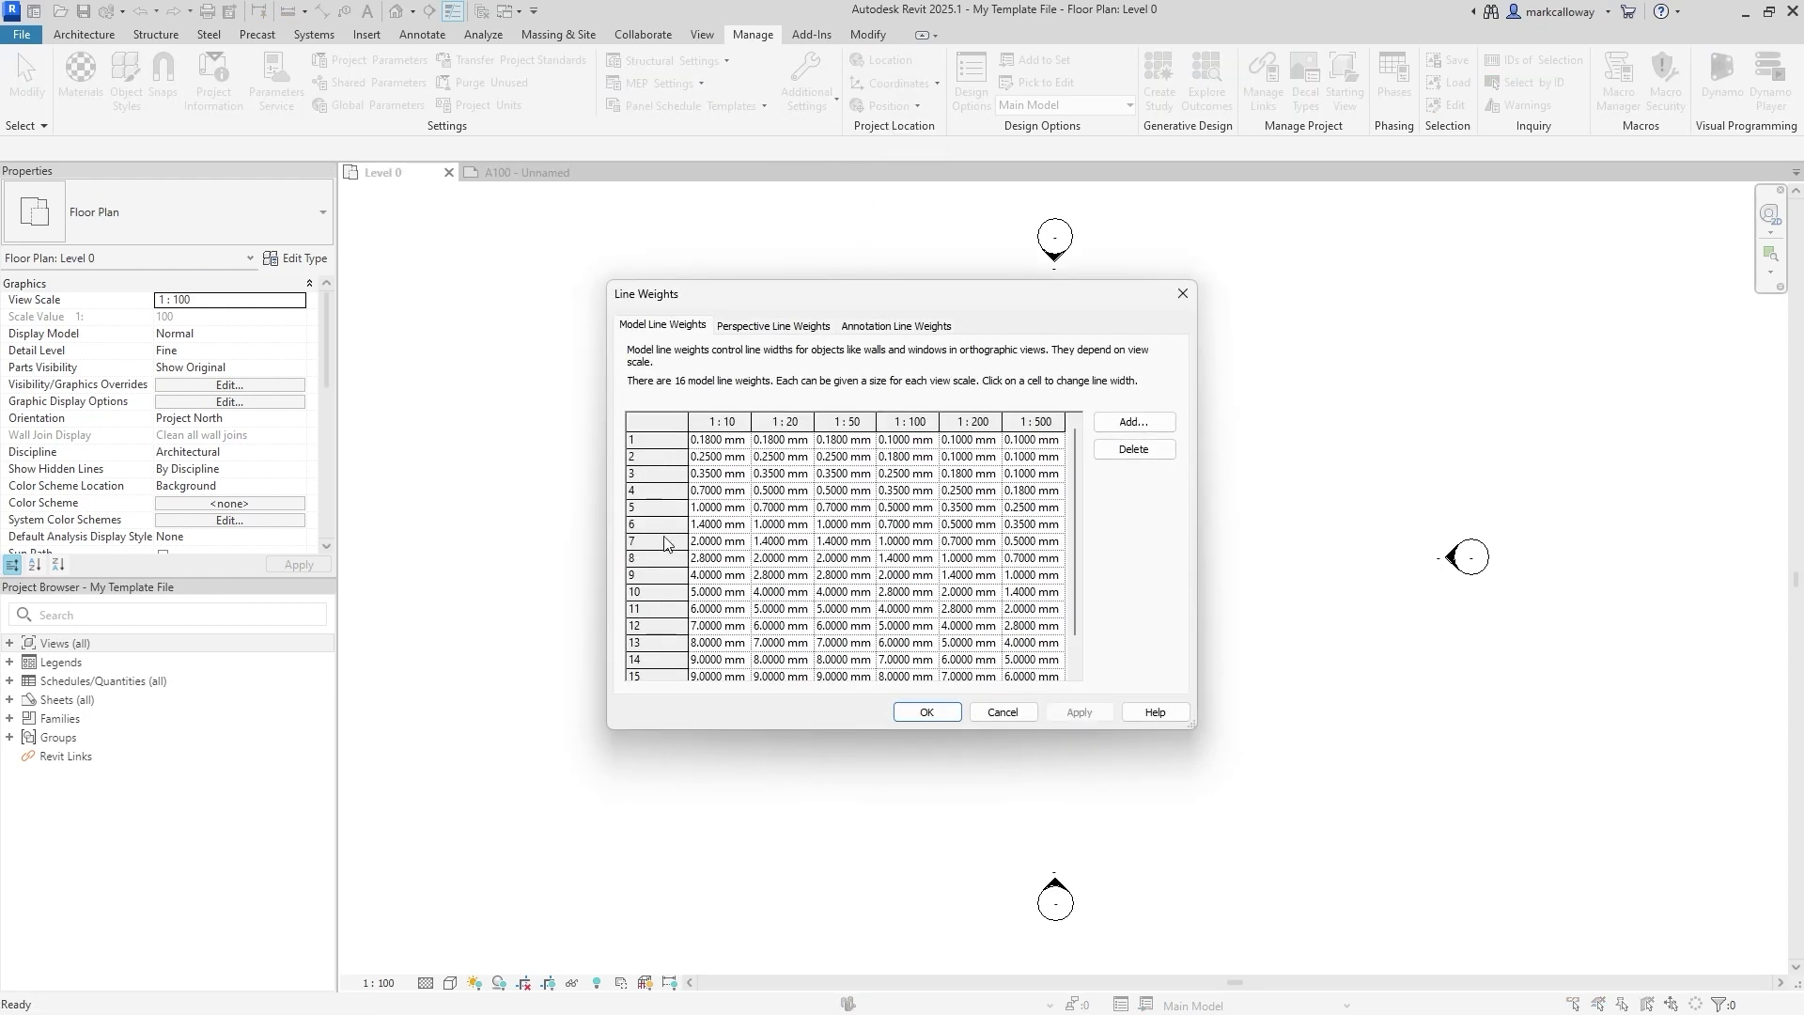
pyautogui.click(645, 577)
pyautogui.click(779, 576)
pyautogui.moveTo(788, 576); pyautogui.dragTo(749, 583)
pyautogui.click(1003, 711)
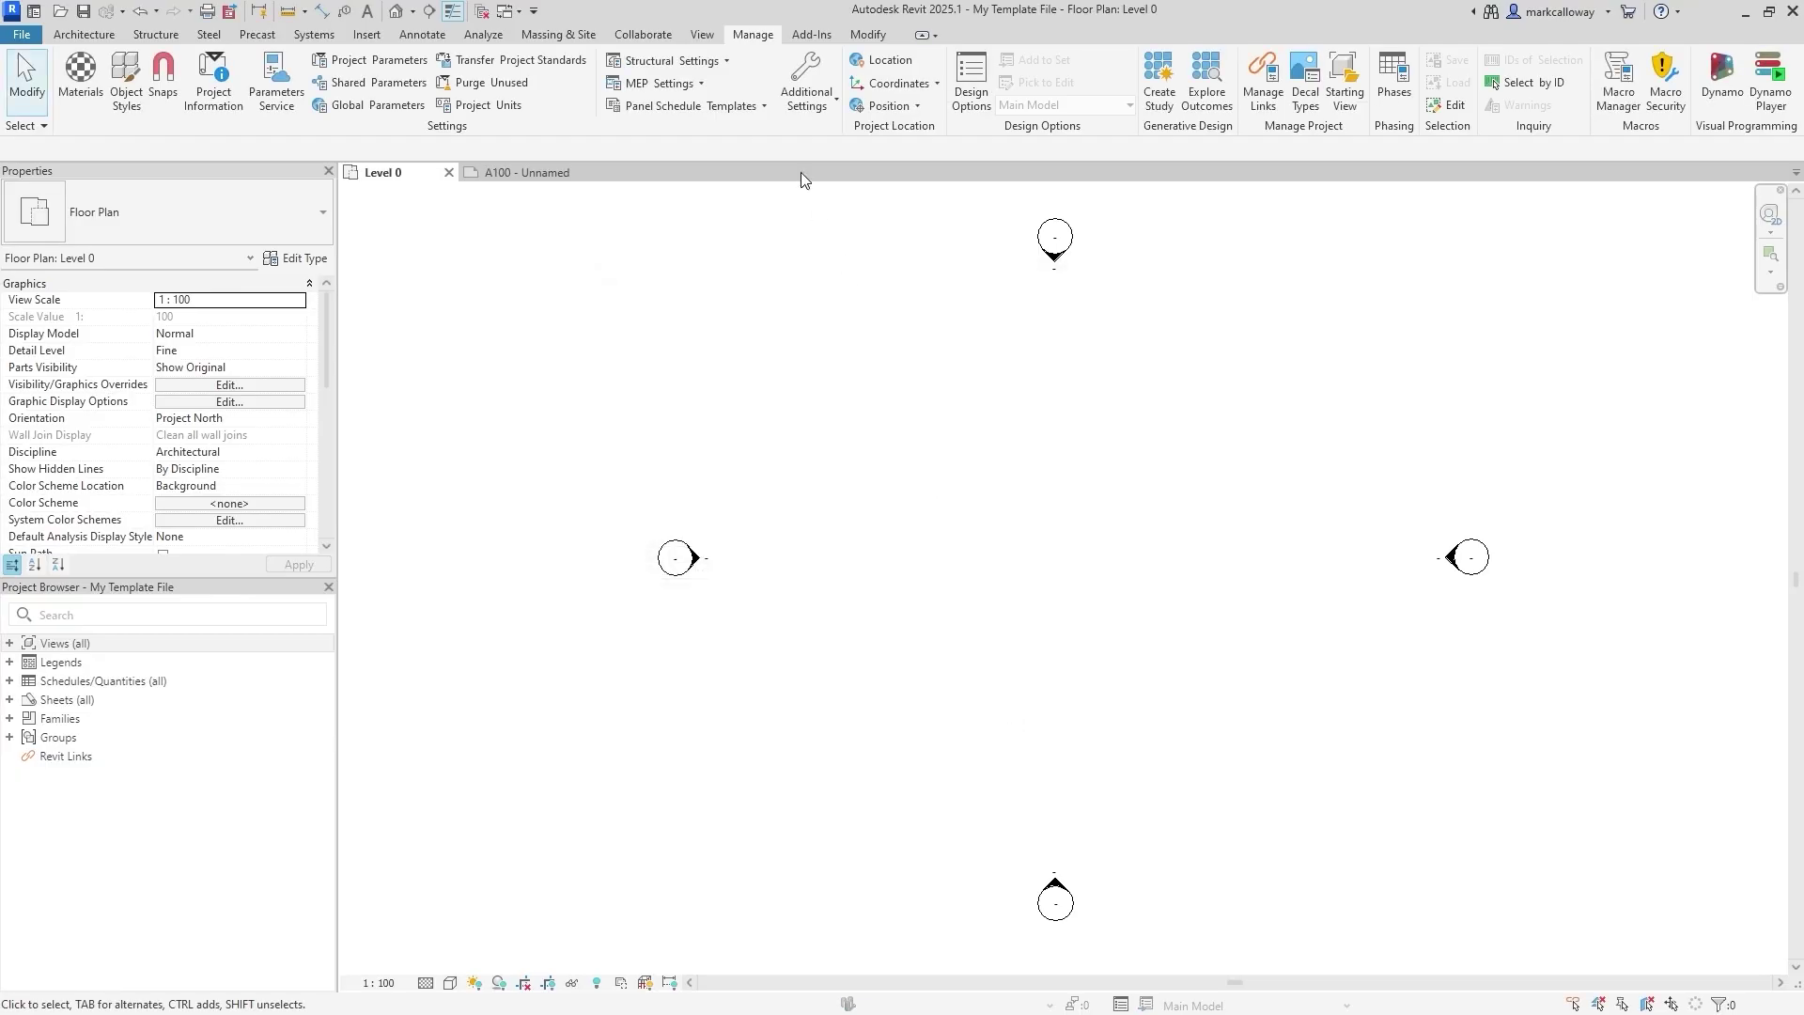
pyautogui.click(788, 105)
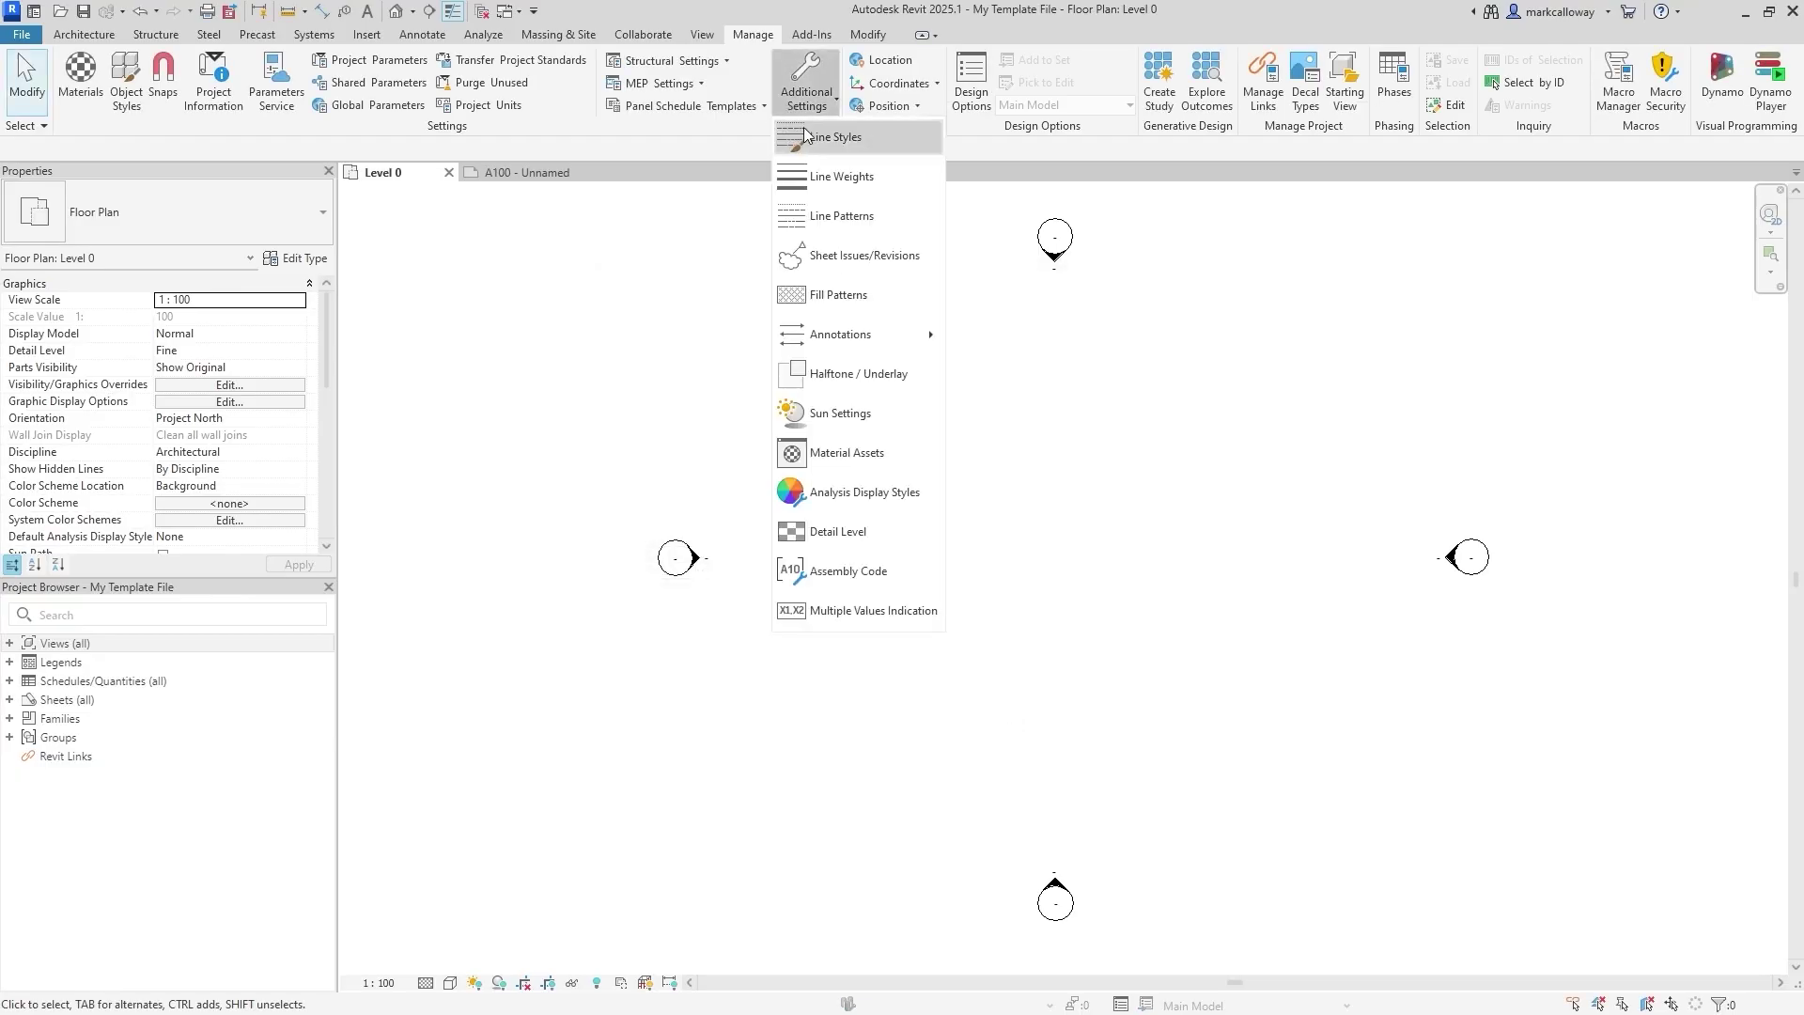
# Create a new Gas subcategory under Lines in Line Styles
pyautogui.click(888, 143)
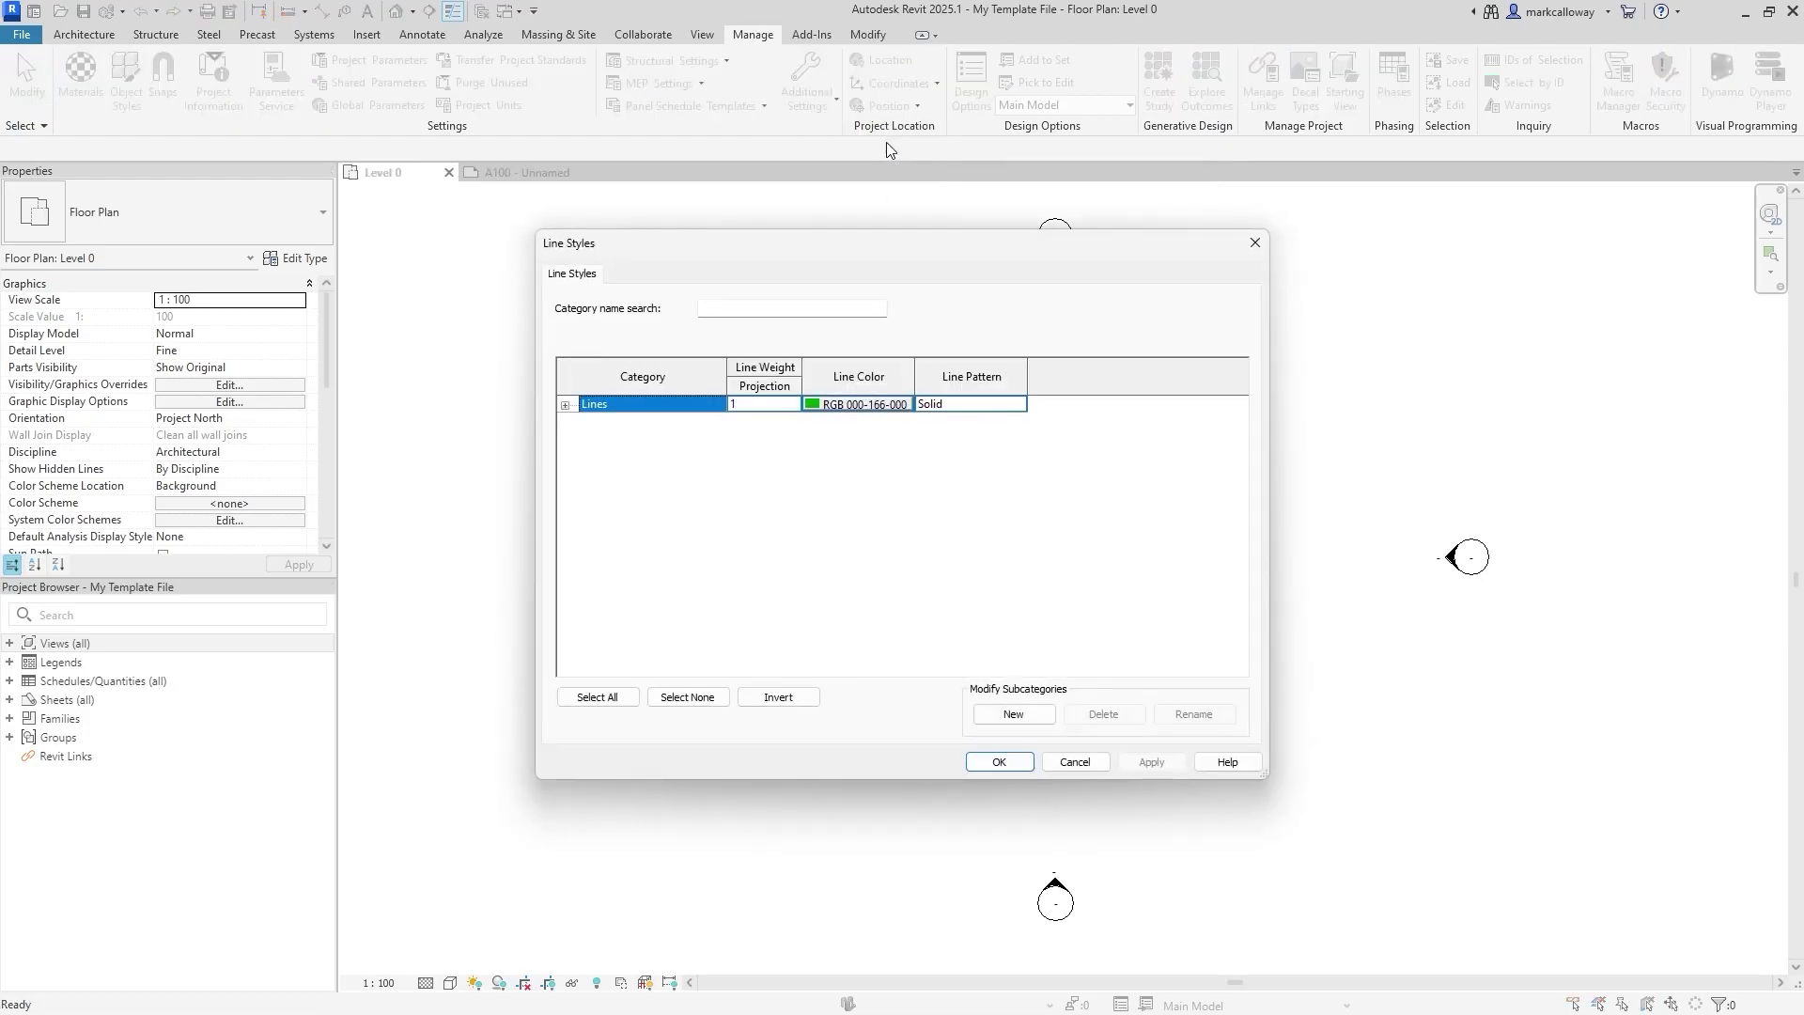
pyautogui.click(566, 406)
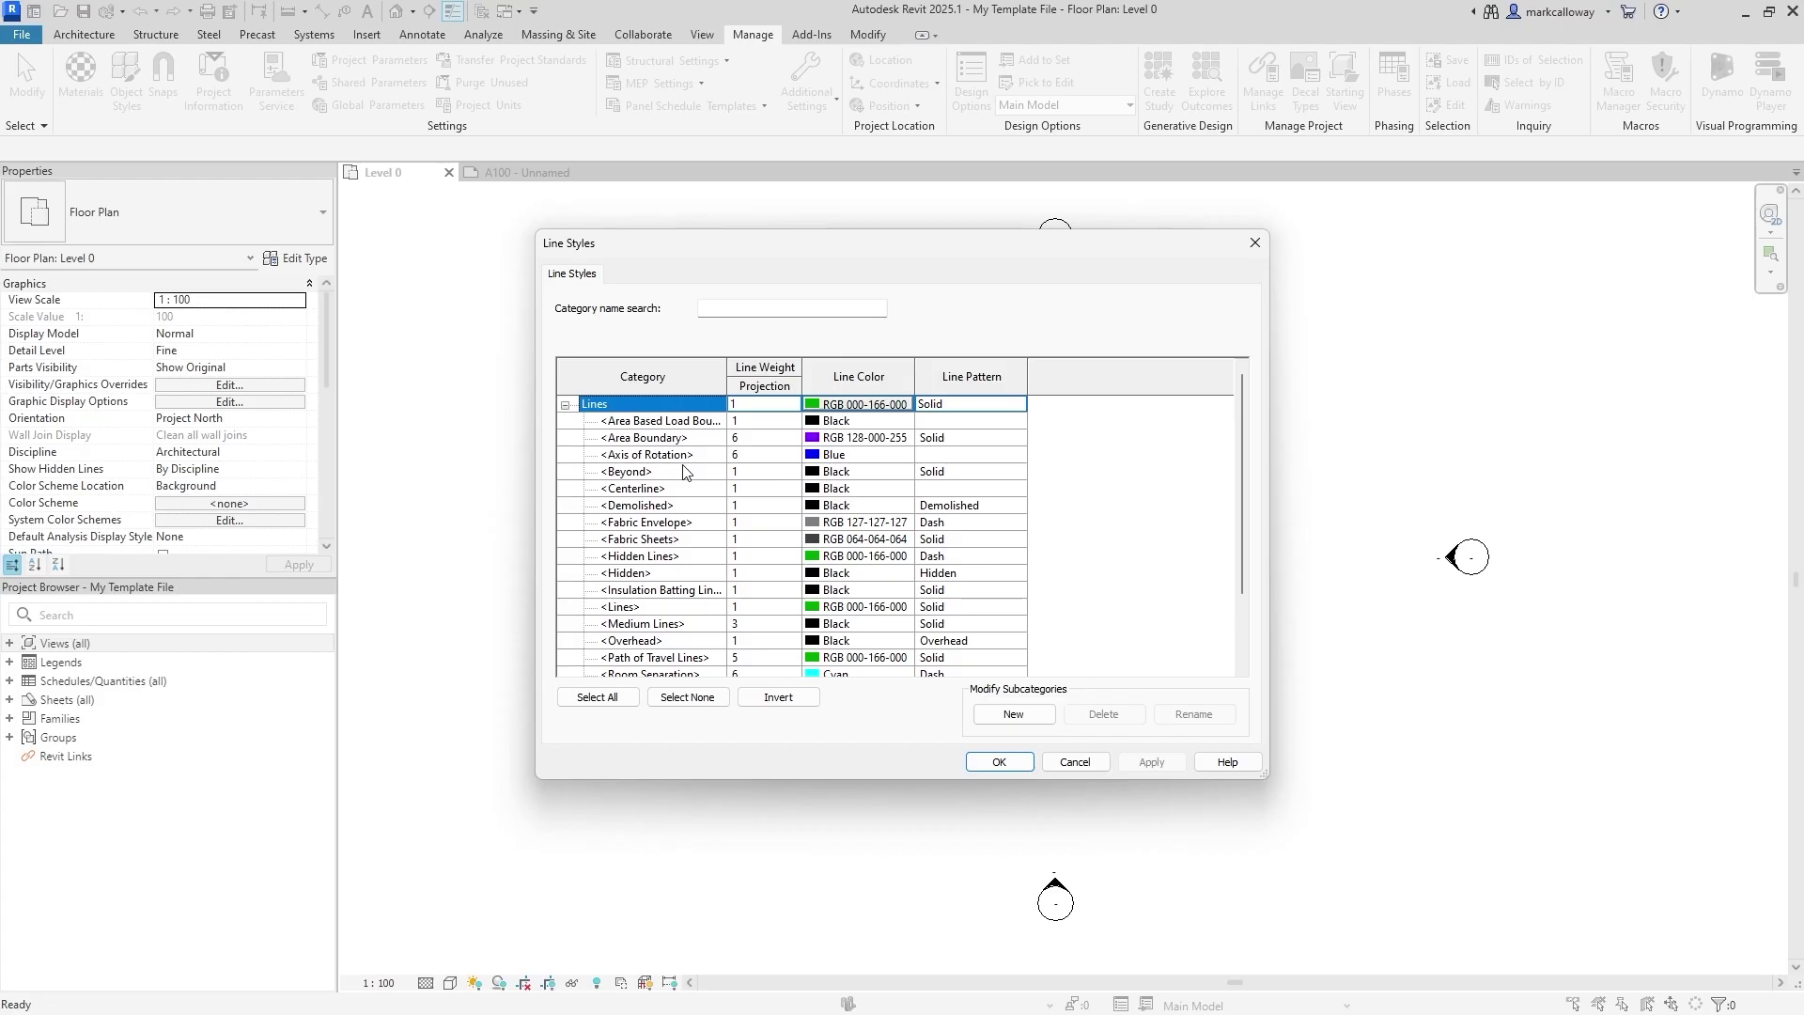
pyautogui.click(1026, 715)
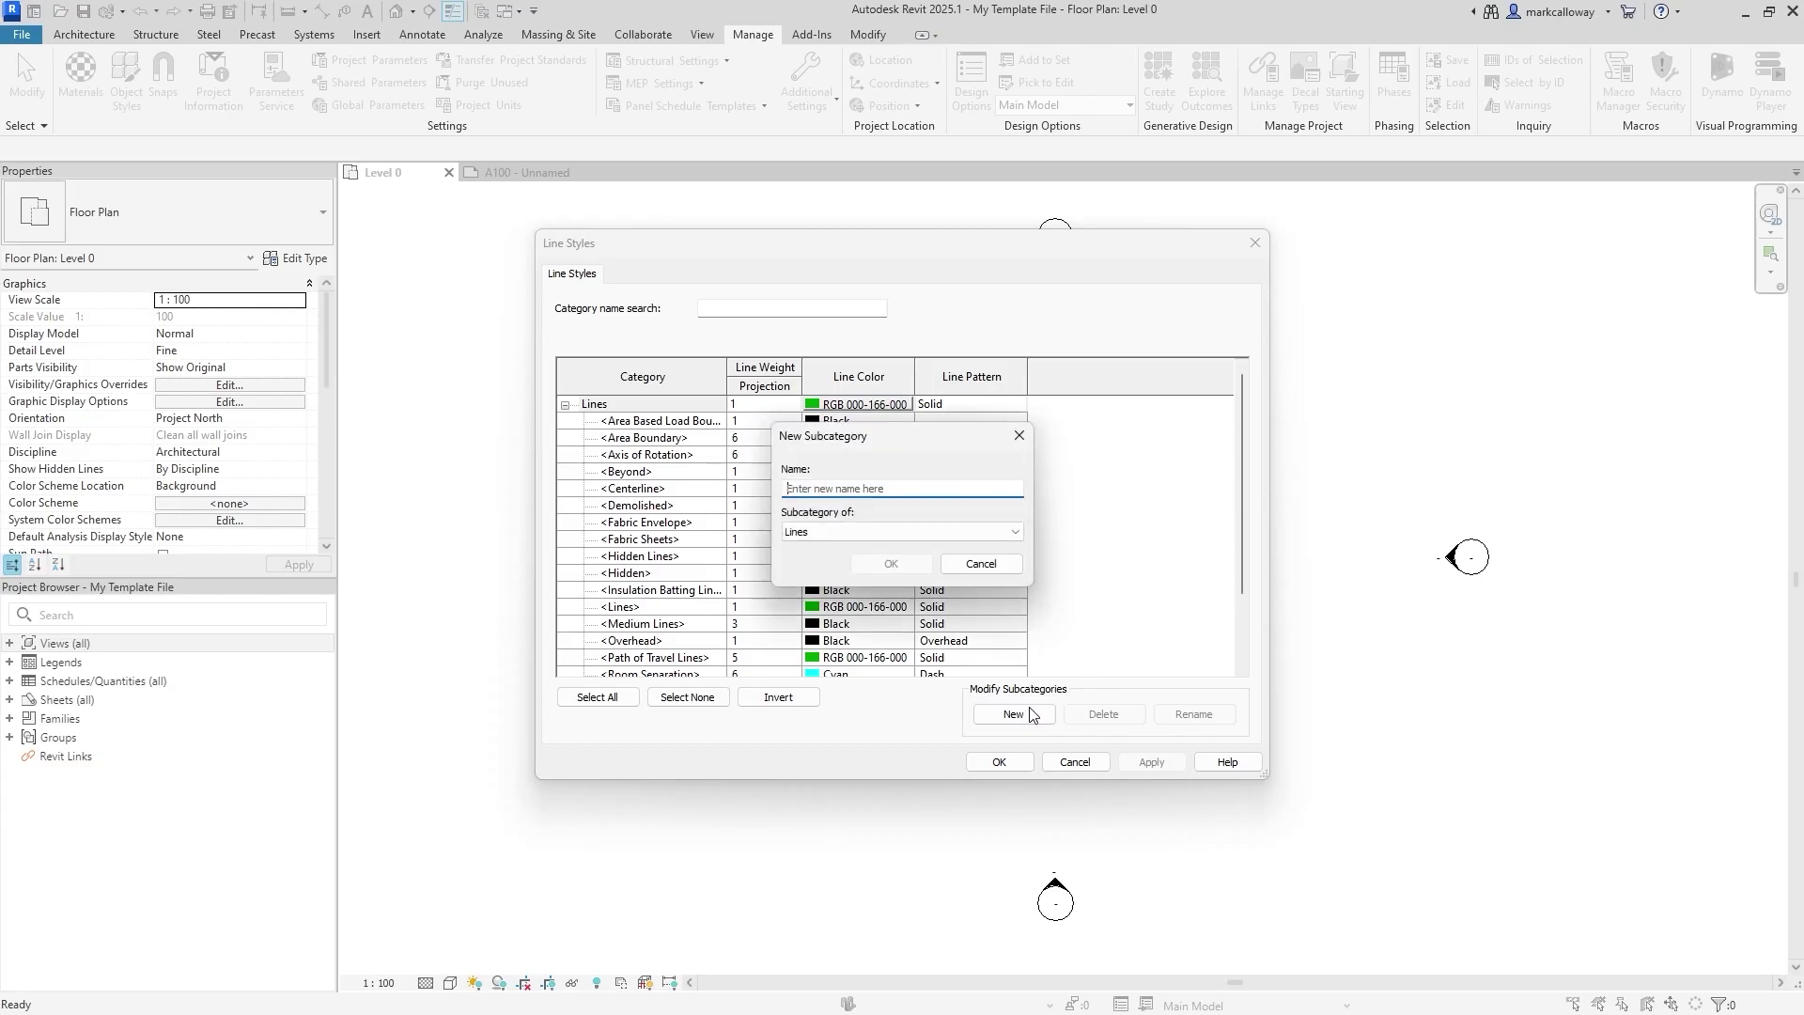
pyautogui.write('Gas')
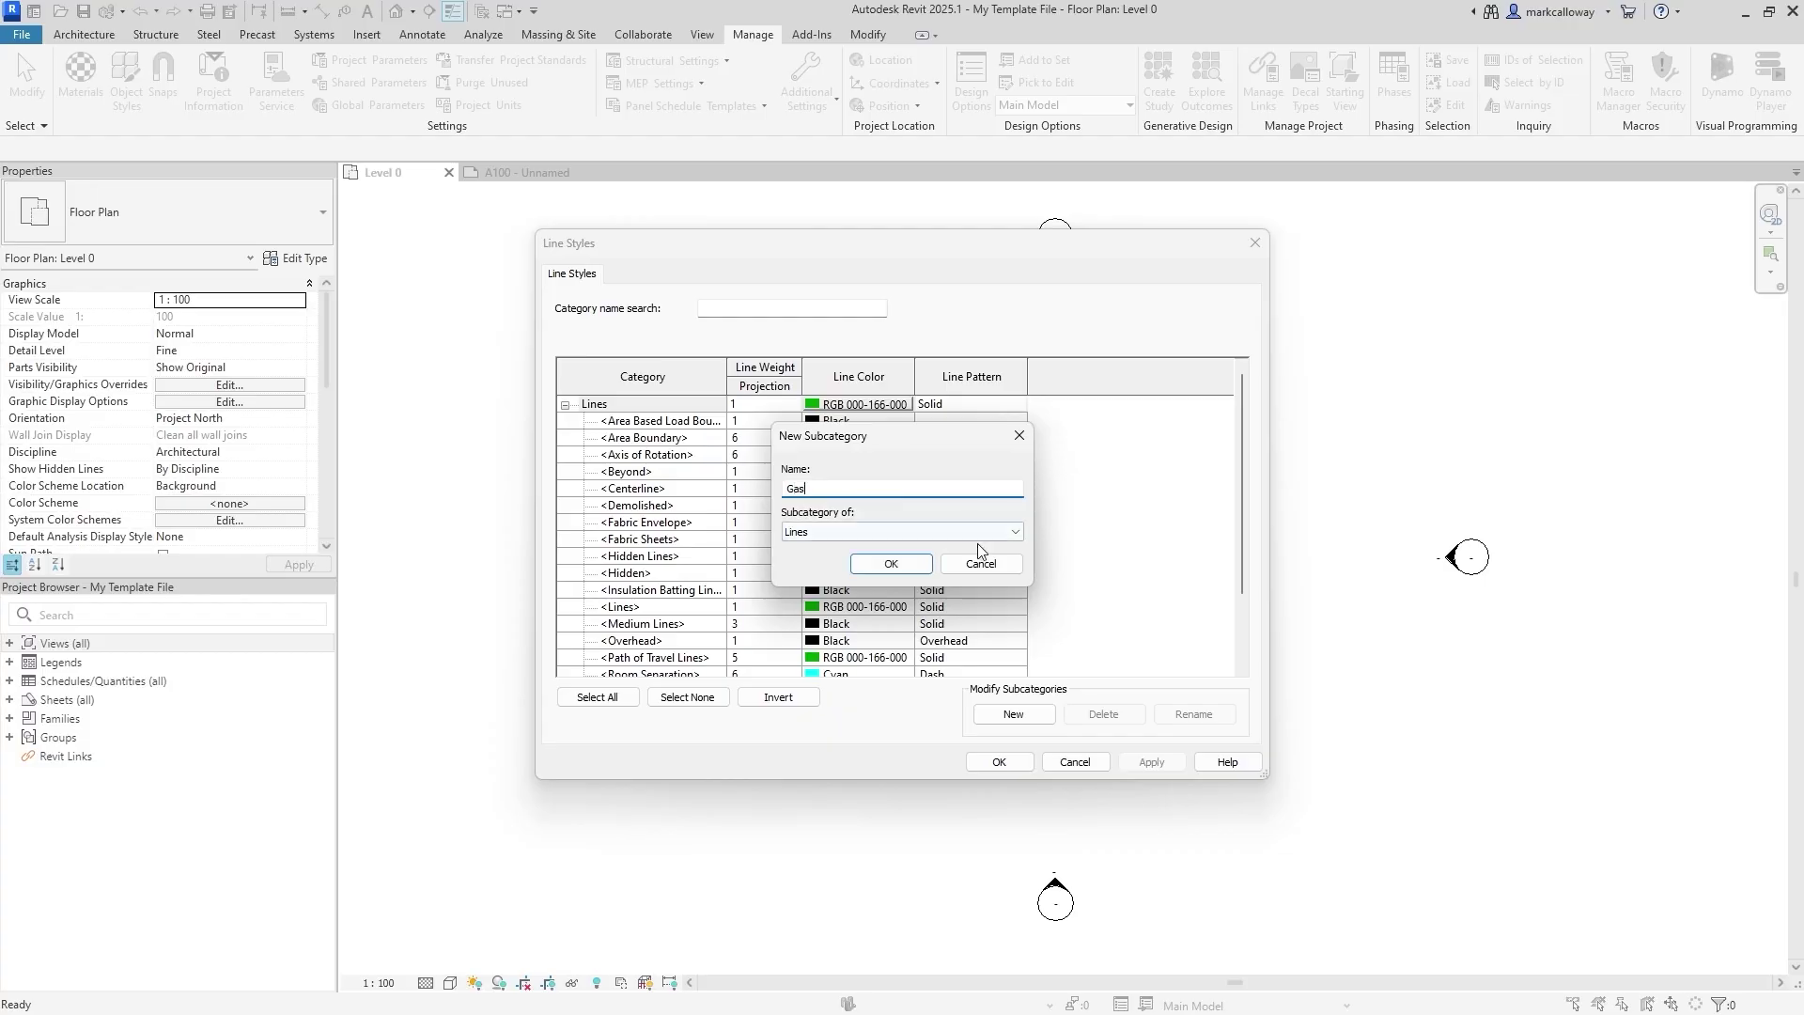
pyautogui.click(890, 563)
# Give Gas line weight 2, yellow RAL 1026 colour and Solid pattern, then save
pyautogui.click(754, 657)
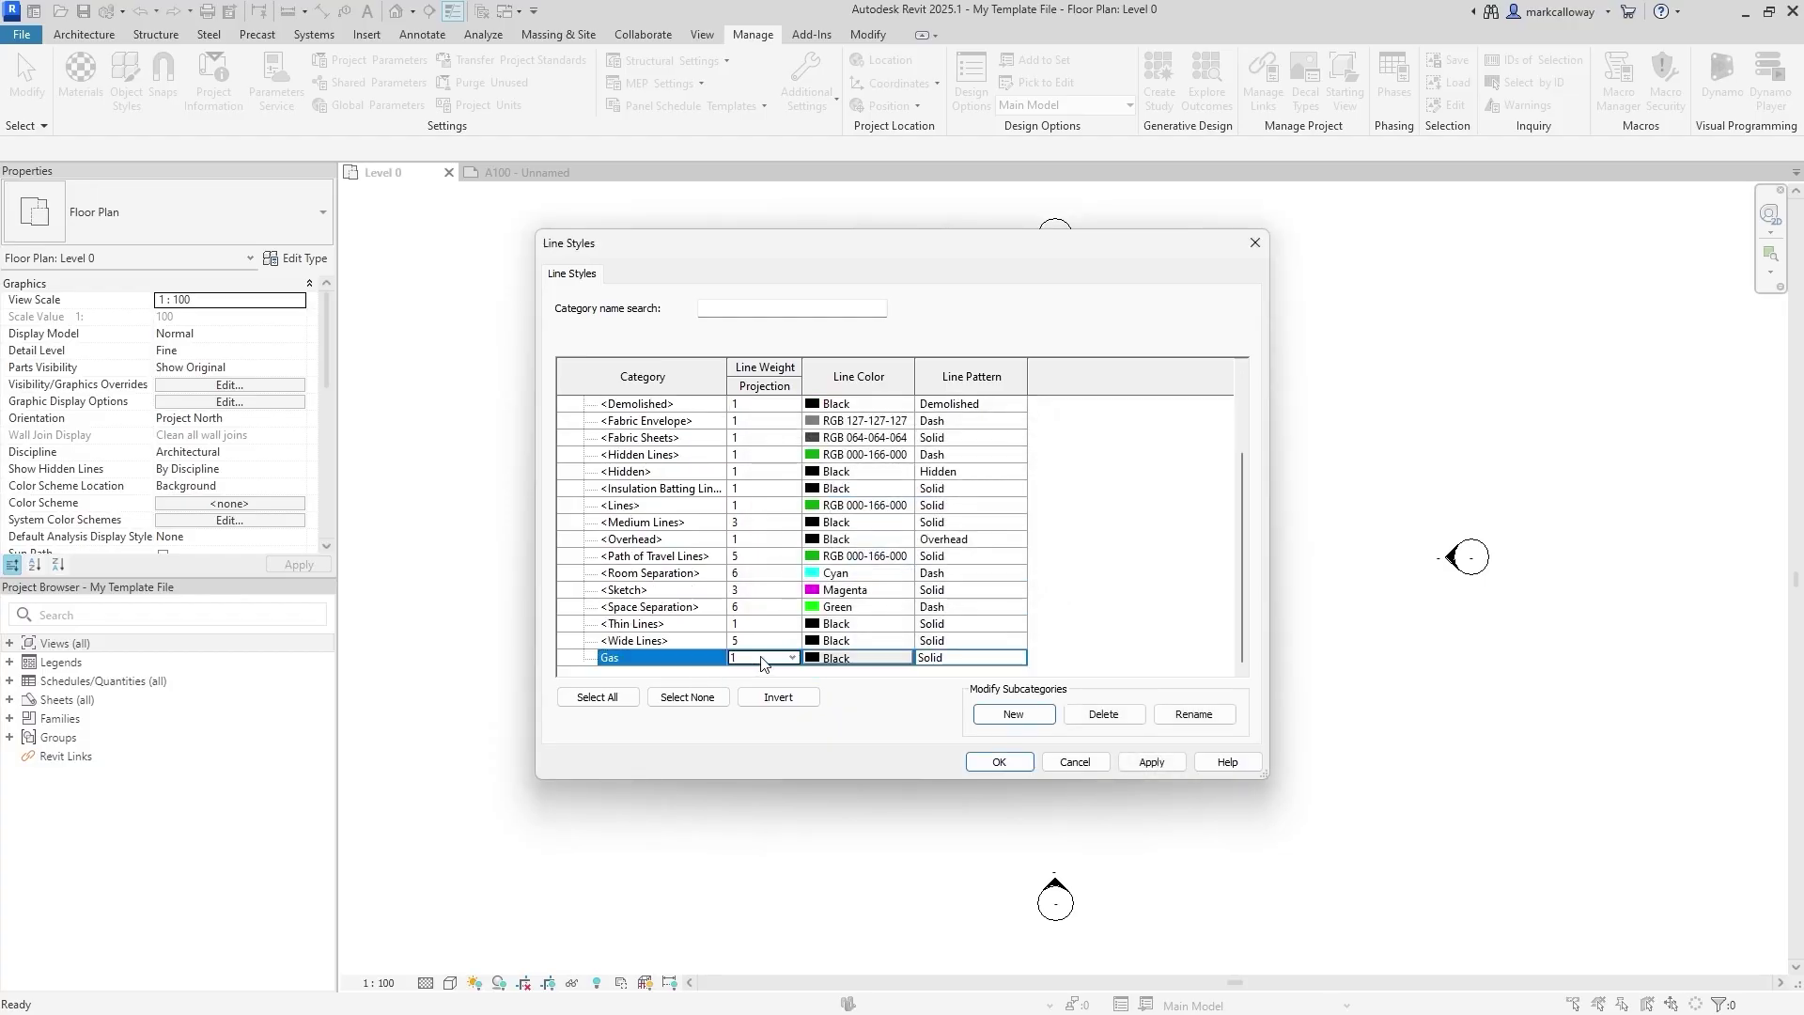
pyautogui.write('2')
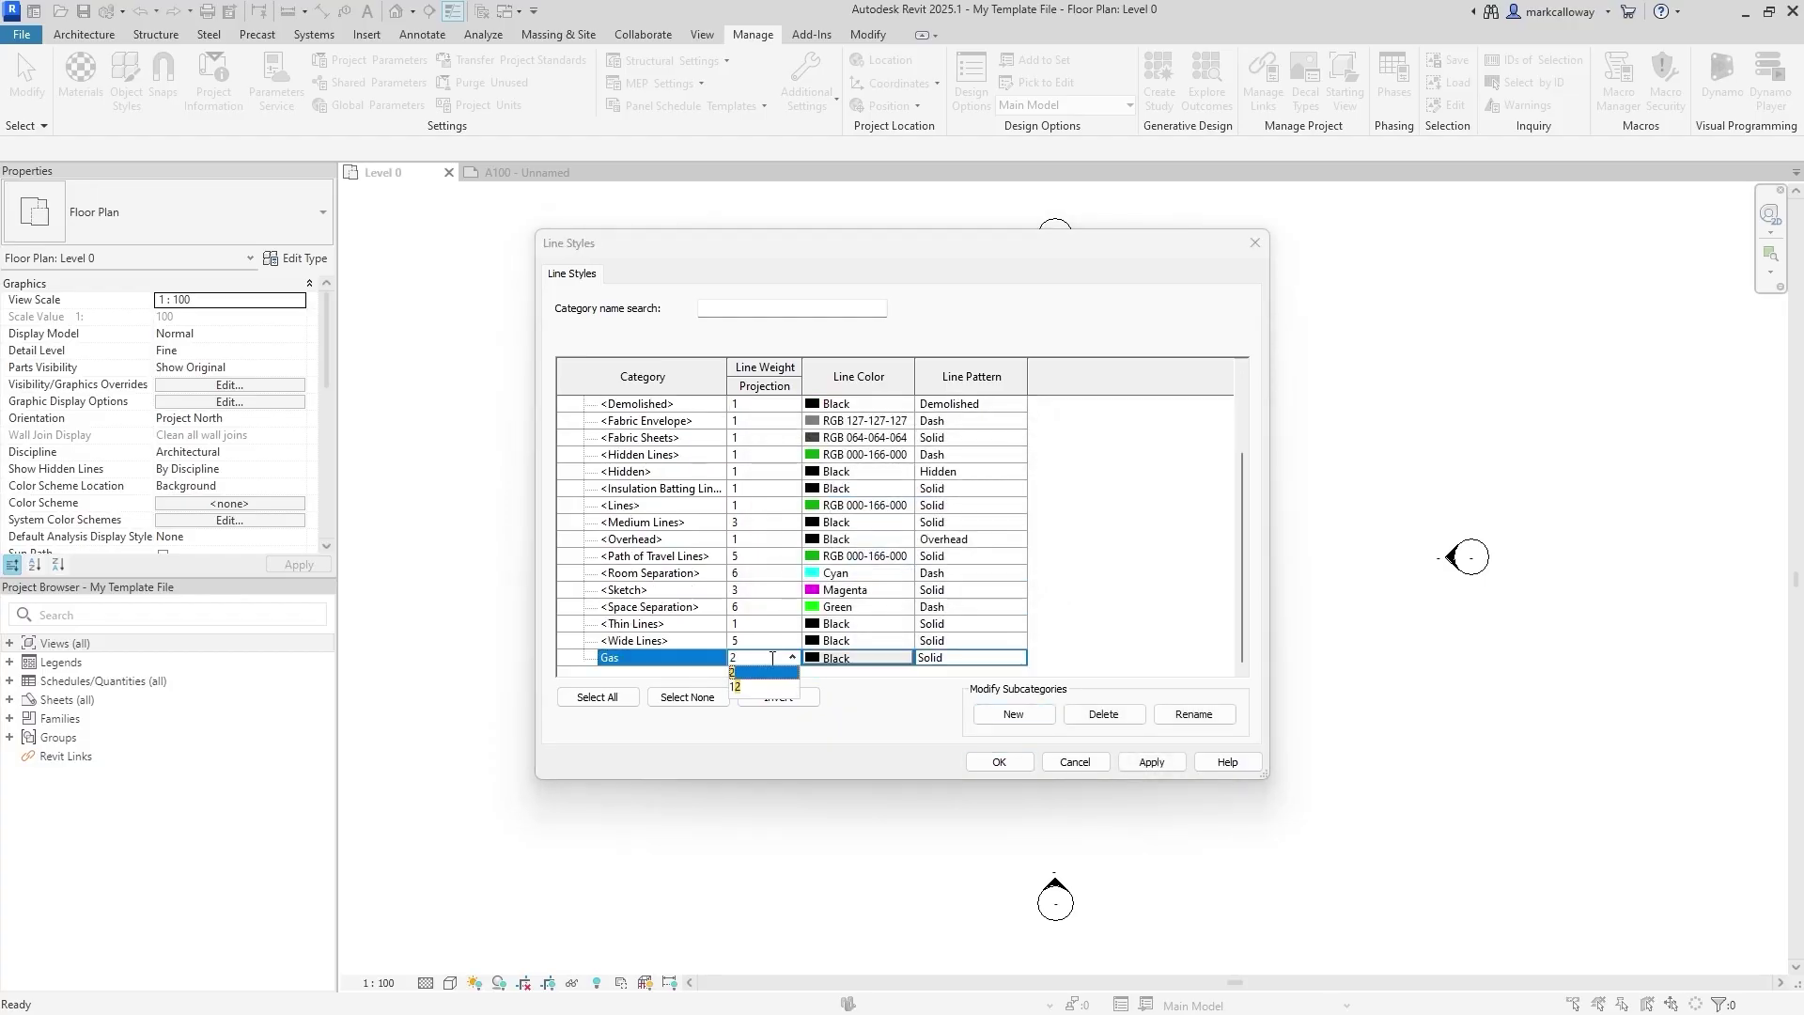
pyautogui.click(883, 660)
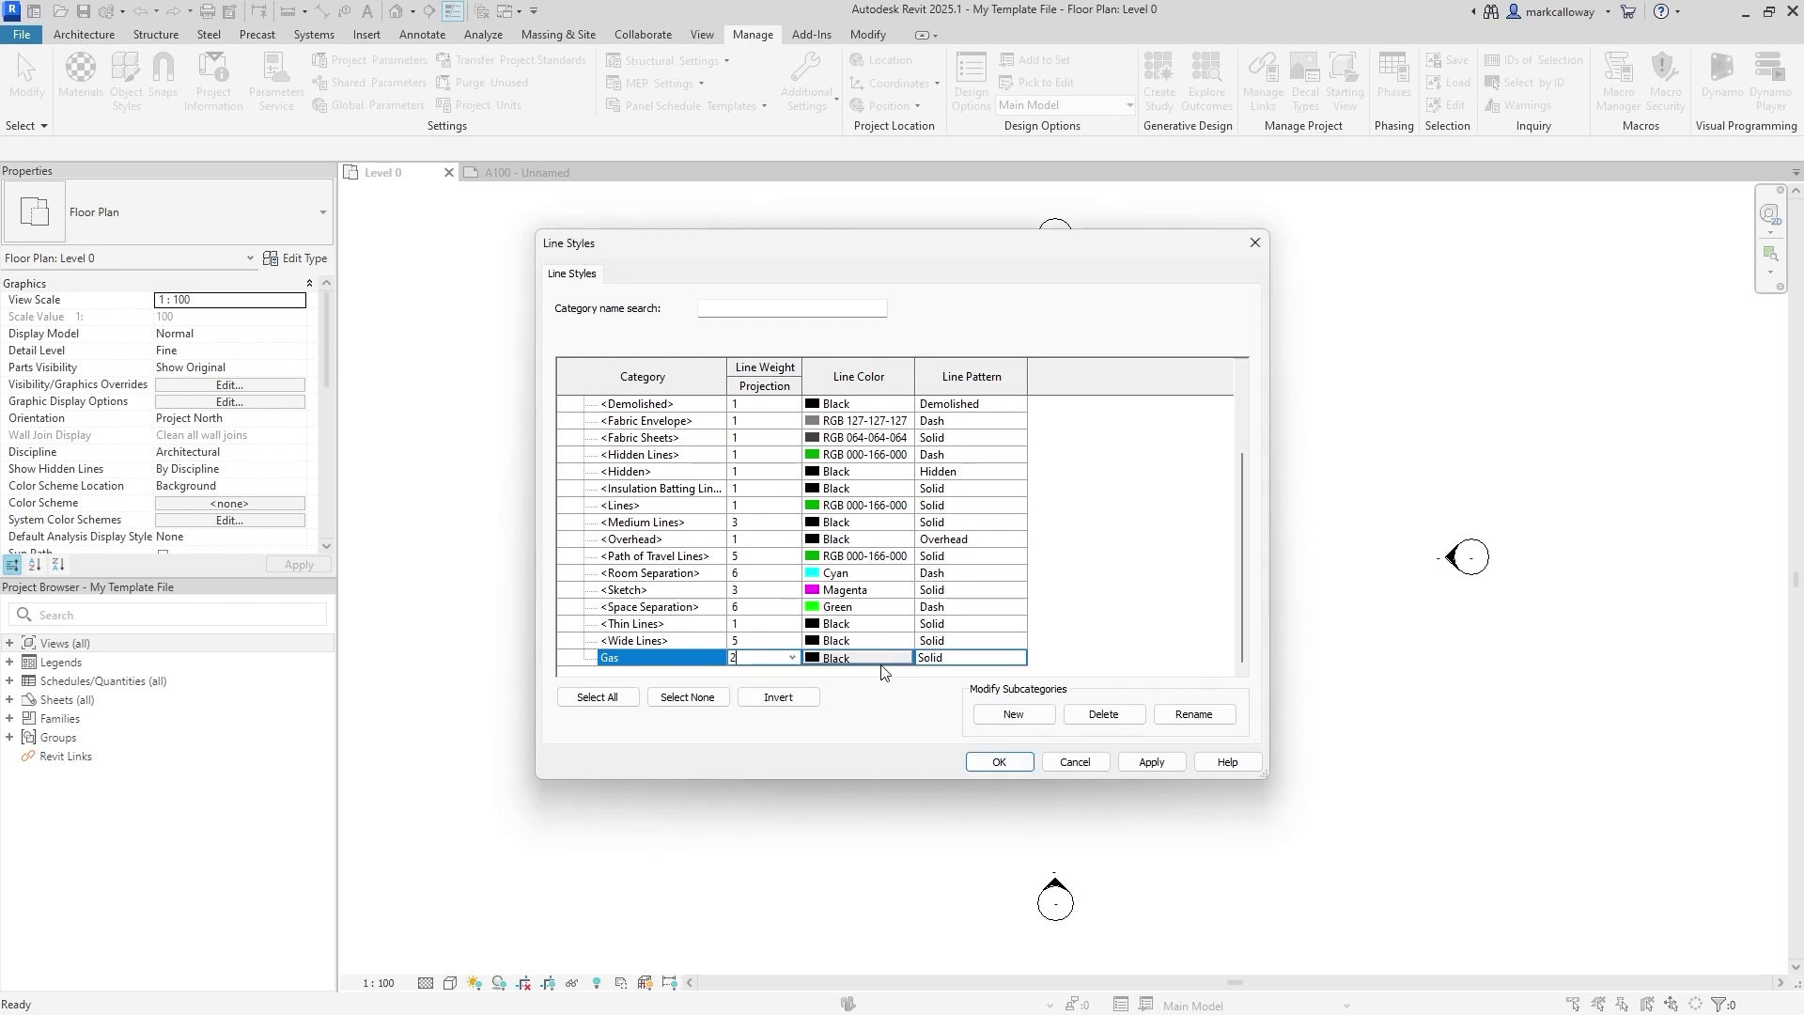
pyautogui.click(877, 663)
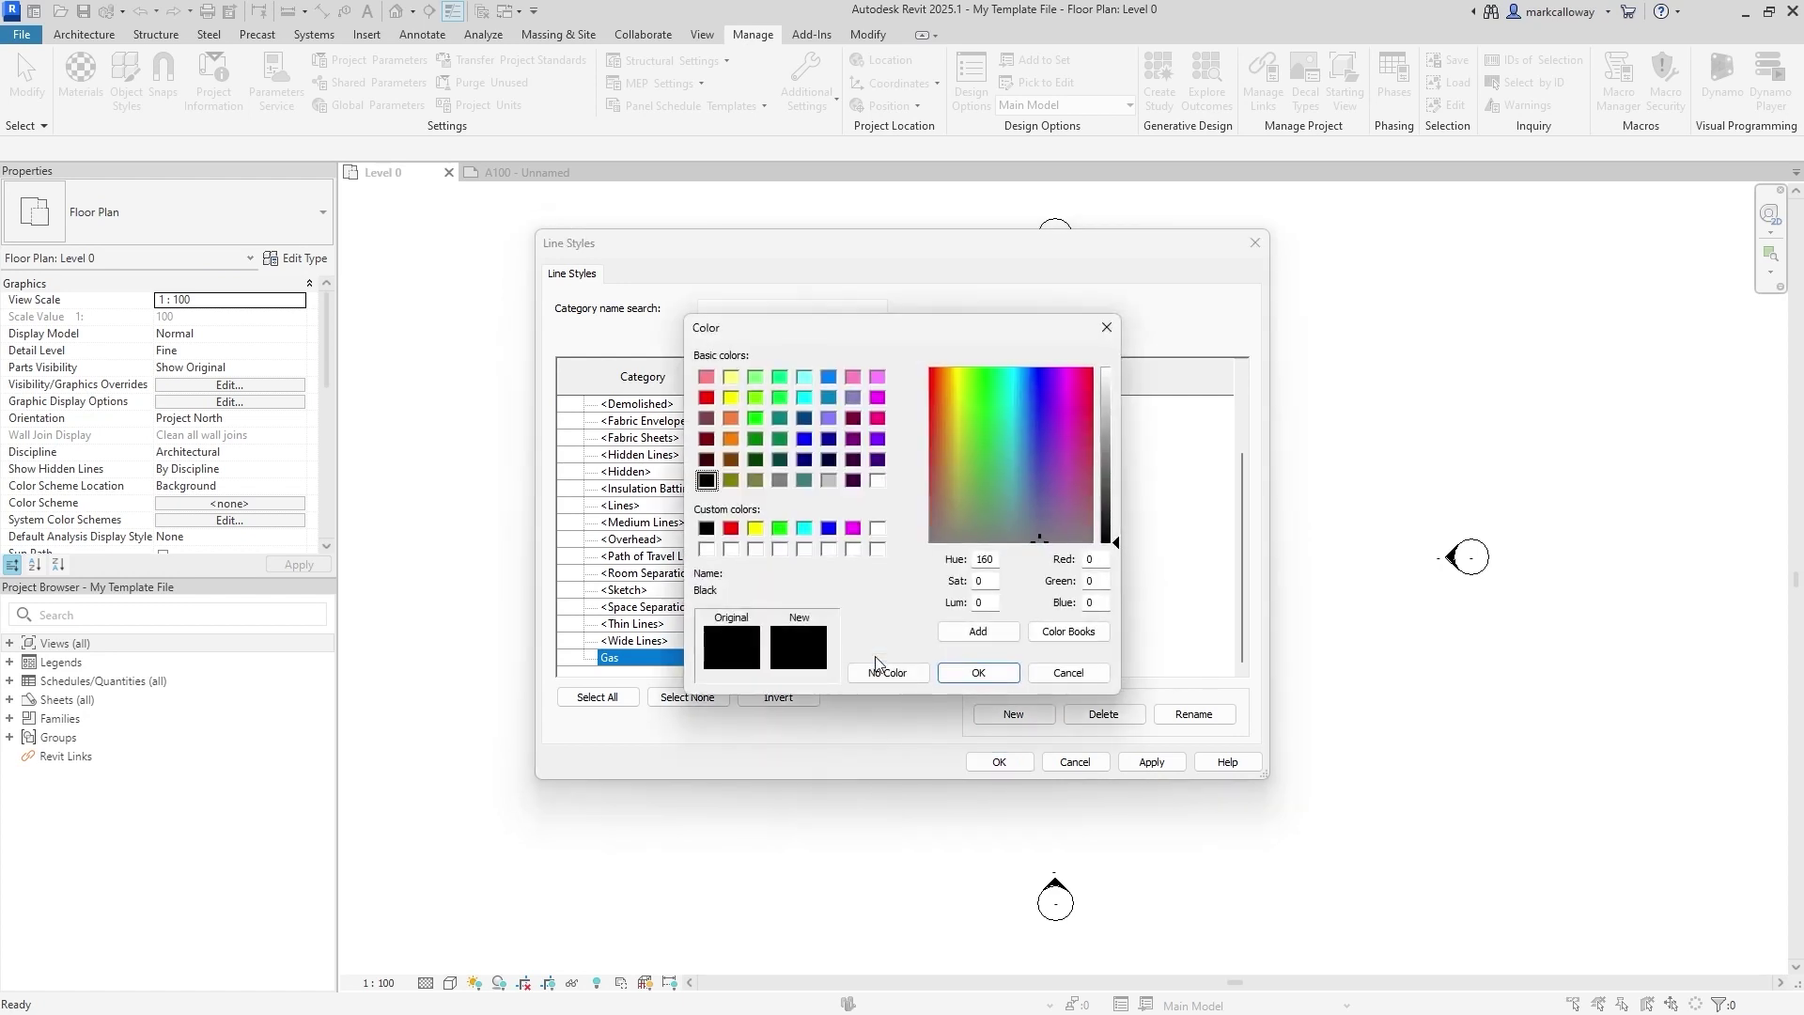
pyautogui.click(754, 527)
pyautogui.click(978, 672)
pyautogui.click(960, 657)
pyautogui.click(1021, 658)
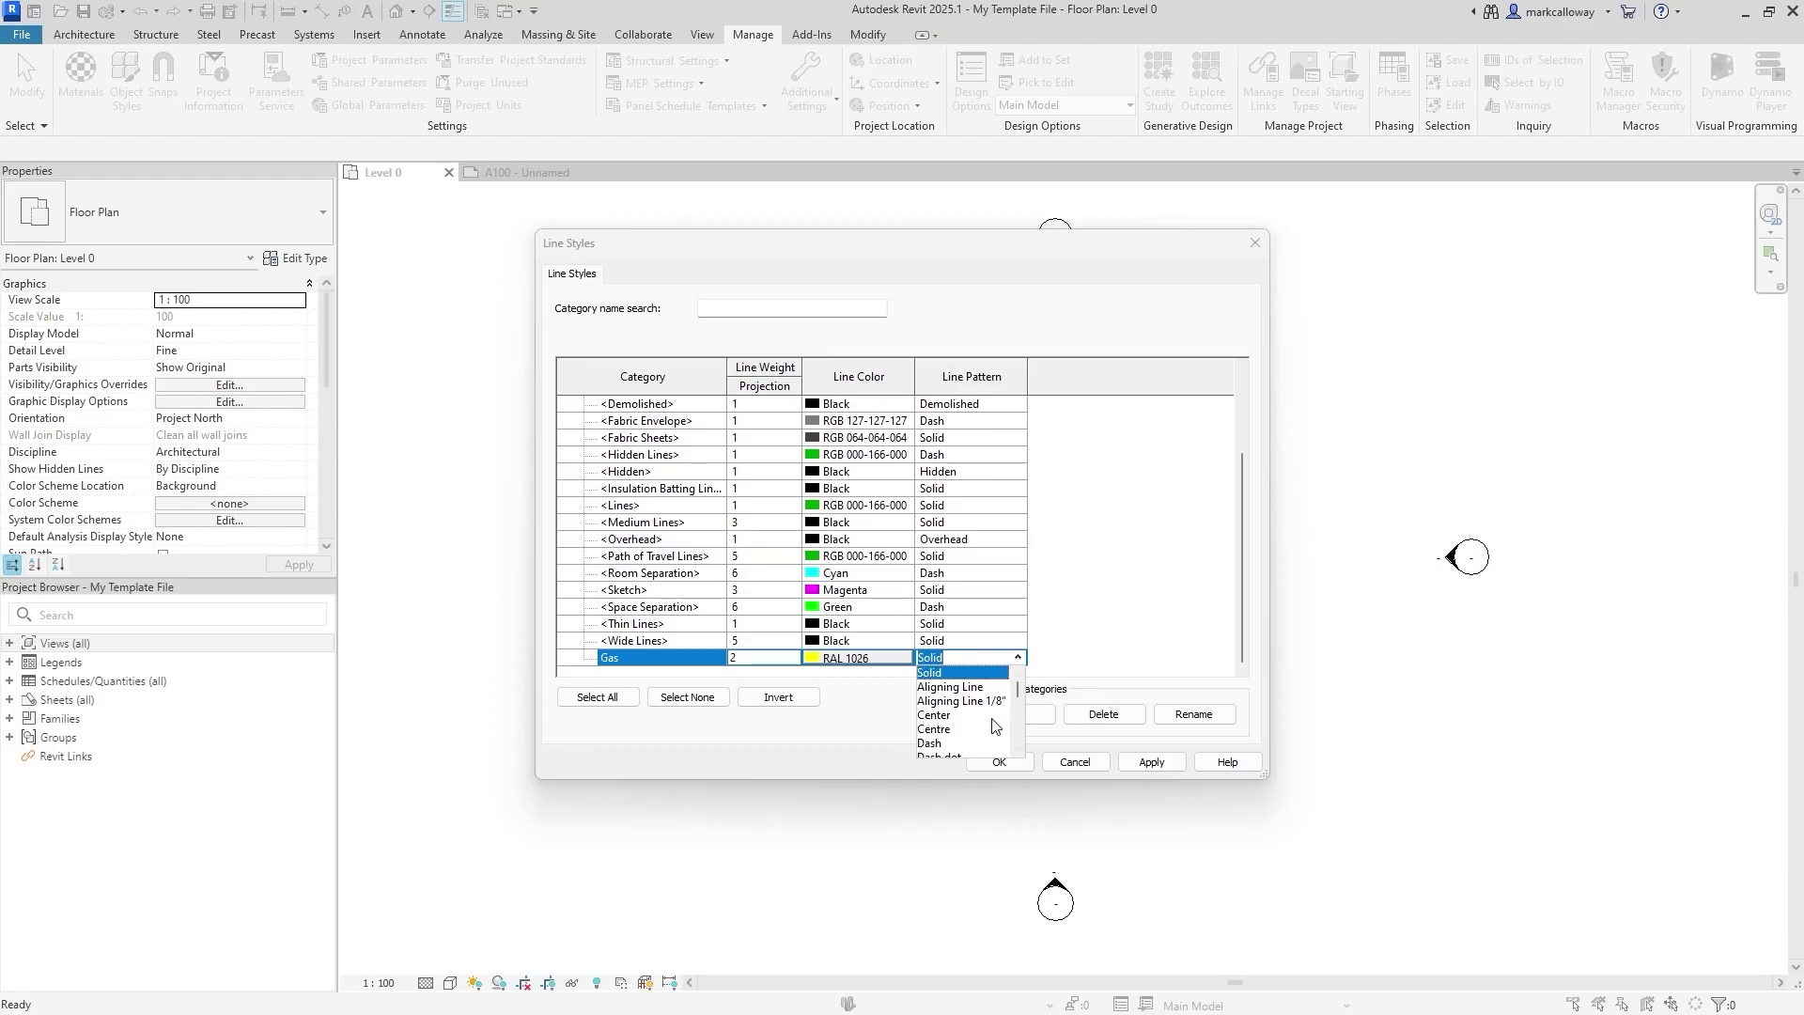
pyautogui.click(1020, 657)
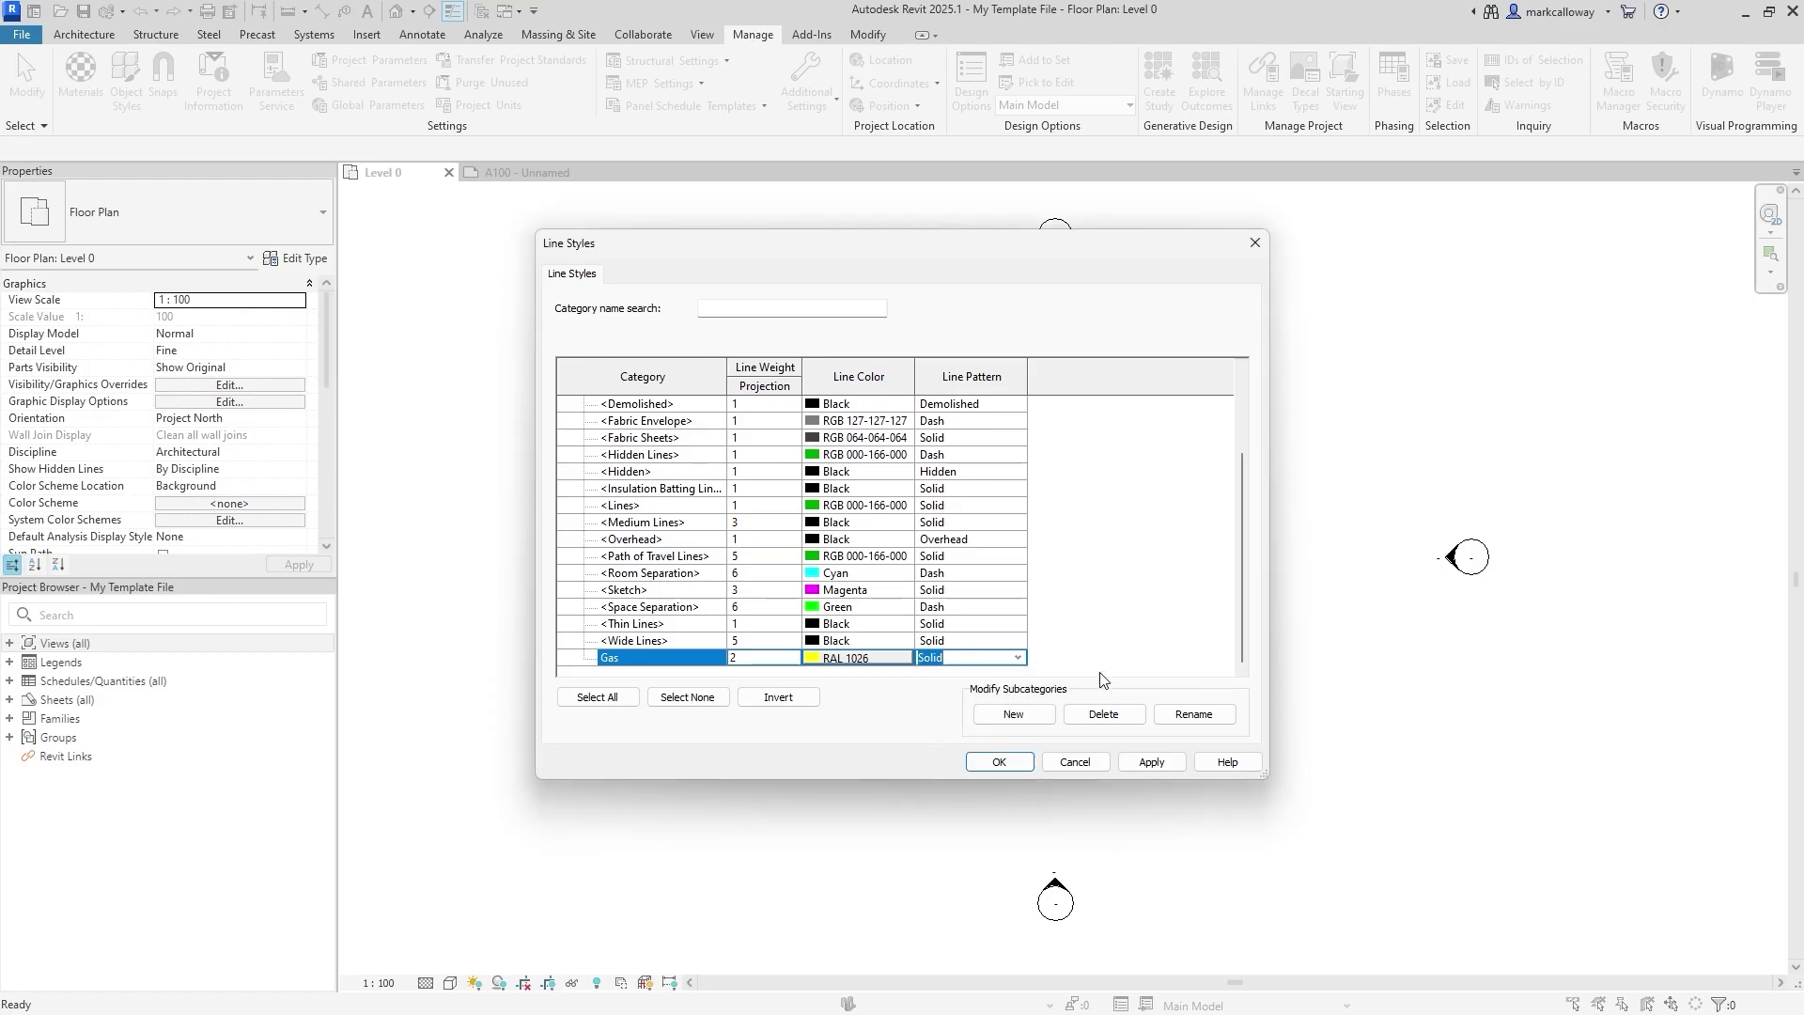
pyautogui.click(1001, 762)
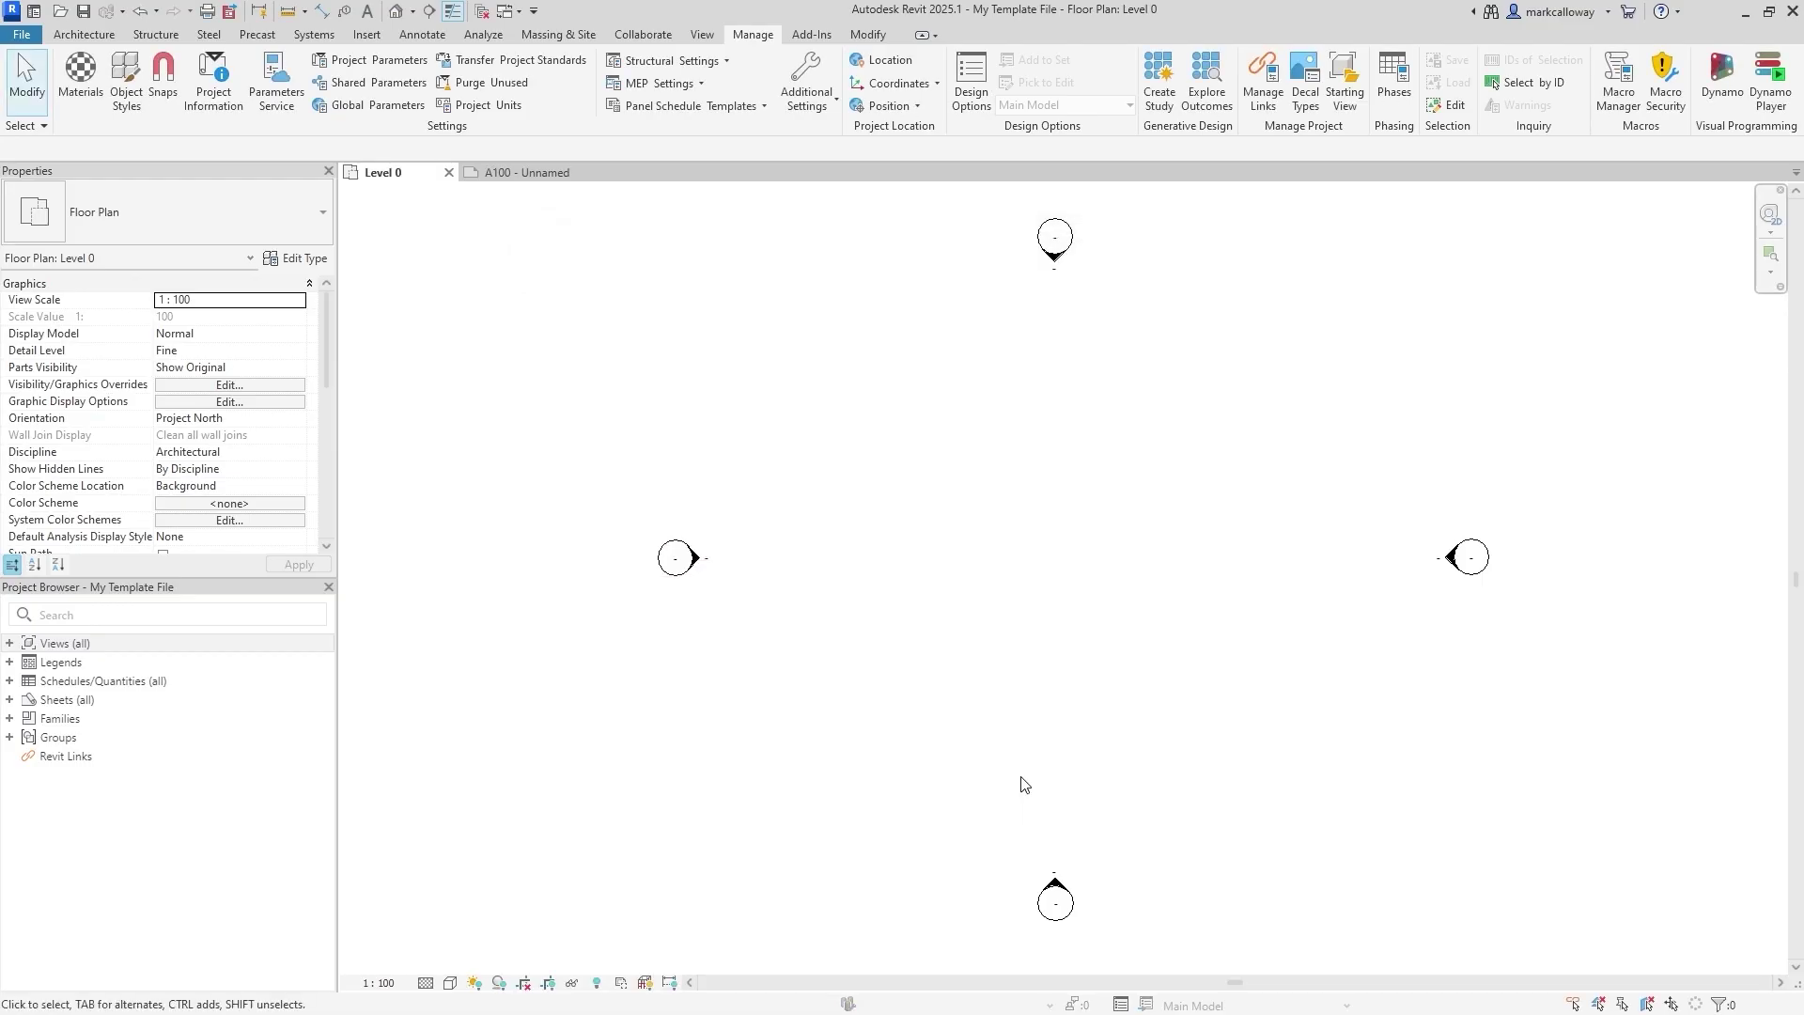
pyautogui.click(806, 89)
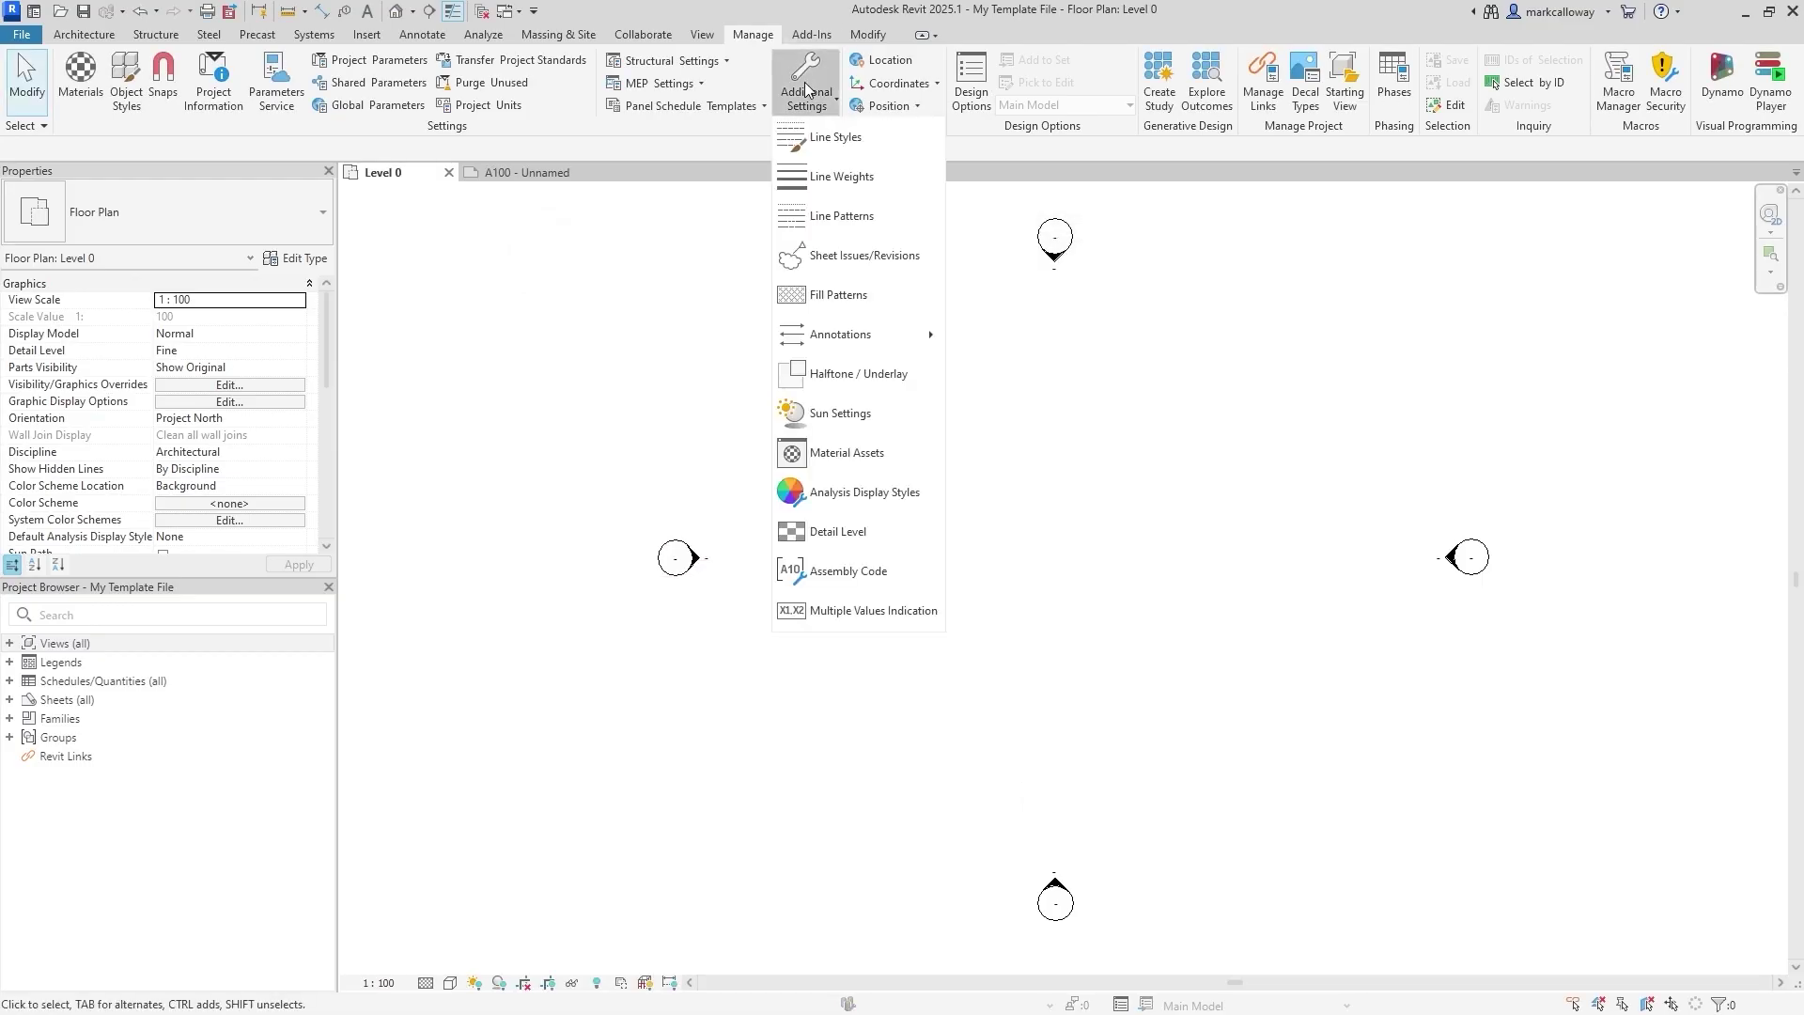
# Review the Drafting fill patterns and close them without changes
pyautogui.click(890, 296)
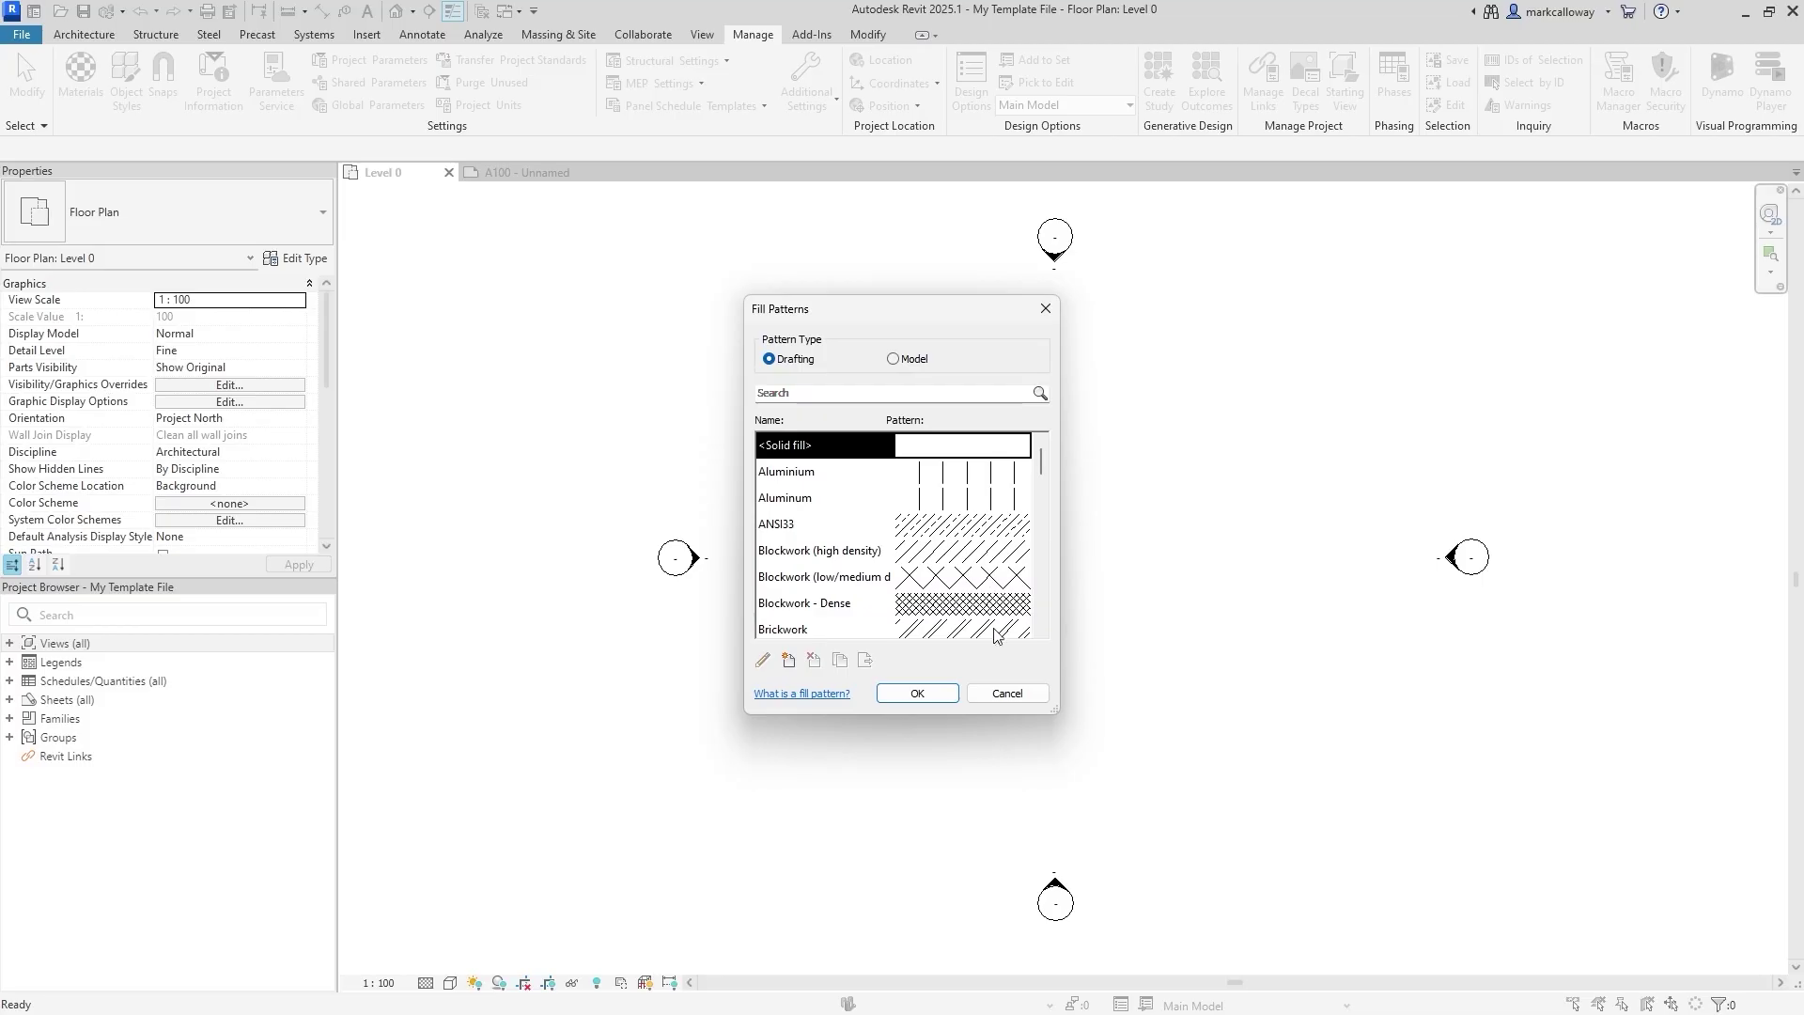
pyautogui.click(1007, 694)
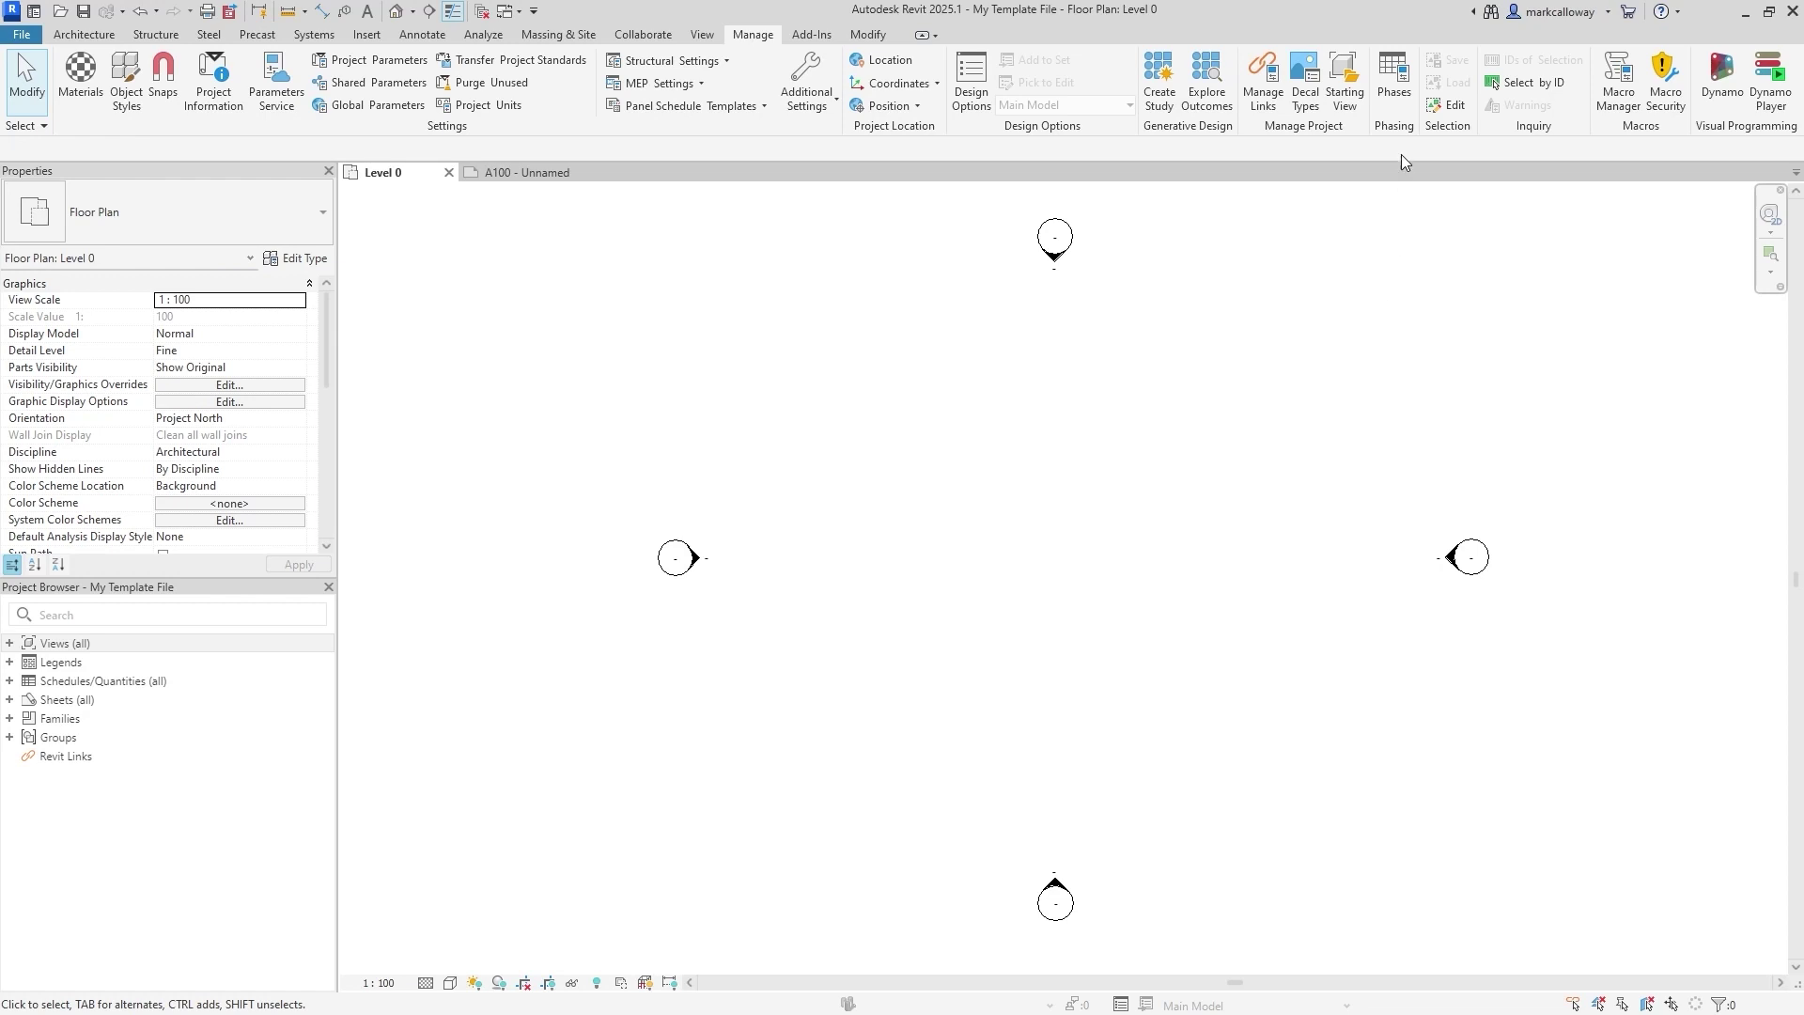
pyautogui.click(1358, 109)
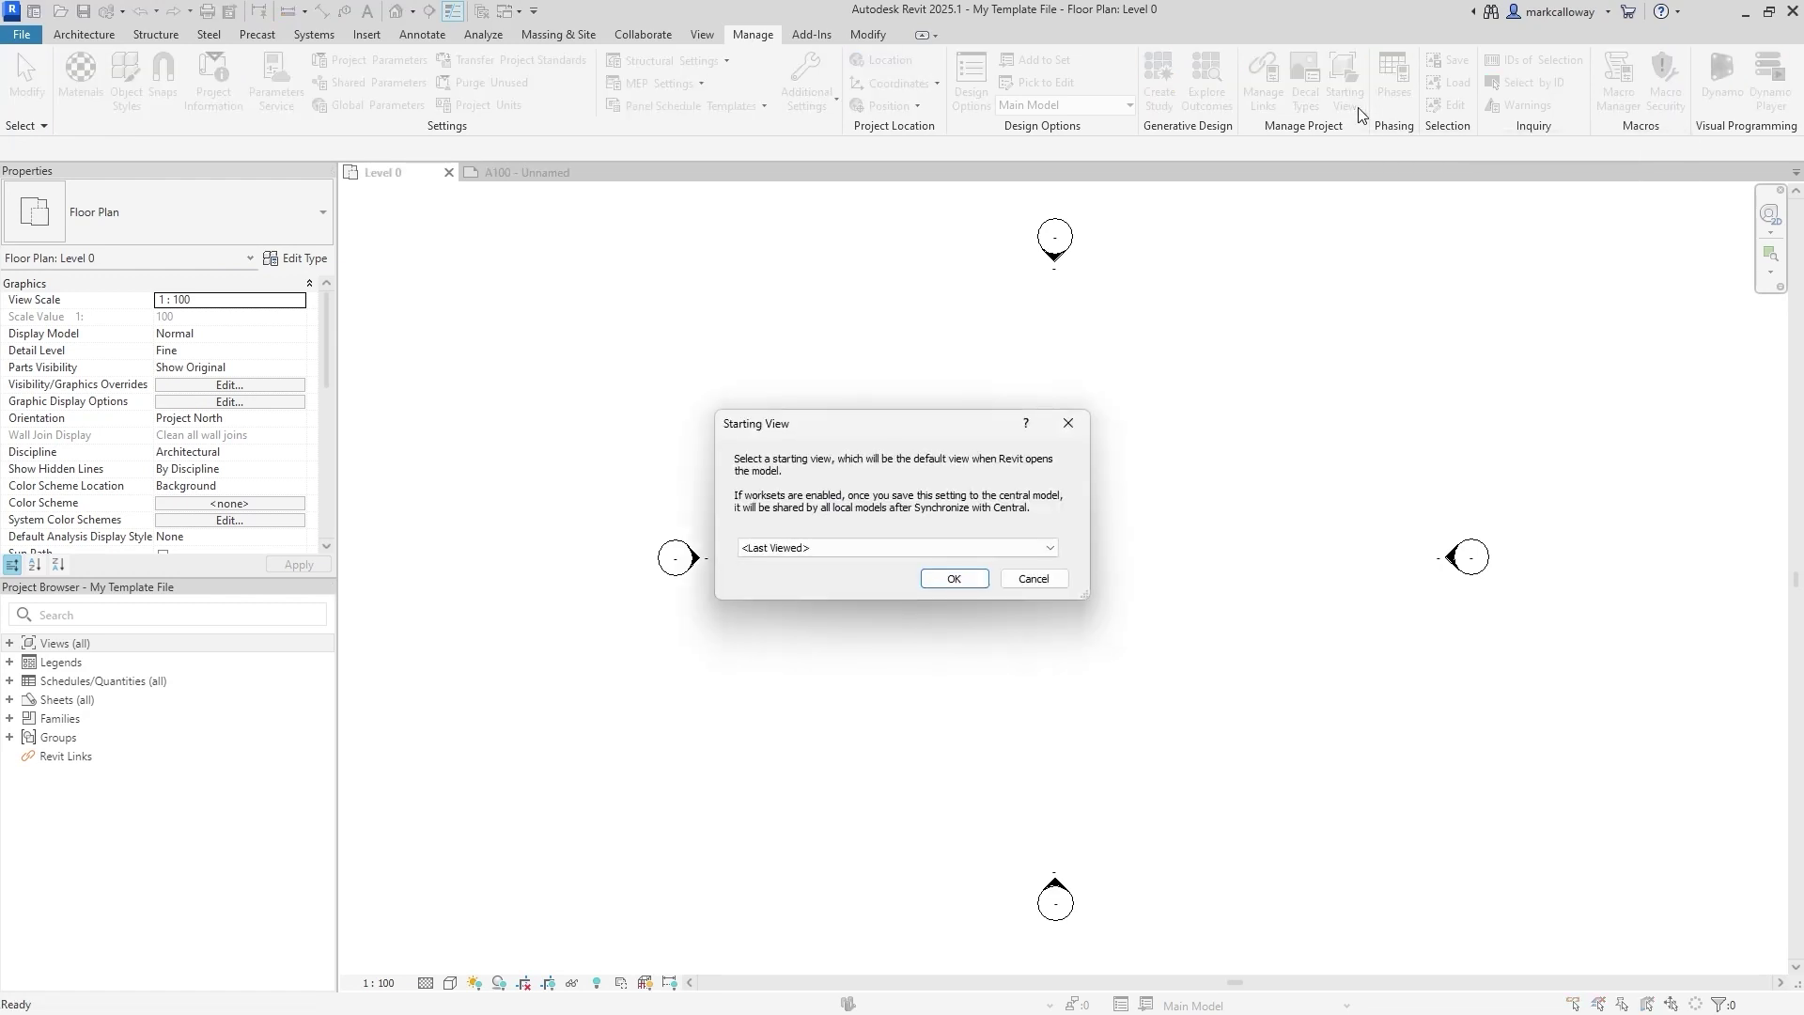
pyautogui.click(1049, 548)
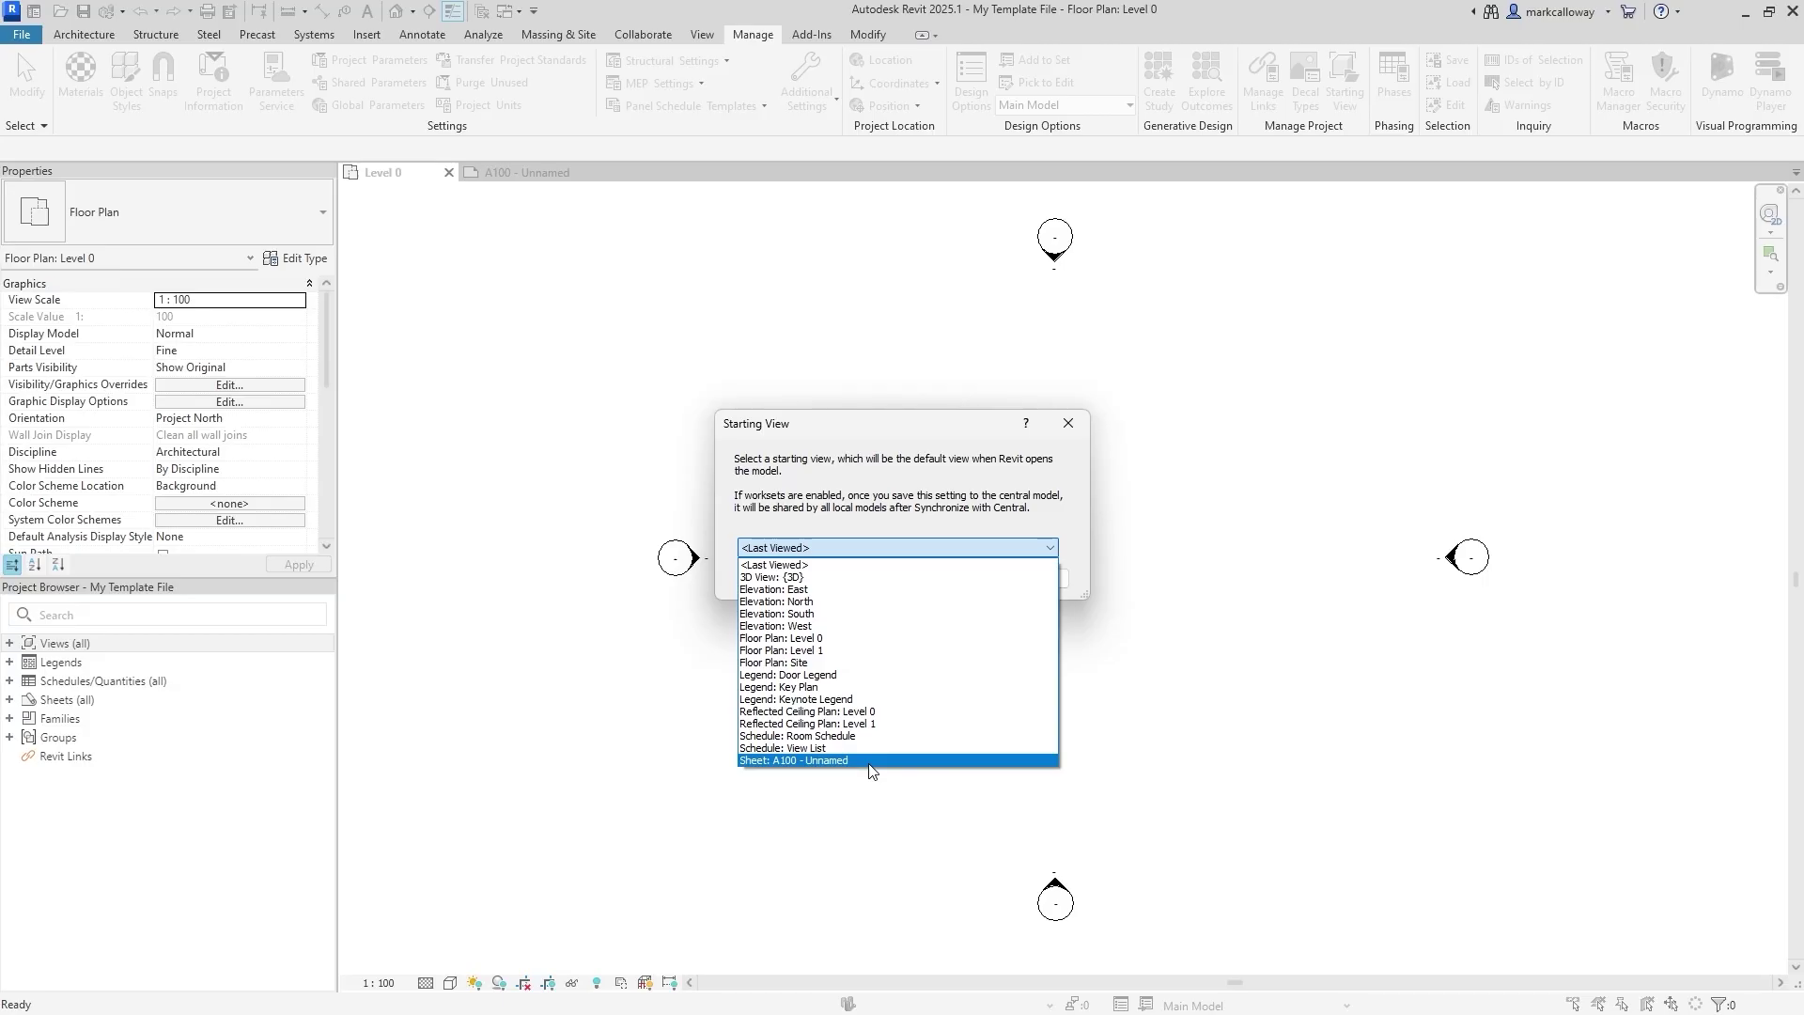
pyautogui.click(1062, 549)
pyautogui.click(1034, 578)
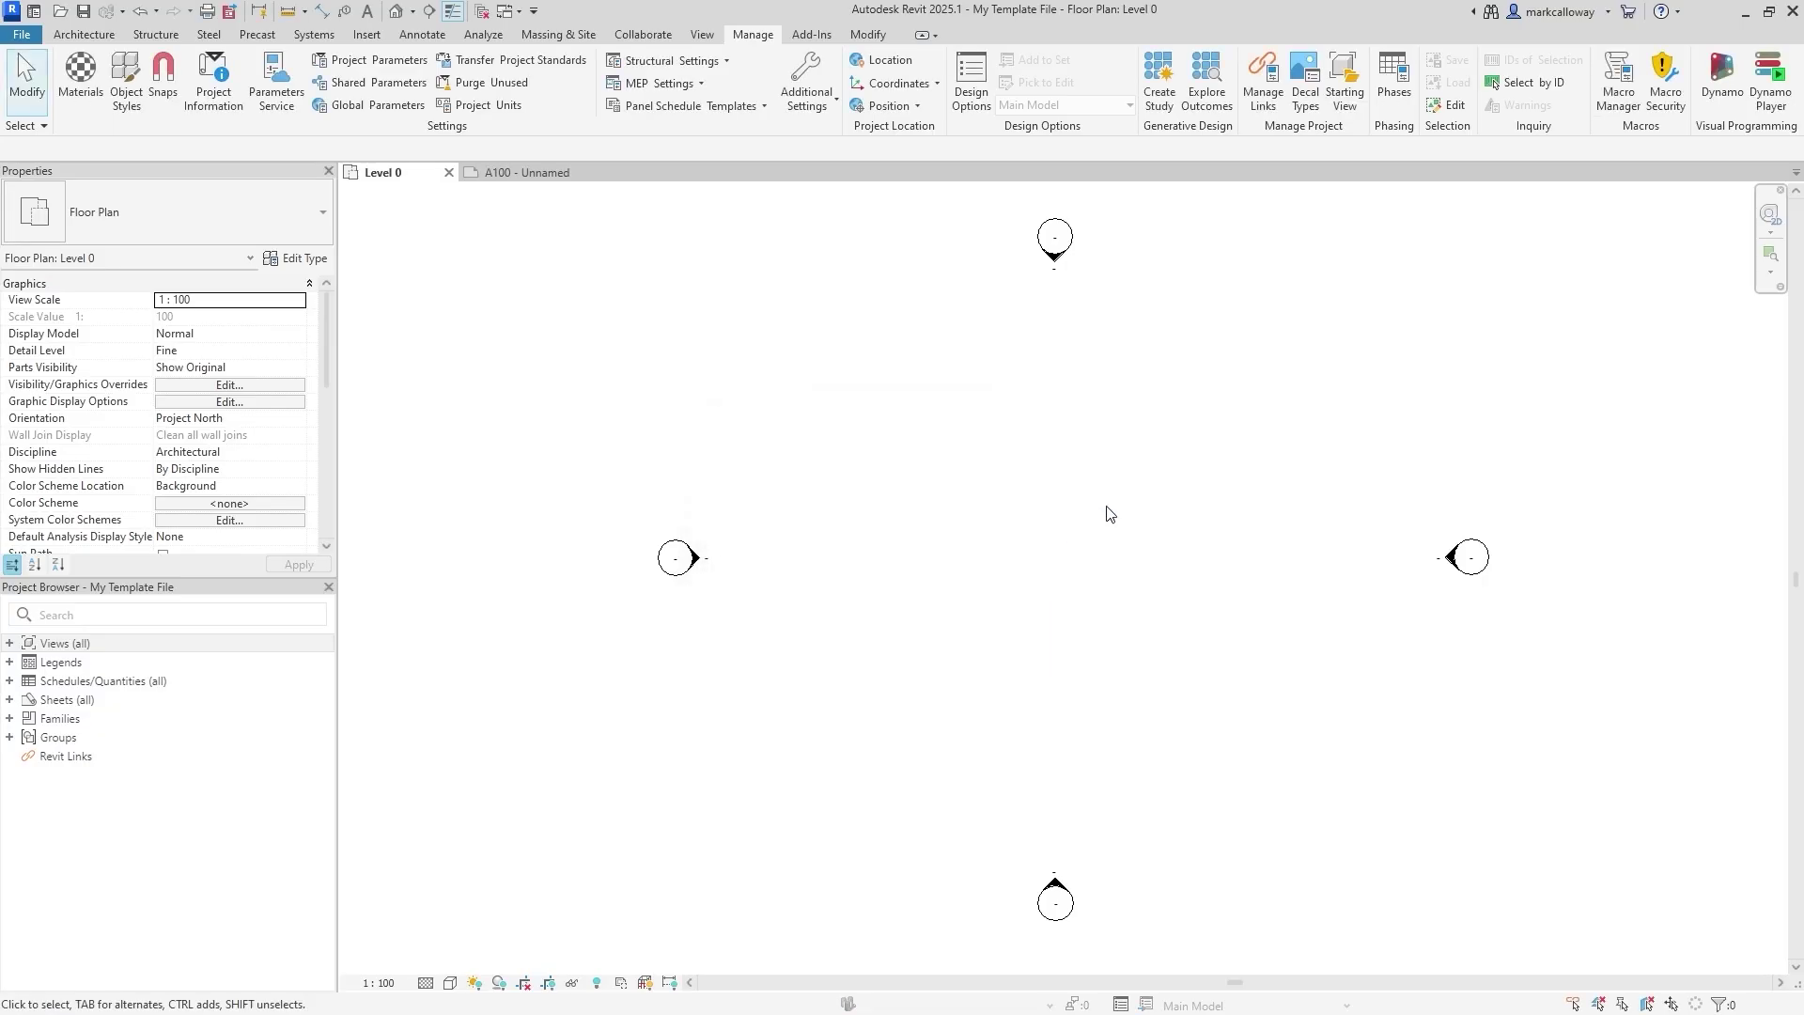